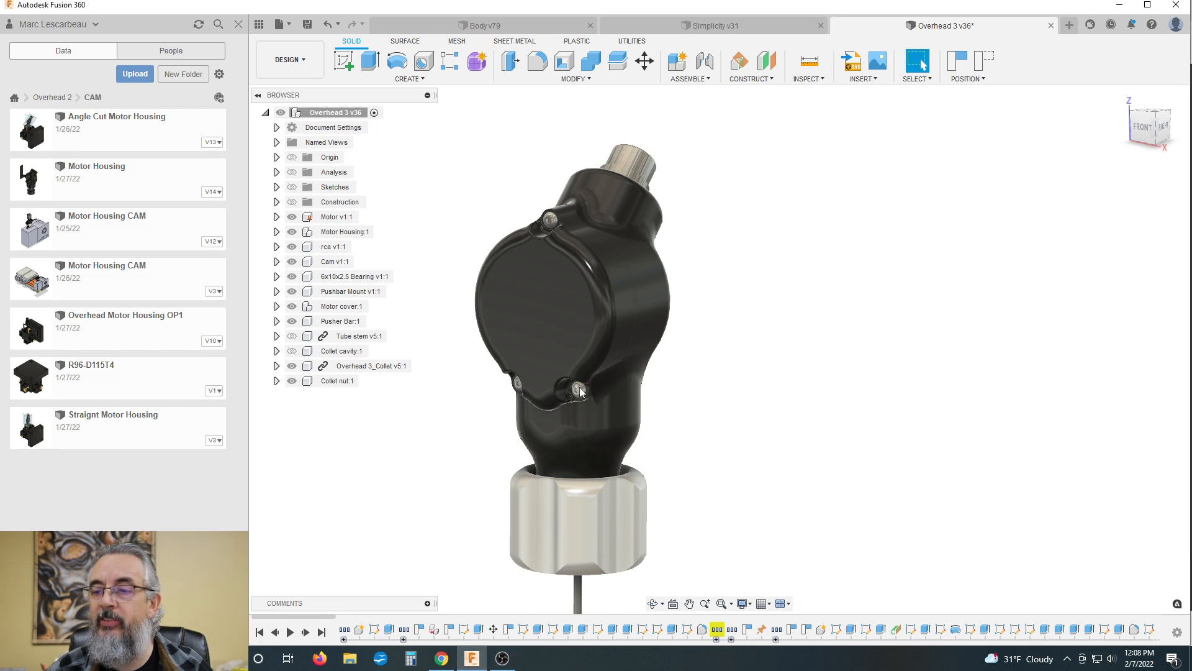
Step: Pull the lower-right cover screw away from the motor cover, then revert the components to their original positions
{"action": "left_click_drag", "start_coordinate": [576, 389], "coordinate": [446, 428]}
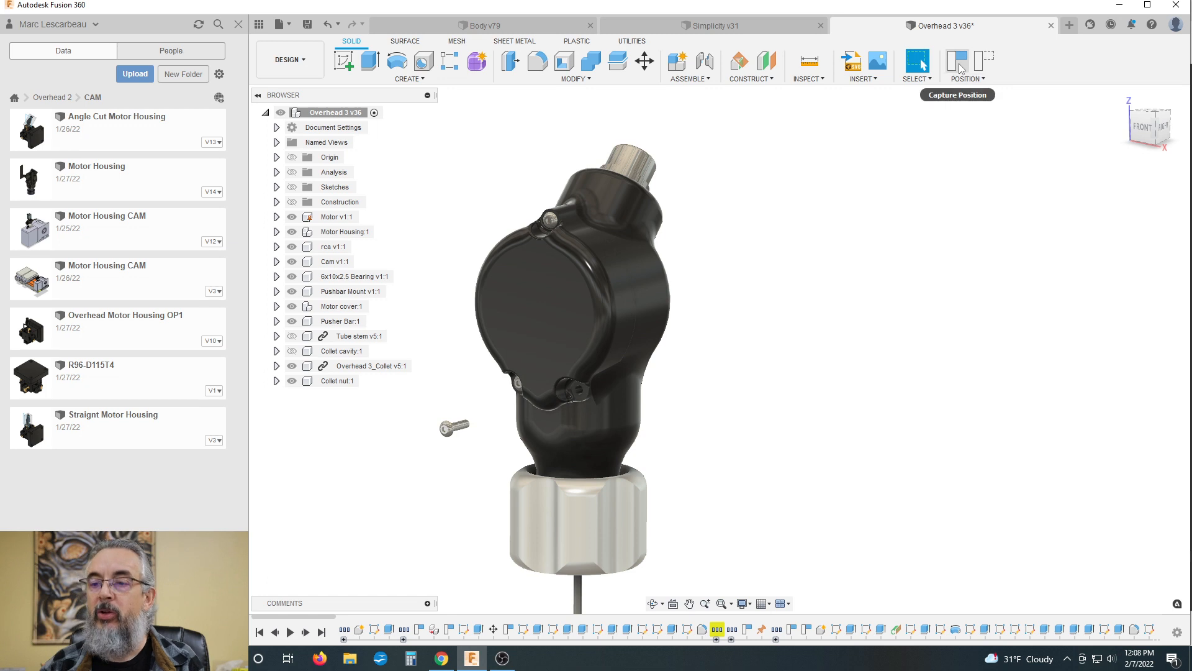
{"action": "left_click", "coordinate": [984, 61]}
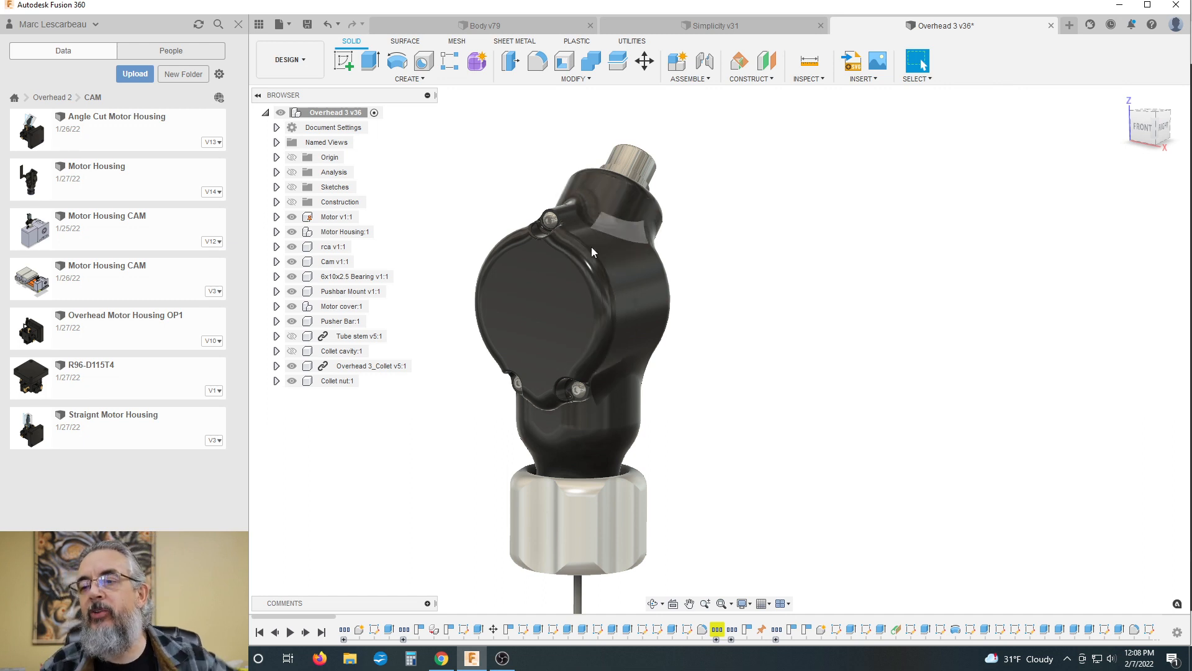
Step: Hide the motor cover and isolate the Motor Housing component
{"action": "left_click", "coordinate": [292, 306]}
{"action": "middle_click_drag", "start_coordinate": [707, 341], "coordinate": [709, 393], "text": "shift"}
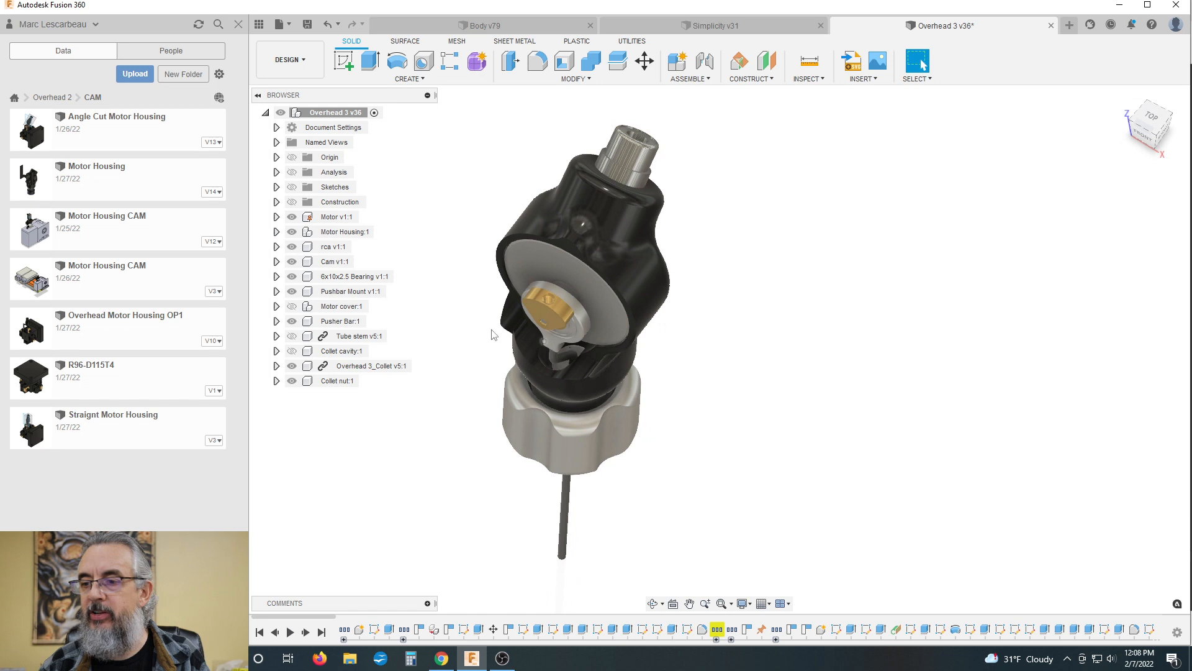
{"action": "left_click", "coordinate": [312, 233]}
{"action": "right_click", "coordinate": [311, 234]}
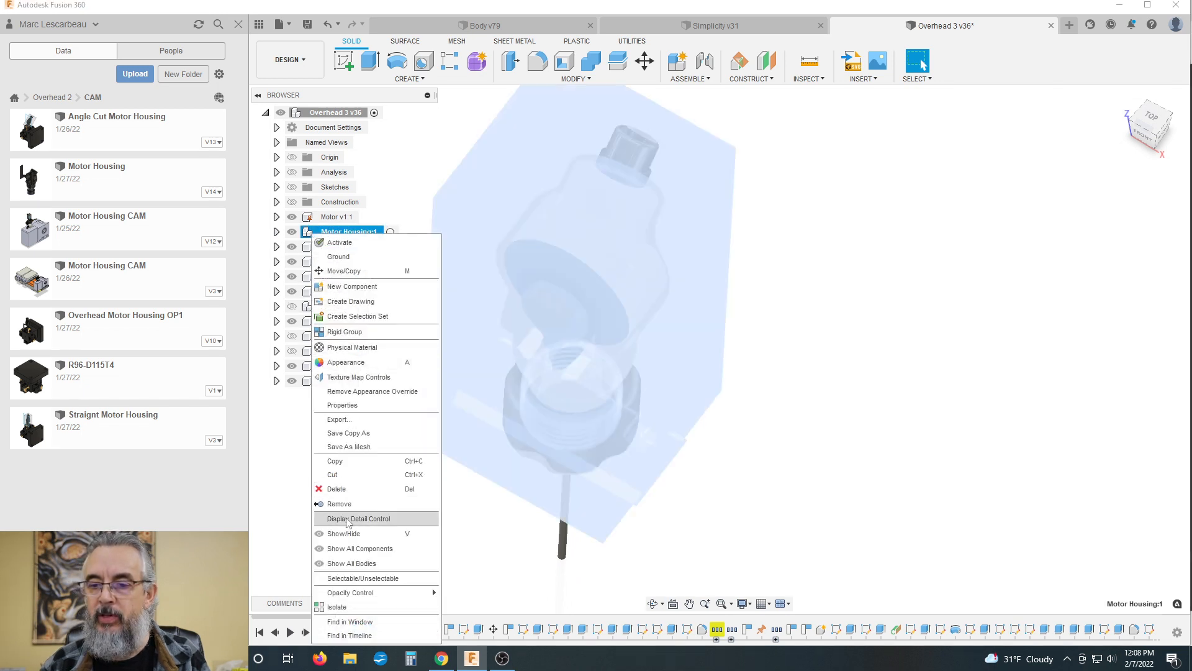
{"action": "left_click", "coordinate": [348, 607]}
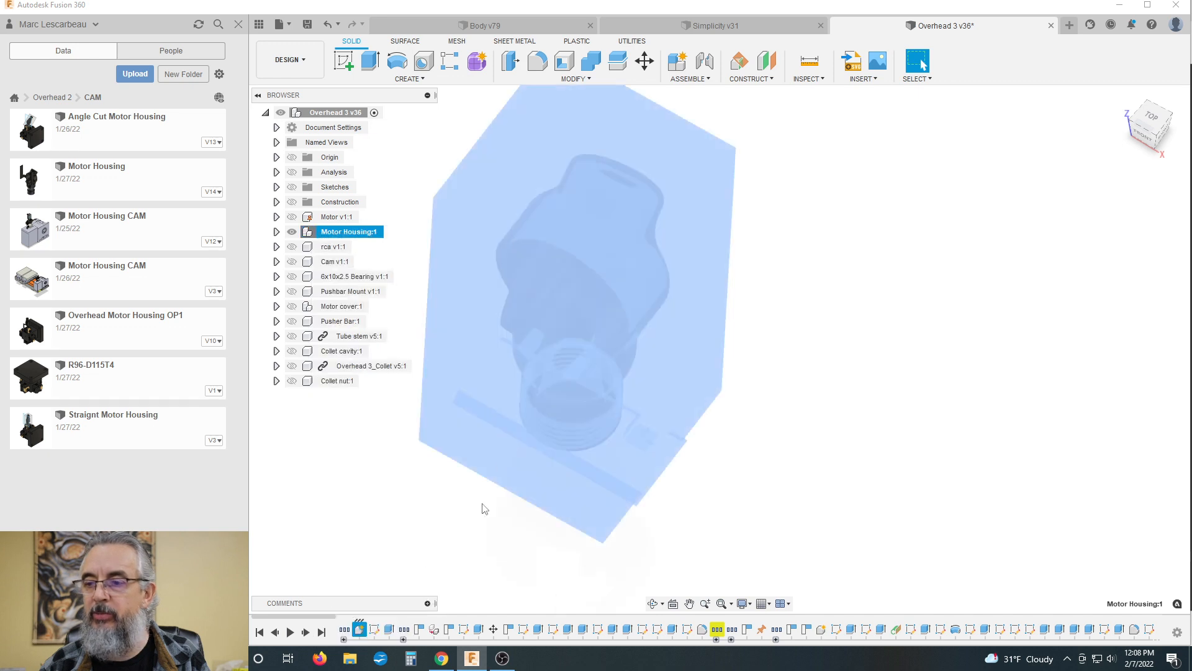
{"action": "left_click", "coordinate": [788, 424]}
{"action": "mouse_move", "coordinate": [781, 358]}
{"action": "middle_mouse_down", "text": "shift"}
{"action": "mouse_move", "coordinate": [790, 354]}
{"action": "mouse_move", "coordinate": [790, 378]}
{"action": "mouse_move", "coordinate": [785, 365]}
{"action": "middle_mouse_up", "text": "shift"}
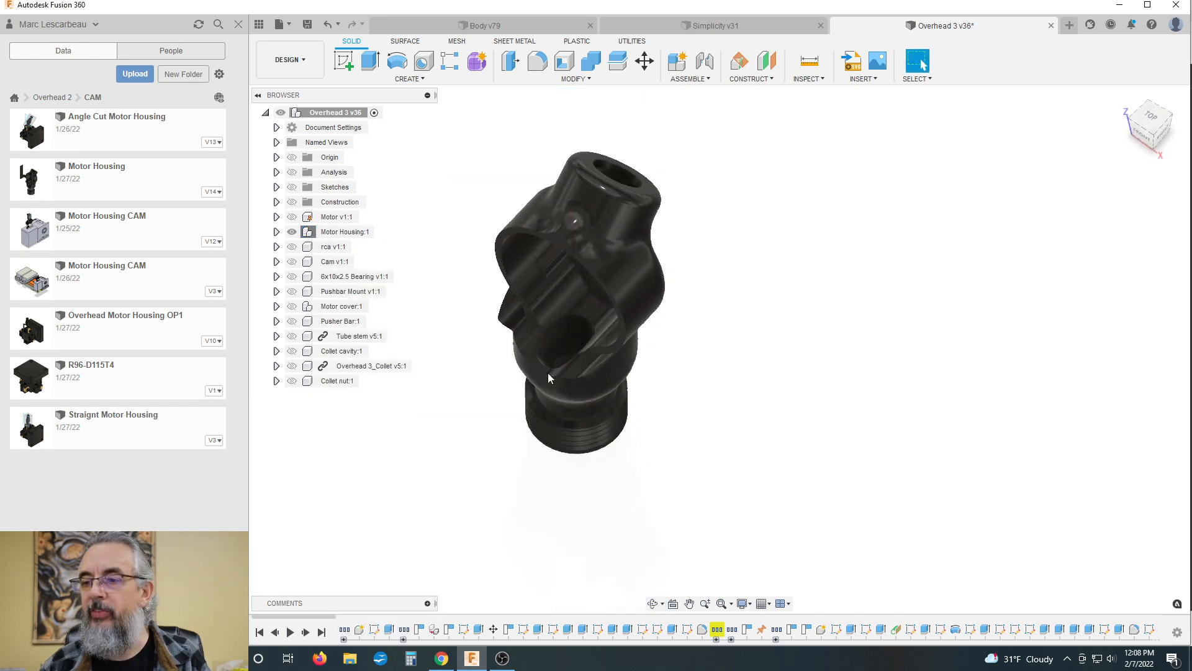
Step: Select the bore face inside the lower part of the motor housing and examine it through the cavity from several angles
{"action": "left_click", "coordinate": [563, 331]}
{"action": "middle_click_drag", "start_coordinate": [729, 311], "coordinate": [770, 292], "text": "shift"}
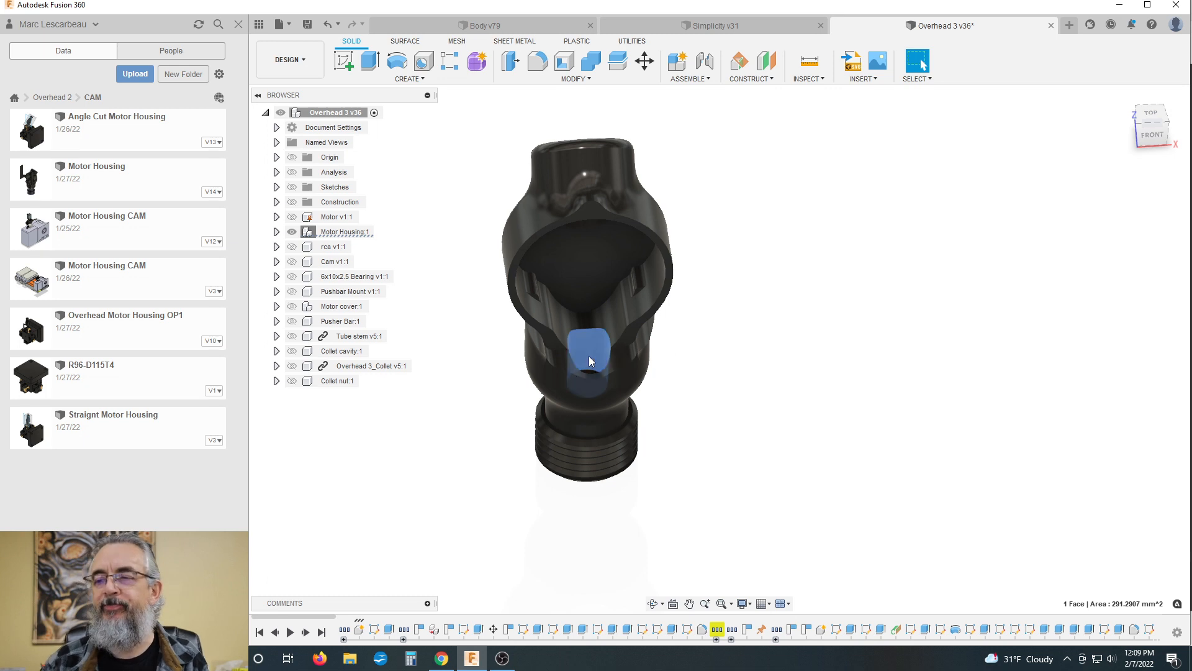
{"action": "middle_click_drag", "start_coordinate": [679, 333], "coordinate": [618, 394], "text": "shift"}
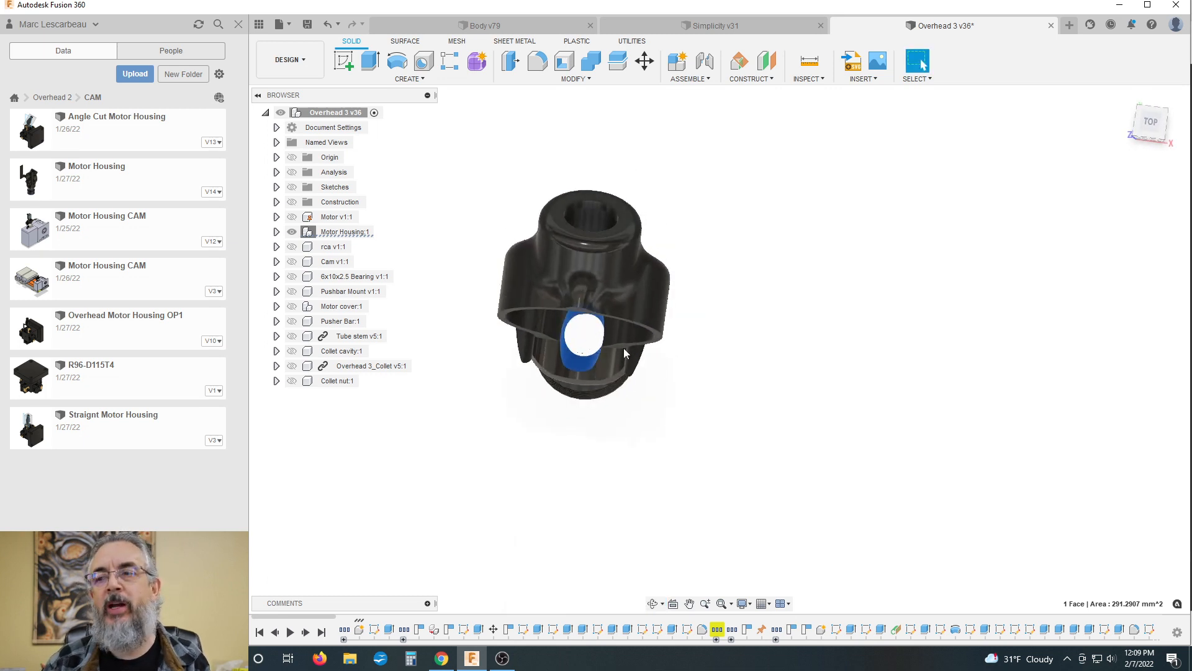
{"action": "middle_click_drag", "start_coordinate": [710, 330], "coordinate": [714, 310], "text": "shift"}
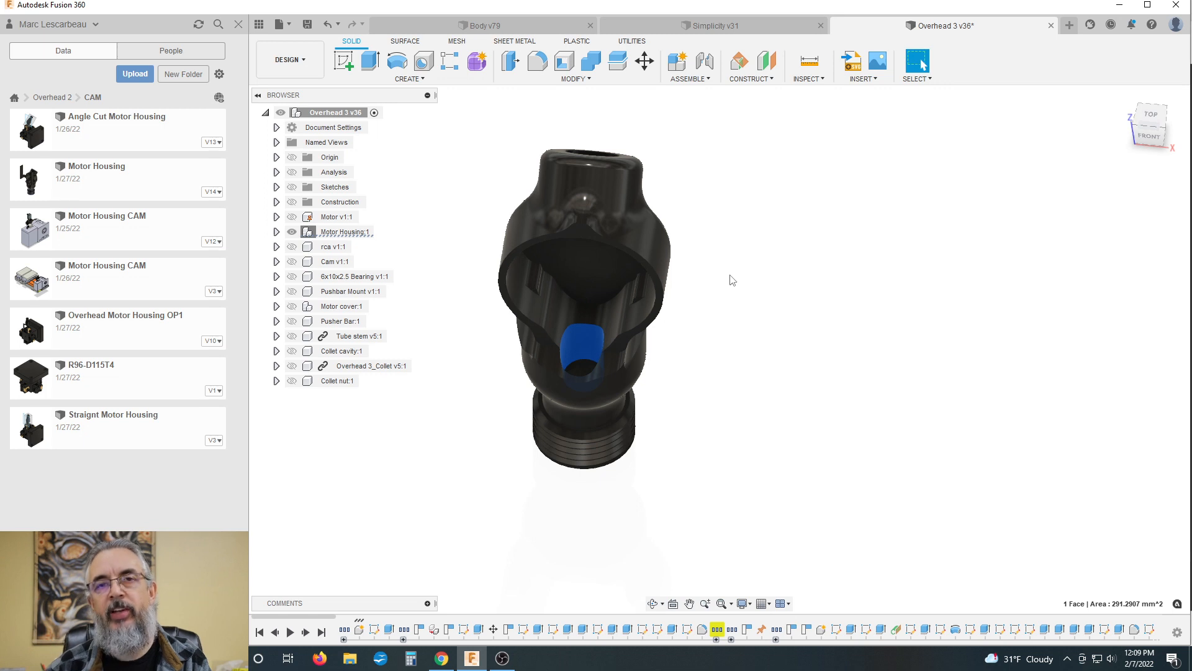
{"action": "scroll", "coordinate": [593, 409], "scroll_direction": "down", "scroll_amount": 2}
{"action": "middle_click_drag", "start_coordinate": [597, 428], "coordinate": [621, 342], "text": "shift"}
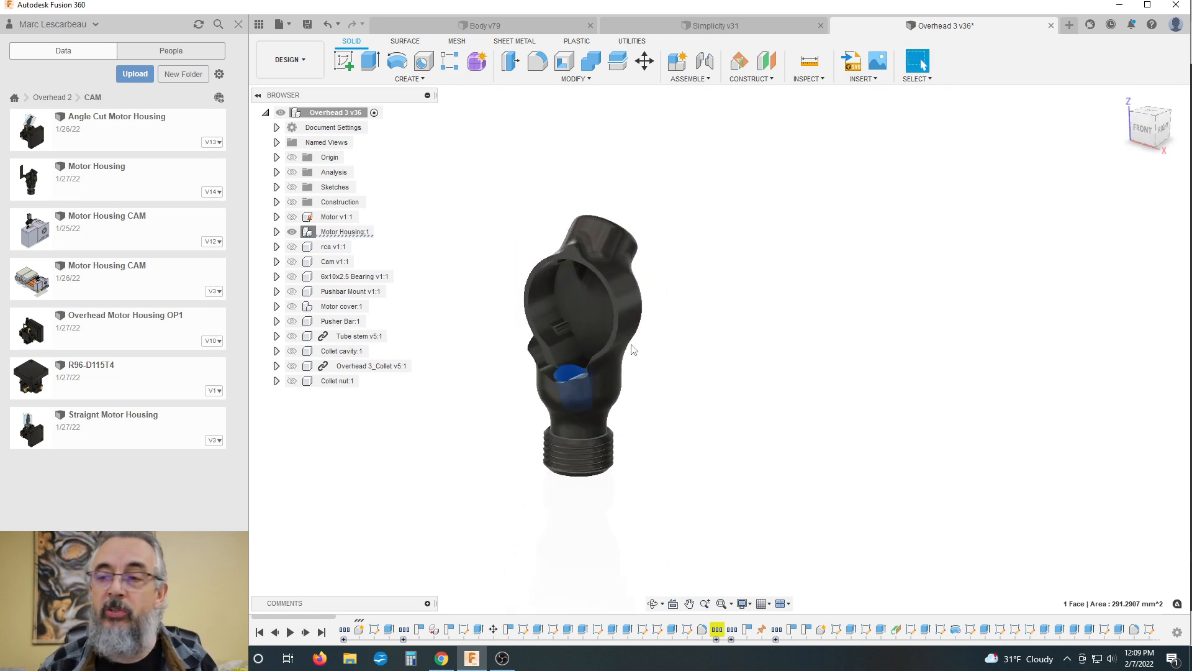
{"action": "scroll", "coordinate": [606, 351], "scroll_direction": "up", "scroll_amount": 2}
{"action": "scroll", "coordinate": [599, 360], "scroll_direction": "up", "scroll_amount": 2}
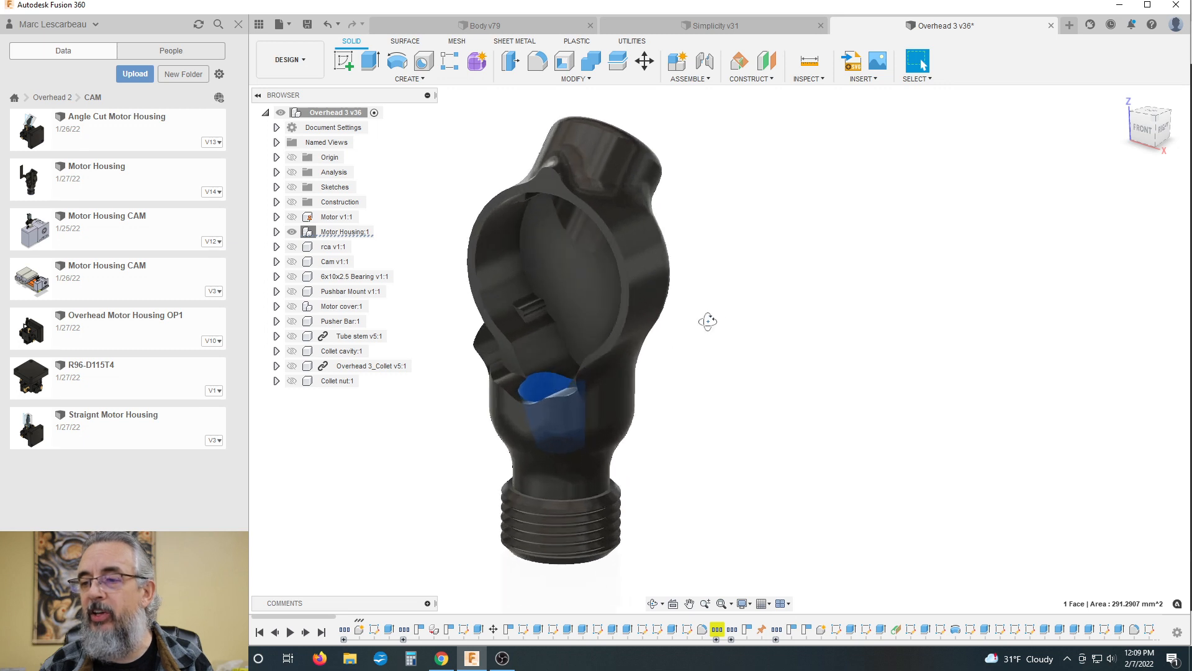
{"action": "middle_click_drag", "start_coordinate": [708, 321], "coordinate": [704, 347], "text": "shift"}
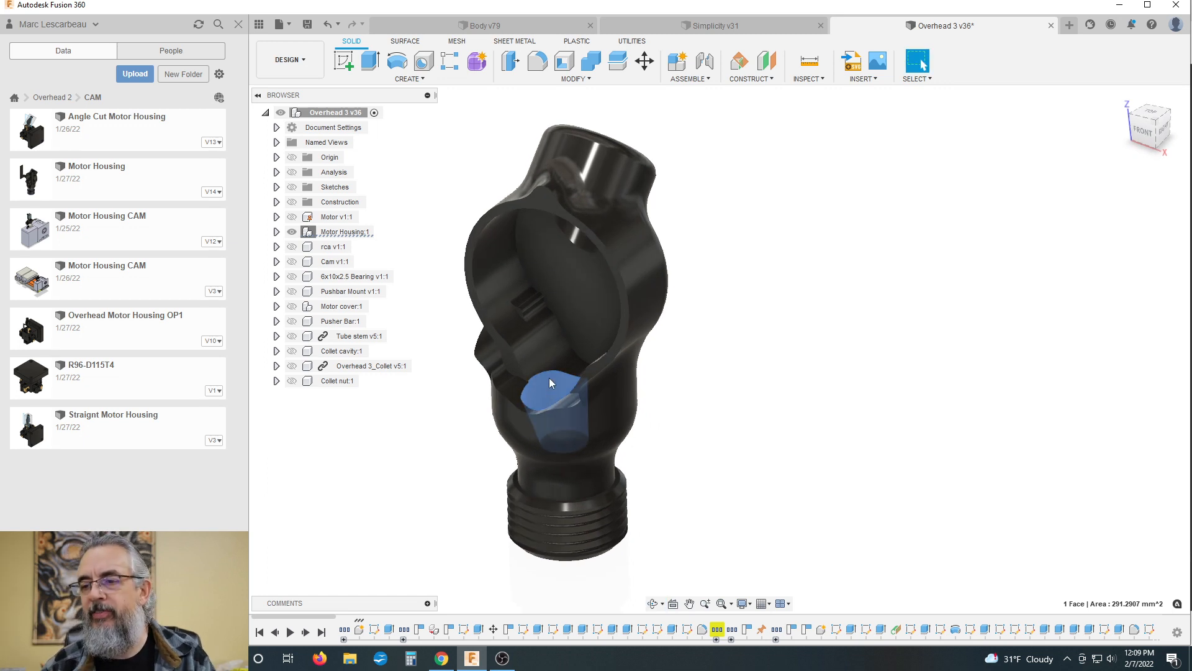
{"action": "scroll", "coordinate": [588, 373], "scroll_direction": "down", "scroll_amount": 1}
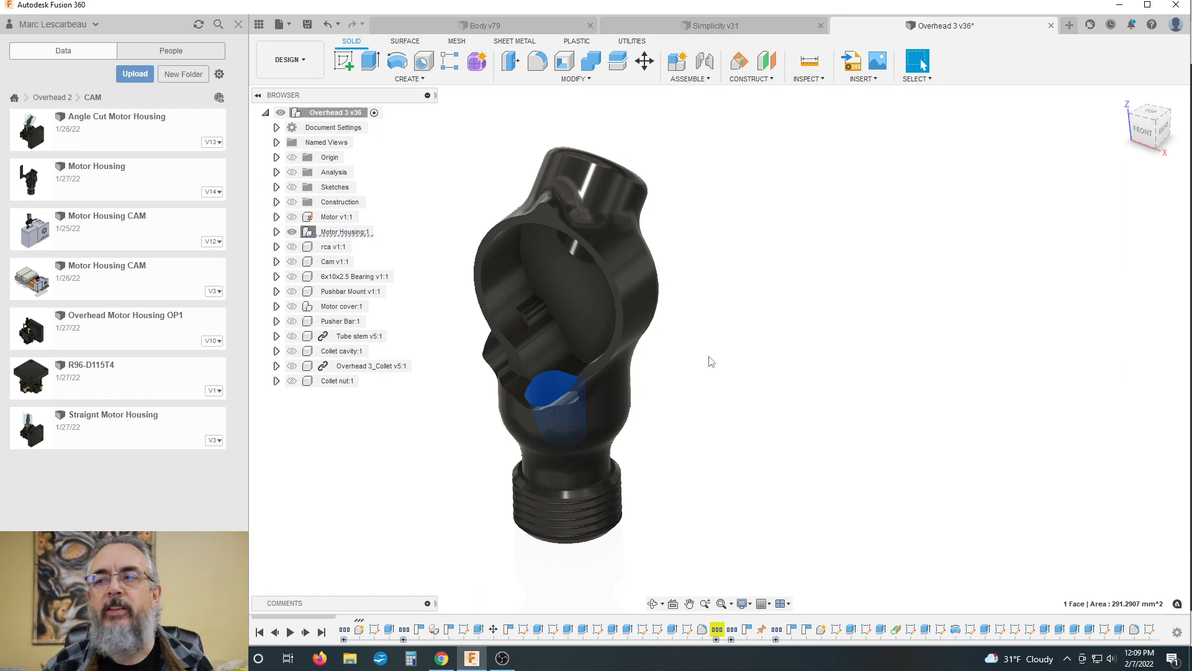
{"action": "middle_click_drag", "start_coordinate": [711, 361], "coordinate": [708, 340], "text": "shift"}
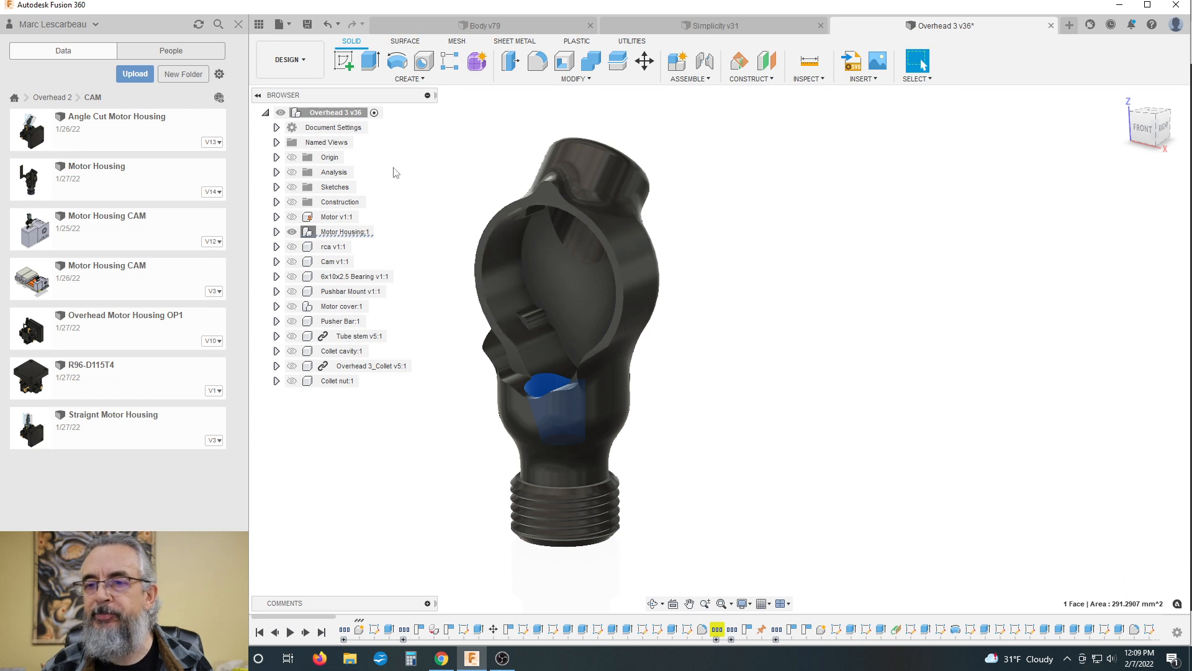
Step: Unisolate all components of the Overhead 3 assembly and show the motor cover again
{"action": "right_click", "coordinate": [330, 112]}
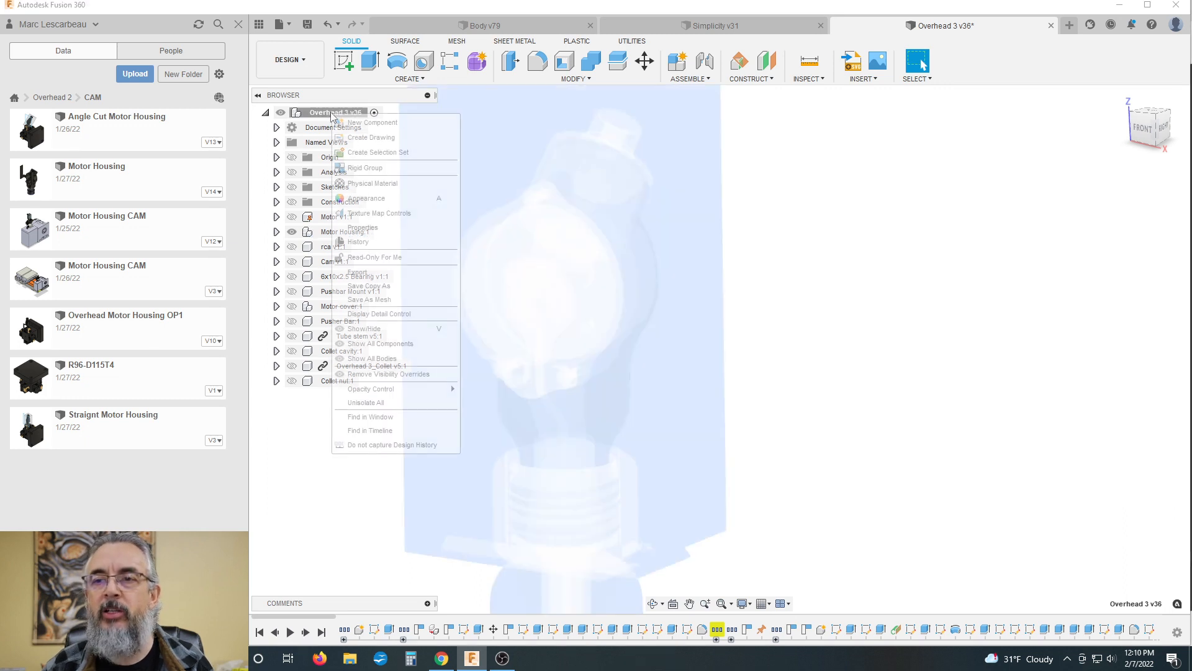
{"action": "left_click", "coordinate": [393, 403]}
{"action": "left_click", "coordinate": [882, 345]}
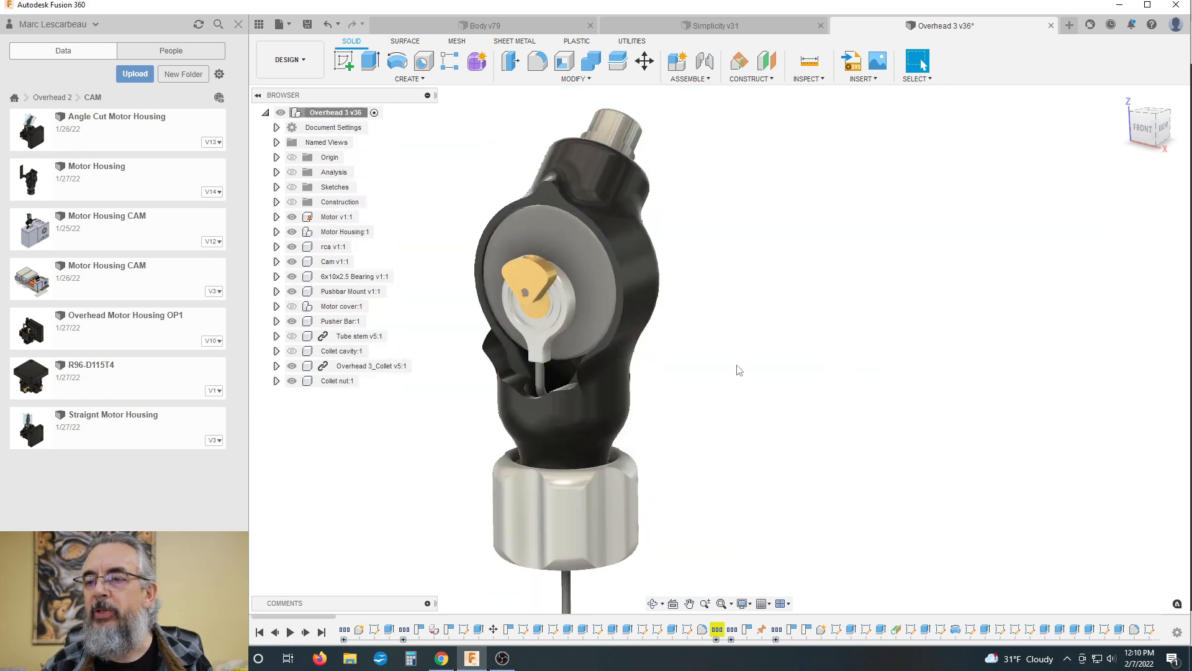
{"action": "left_click", "coordinate": [292, 306]}
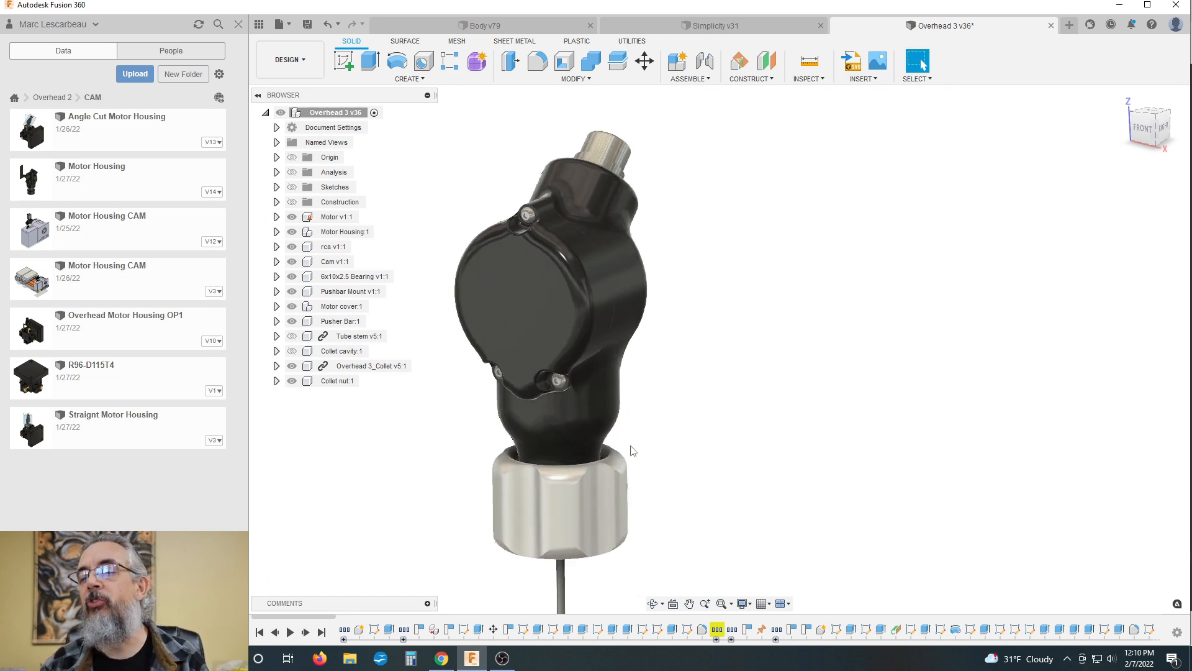
Step: Alternate between the Simplicity v31 and Overhead 3 v36 designs to compare their covers and housing shapes
{"action": "left_click", "coordinate": [716, 31]}
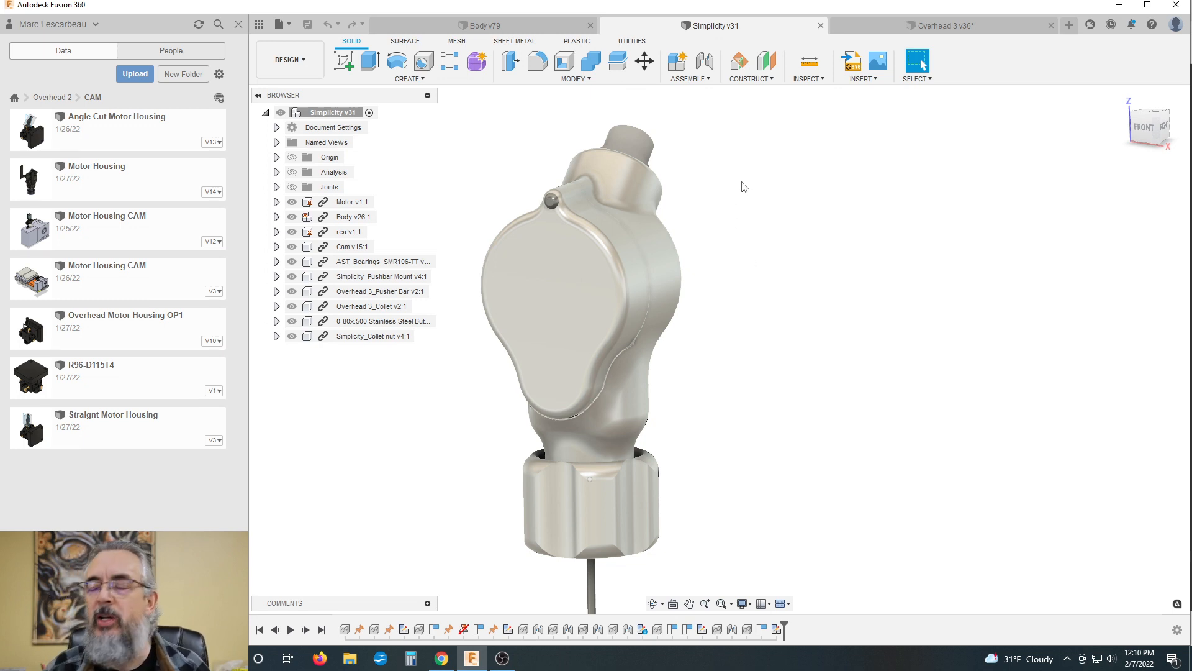
{"action": "middle_click_drag", "start_coordinate": [751, 221], "coordinate": [754, 213], "text": "shift"}
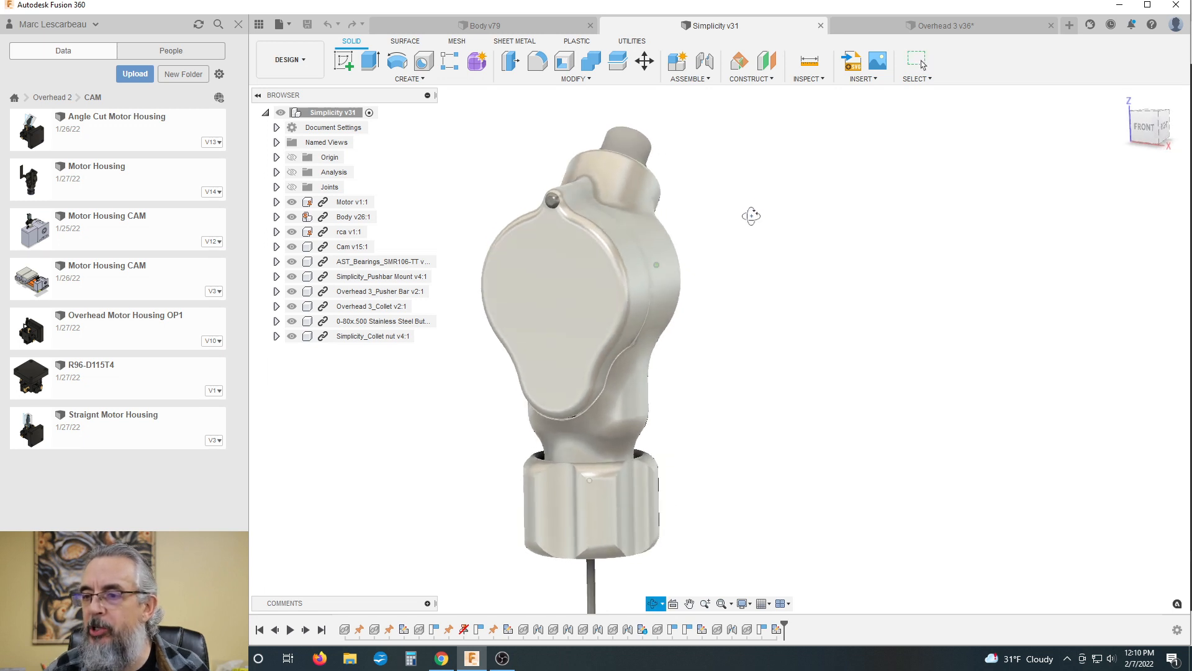
{"action": "left_click", "coordinate": [993, 26]}
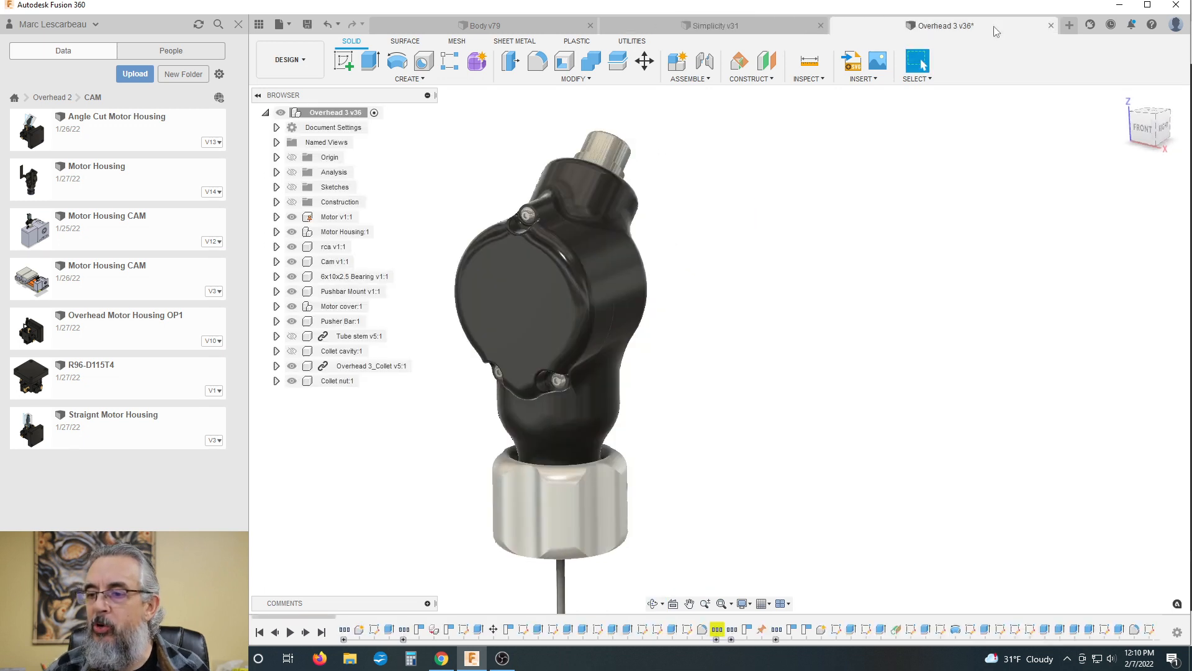
{"action": "left_click", "coordinate": [765, 25]}
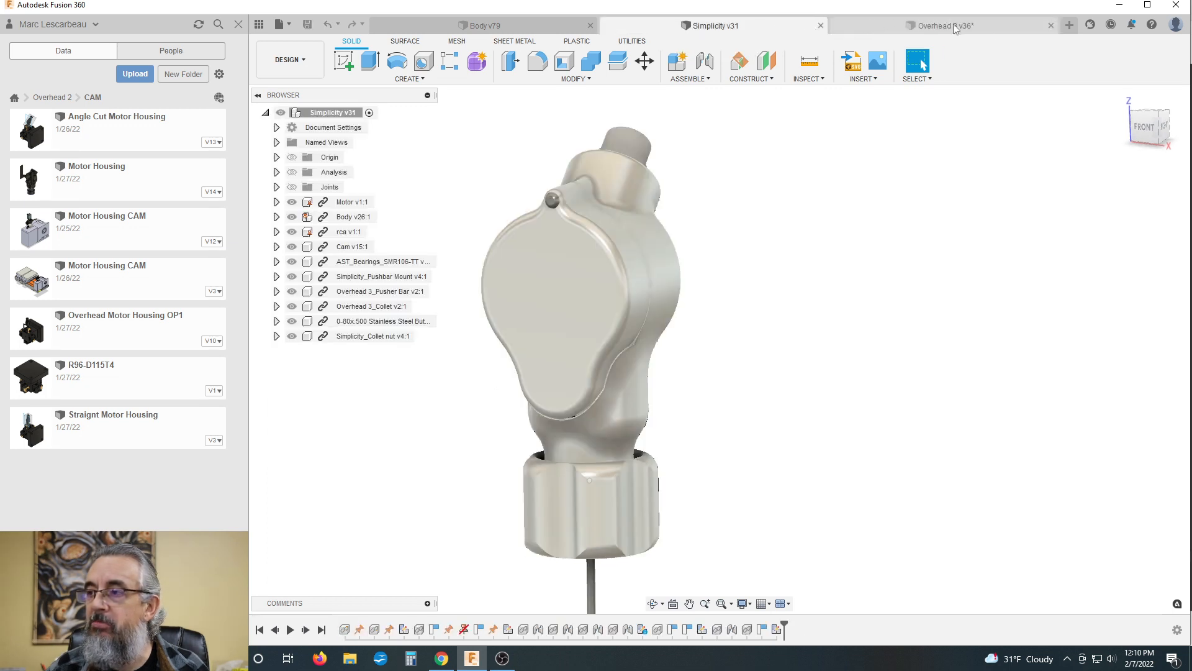
{"action": "left_click", "coordinate": [963, 21]}
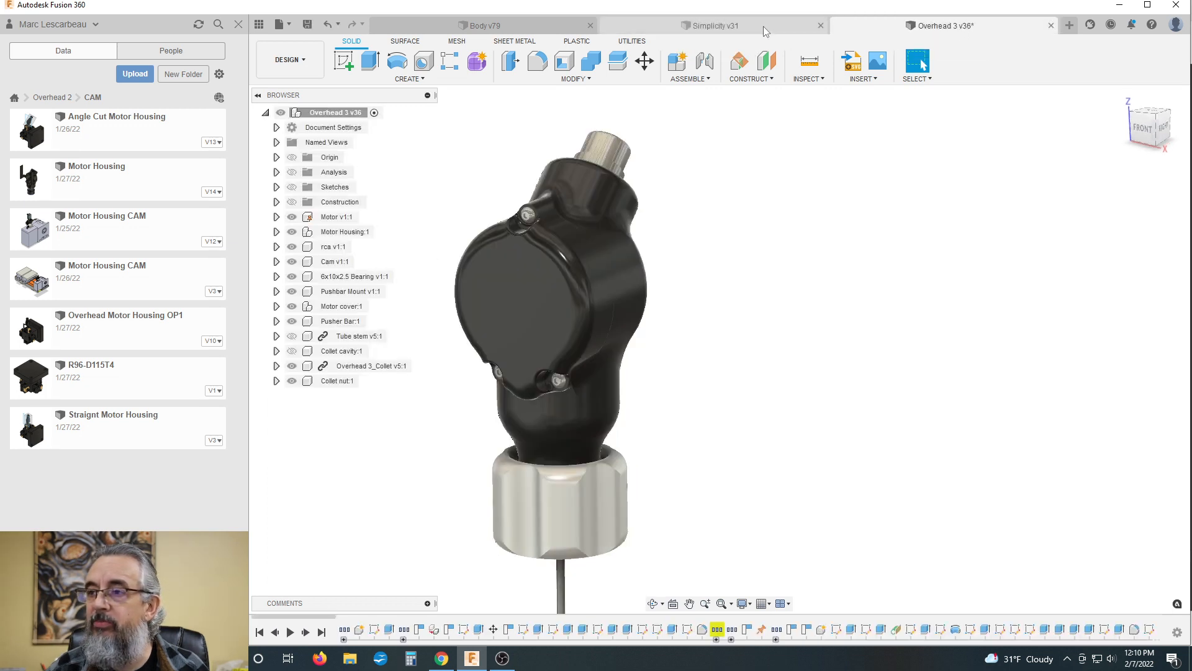
{"action": "left_click", "coordinate": [764, 28]}
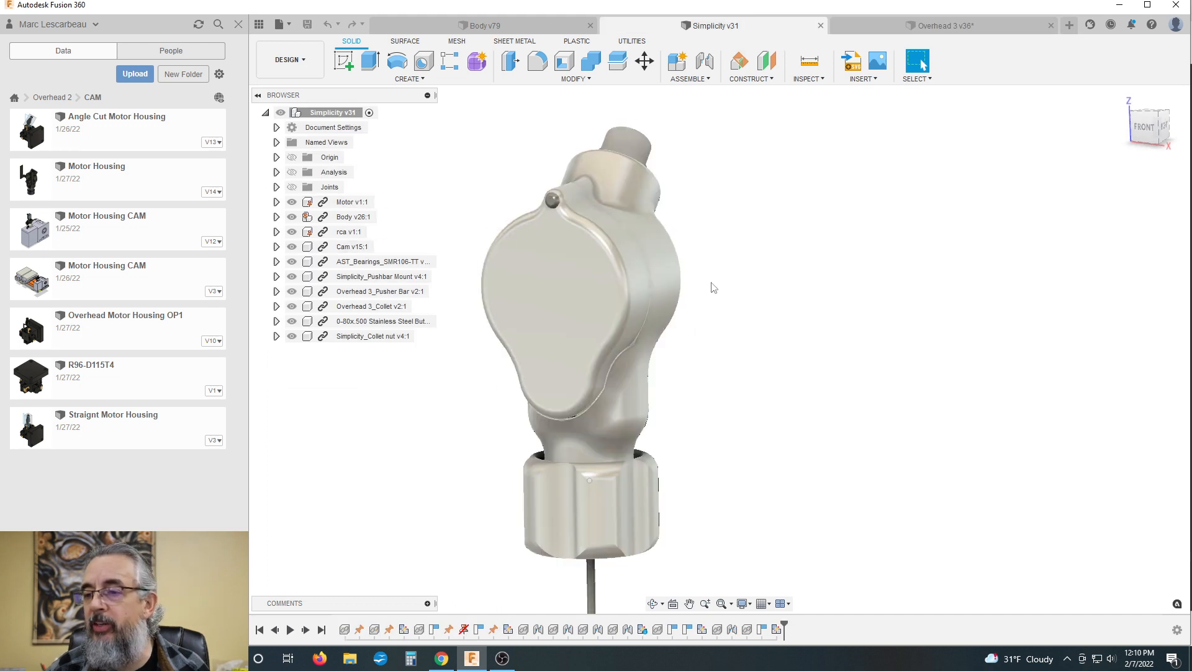
{"action": "left_click", "coordinate": [941, 28]}
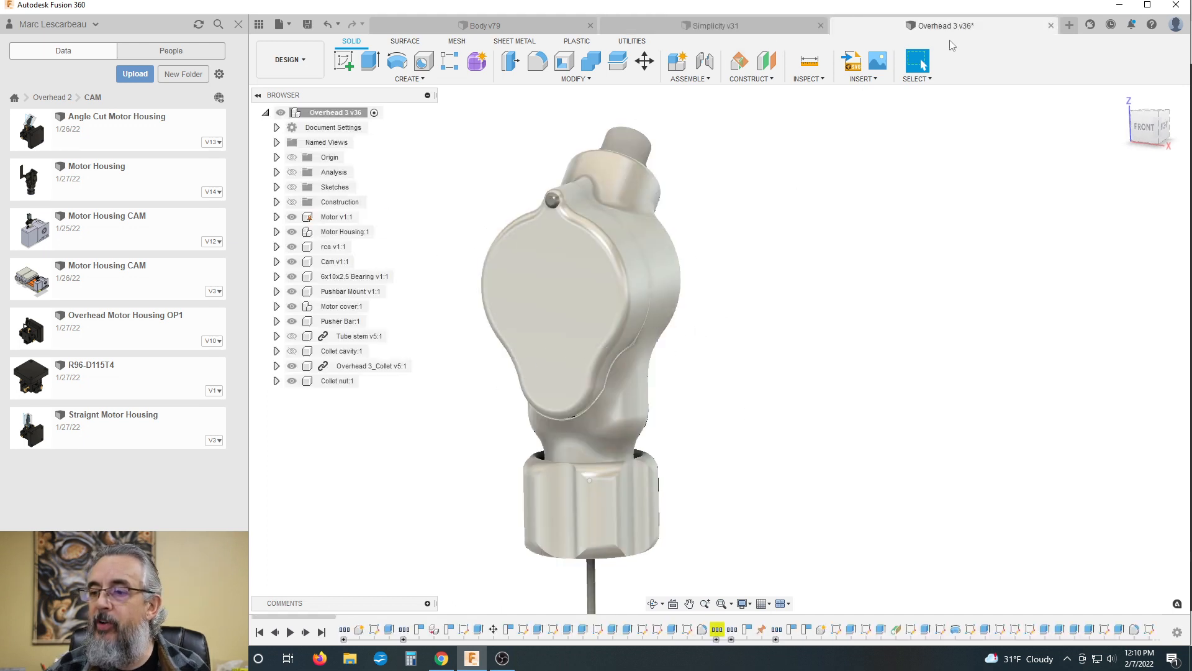
Step: In the Simplicity v31 design, expand the Body component and hide its cover
{"action": "left_click", "coordinate": [737, 27]}
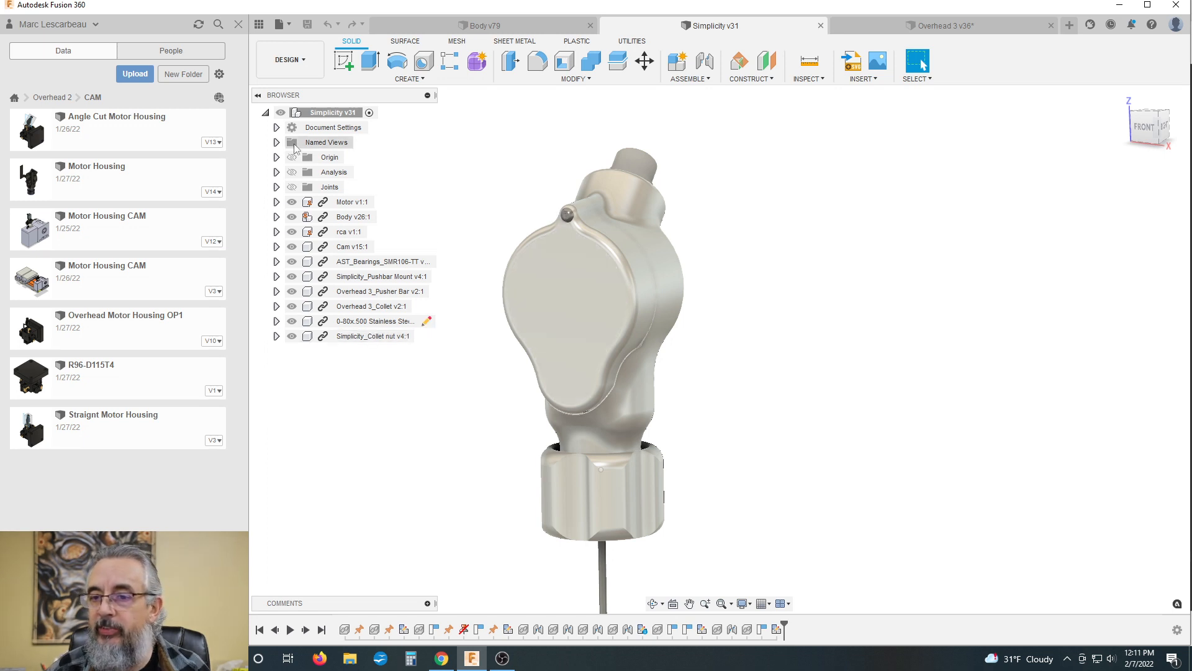
{"action": "left_click", "coordinate": [277, 217]}
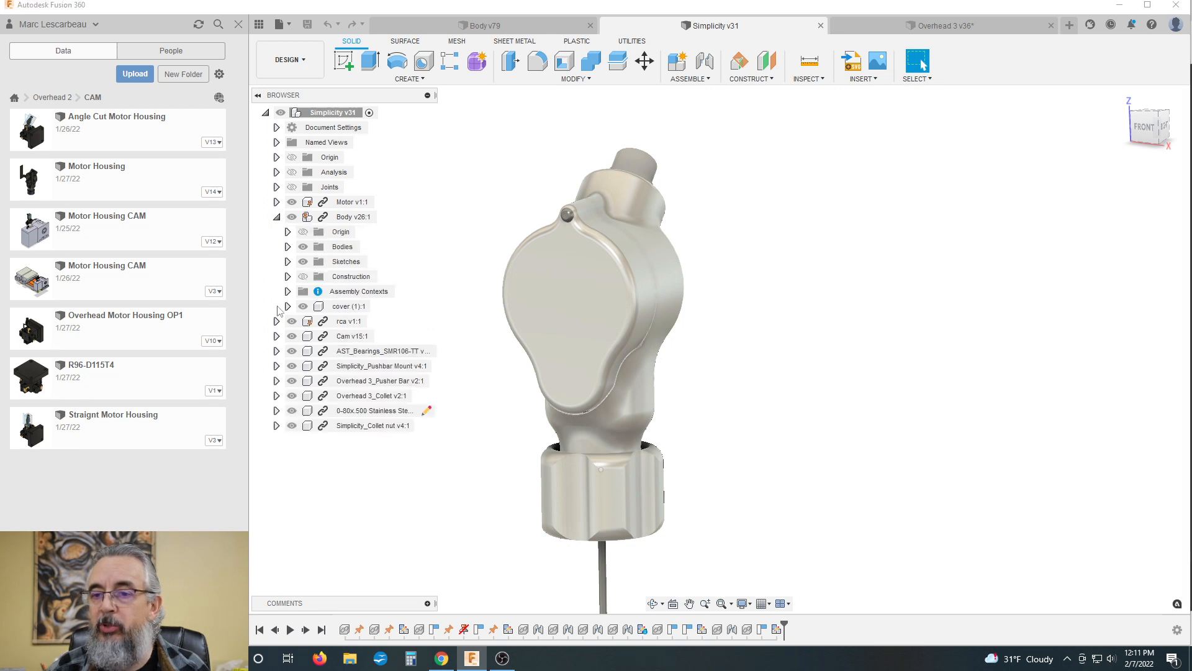
{"action": "left_click", "coordinate": [303, 307]}
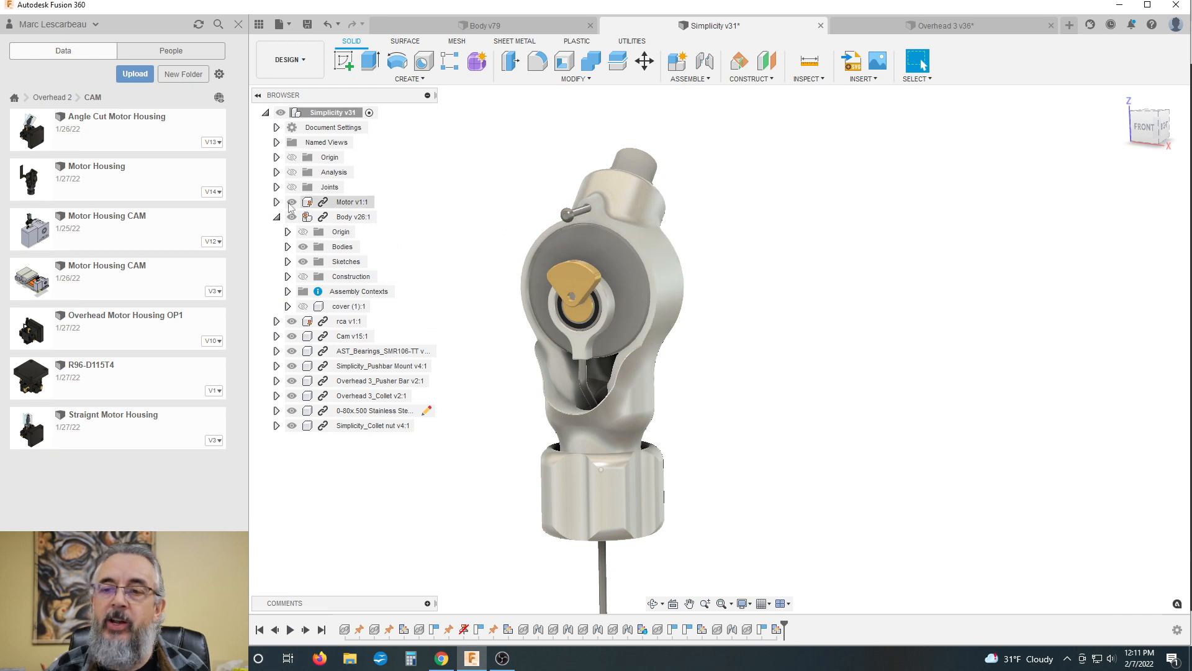
Step: Open the Simplicity project from the list of all projects and review its folders and component files
{"action": "left_click", "coordinate": [15, 98]}
{"action": "scroll", "coordinate": [80, 429], "scroll_direction": "down", "scroll_amount": 3}
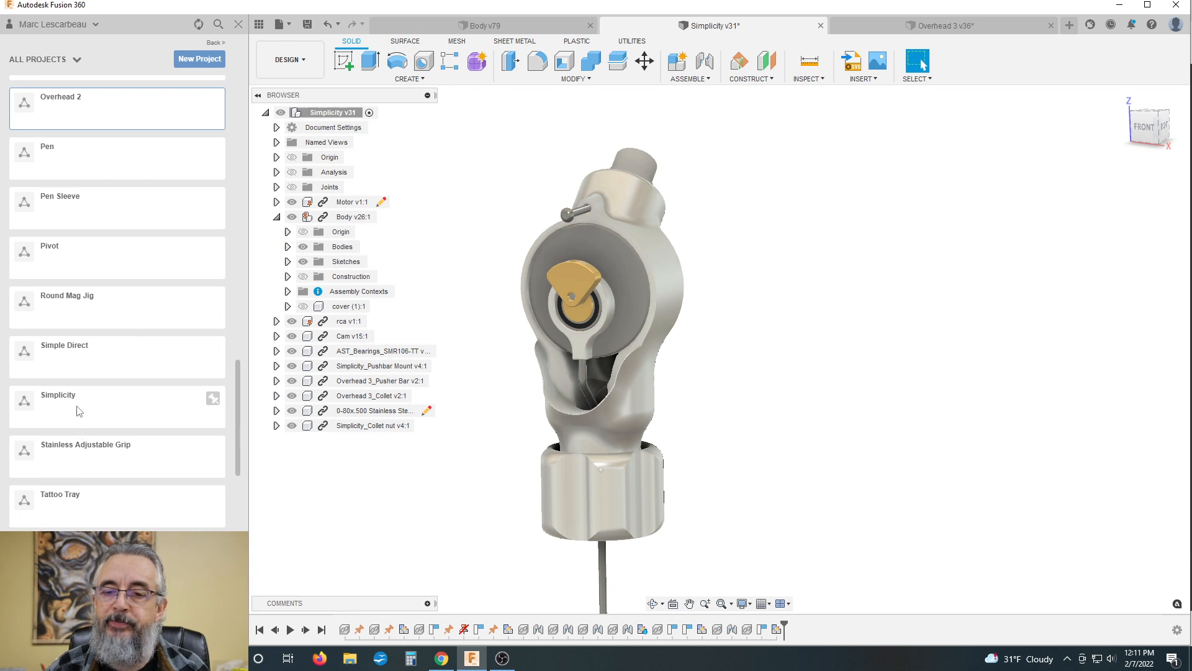
{"action": "left_click", "coordinate": [78, 411]}
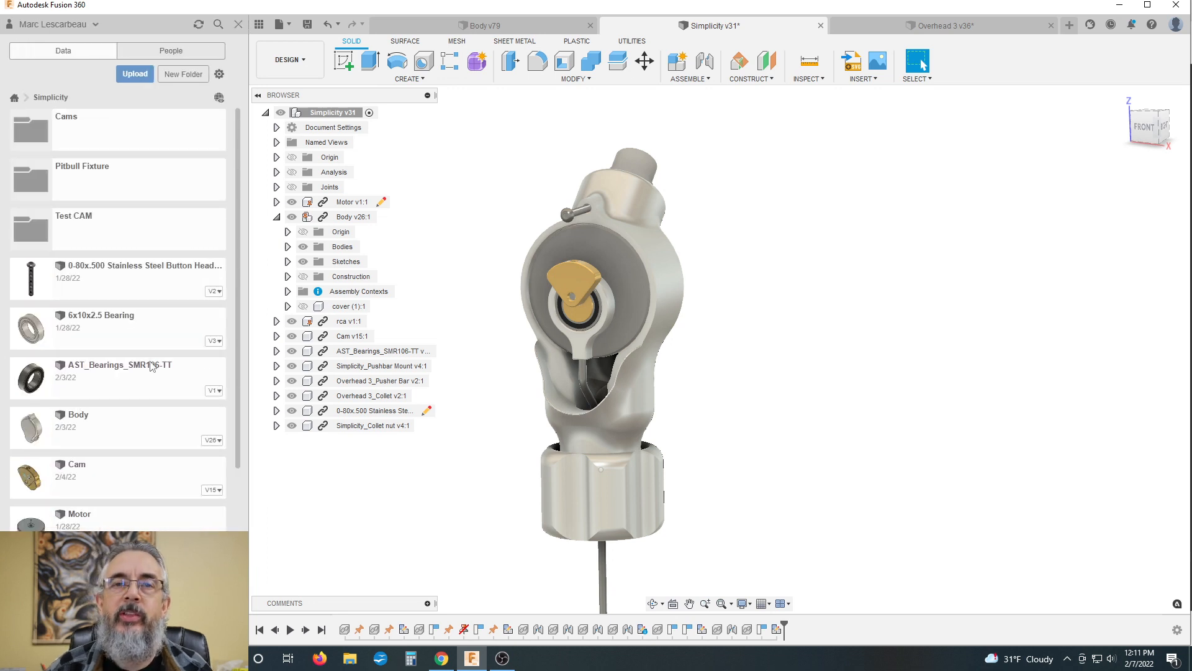
{"action": "scroll", "coordinate": [103, 446], "scroll_direction": "down", "scroll_amount": 5}
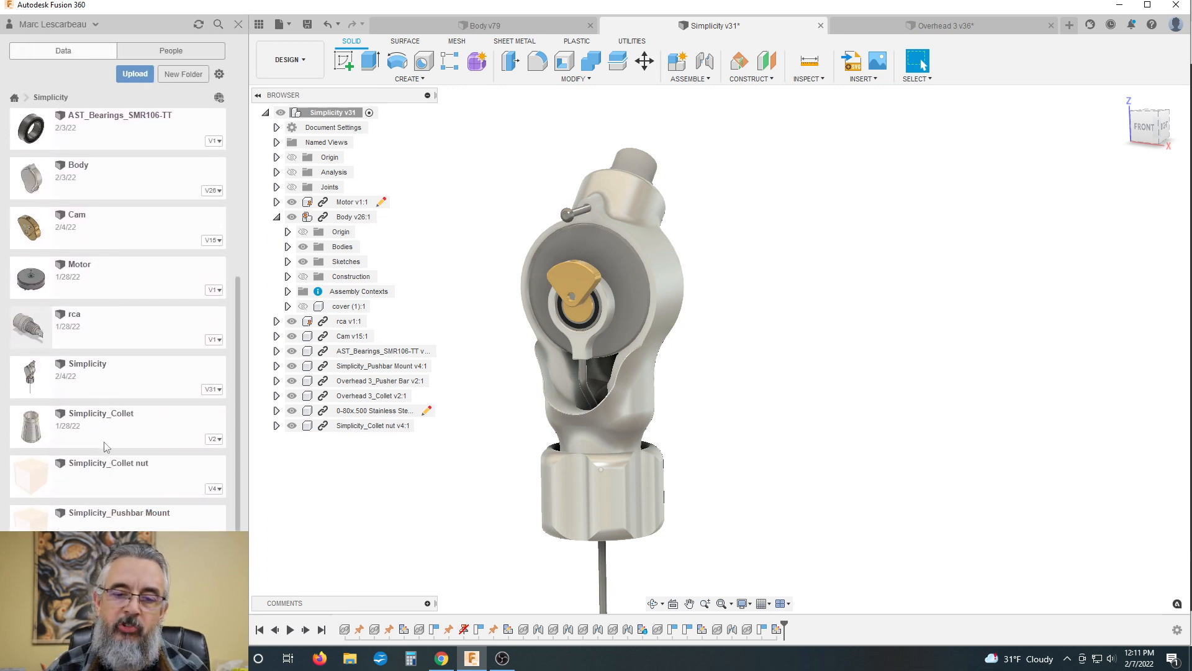
{"action": "scroll", "coordinate": [100, 435], "scroll_direction": "up", "scroll_amount": 5}
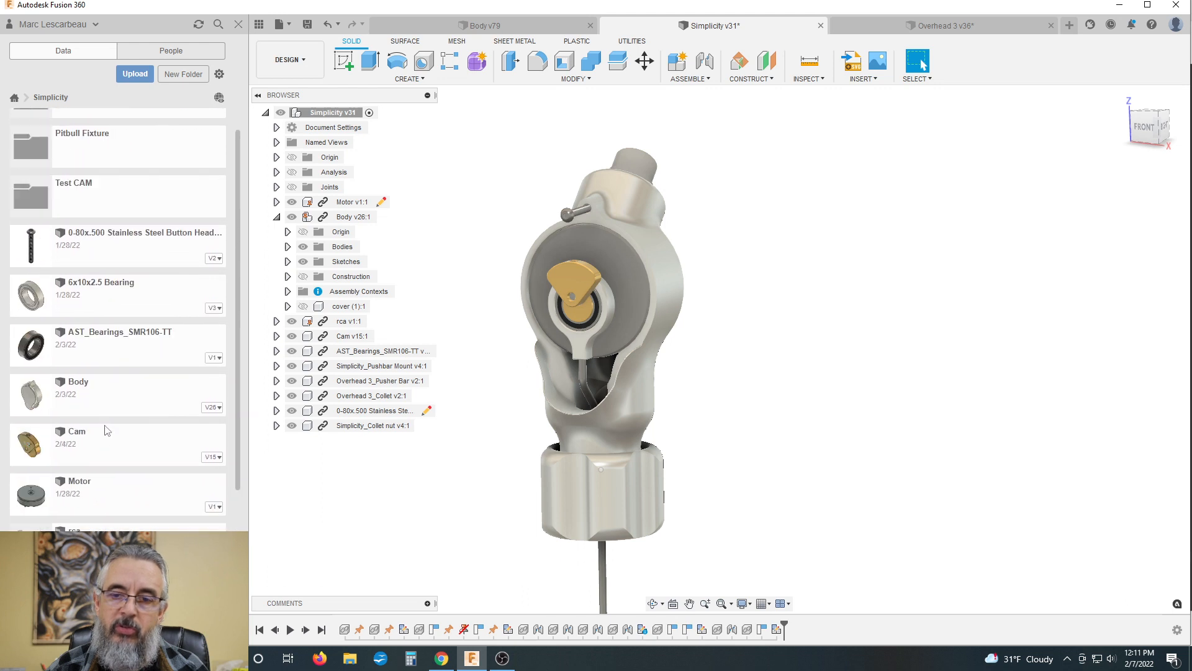
{"action": "scroll", "coordinate": [102, 337], "scroll_direction": "down", "scroll_amount": 5}
{"action": "scroll", "coordinate": [105, 375], "scroll_direction": "up", "scroll_amount": 5}
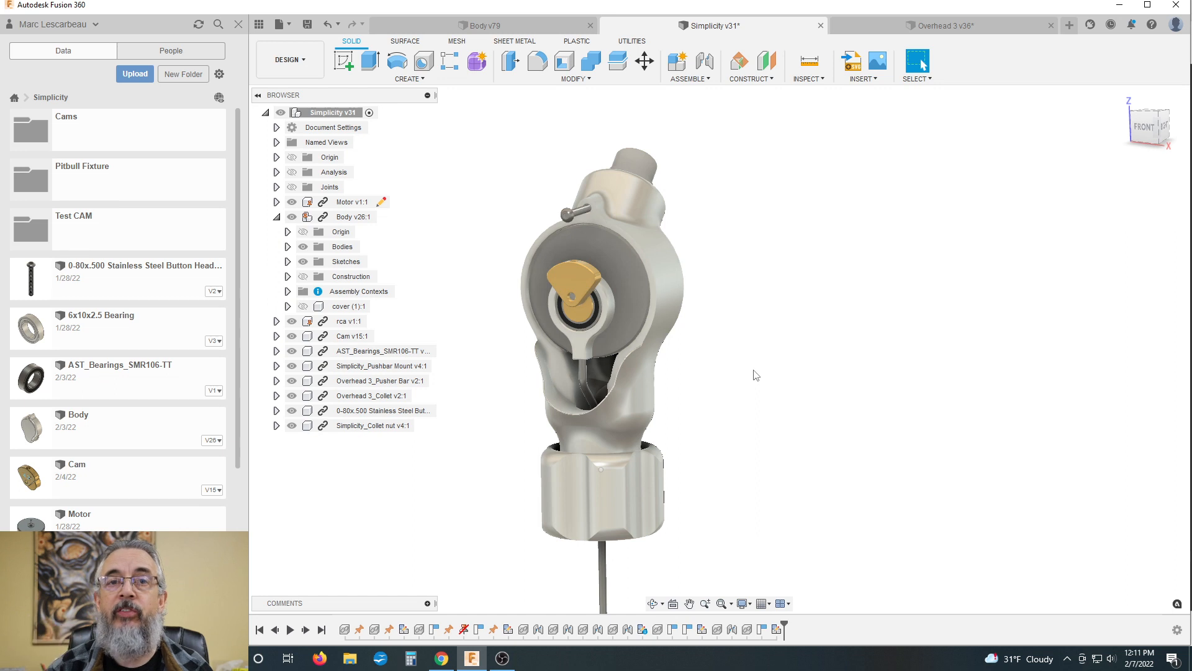
Step: Inspect the exposed cam, bearing and pusher bar inside the Simplicity body from the front and side
{"action": "scroll", "coordinate": [780, 334], "scroll_direction": "down", "scroll_amount": 1}
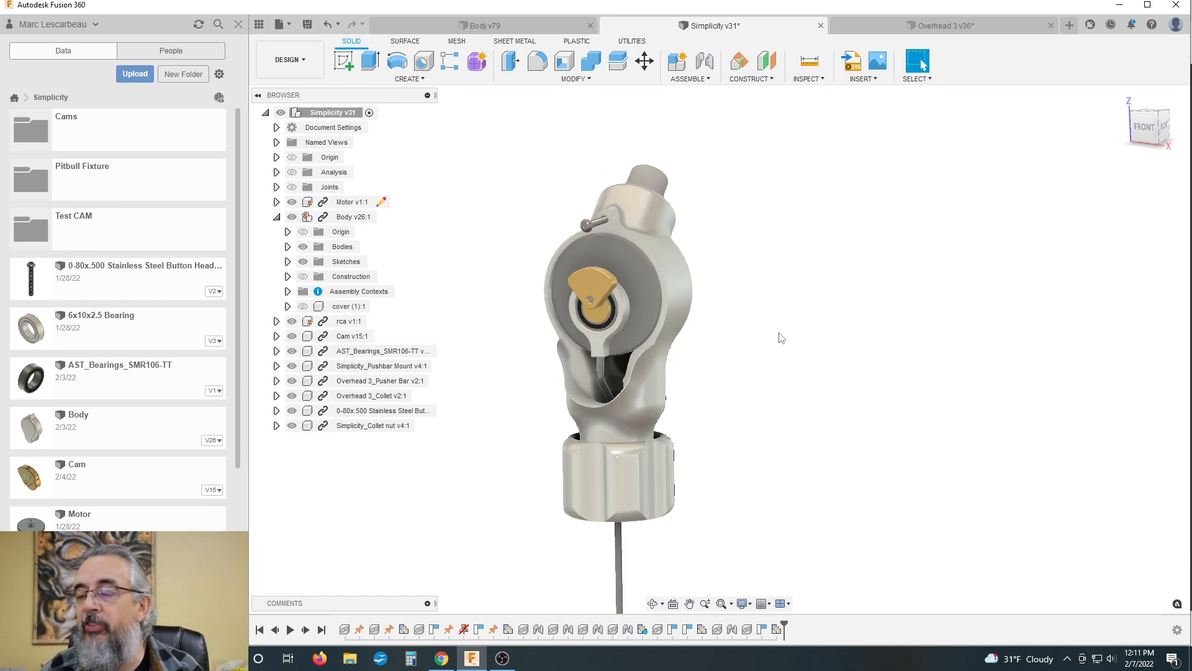
{"action": "scroll", "coordinate": [760, 313], "scroll_direction": "up", "scroll_amount": 1}
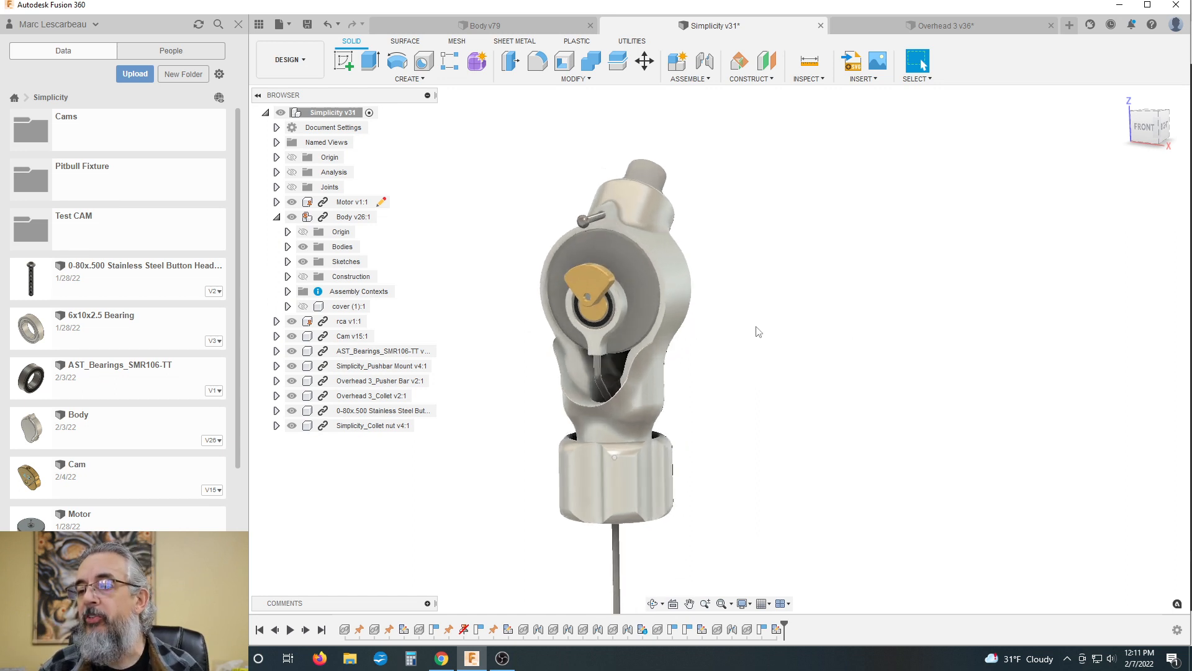
{"action": "middle_click_drag", "start_coordinate": [773, 284], "coordinate": [749, 293], "text": "shift"}
{"action": "scroll", "coordinate": [571, 371], "scroll_direction": "down", "scroll_amount": 1}
{"action": "scroll", "coordinate": [570, 370], "scroll_direction": "up", "scroll_amount": 2}
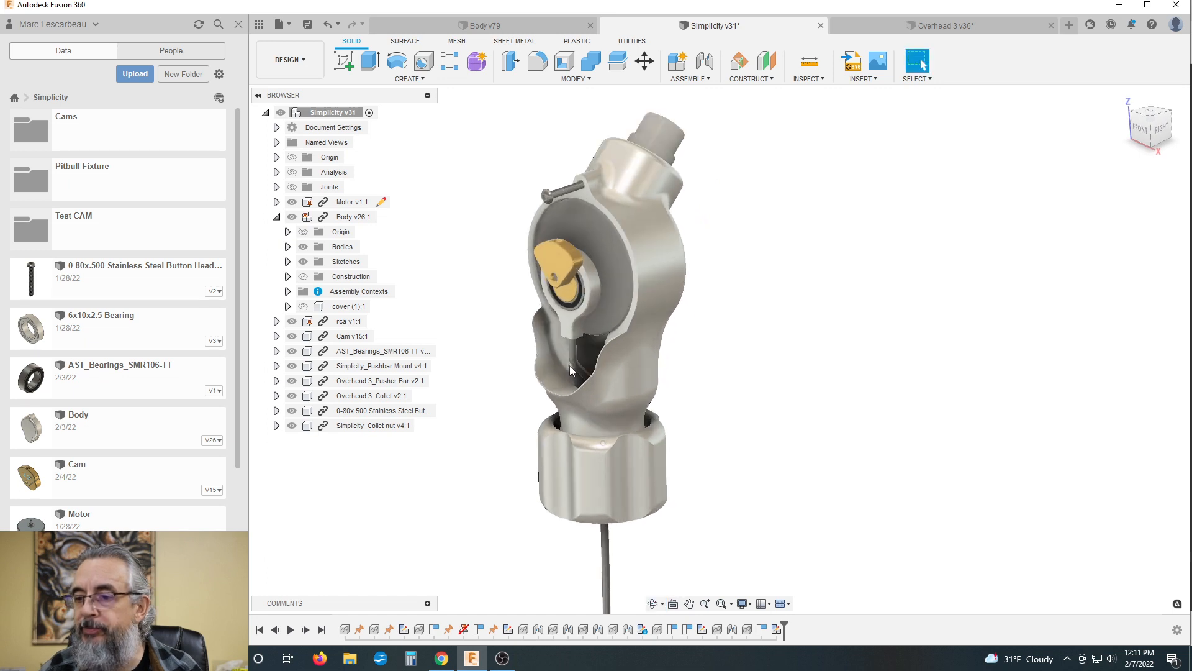
Step: Select the narrow curved face inside the body's lower opening and inspect the area around the pusher bar
{"action": "scroll", "coordinate": [570, 371], "scroll_direction": "up", "scroll_amount": 5}
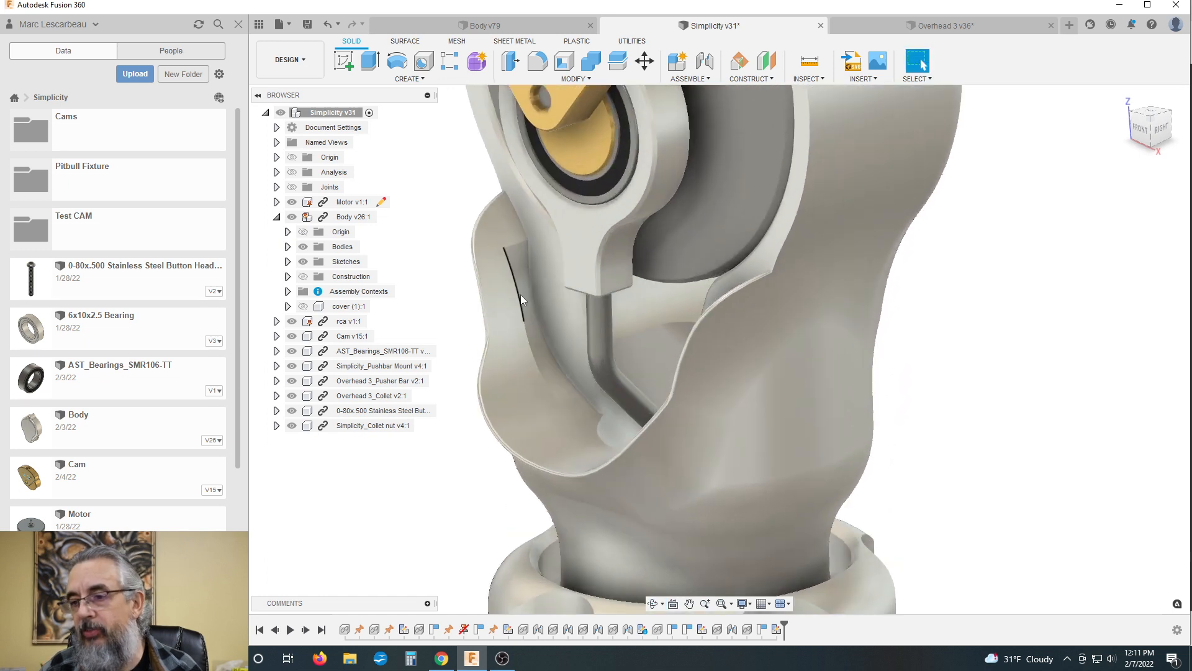
{"action": "left_click", "coordinate": [532, 320]}
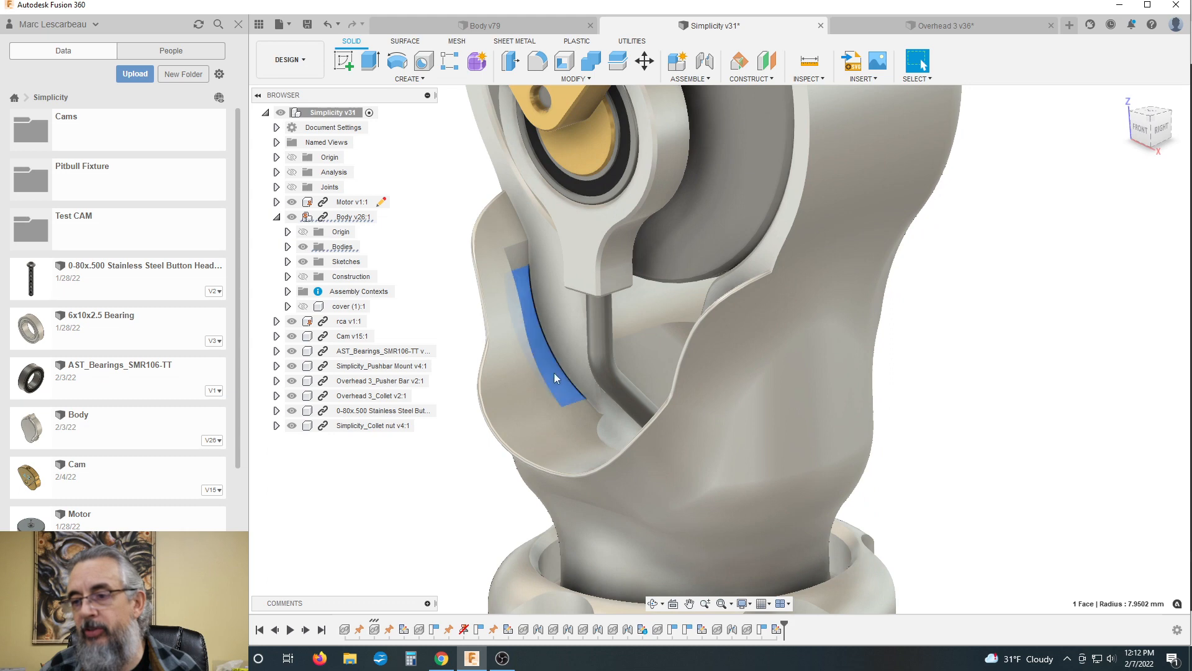
{"action": "middle_click_drag", "start_coordinate": [539, 318], "coordinate": [596, 307], "text": "shift"}
{"action": "scroll", "coordinate": [629, 290], "scroll_direction": "down", "scroll_amount": 3}
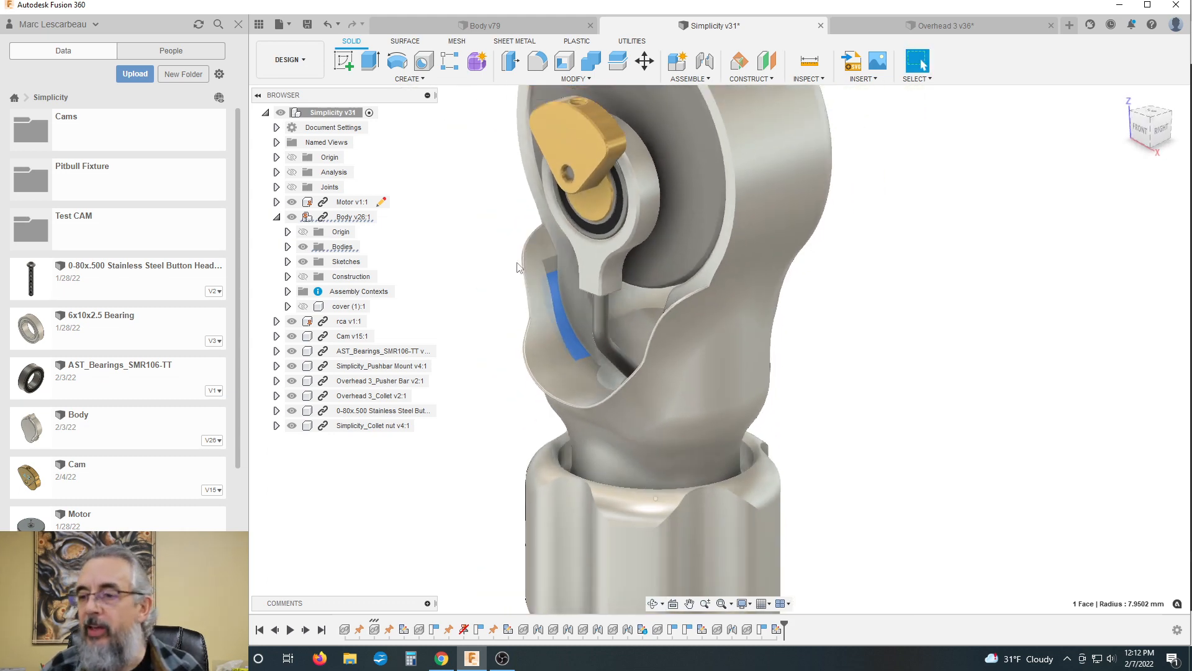
{"action": "scroll", "coordinate": [518, 305], "scroll_direction": "down", "scroll_amount": 2}
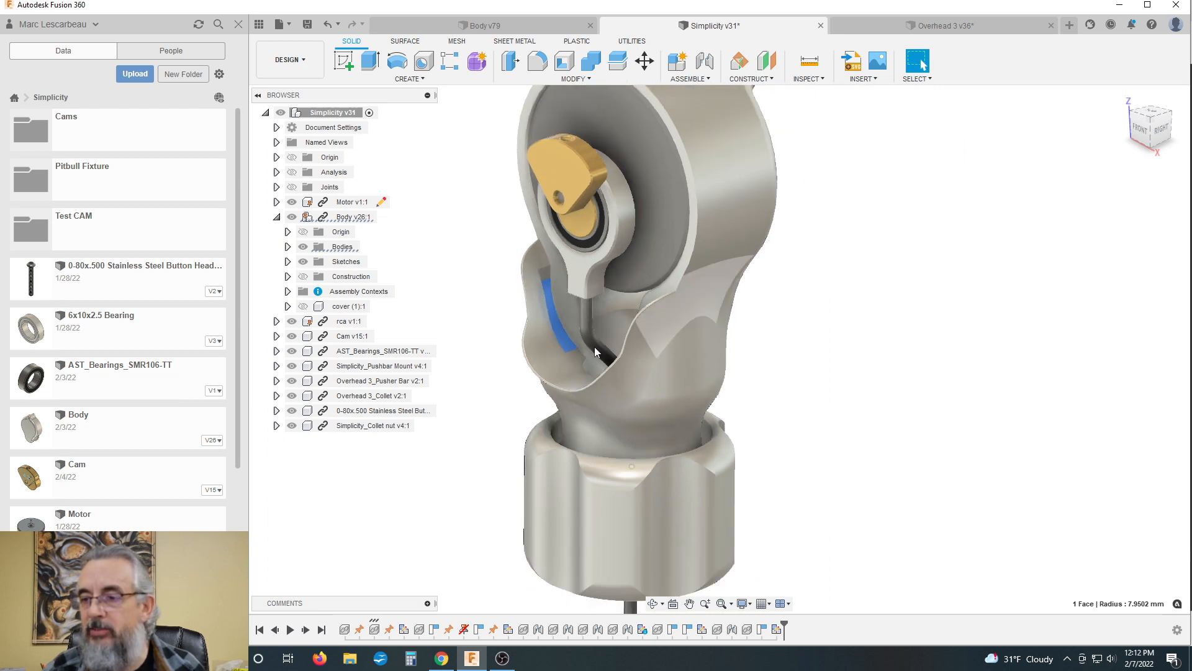
{"action": "scroll", "coordinate": [523, 333], "scroll_direction": "down", "scroll_amount": 2}
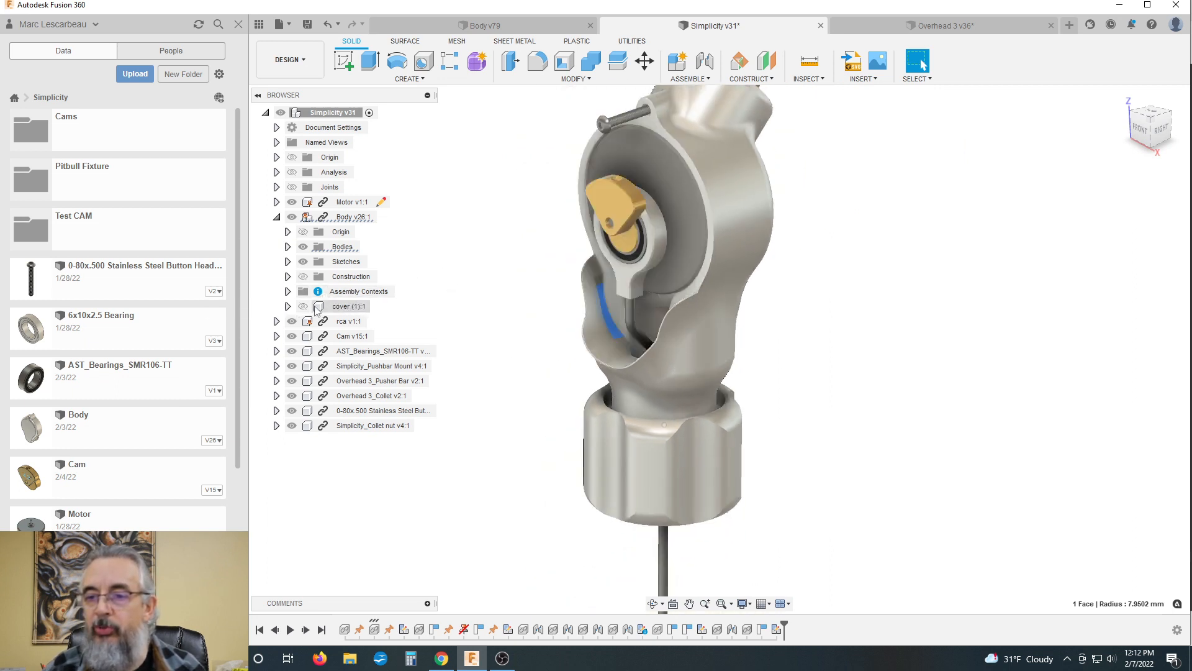
Step: Show the cover, isolate the Body component and hide its Bodies folder so only the cover is displayed
{"action": "left_click", "coordinate": [324, 307]}
{"action": "right_click", "coordinate": [325, 308]}
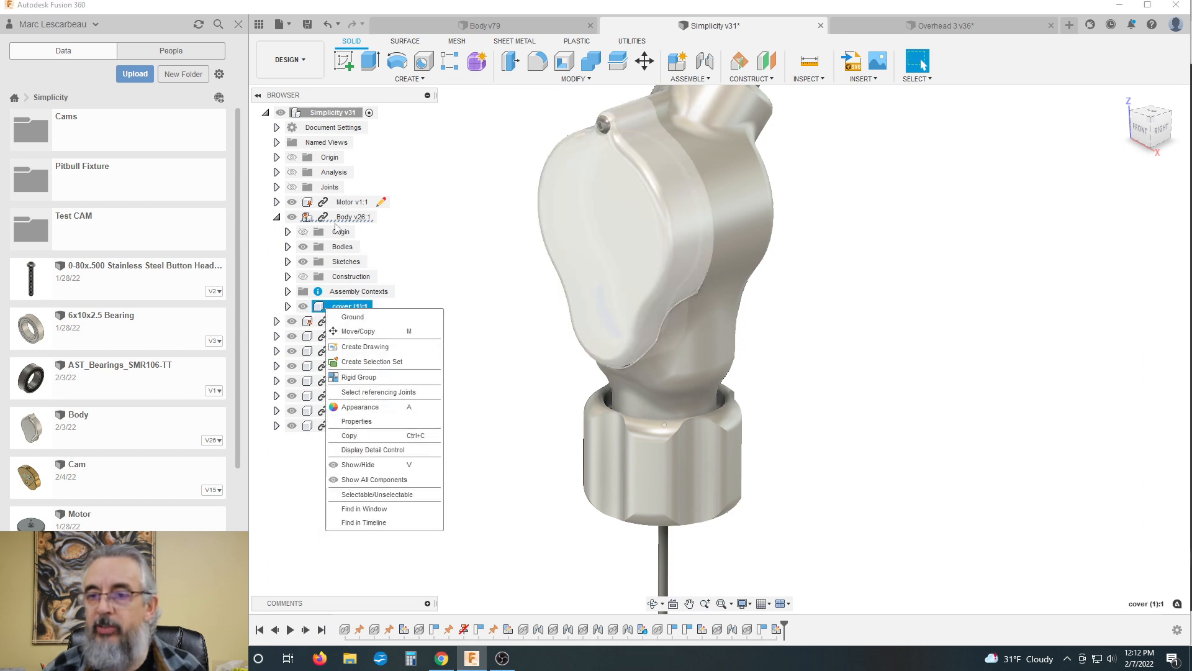
{"action": "right_click", "coordinate": [341, 217]}
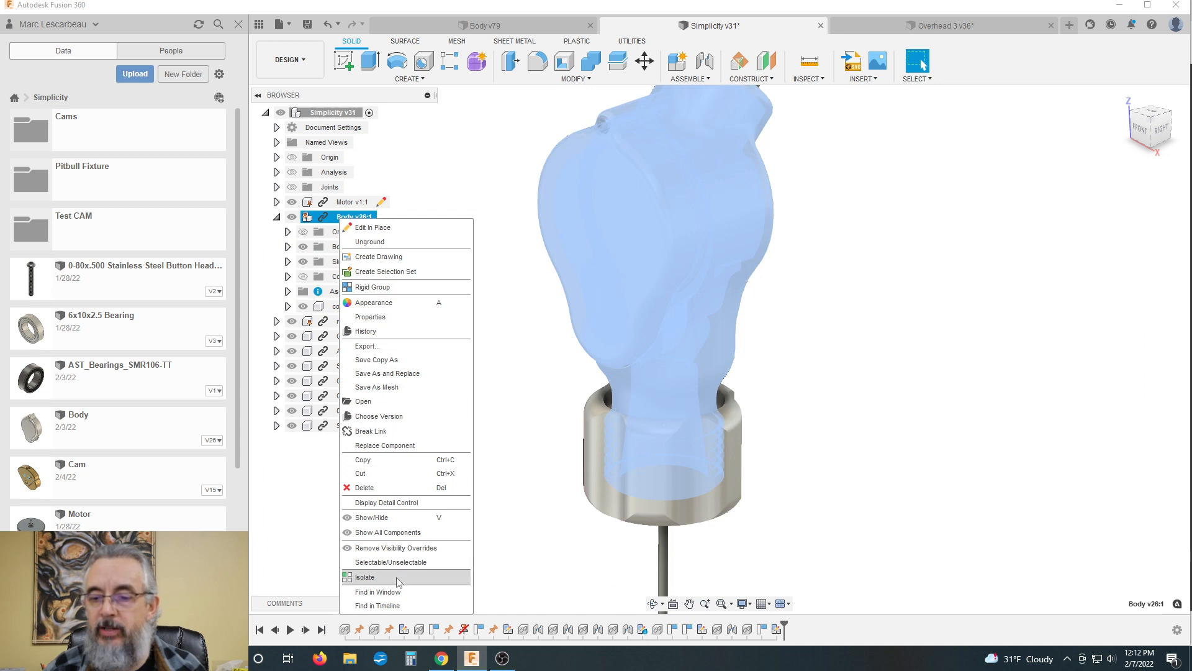
{"action": "left_click", "coordinate": [398, 577]}
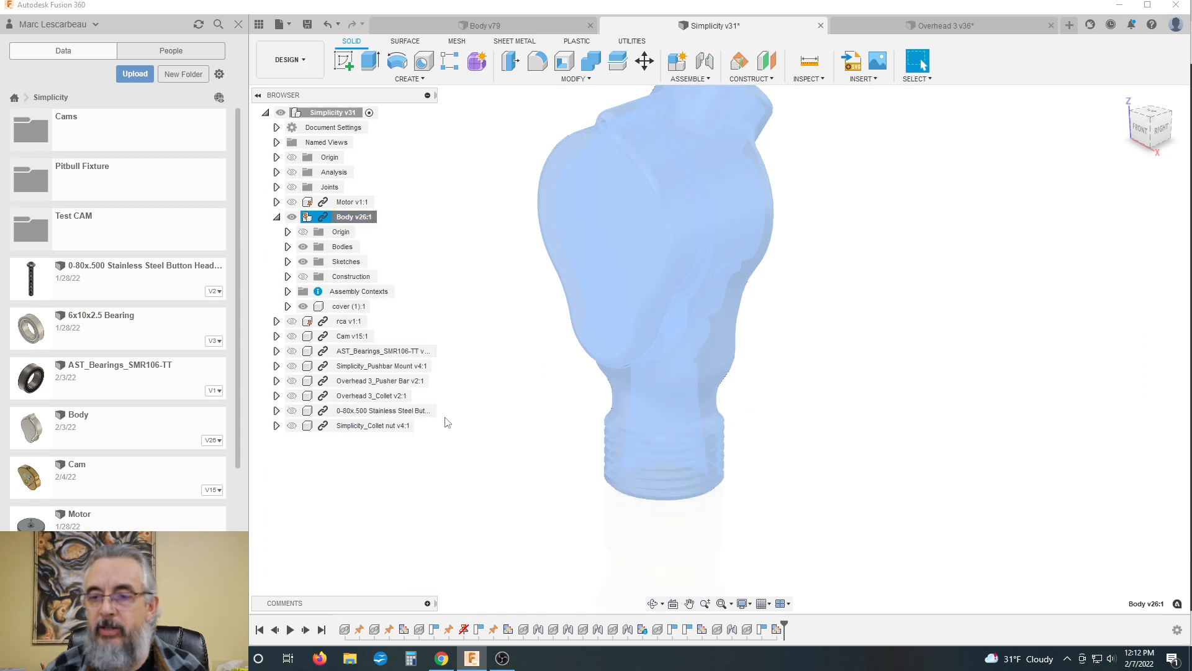
{"action": "left_click", "coordinate": [303, 246]}
{"action": "left_click", "coordinate": [524, 295]}
{"action": "scroll", "coordinate": [767, 432], "scroll_direction": "down", "scroll_amount": 2}
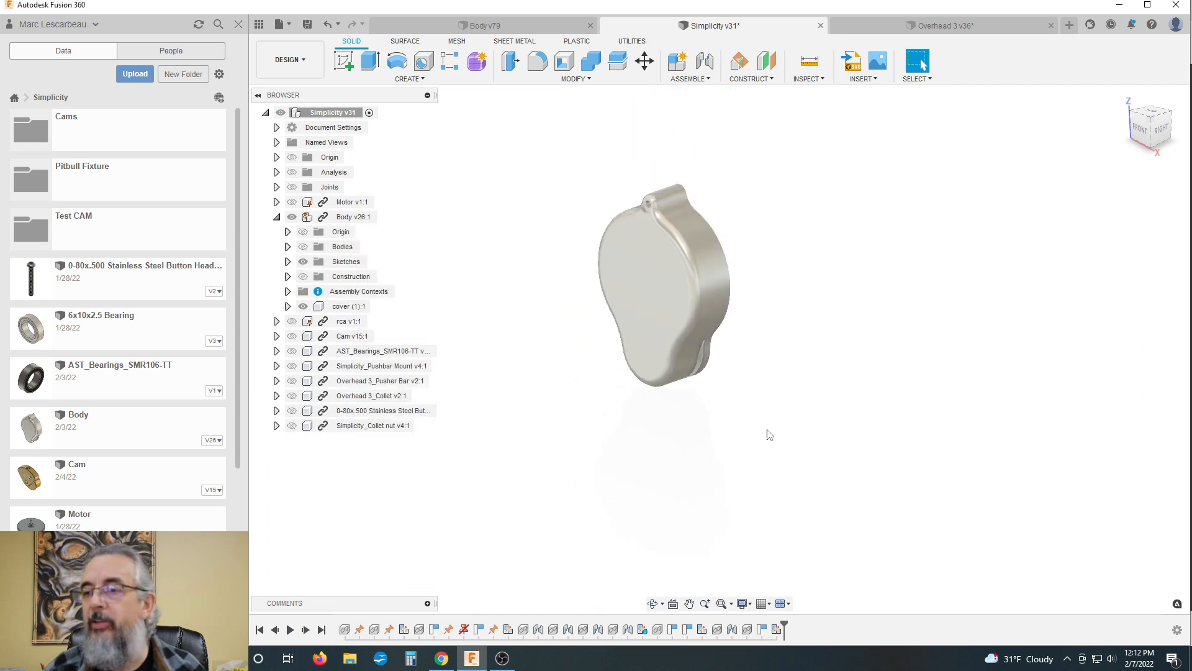
Step: Examine the outside of the isolated cover, including the lower flared edges and the side profile
{"action": "middle_click_drag", "start_coordinate": [719, 349], "coordinate": [758, 311], "text": "shift"}
{"action": "scroll", "coordinate": [724, 341], "scroll_direction": "up", "scroll_amount": 5}
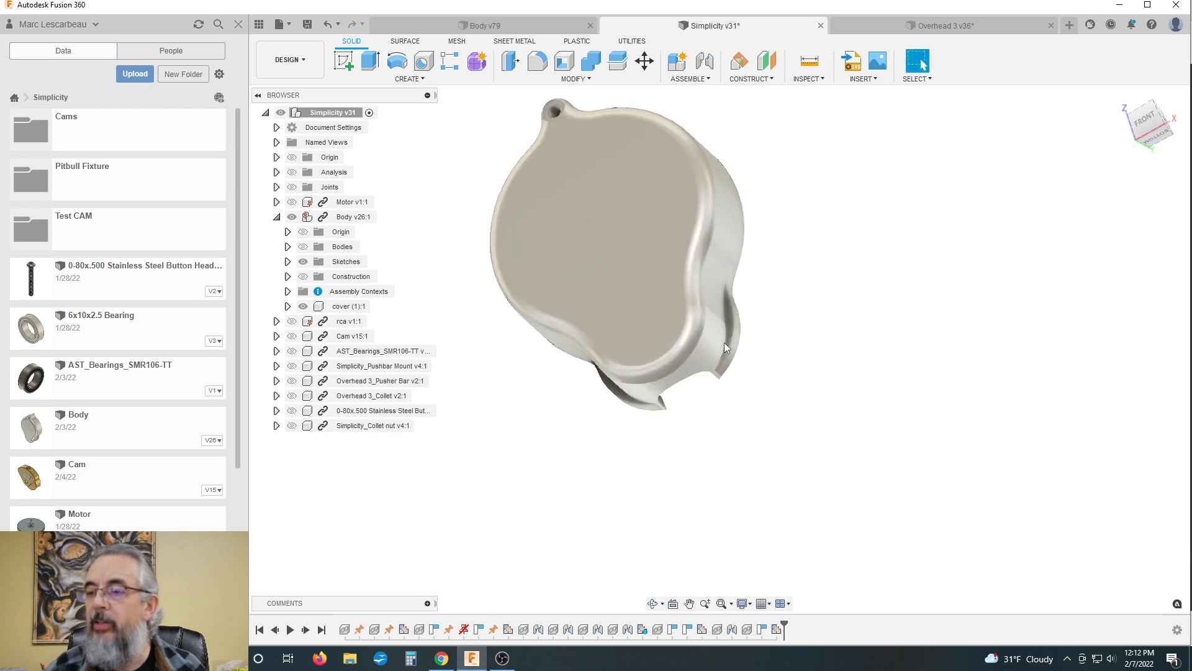
{"action": "scroll", "coordinate": [726, 366], "scroll_direction": "down", "scroll_amount": 1}
{"action": "scroll", "coordinate": [724, 322], "scroll_direction": "up", "scroll_amount": 2}
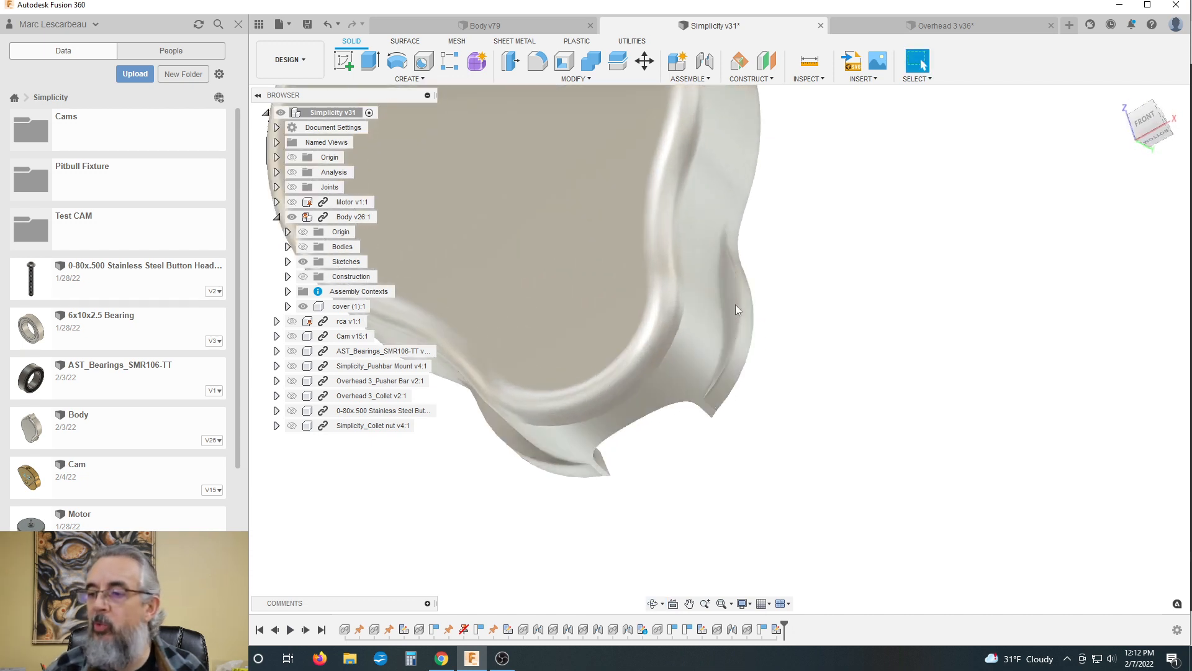
{"action": "scroll", "coordinate": [735, 304], "scroll_direction": "down", "scroll_amount": 1}
{"action": "scroll", "coordinate": [739, 308], "scroll_direction": "down", "scroll_amount": 3}
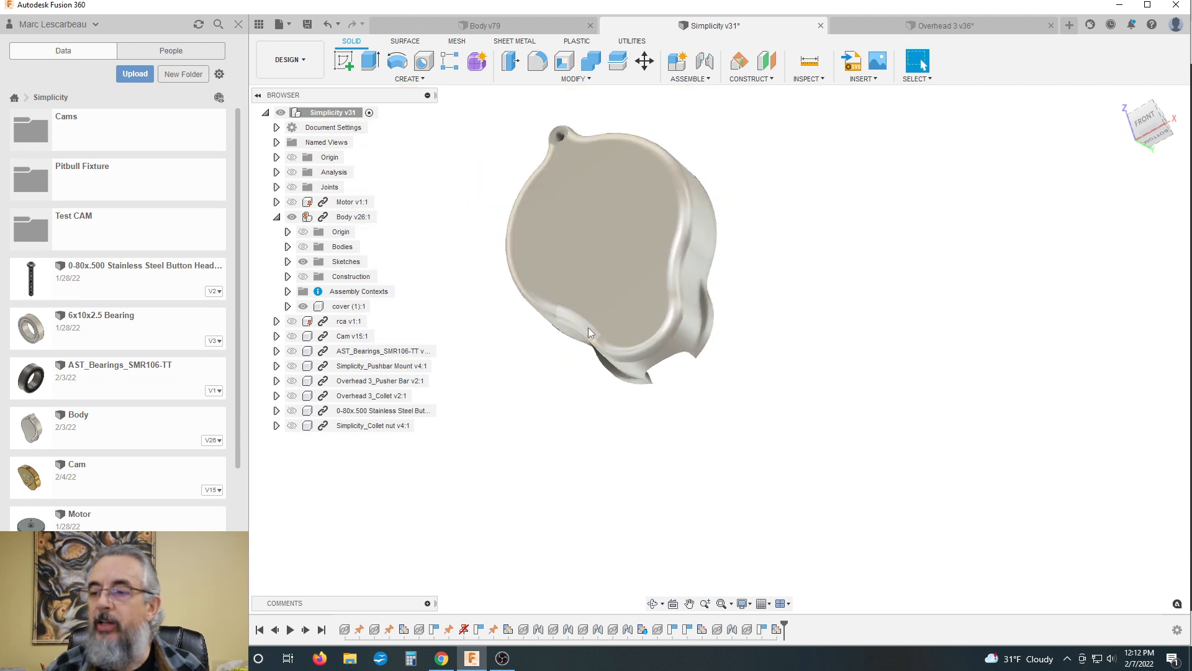
{"action": "middle_click_drag", "start_coordinate": [588, 326], "coordinate": [526, 360], "text": "shift"}
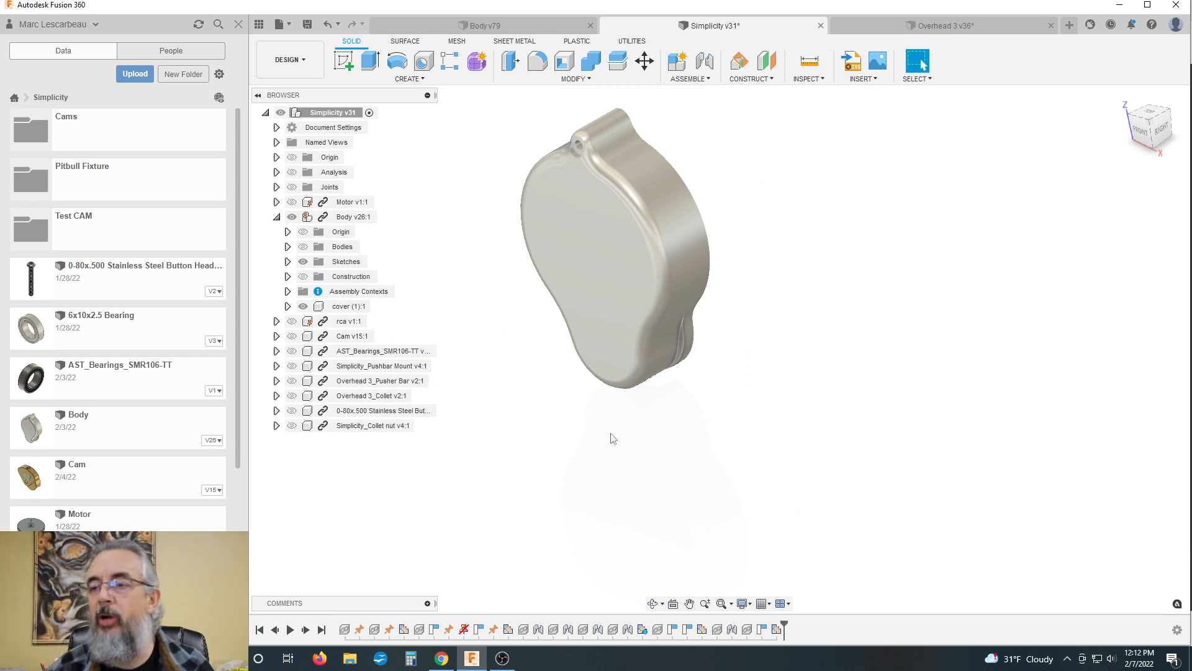
{"action": "scroll", "coordinate": [534, 355], "scroll_direction": "down", "scroll_amount": 2}
{"action": "mouse_move", "coordinate": [534, 355]}
{"action": "middle_mouse_down", "text": "shift"}
{"action": "mouse_move", "coordinate": [544, 339]}
{"action": "mouse_move", "coordinate": [529, 341]}
{"action": "middle_mouse_up", "text": "shift"}
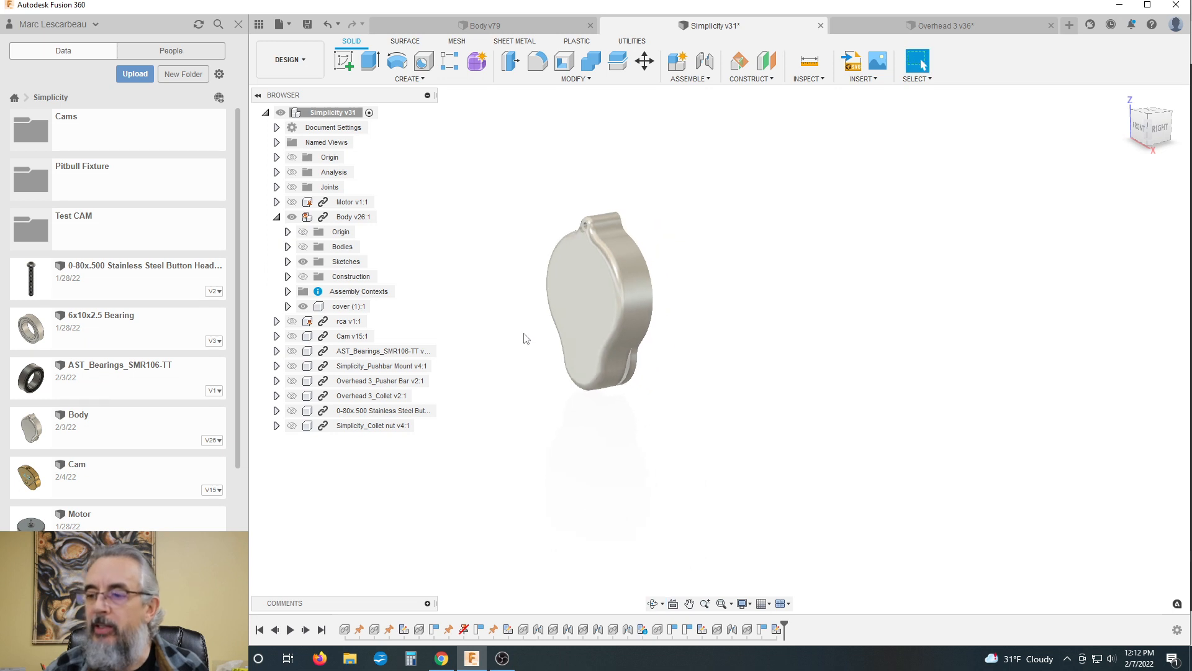
{"action": "scroll", "coordinate": [525, 339], "scroll_direction": "up", "scroll_amount": 2}
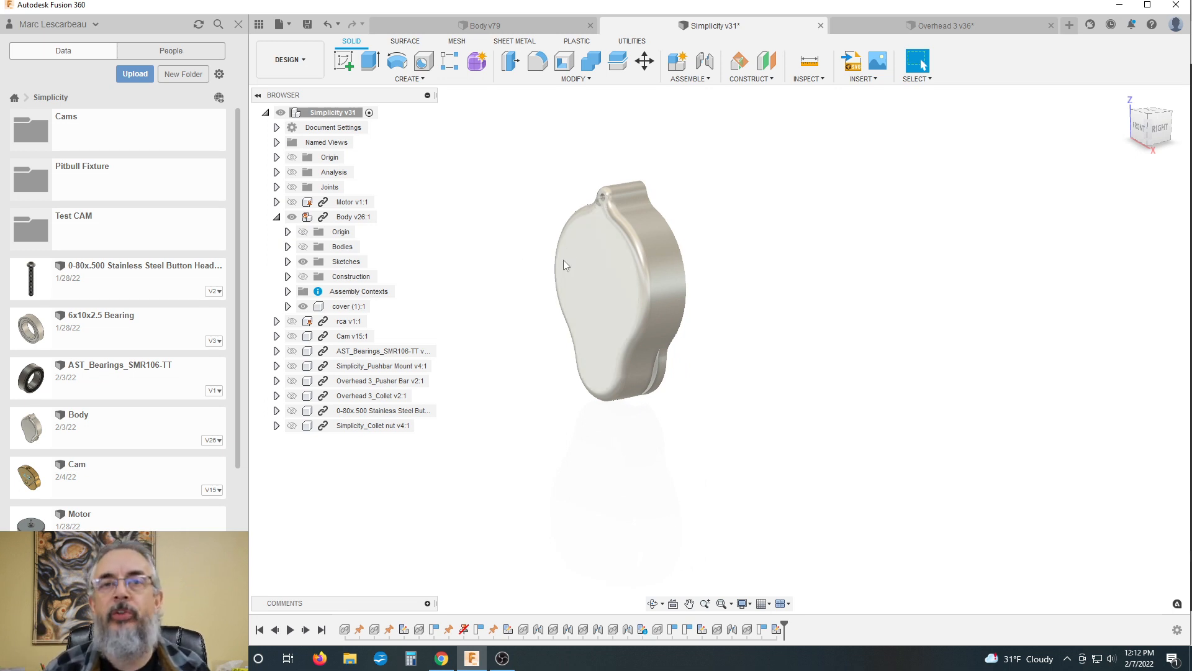
{"action": "scroll", "coordinate": [571, 261], "scroll_direction": "down", "scroll_amount": 1}
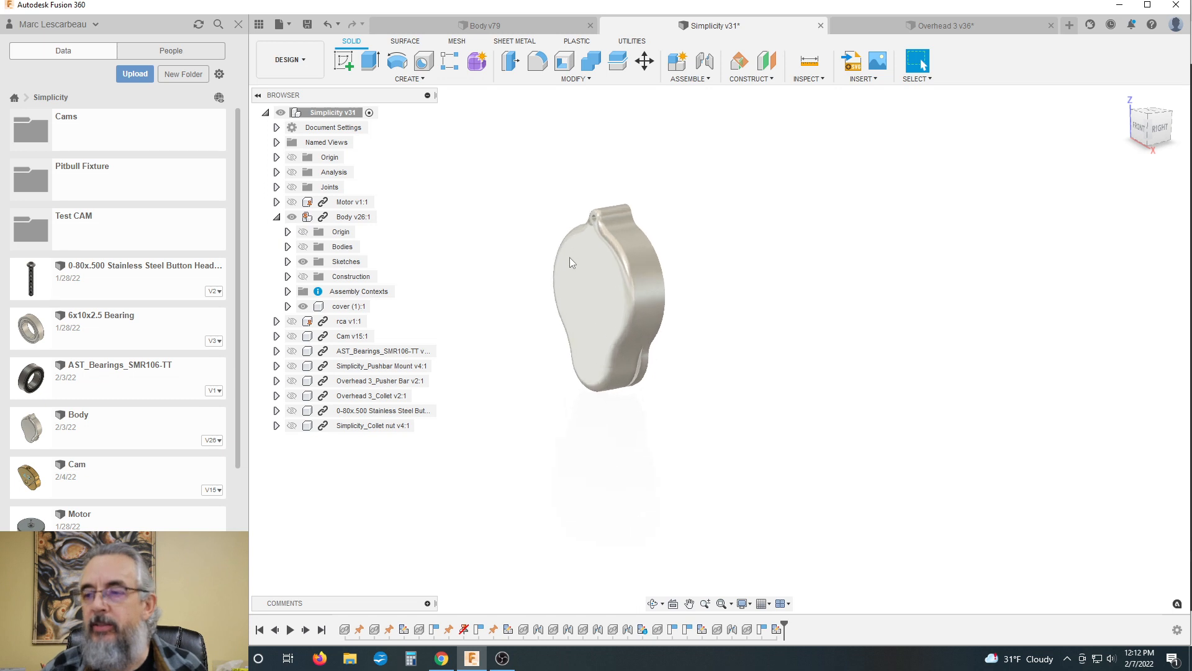
{"action": "scroll", "coordinate": [569, 261], "scroll_direction": "up", "scroll_amount": 2}
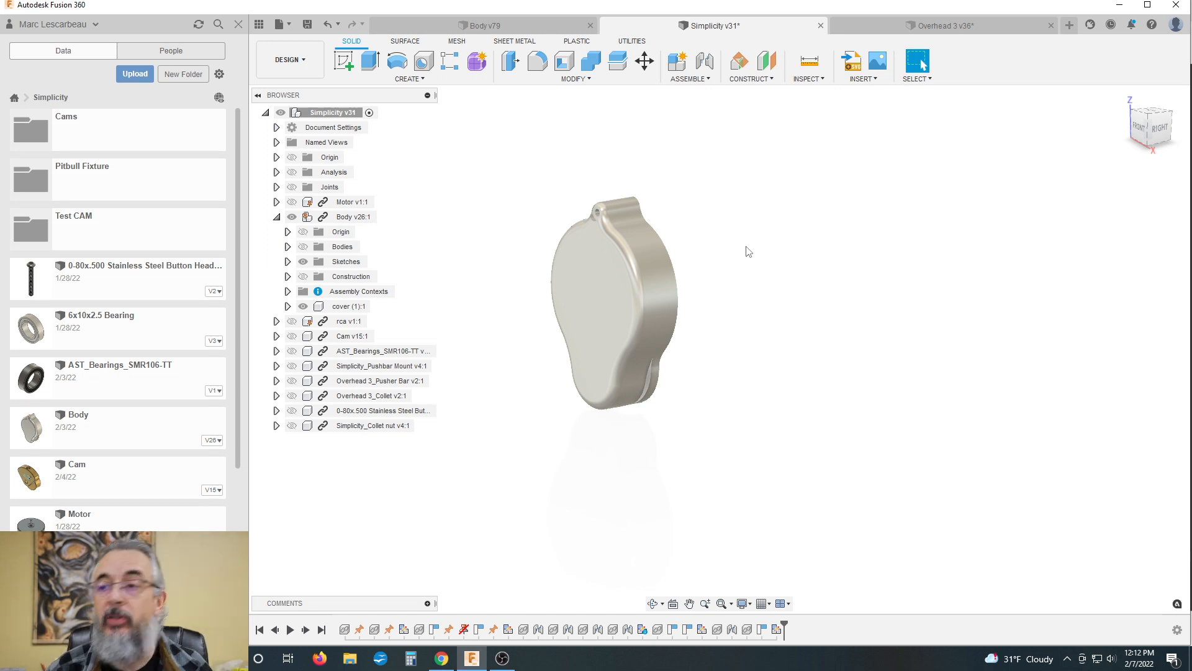
Step: View the cover from the back and examine the recessed face that runs around its inner rim
{"action": "middle_click_drag", "start_coordinate": [742, 244], "coordinate": [580, 184], "text": "shift"}
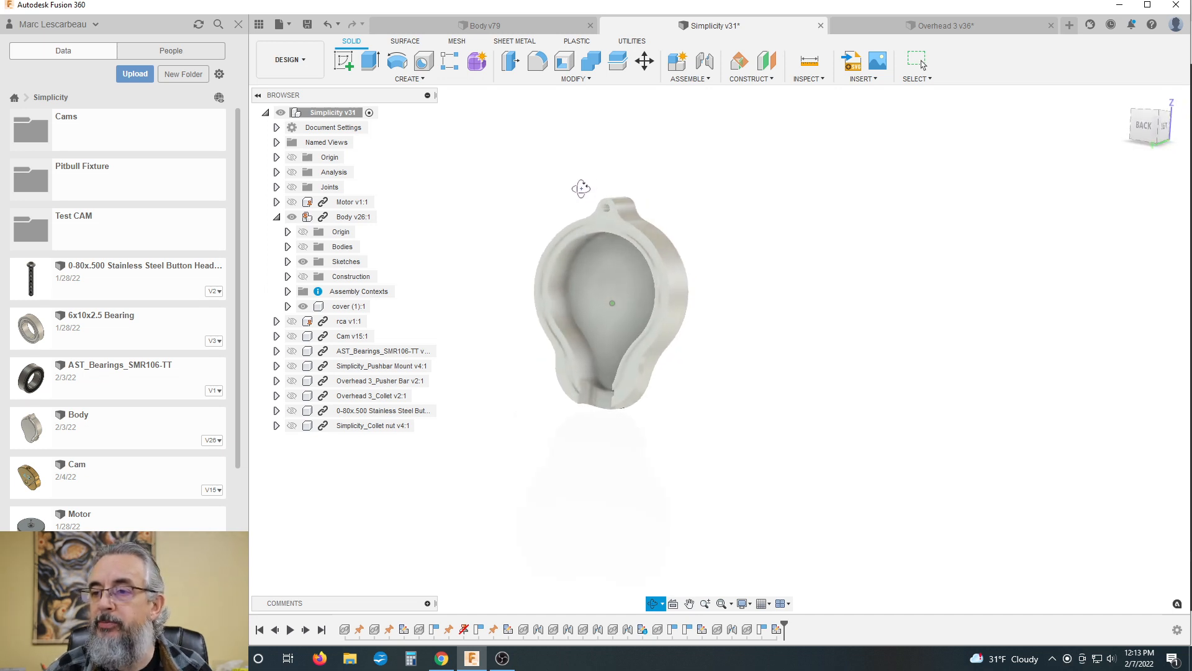
{"action": "scroll", "coordinate": [601, 233], "scroll_direction": "up", "scroll_amount": 5}
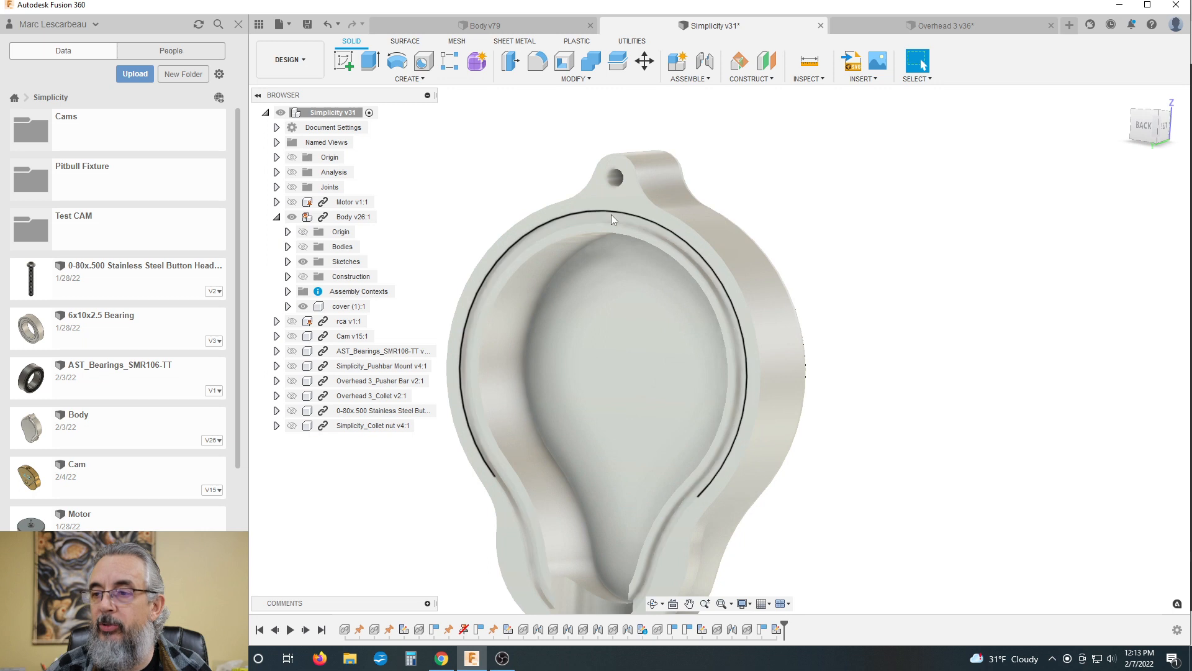
{"action": "left_click", "coordinate": [608, 217]}
{"action": "scroll", "coordinate": [582, 196], "scroll_direction": "down", "scroll_amount": 2}
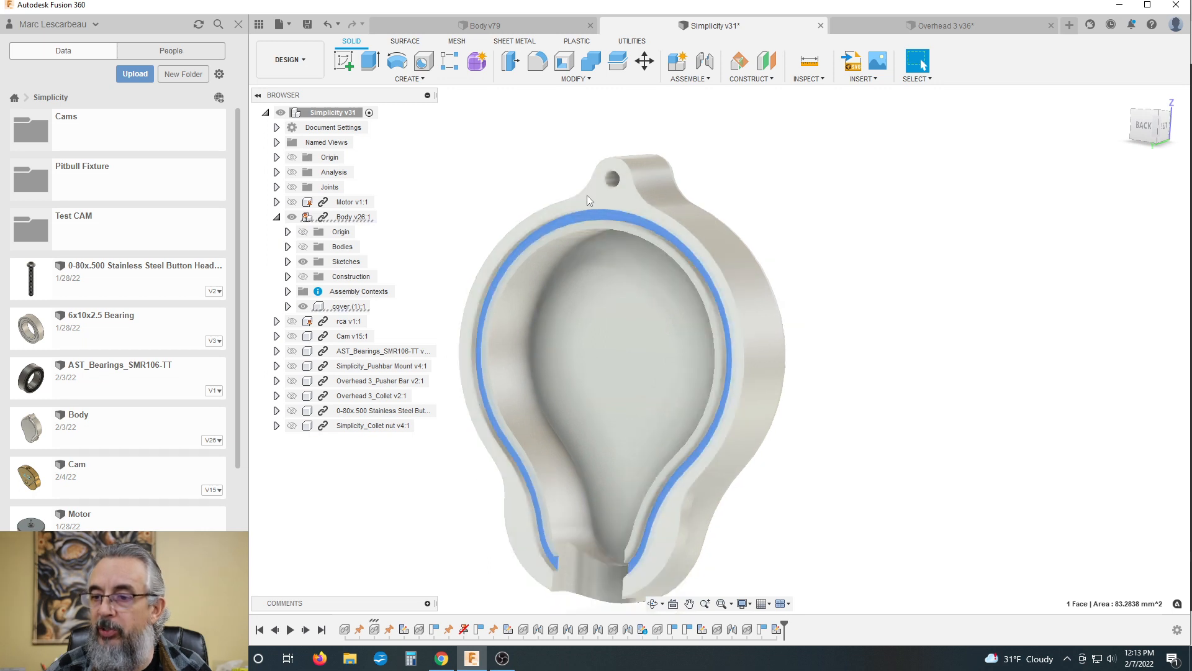
{"action": "left_click", "coordinate": [374, 630]}
{"action": "left_click", "coordinate": [788, 390]}
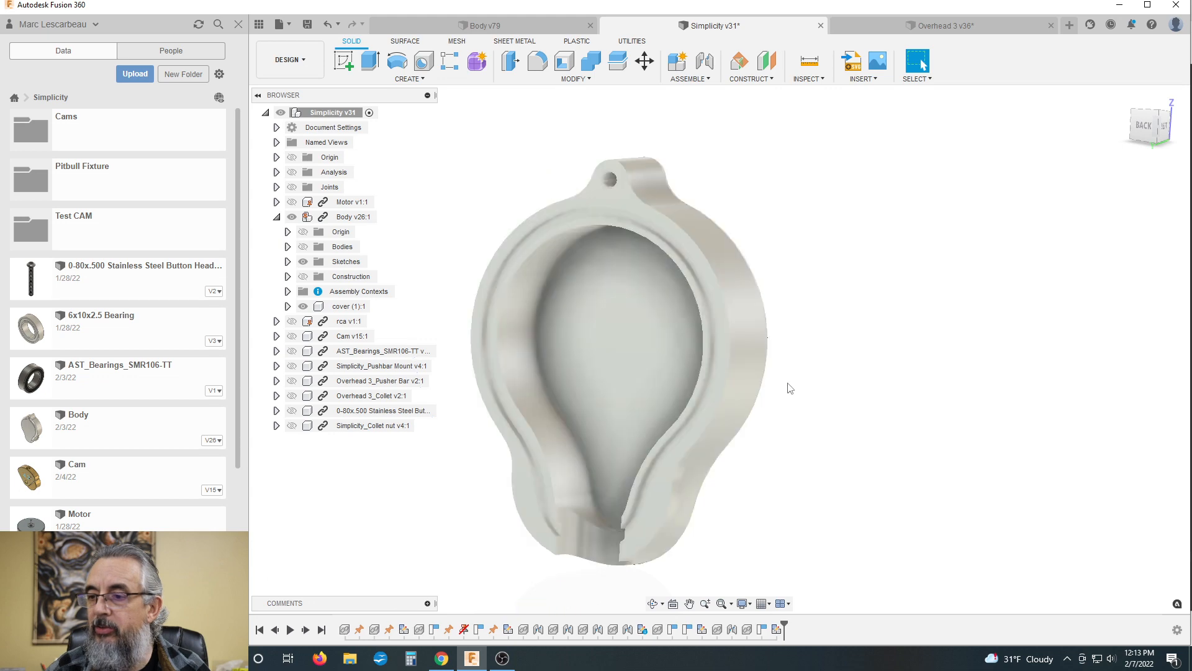
Step: Select the recessed rim face inside the cover and inspect it straight on and at an angle
{"action": "scroll", "coordinate": [575, 287], "scroll_direction": "up", "scroll_amount": 3}
{"action": "scroll", "coordinate": [603, 301], "scroll_direction": "down", "scroll_amount": 1}
{"action": "middle_click_drag", "start_coordinate": [505, 266], "coordinate": [538, 290], "text": "shift"}
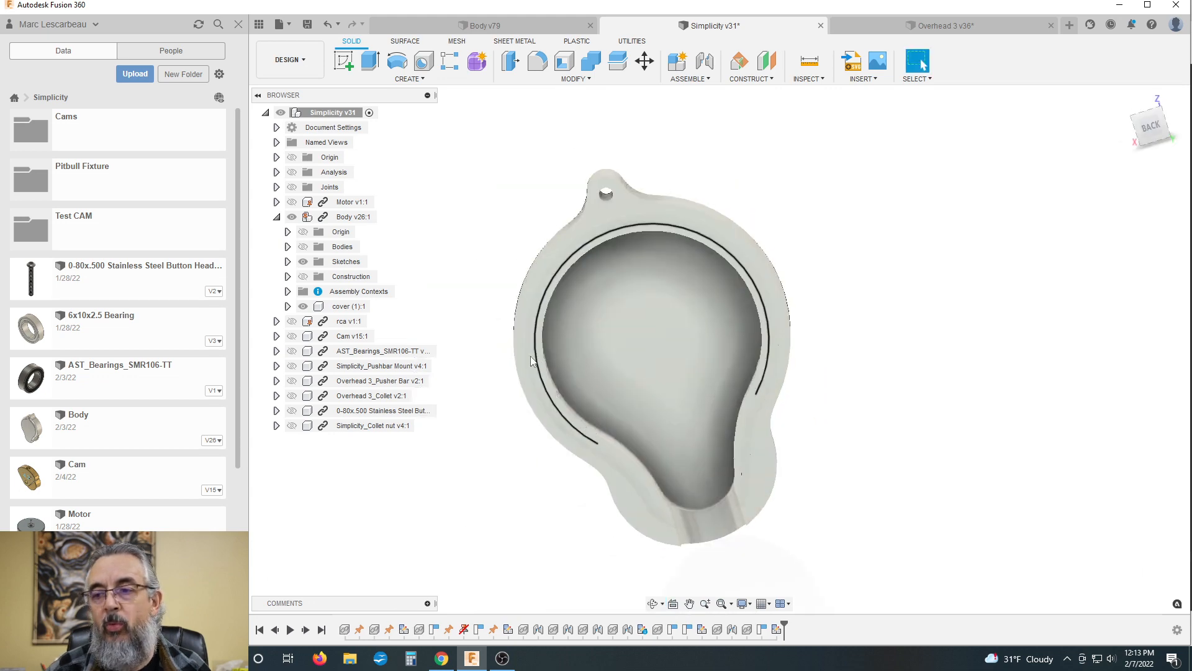
{"action": "scroll", "coordinate": [535, 375], "scroll_direction": "up", "scroll_amount": 5}
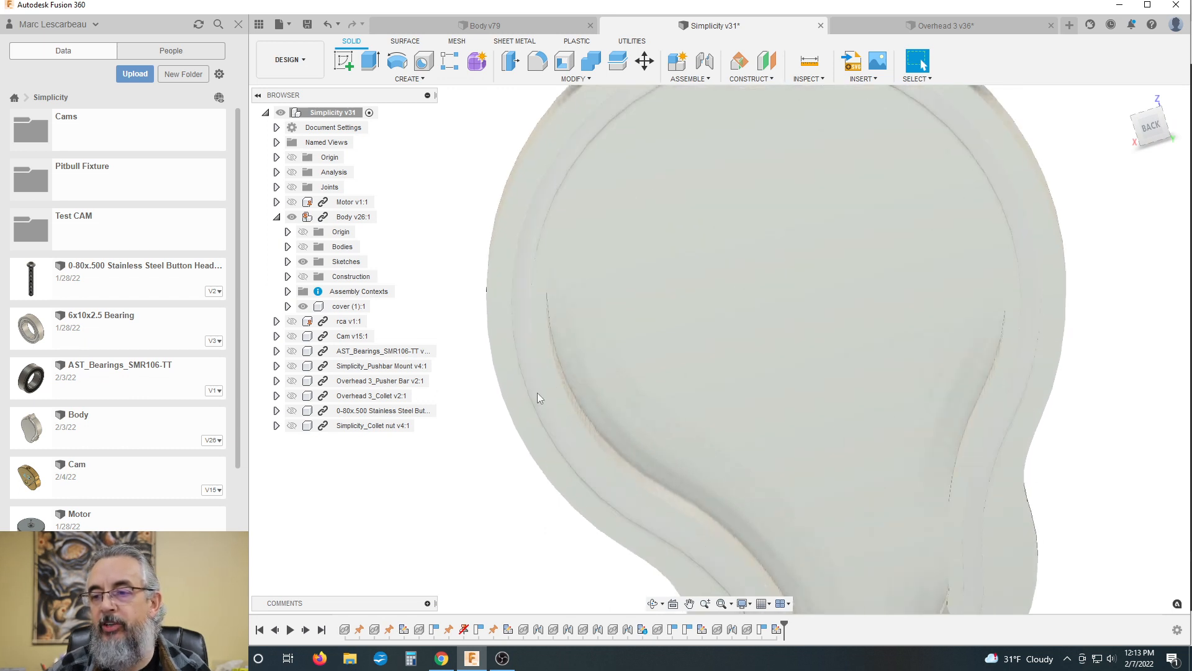
{"action": "left_click", "coordinate": [532, 373]}
{"action": "scroll", "coordinate": [522, 348], "scroll_direction": "down", "scroll_amount": 5}
{"action": "middle_click_drag", "start_coordinate": [838, 321], "coordinate": [768, 312], "text": "shift"}
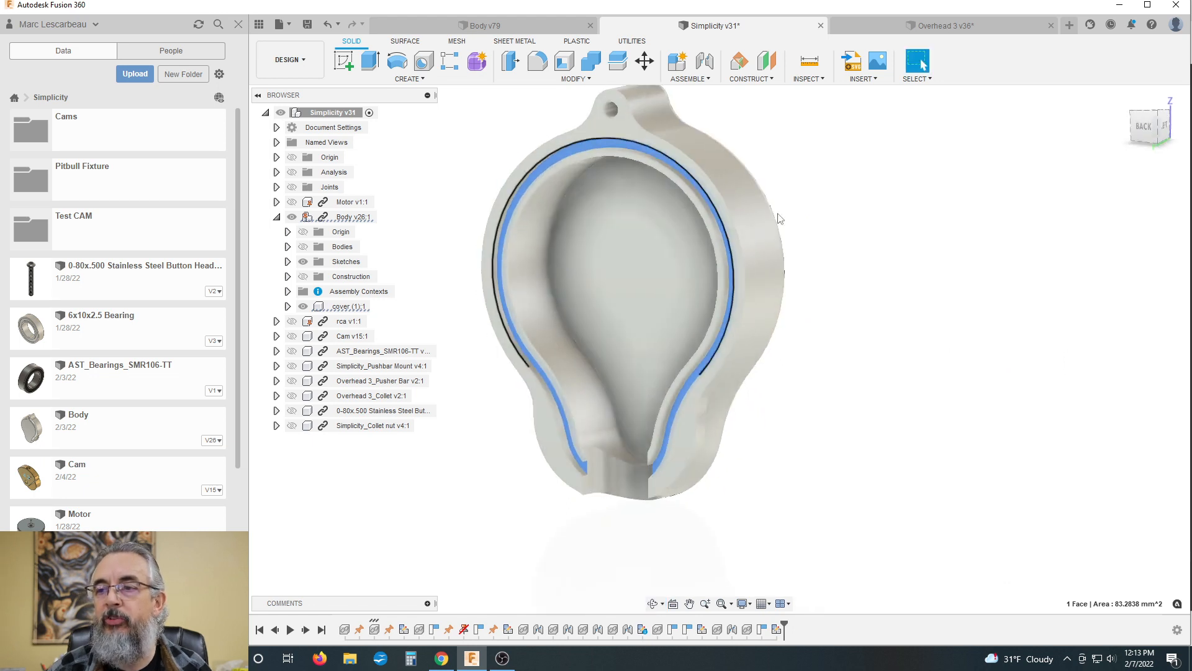
{"action": "scroll", "coordinate": [951, 260], "scroll_direction": "down", "scroll_amount": 2}
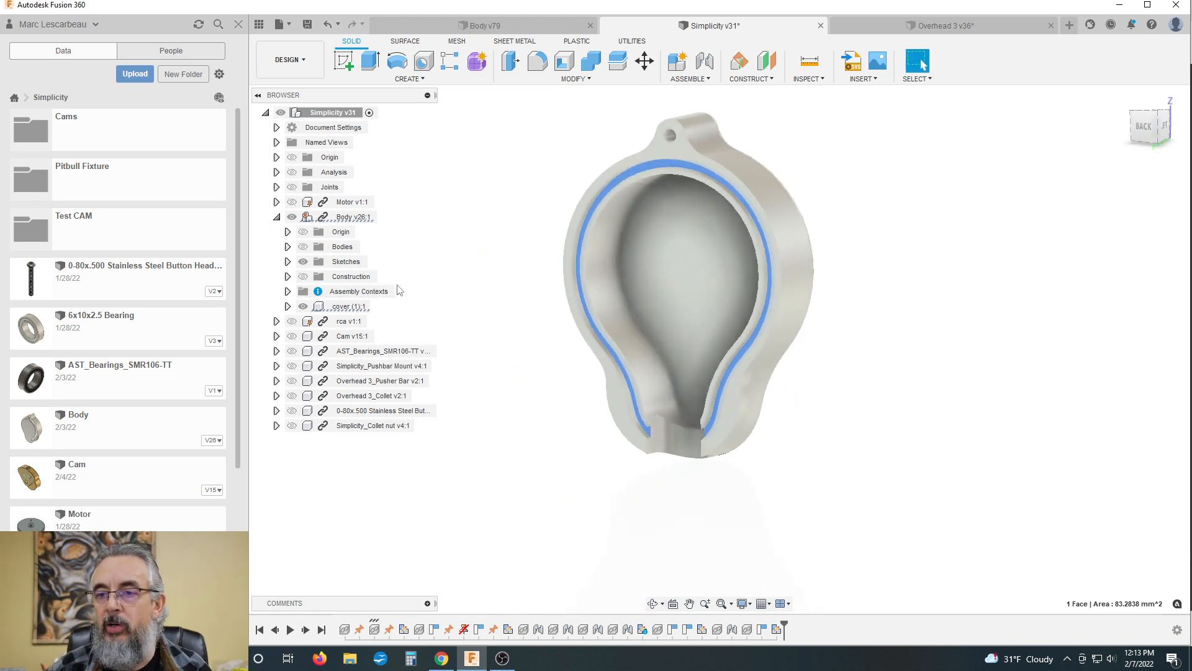
Step: Show the motor with the cover and check from the back view how its edge meets the recessed rim
{"action": "left_click", "coordinate": [292, 202]}
{"action": "middle_click_drag", "start_coordinate": [859, 189], "coordinate": [851, 138], "text": "shift"}
{"action": "left_click", "coordinate": [1148, 126]}
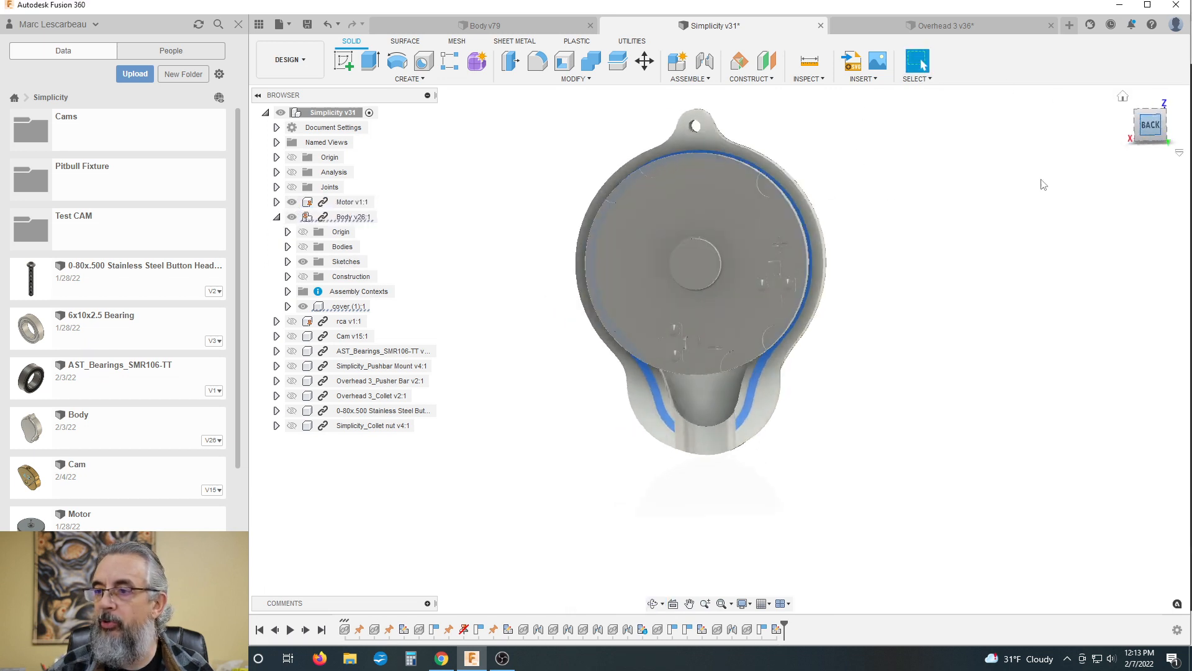
{"action": "scroll", "coordinate": [739, 155], "scroll_direction": "up", "scroll_amount": 10}
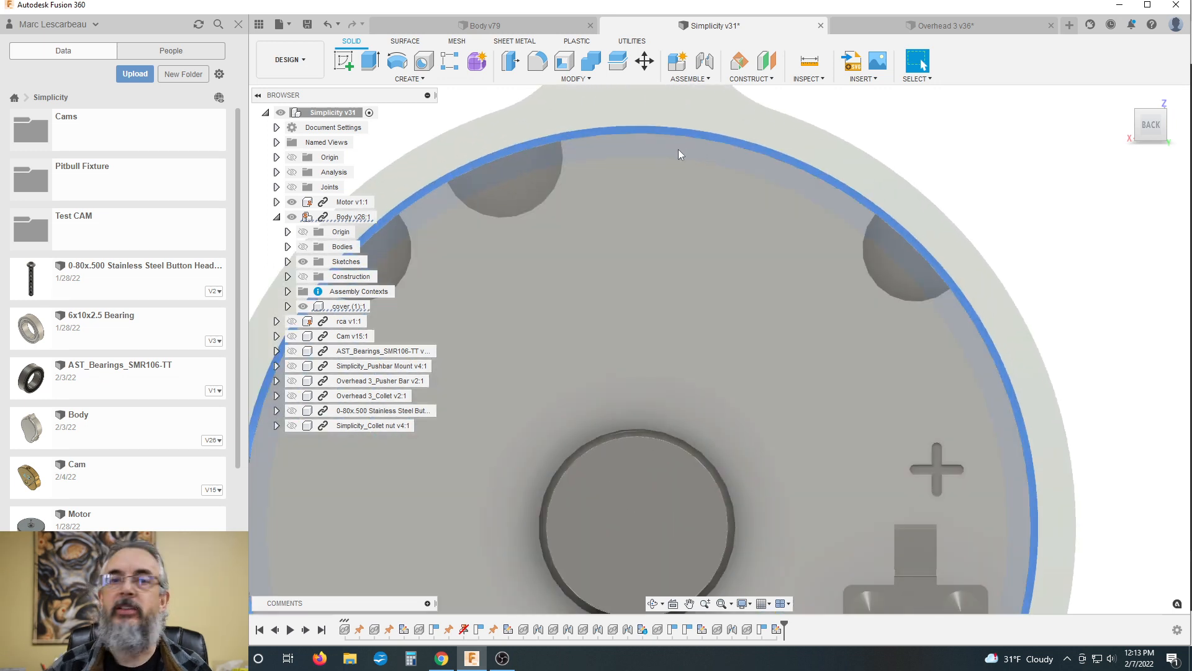
{"action": "scroll", "coordinate": [689, 147], "scroll_direction": "down", "scroll_amount": 5}
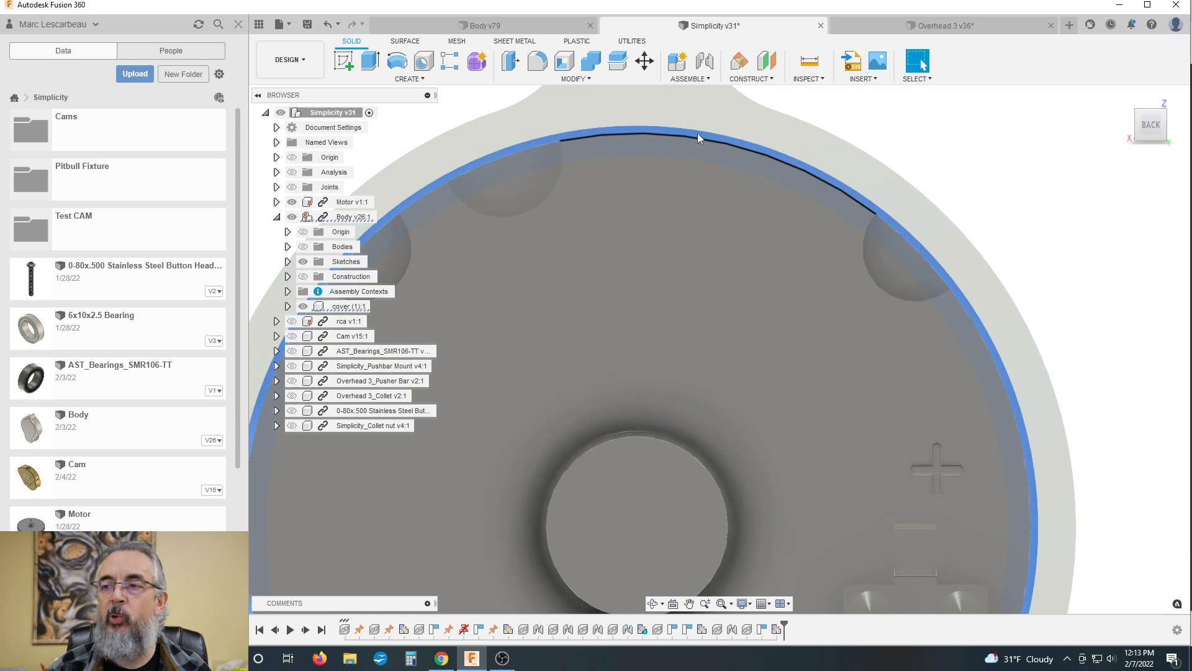
{"action": "scroll", "coordinate": [647, 174], "scroll_direction": "down", "scroll_amount": 4}
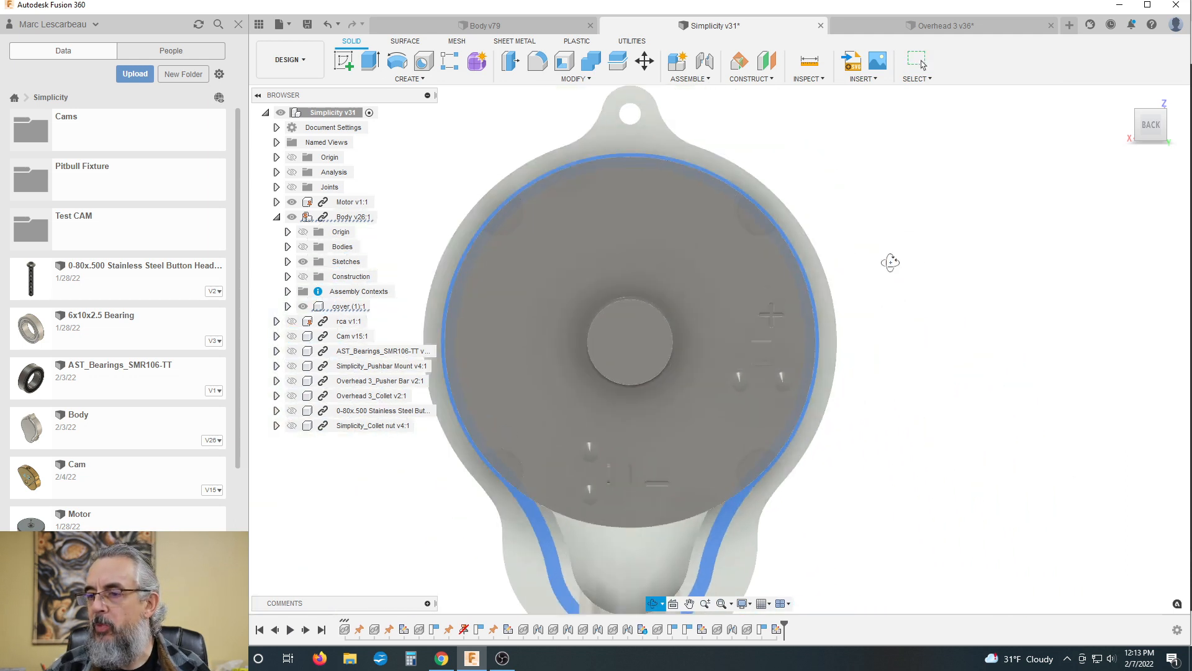
{"action": "mouse_move", "coordinate": [889, 261]}
{"action": "middle_mouse_down", "text": "shift"}
{"action": "mouse_move", "coordinate": [866, 263]}
{"action": "mouse_move", "coordinate": [889, 264]}
{"action": "middle_mouse_up", "text": "shift"}
{"action": "scroll", "coordinate": [807, 258], "scroll_direction": "down", "scroll_amount": 3}
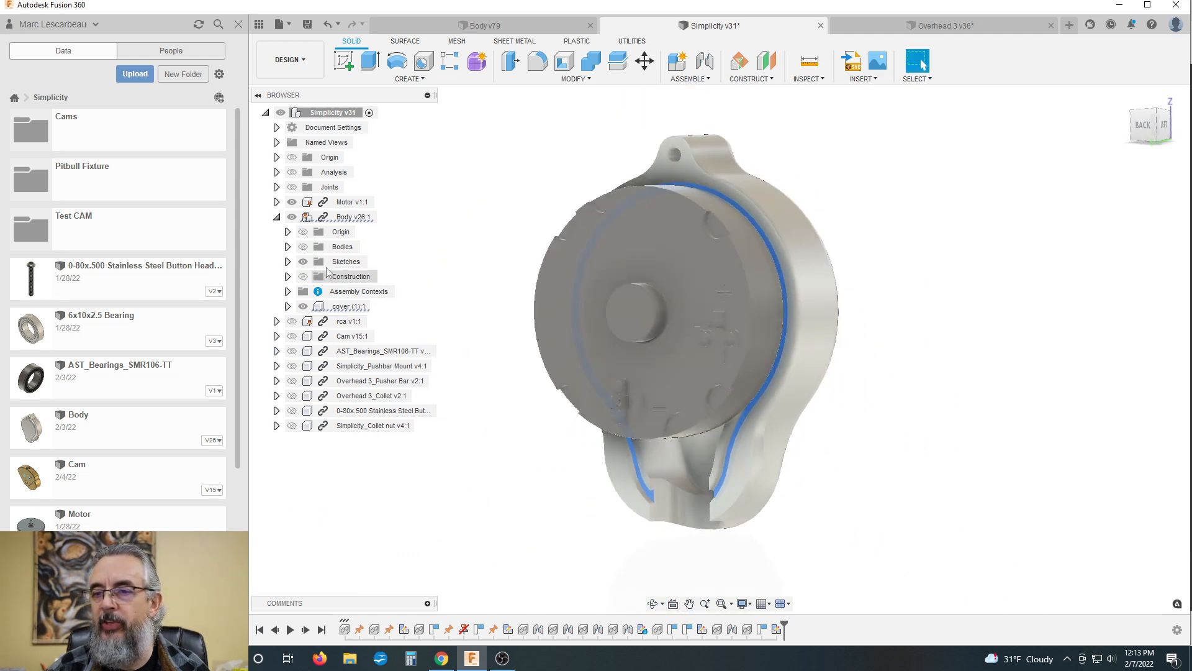
Step: Hide the motor and examine the cover's recessed rim down to the notch at its lower end
{"action": "left_click", "coordinate": [292, 202]}
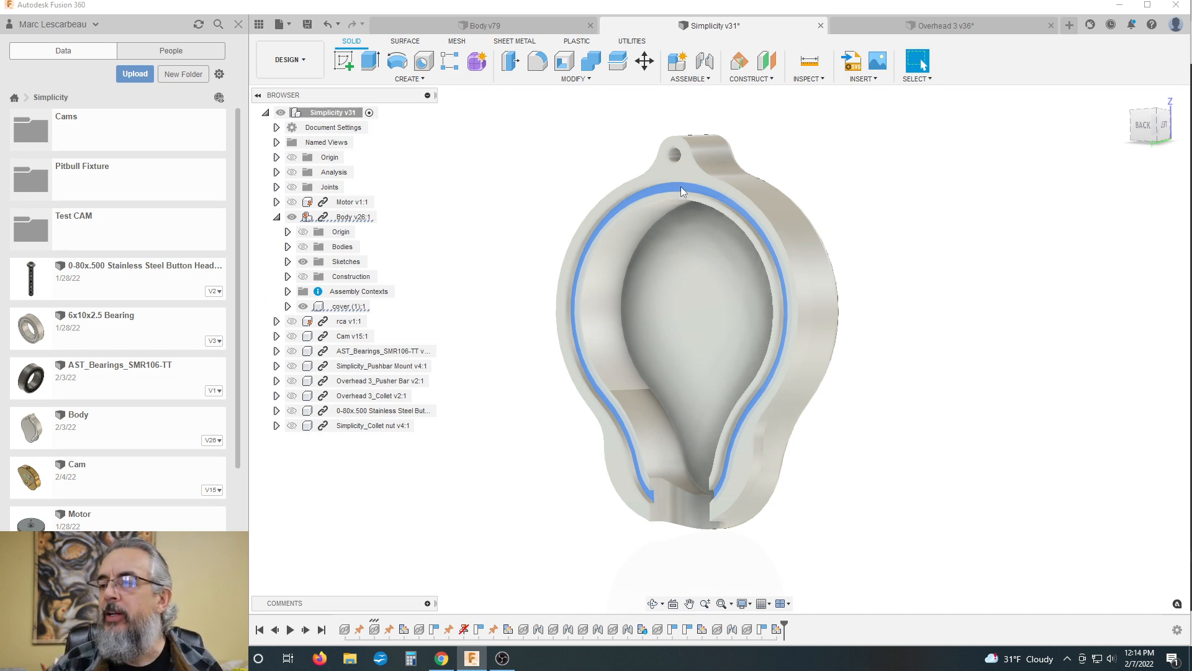
{"action": "scroll", "coordinate": [661, 193], "scroll_direction": "up", "scroll_amount": 3}
{"action": "scroll", "coordinate": [584, 210], "scroll_direction": "down", "scroll_amount": 3}
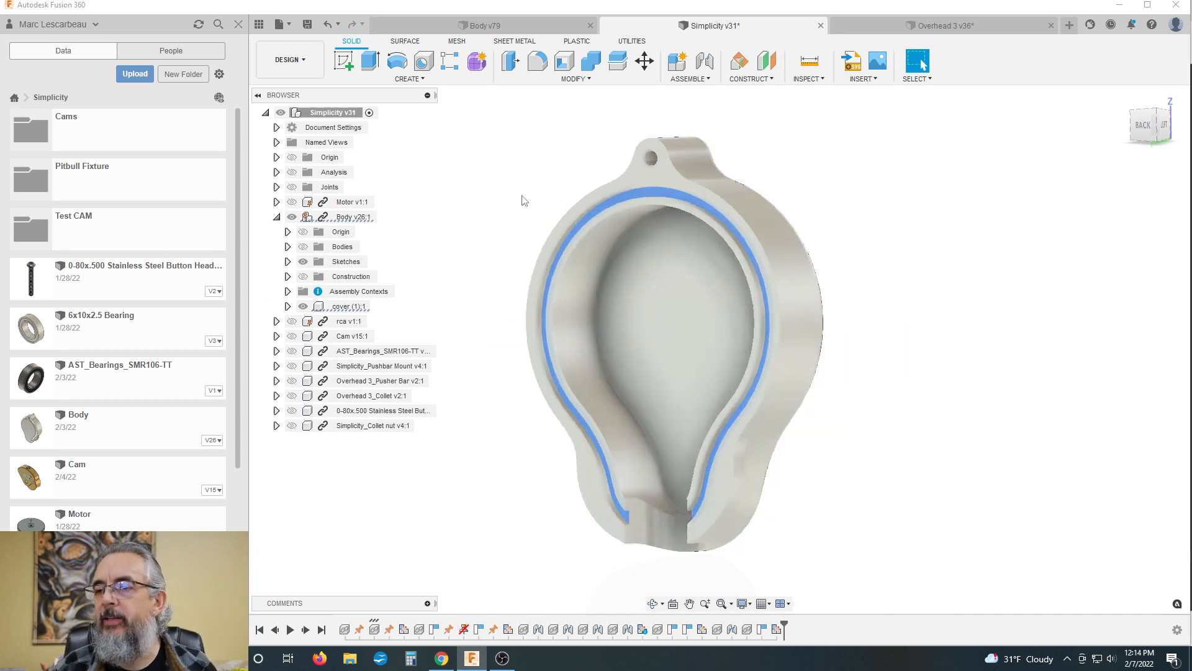
{"action": "scroll", "coordinate": [608, 214], "scroll_direction": "down", "scroll_amount": 2}
{"action": "scroll", "coordinate": [639, 430], "scroll_direction": "up", "scroll_amount": 2}
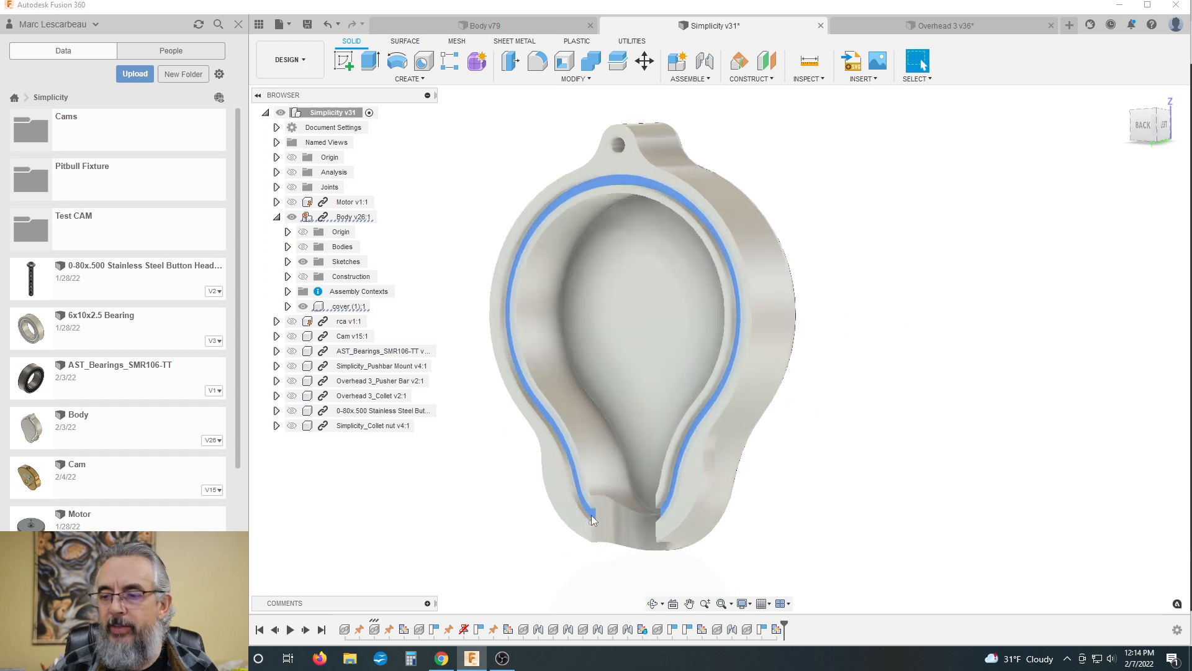
{"action": "scroll", "coordinate": [693, 434], "scroll_direction": "down", "scroll_amount": 1}
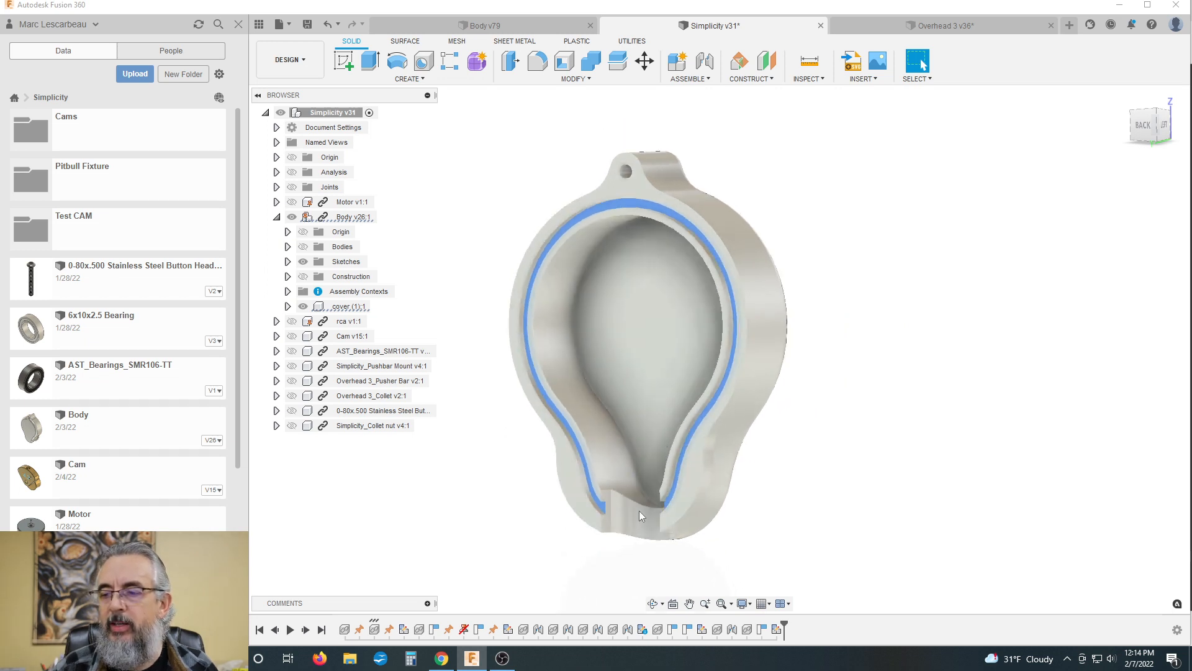
{"action": "scroll", "coordinate": [639, 510], "scroll_direction": "down", "scroll_amount": 1}
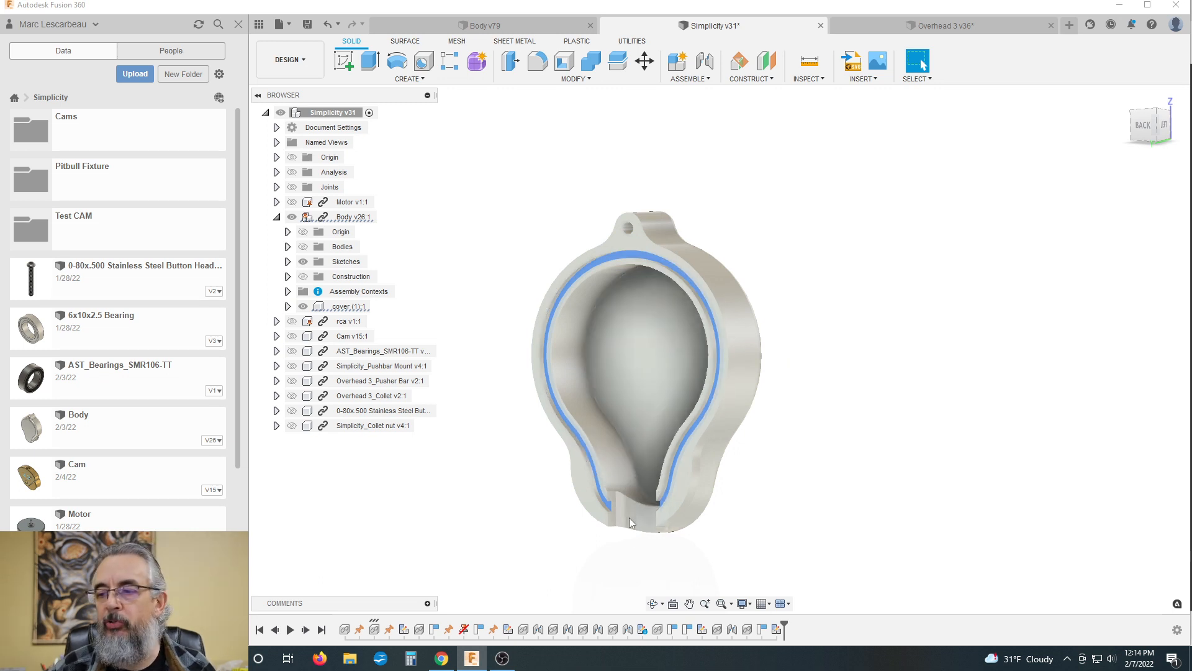
Step: Examine the cover's recessed inner rim from the back and from the side, down to the notch at its lower end
{"action": "scroll", "coordinate": [630, 459], "scroll_direction": "down", "scroll_amount": 4}
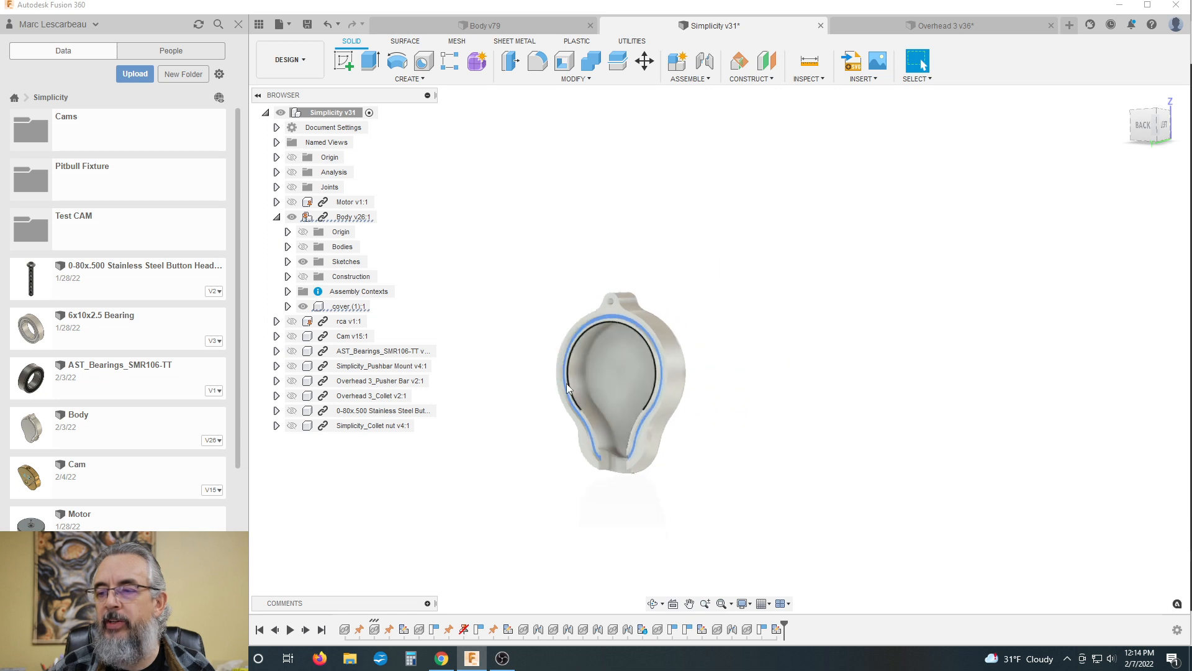
{"action": "scroll", "coordinate": [606, 431], "scroll_direction": "up", "scroll_amount": 2}
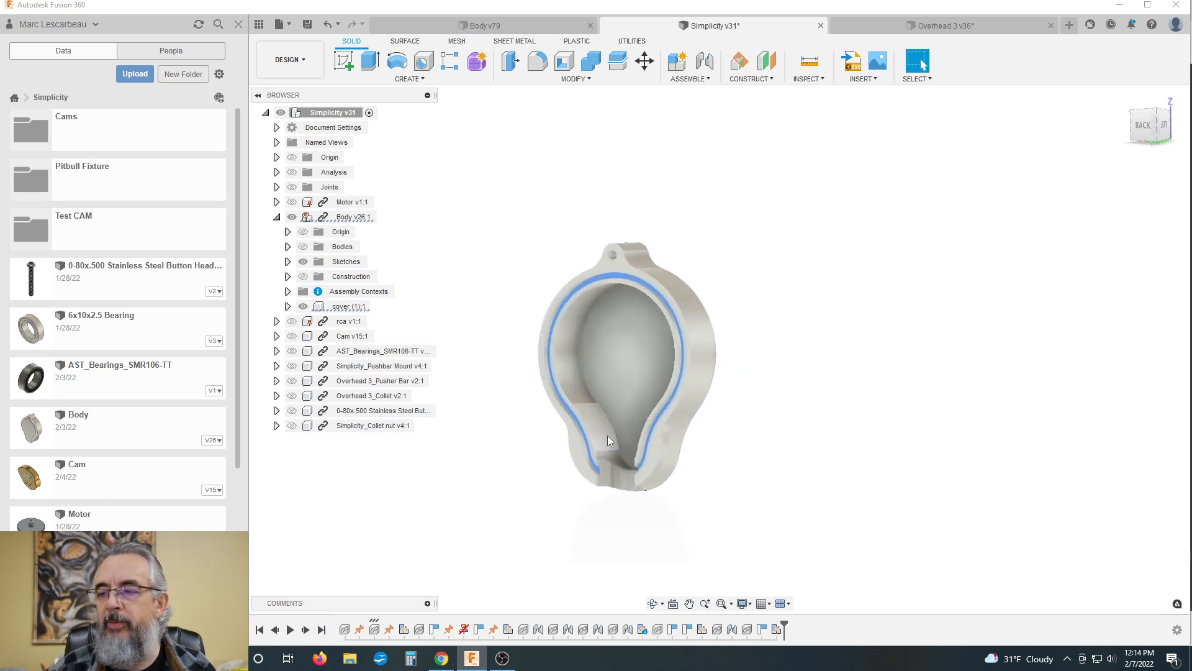
{"action": "scroll", "coordinate": [638, 461], "scroll_direction": "up", "scroll_amount": 3}
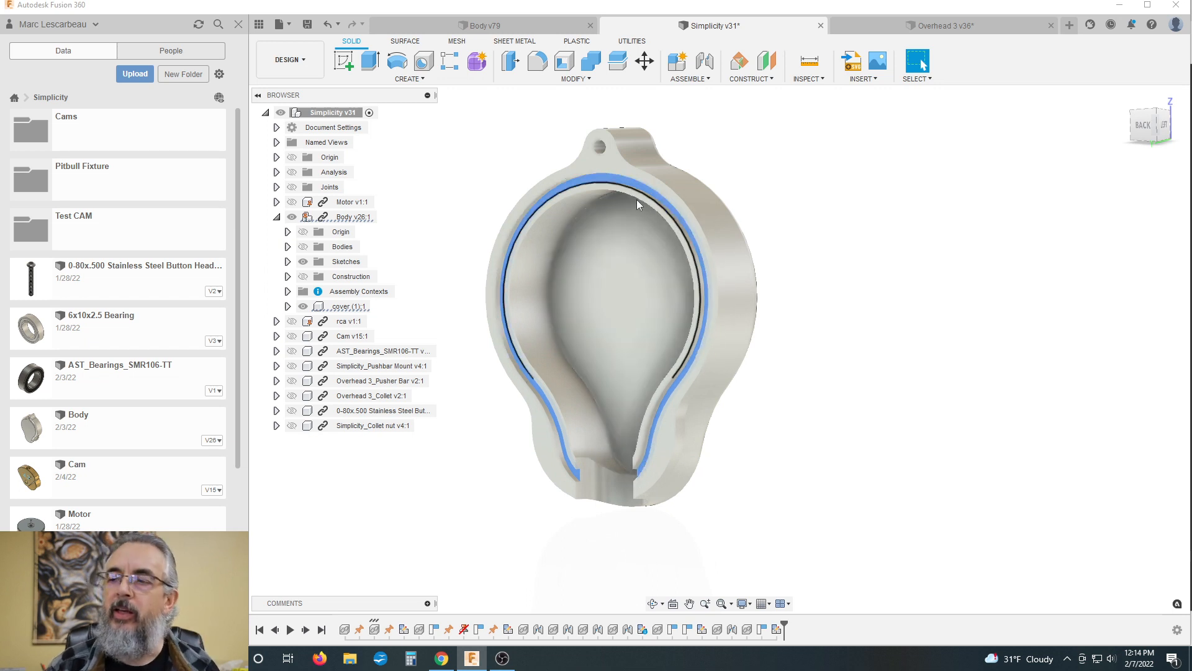
{"action": "scroll", "coordinate": [612, 350], "scroll_direction": "down", "scroll_amount": 3}
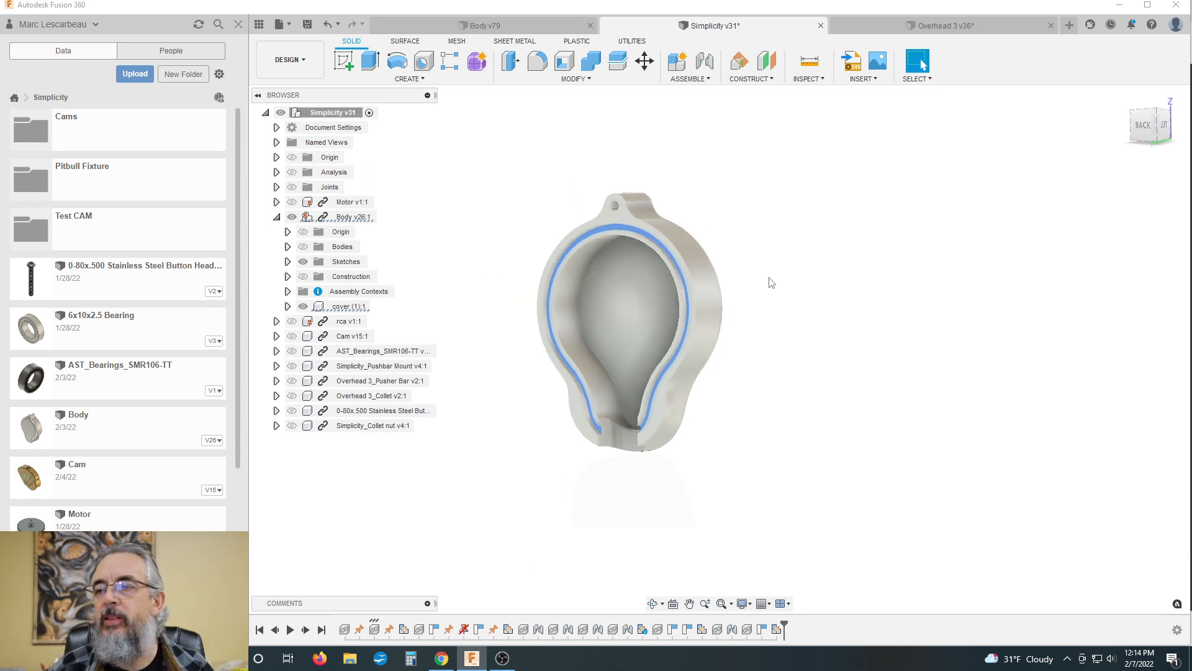
{"action": "middle_click_drag", "start_coordinate": [769, 280], "coordinate": [702, 272], "text": "shift"}
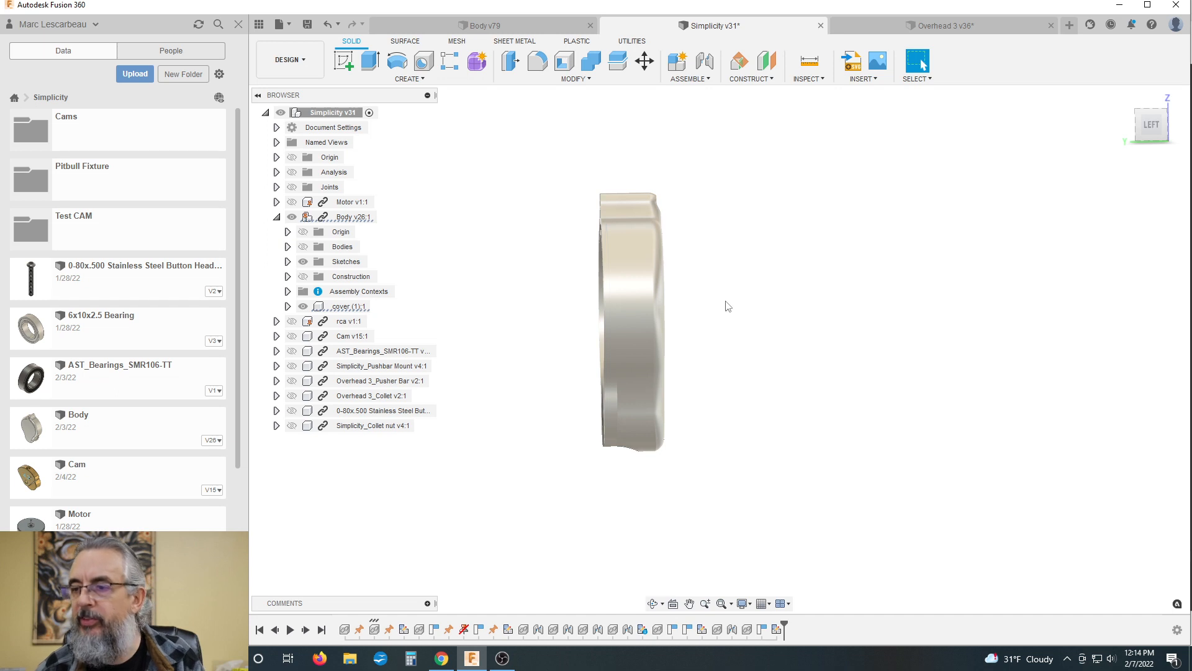
{"action": "middle_click_drag", "start_coordinate": [723, 306], "coordinate": [770, 302], "text": "shift"}
Step: Measure the distance between the cover's outer rim face and the recessed rim face
{"action": "key", "text": "i"}
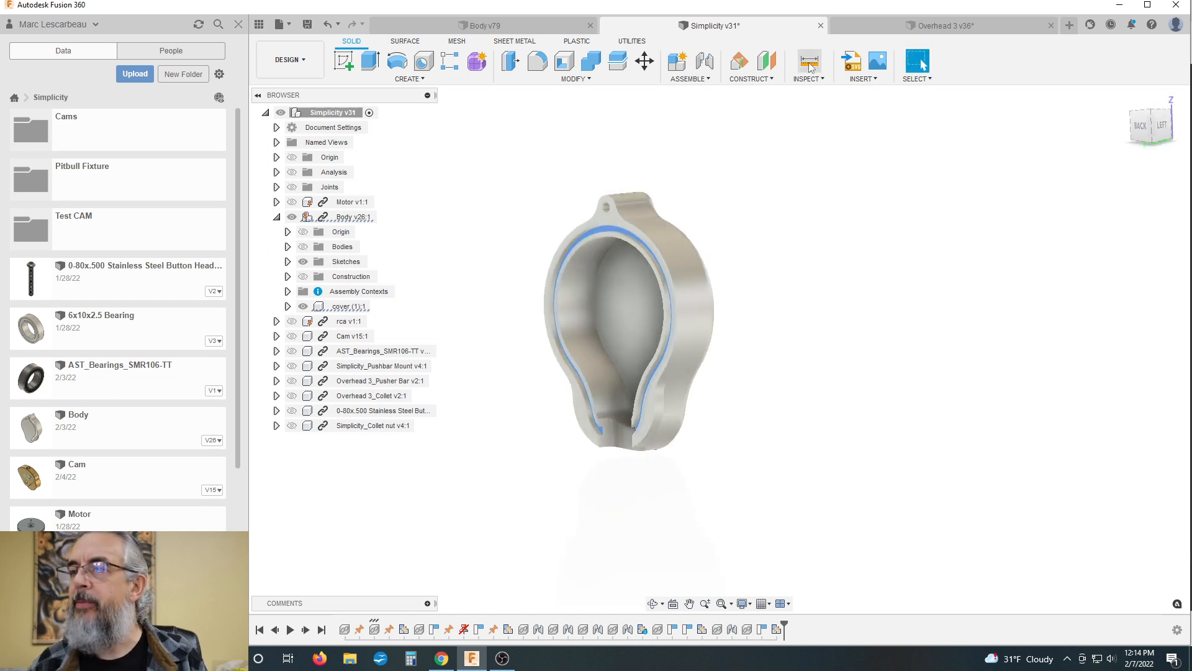
{"action": "scroll", "coordinate": [600, 236], "scroll_direction": "up", "scroll_amount": 6}
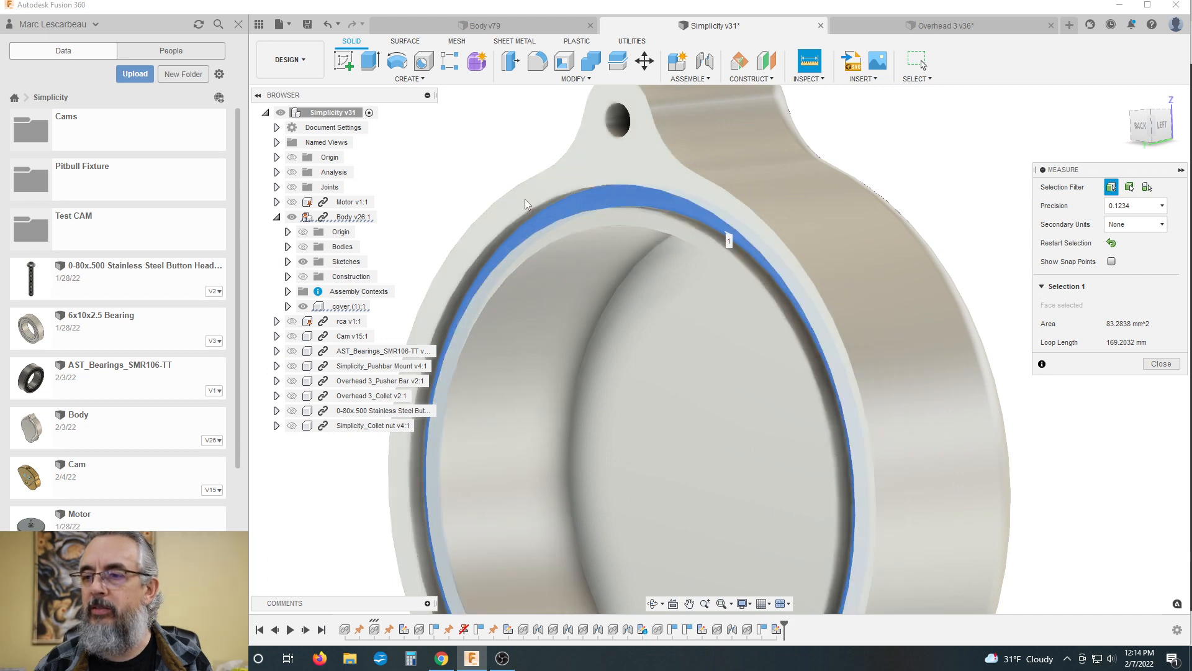
{"action": "left_click", "coordinate": [484, 150]}
{"action": "left_click", "coordinate": [503, 208]}
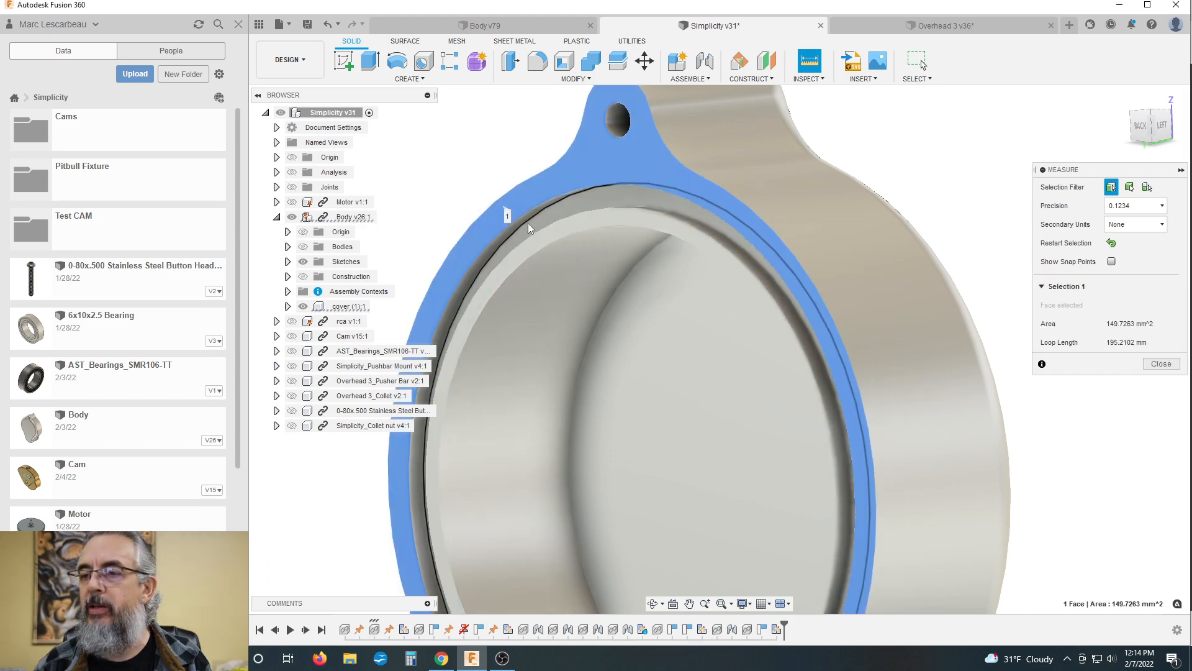
{"action": "left_click", "coordinate": [532, 228]}
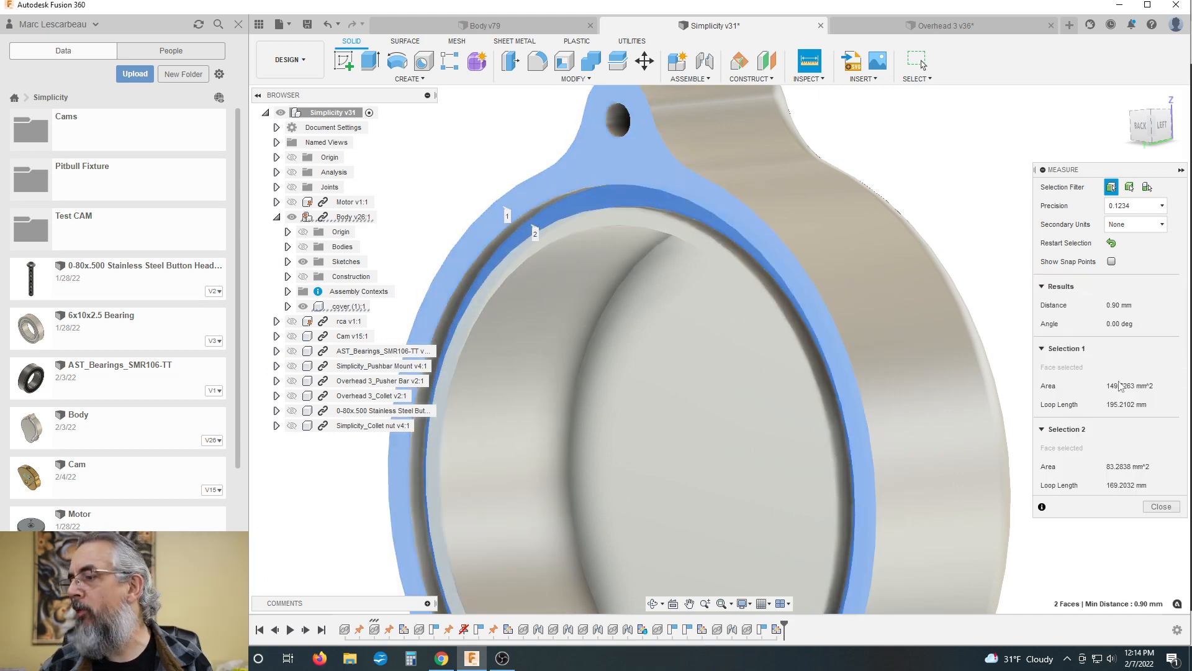
{"action": "scroll", "coordinate": [800, 371], "scroll_direction": "down", "scroll_amount": 2}
{"action": "scroll", "coordinate": [797, 371], "scroll_direction": "down", "scroll_amount": 1}
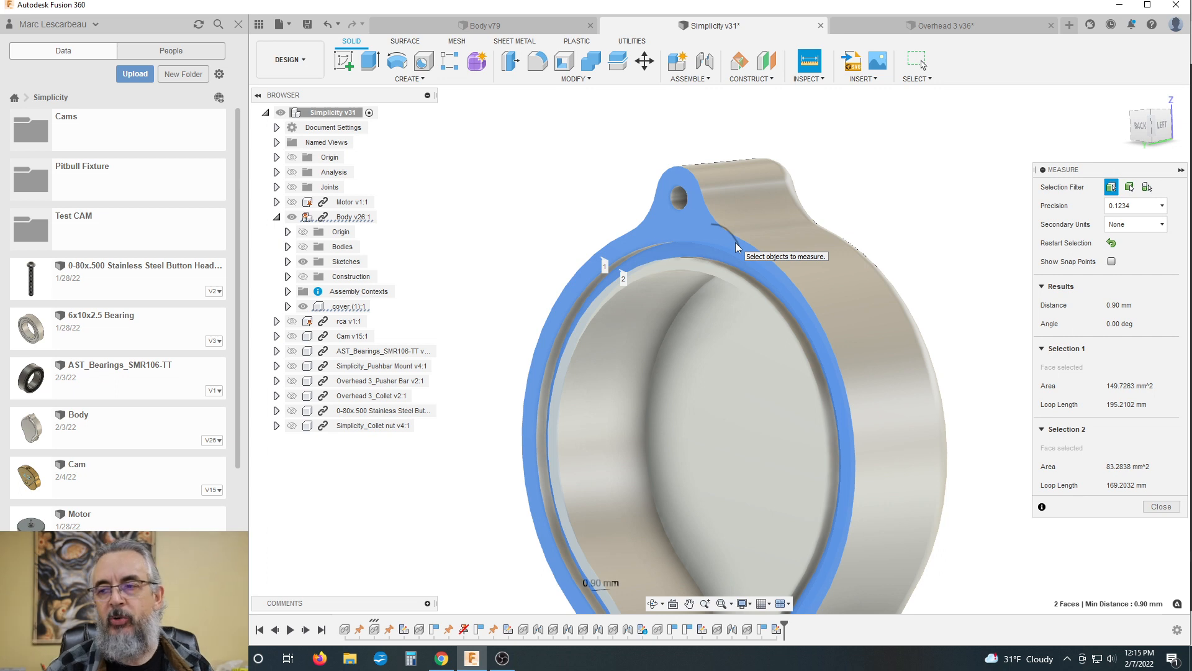
{"action": "scroll", "coordinate": [621, 182], "scroll_direction": "down", "scroll_amount": 2}
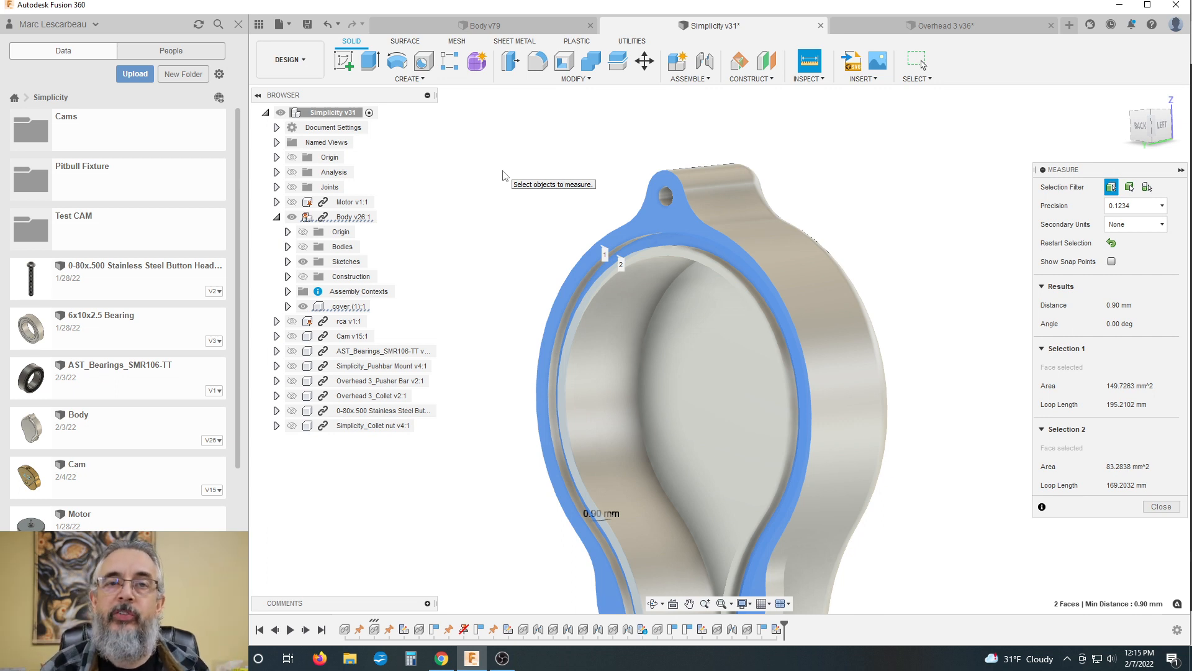
{"action": "scroll", "coordinate": [481, 169], "scroll_direction": "down", "scroll_amount": 1}
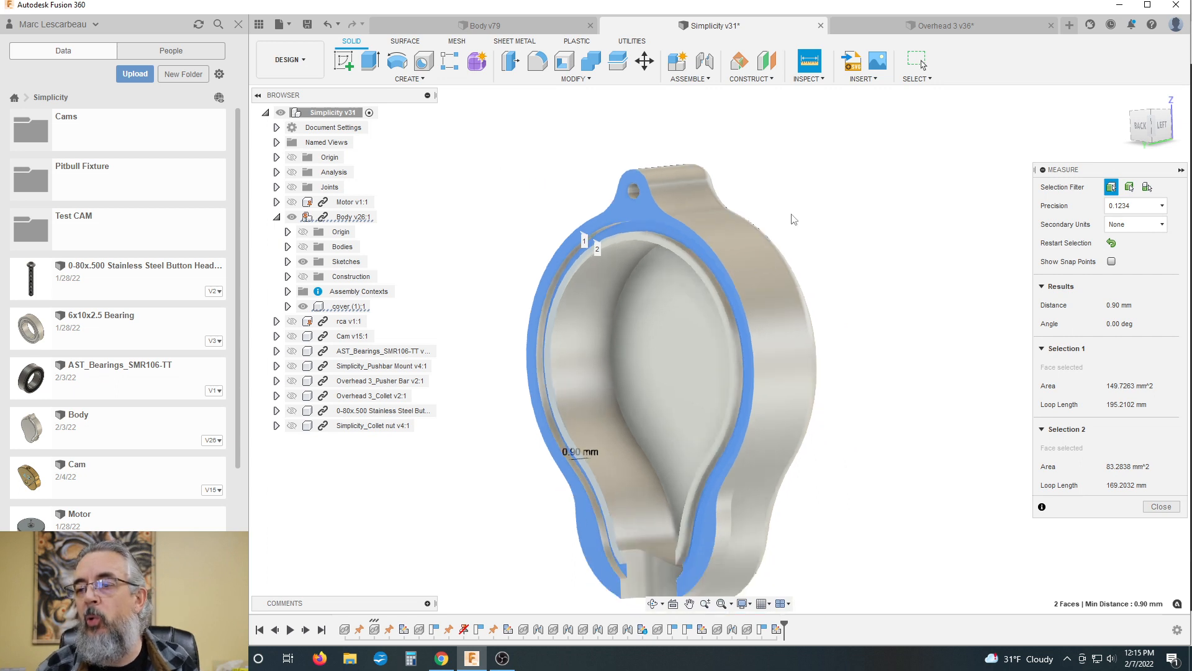
{"action": "scroll", "coordinate": [717, 287], "scroll_direction": "down", "scroll_amount": 1}
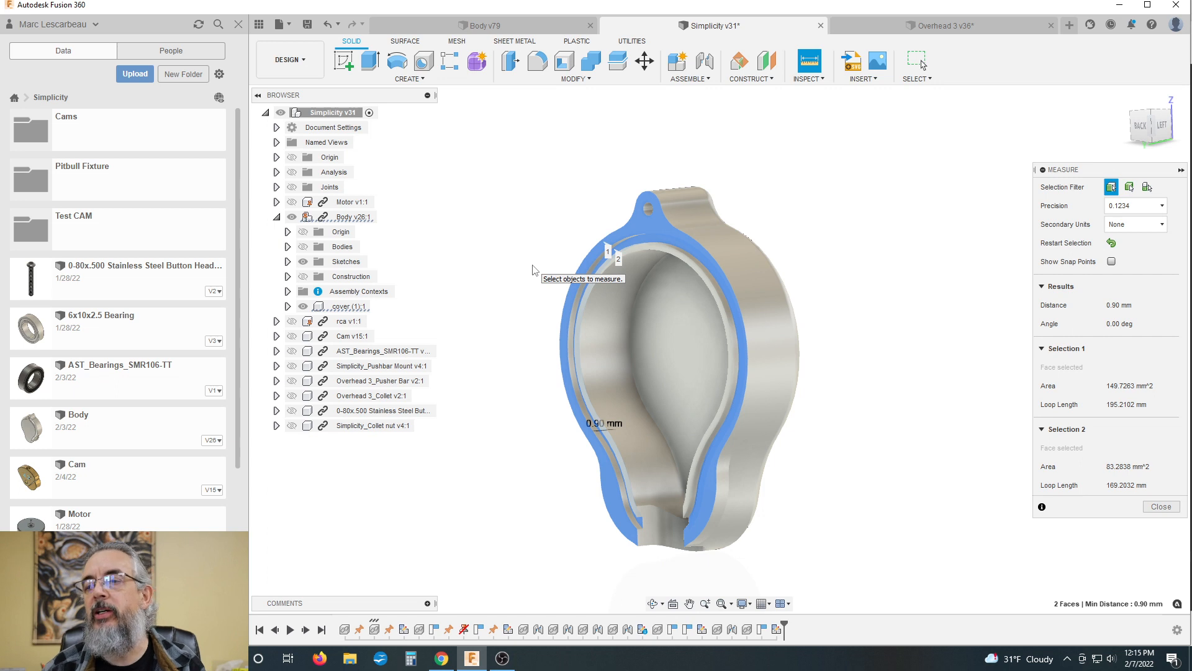
Step: Show the body without the cover and examine the small tabs inside its motor pocket from the front
{"action": "left_click", "coordinate": [299, 301]}
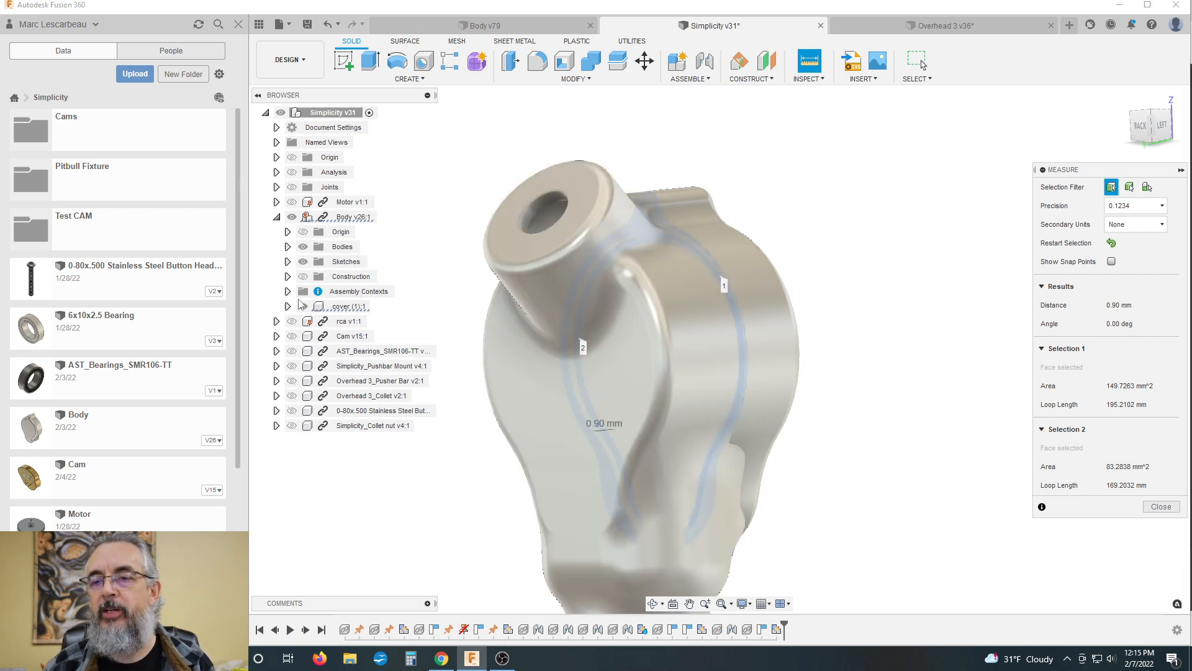
{"action": "left_click", "coordinate": [300, 303]}
{"action": "left_click", "coordinate": [854, 266]}
{"action": "middle_click_drag", "start_coordinate": [788, 289], "coordinate": [832, 323], "text": "shift"}
{"action": "scroll", "coordinate": [627, 348], "scroll_direction": "up", "scroll_amount": 3}
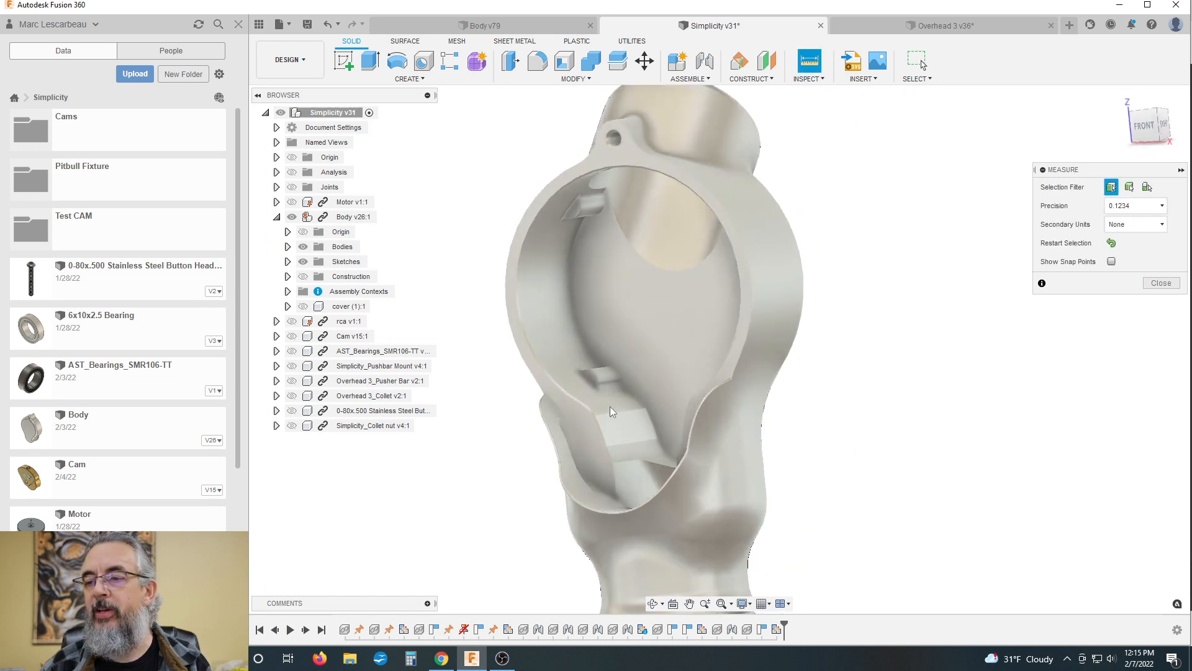
{"action": "scroll", "coordinate": [606, 401], "scroll_direction": "up", "scroll_amount": 3}
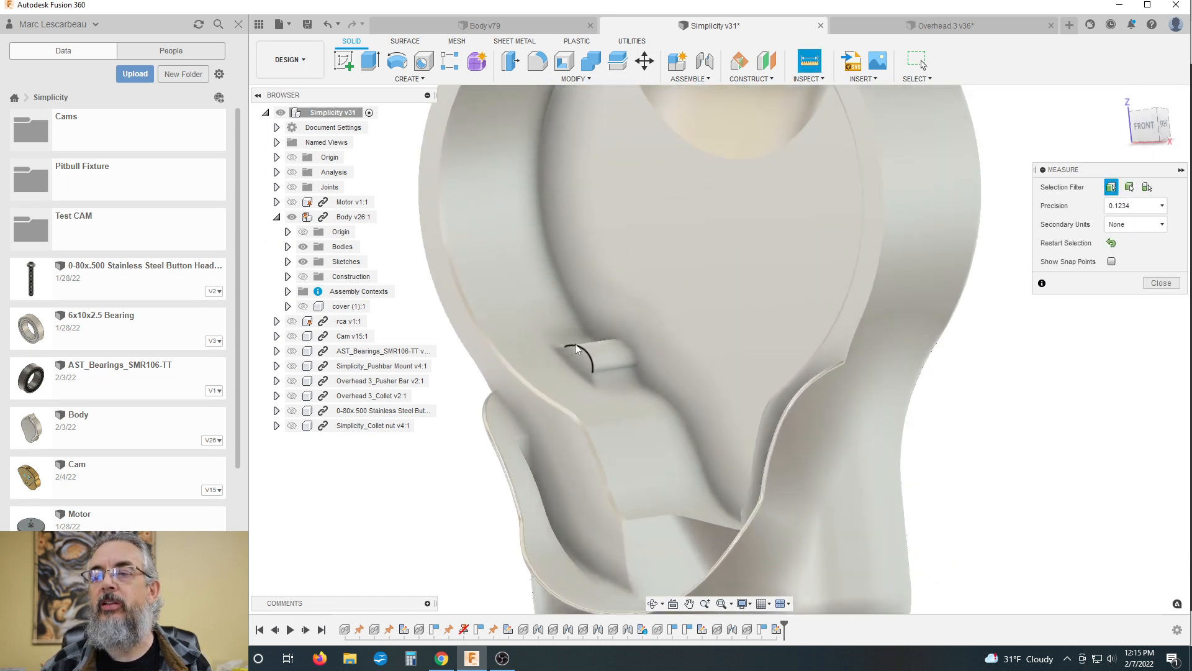
{"action": "scroll", "coordinate": [586, 355], "scroll_direction": "down", "scroll_amount": 2}
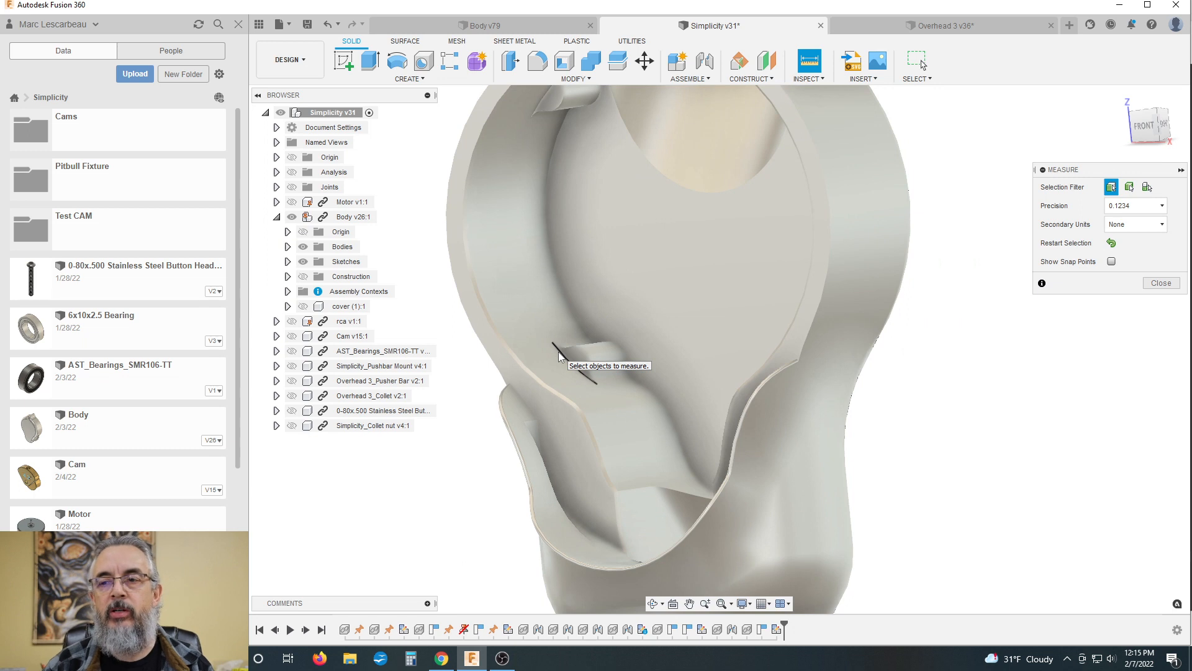
{"action": "scroll", "coordinate": [556, 357], "scroll_direction": "down", "scroll_amount": 5}
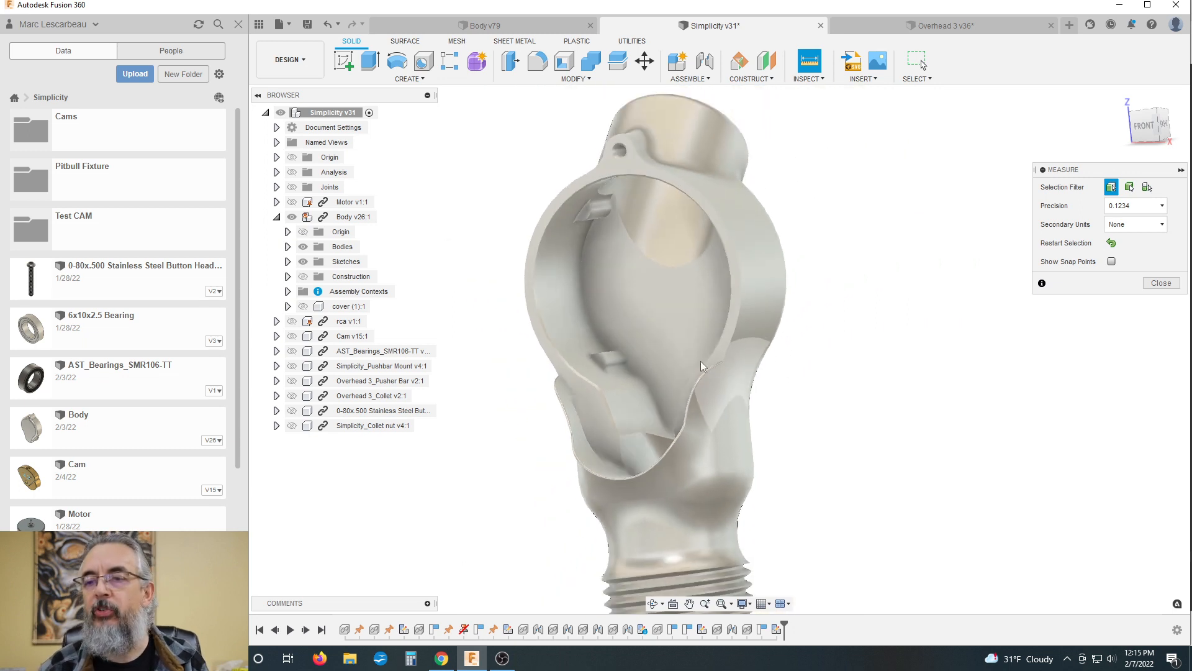
Step: Hide the body, show the motor, and inspect the notches around the edge of its back face
{"action": "left_click", "coordinate": [291, 217]}
{"action": "left_click", "coordinate": [291, 202]}
{"action": "left_click", "coordinate": [652, 603]}
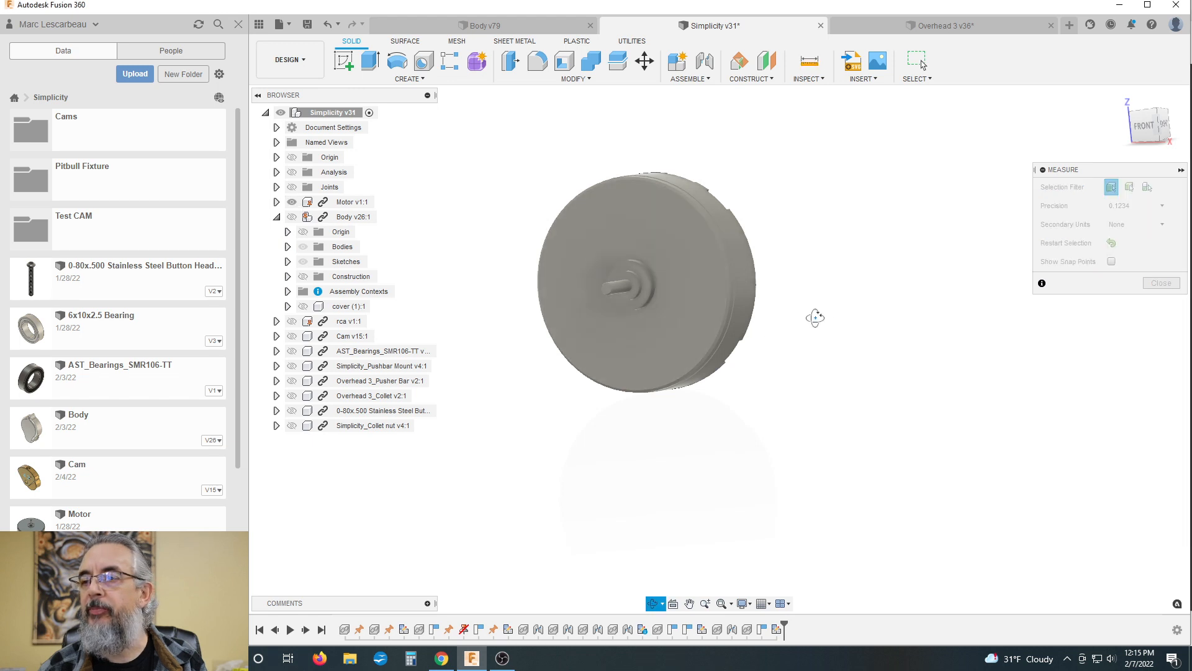
{"action": "left_click_drag", "start_coordinate": [814, 319], "coordinate": [668, 316]}
{"action": "middle_click_drag", "start_coordinate": [668, 315], "coordinate": [681, 277], "text": "shift"}
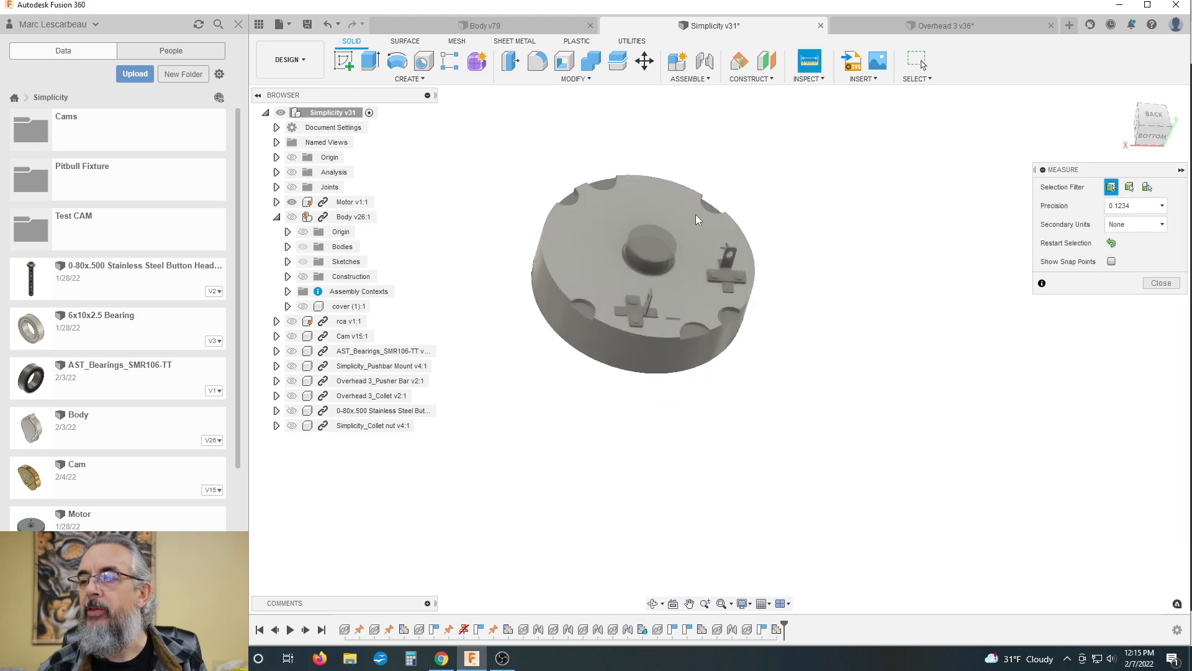
{"action": "scroll", "coordinate": [696, 214], "scroll_direction": "up", "scroll_amount": 5}
{"action": "scroll", "coordinate": [711, 205], "scroll_direction": "up", "scroll_amount": 4}
{"action": "scroll", "coordinate": [720, 208], "scroll_direction": "down", "scroll_amount": 4}
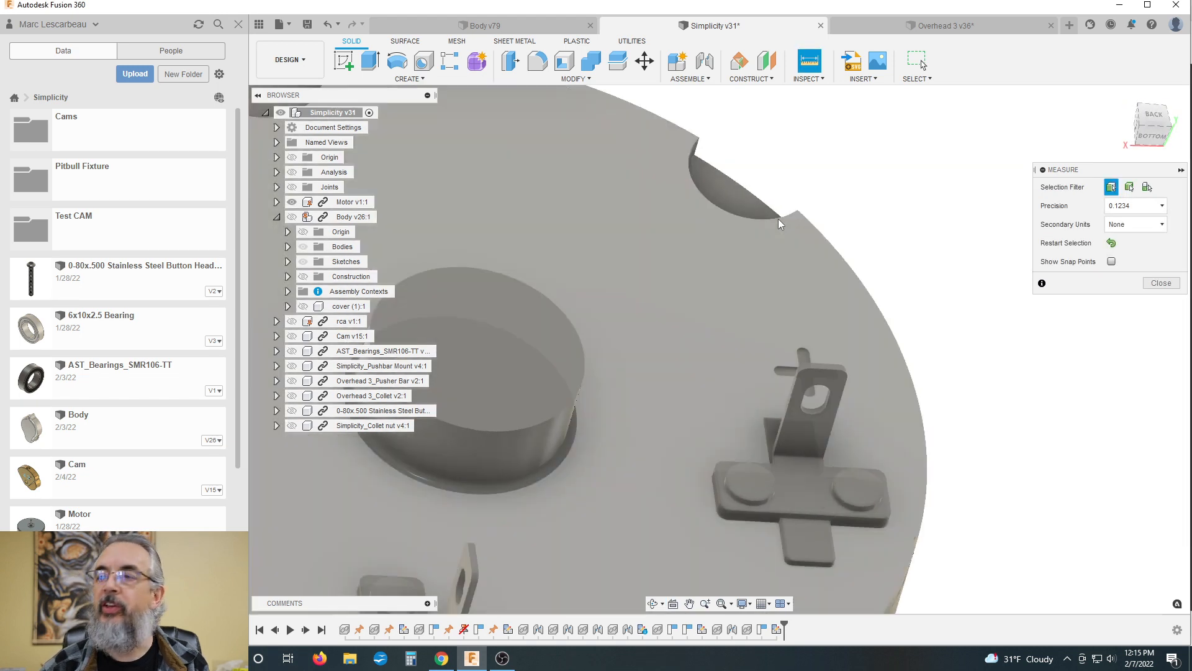
{"action": "scroll", "coordinate": [607, 296], "scroll_direction": "down", "scroll_amount": 3}
Step: Examine the motor from the shaft side and along its outer edge, and end the measurement
{"action": "middle_click_drag", "start_coordinate": [565, 141], "coordinate": [680, 164], "text": "shift"}
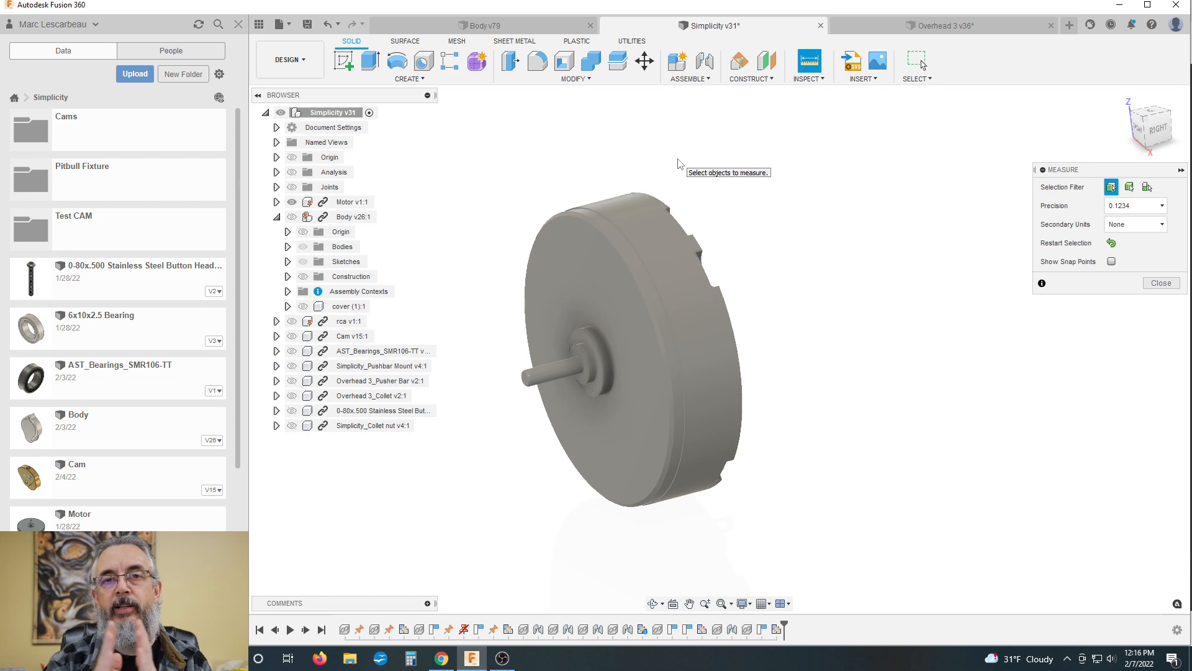
{"action": "scroll", "coordinate": [588, 355], "scroll_direction": "down", "scroll_amount": 3}
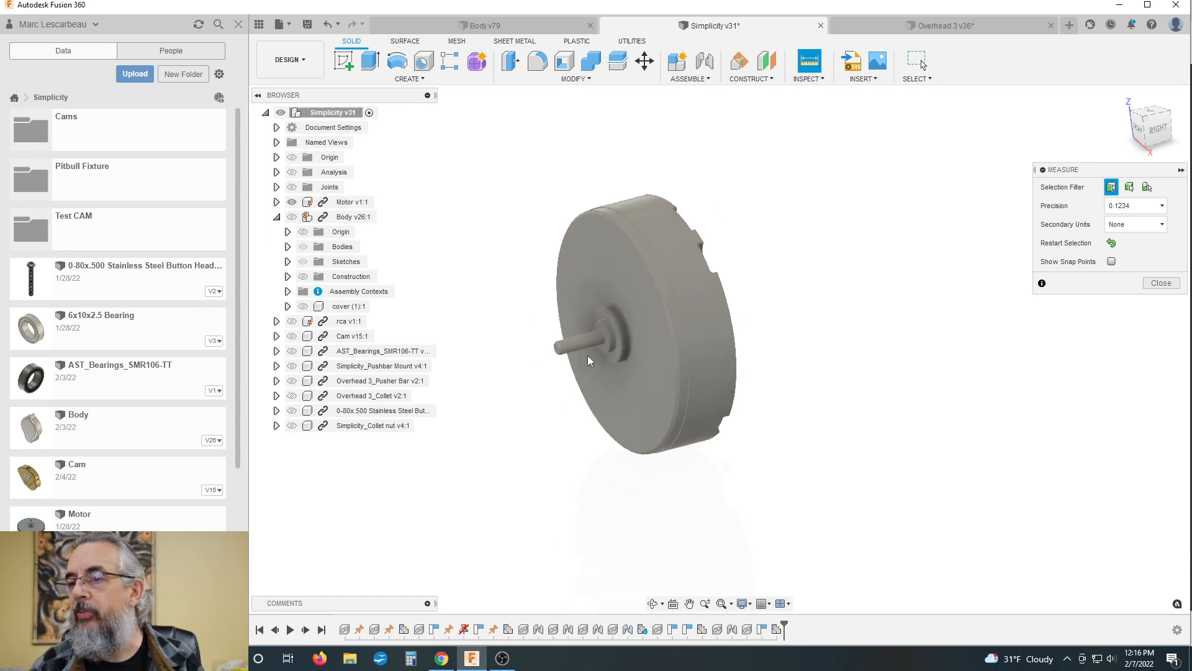
{"action": "middle_click_drag", "start_coordinate": [606, 321], "coordinate": [711, 232], "text": "shift"}
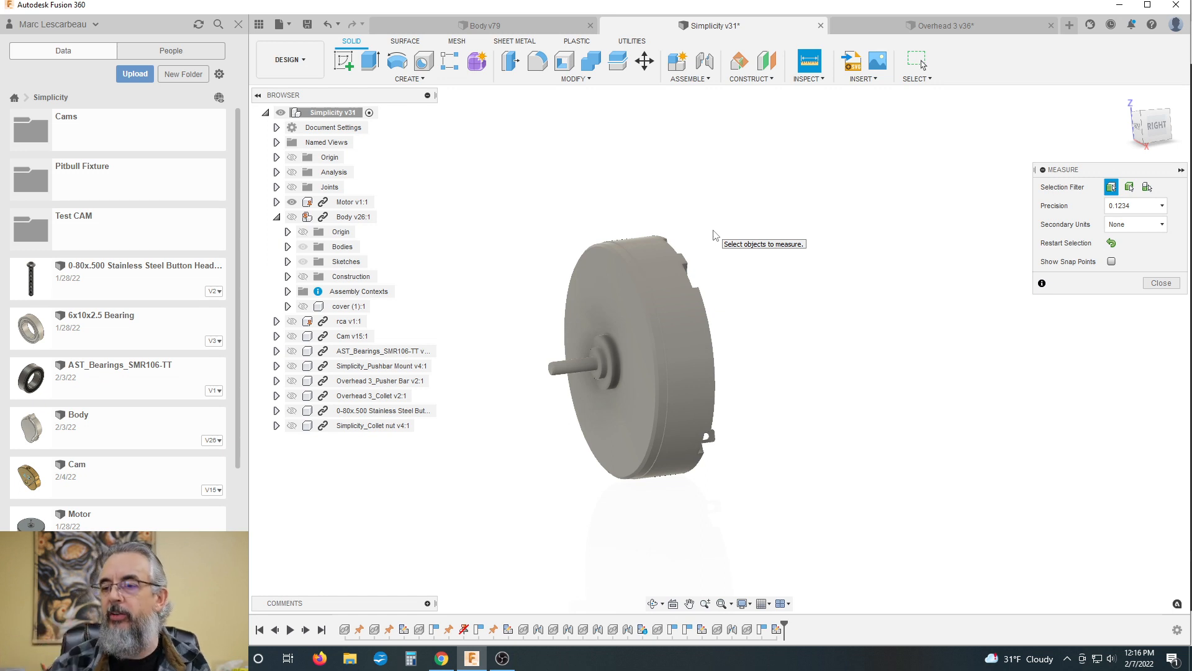
{"action": "scroll", "coordinate": [714, 234], "scroll_direction": "down", "scroll_amount": 2}
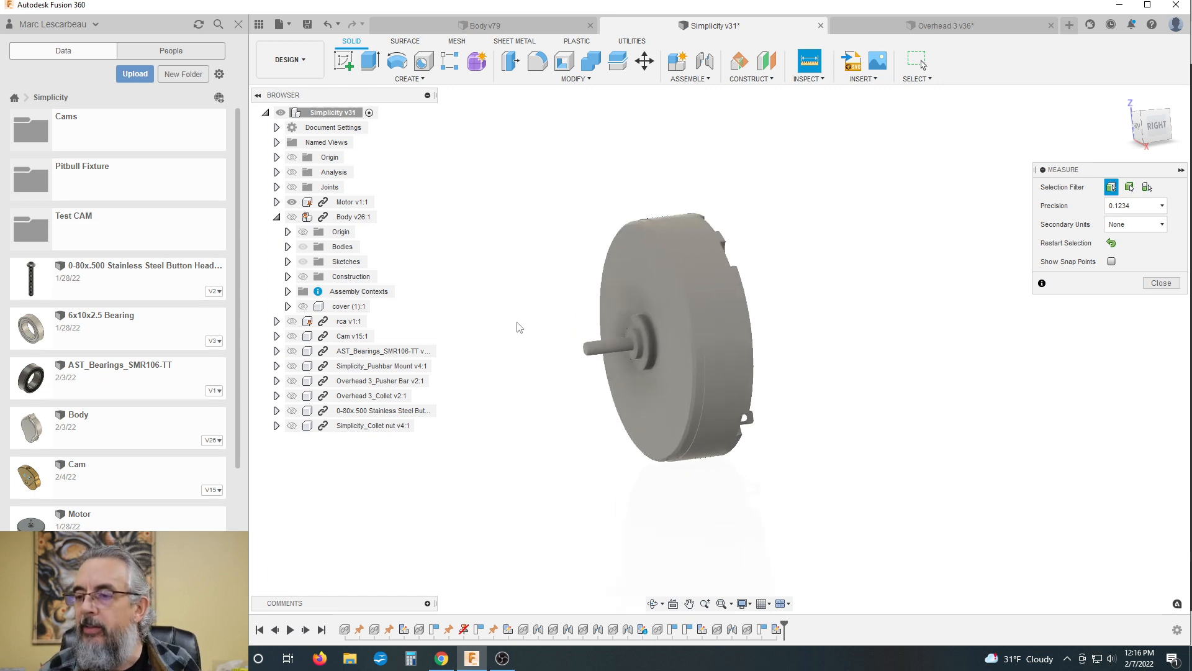
{"action": "scroll", "coordinate": [621, 246], "scroll_direction": "up", "scroll_amount": 2}
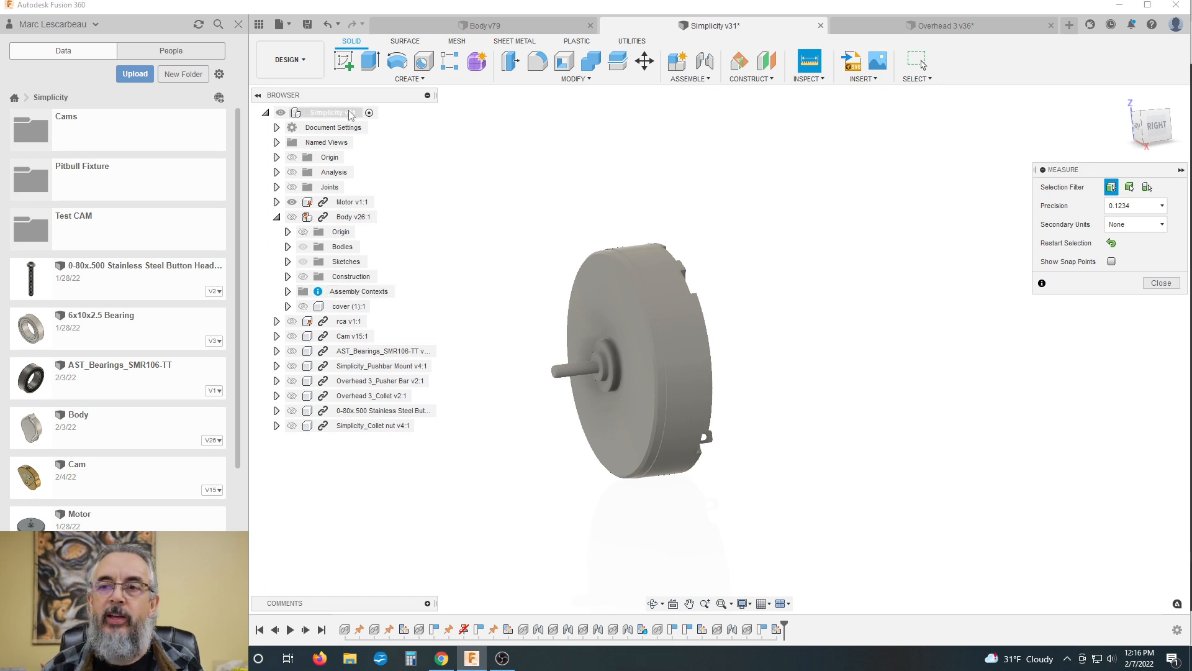
{"action": "left_click", "coordinate": [1160, 283]}
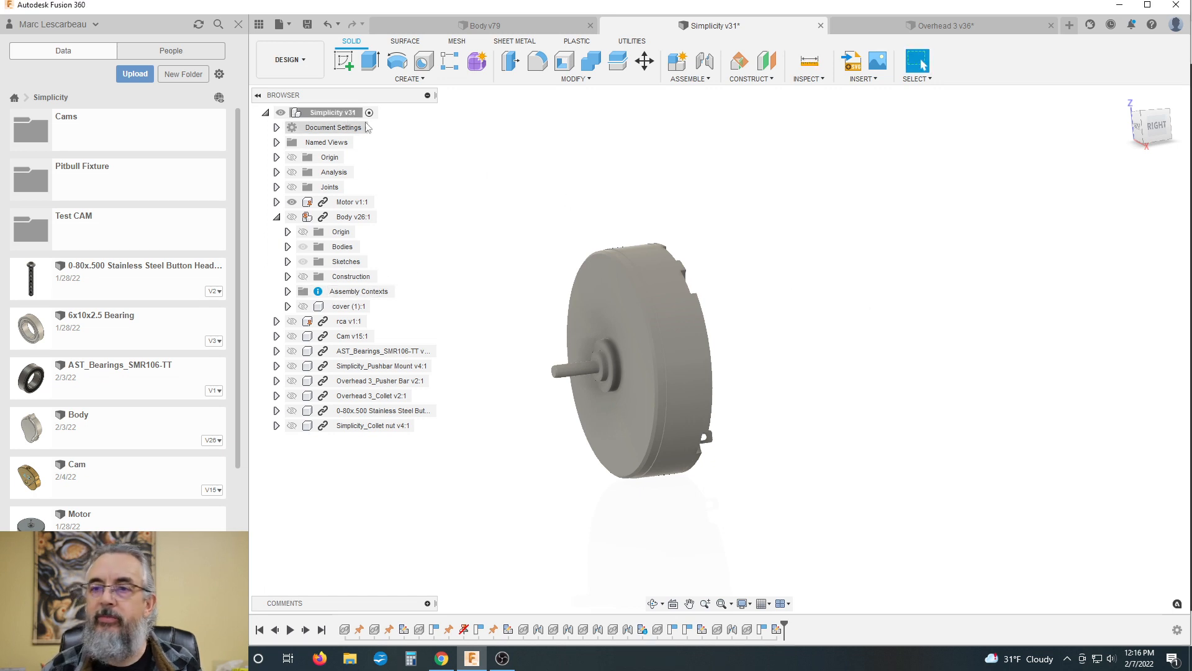
Step: Show all components of the Simplicity assembly again, including the body and its cover
{"action": "left_click", "coordinate": [329, 113]}
{"action": "right_click", "coordinate": [342, 113]}
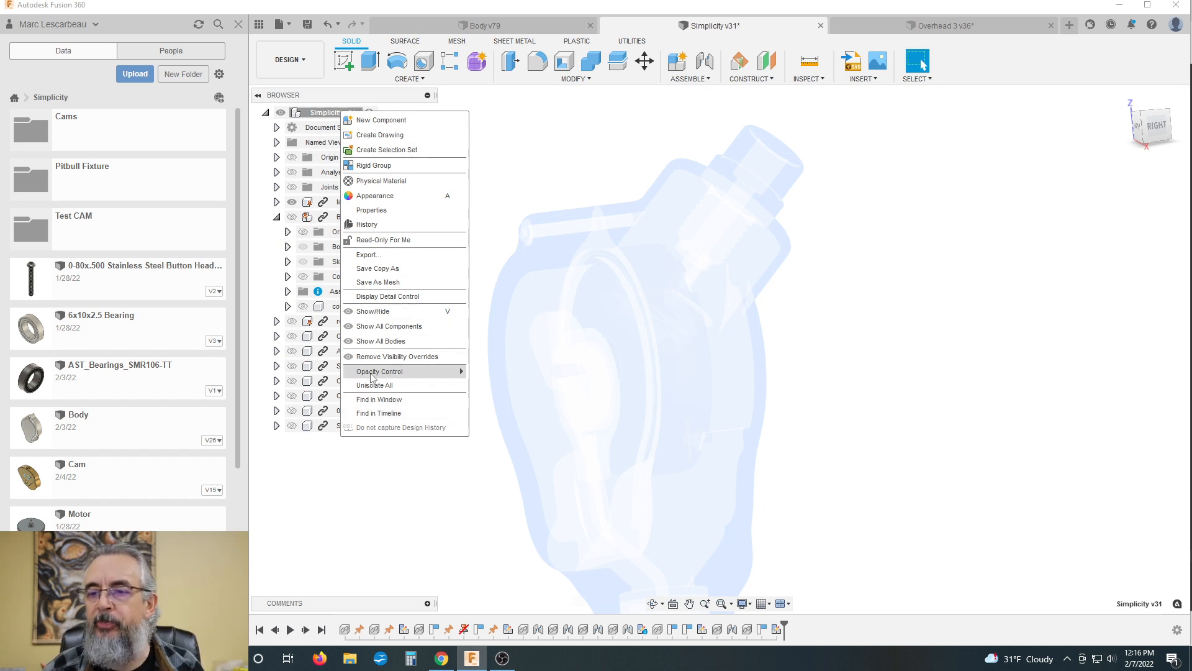
{"action": "mouse_move", "coordinate": [372, 372]}
{"action": "left_click", "coordinate": [488, 508]}
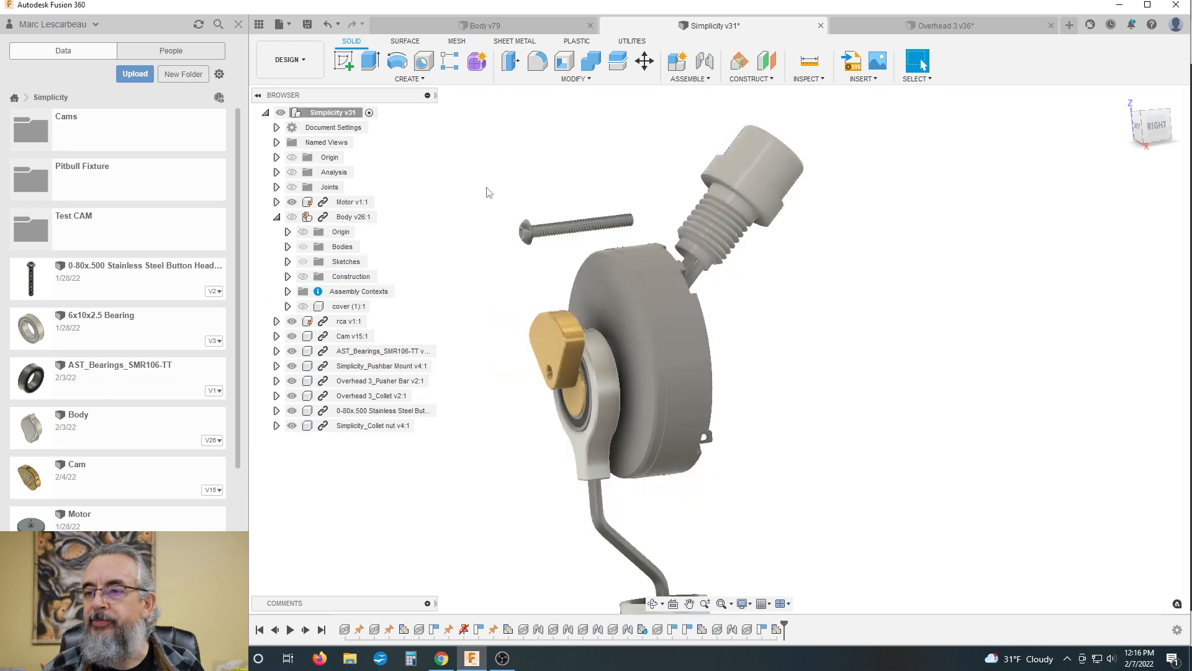
{"action": "left_click", "coordinate": [297, 217]}
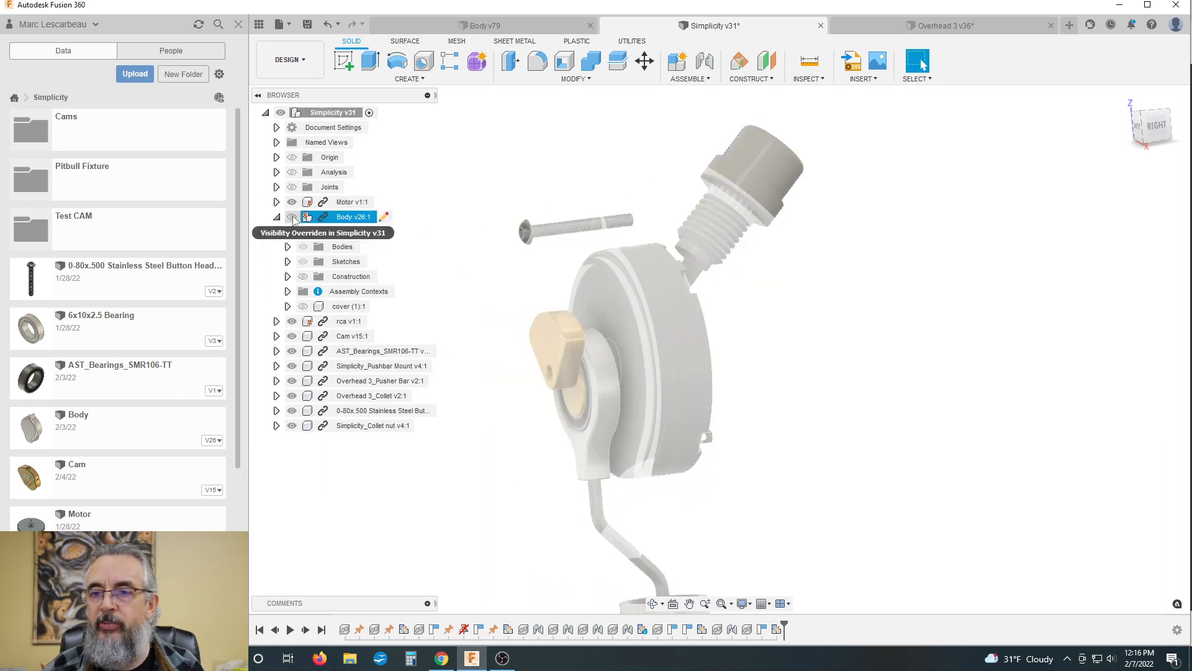
{"action": "left_click", "coordinate": [292, 217]}
{"action": "left_click", "coordinate": [303, 308]}
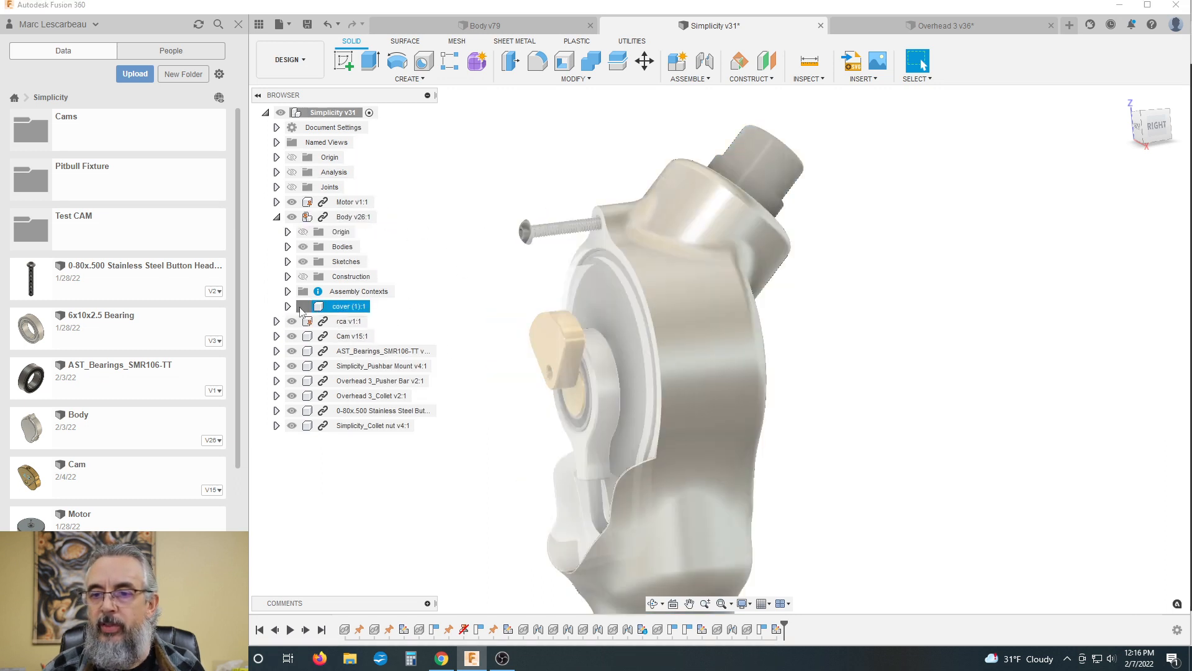
Step: Review the complete assembled machine from the front, from the RCA connector down to the collet nut
{"action": "scroll", "coordinate": [473, 265], "scroll_direction": "down", "scroll_amount": 2}
{"action": "middle_click_drag", "start_coordinate": [505, 265], "coordinate": [493, 229], "text": "shift"}
{"action": "scroll", "coordinate": [519, 256], "scroll_direction": "down", "scroll_amount": 2}
{"action": "scroll", "coordinate": [646, 395], "scroll_direction": "down", "scroll_amount": 1}
{"action": "scroll", "coordinate": [616, 473], "scroll_direction": "up", "scroll_amount": 2}
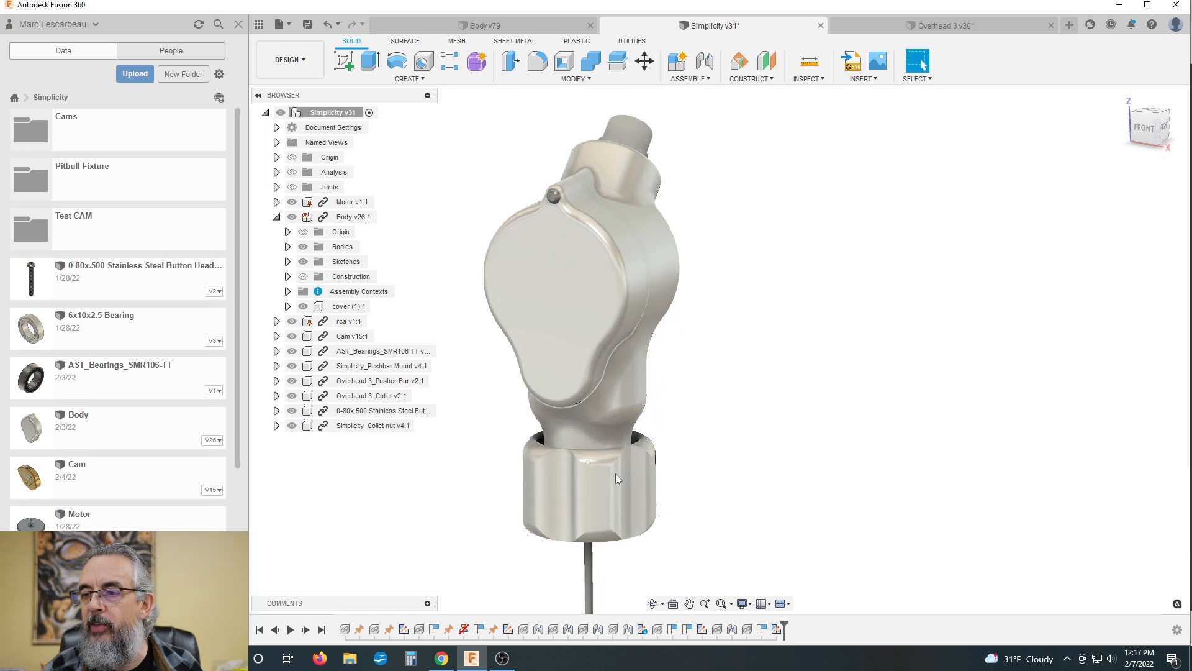
{"action": "scroll", "coordinate": [622, 297], "scroll_direction": "up", "scroll_amount": 2}
{"action": "scroll", "coordinate": [613, 338], "scroll_direction": "down", "scroll_amount": 2}
{"action": "scroll", "coordinate": [684, 189], "scroll_direction": "up", "scroll_amount": 1}
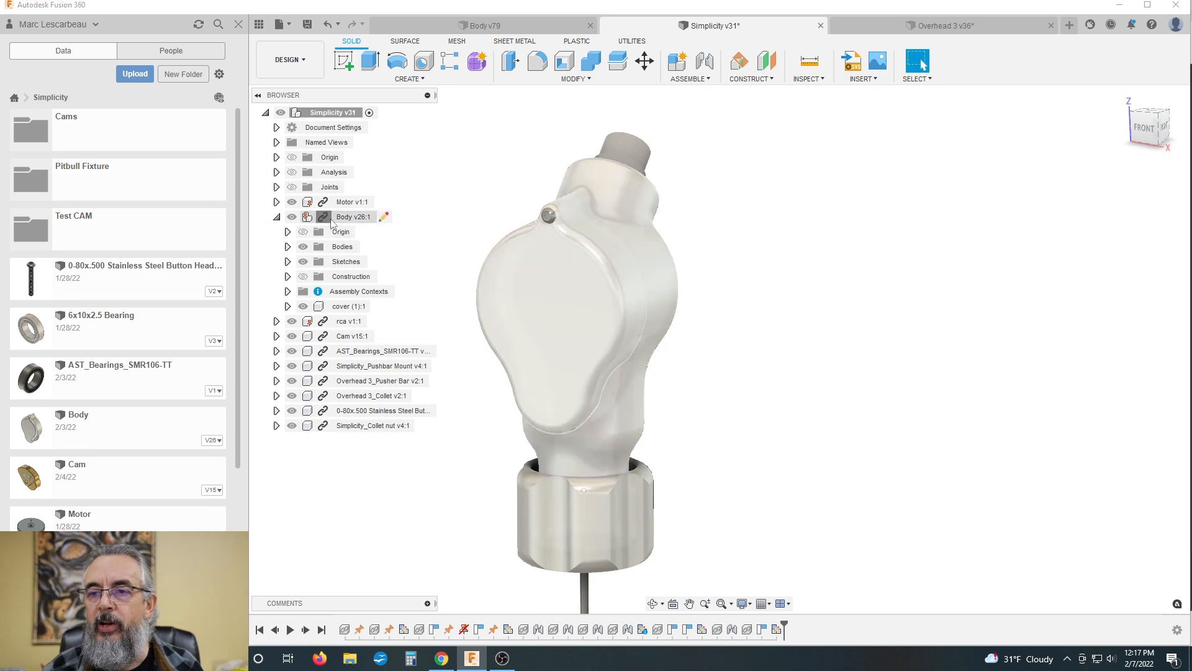
Step: Isolate the Body component and hide its cover
{"action": "right_click", "coordinate": [332, 221]}
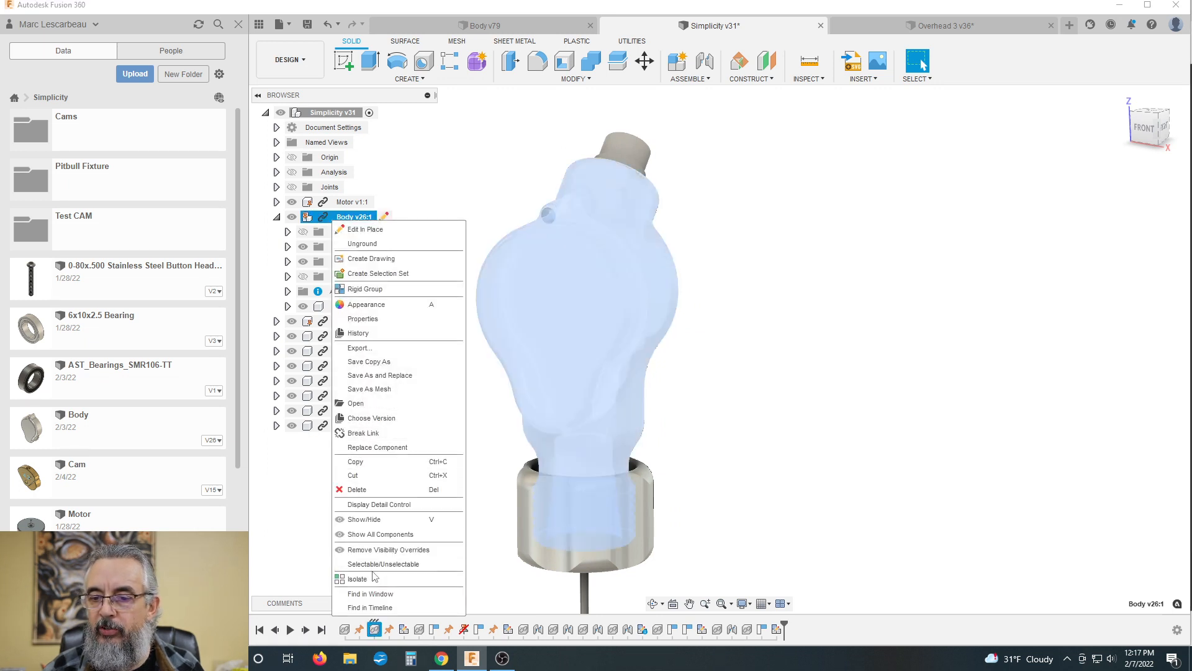
{"action": "left_click", "coordinate": [375, 577]}
{"action": "left_click", "coordinate": [302, 307]}
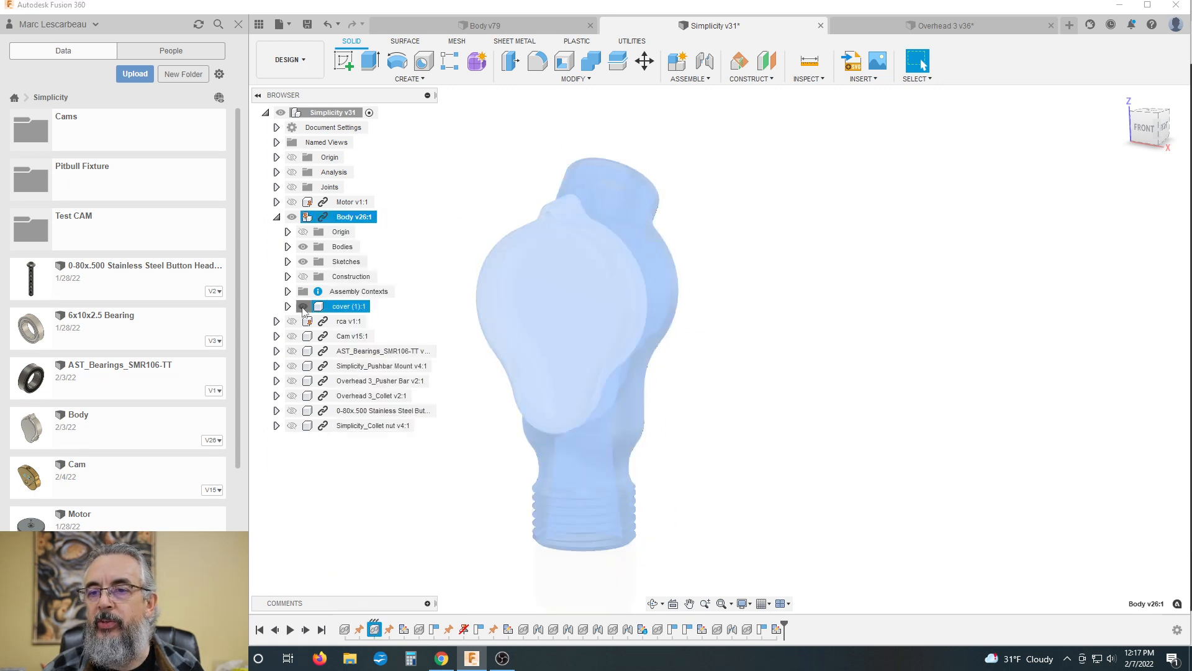
Step: Hide the Body's cover and examine the open interior, from the motor cavity down to the bore above the threads
{"action": "left_click", "coordinate": [303, 307]}
{"action": "left_click", "coordinate": [724, 349]}
{"action": "middle_click_drag", "start_coordinate": [756, 347], "coordinate": [767, 376], "text": "shift"}
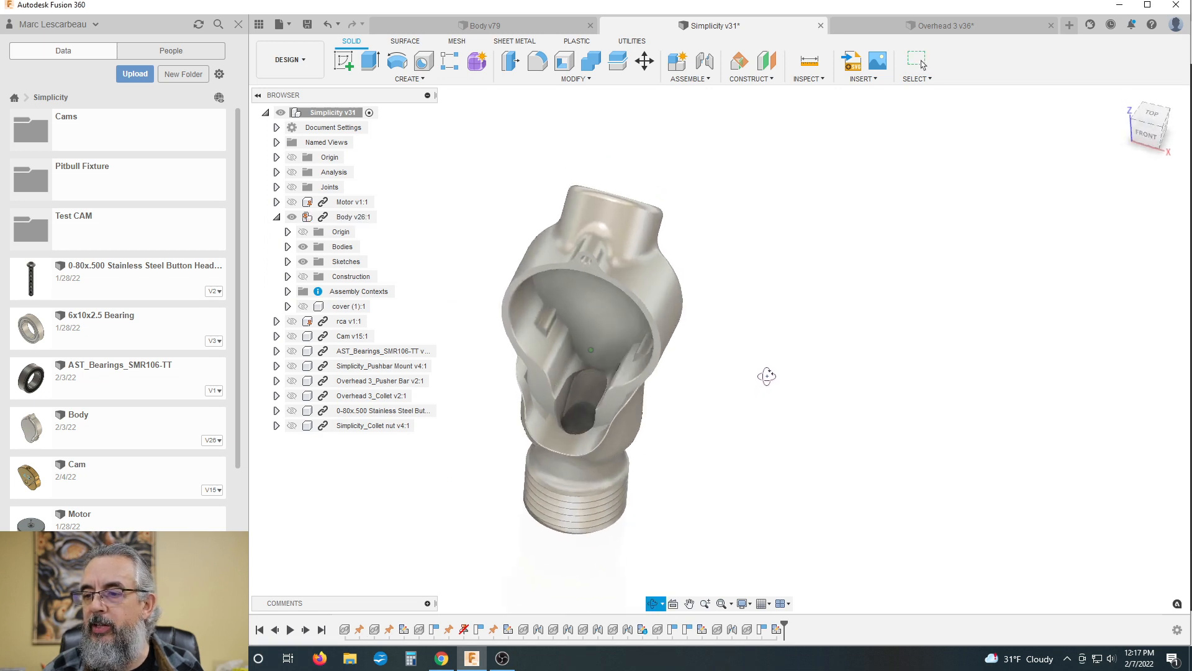
{"action": "scroll", "coordinate": [577, 410], "scroll_direction": "up", "scroll_amount": 8}
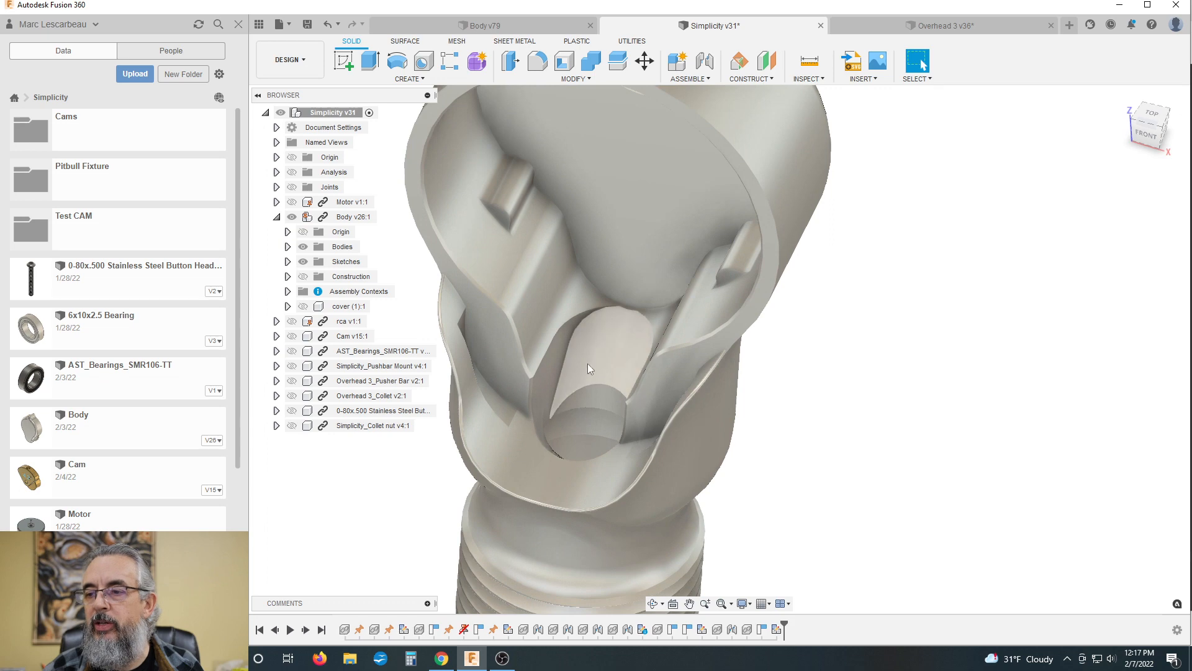
{"action": "scroll", "coordinate": [611, 343], "scroll_direction": "down", "scroll_amount": 3}
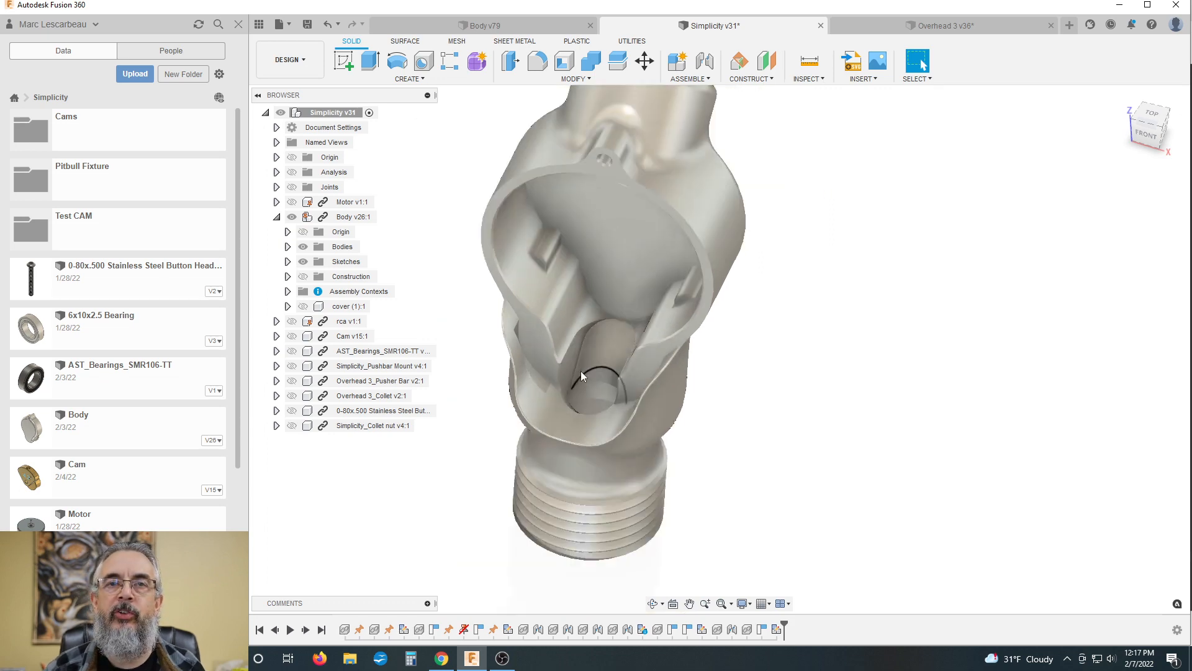
{"action": "scroll", "coordinate": [581, 371], "scroll_direction": "down", "scroll_amount": 2}
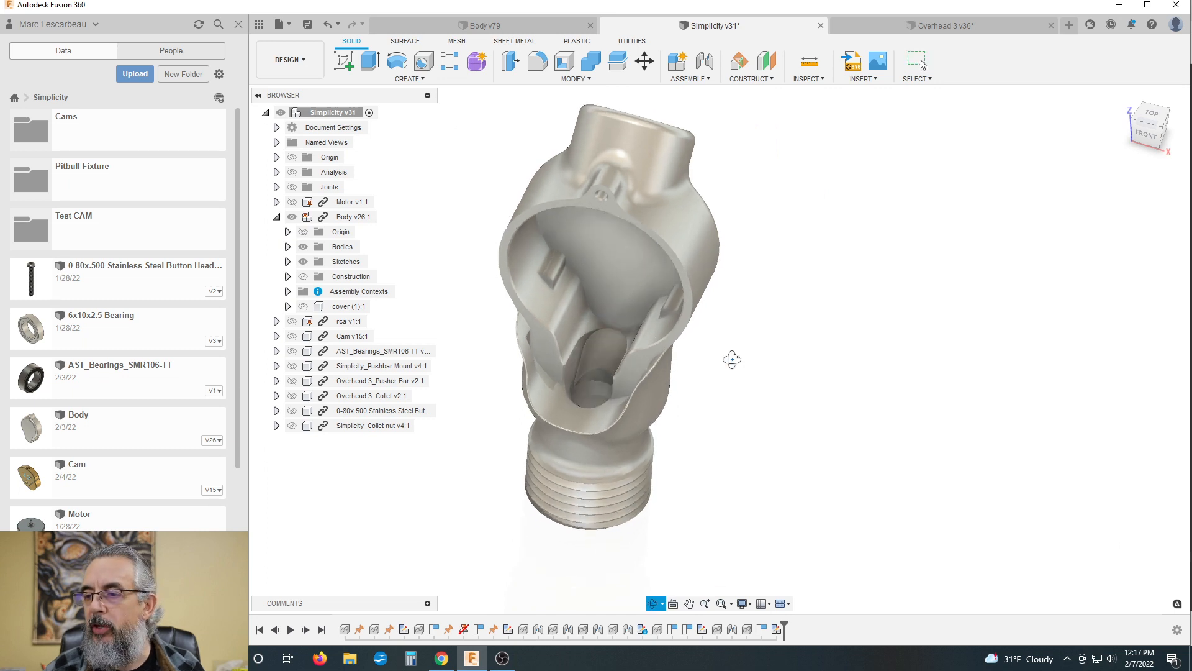
{"action": "middle_click_drag", "start_coordinate": [732, 358], "coordinate": [711, 355], "text": "shift"}
{"action": "mouse_move", "coordinate": [739, 350]}
{"action": "left_mouse_down"}
{"action": "mouse_move", "coordinate": [715, 354]}
{"action": "mouse_move", "coordinate": [725, 346]}
{"action": "left_mouse_up"}
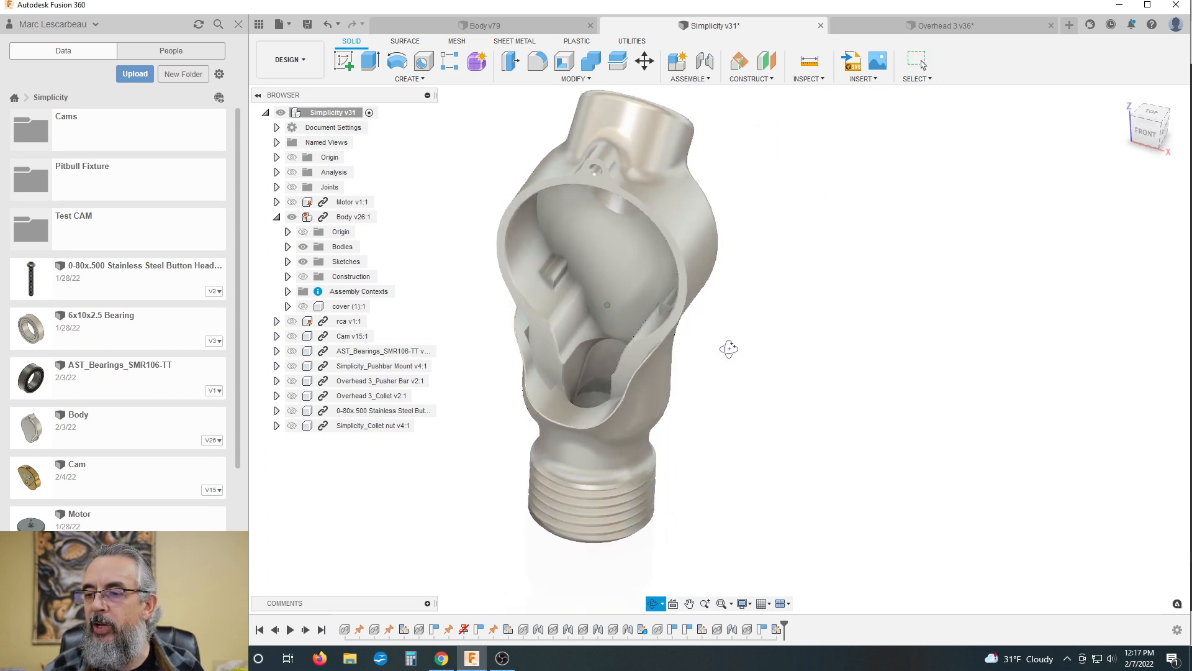
{"action": "key", "text": "Escape"}
Step: Highlight the curved face of the bore at the bottom of the body cavity, review it within the whole body, and clear the selection
{"action": "left_click", "coordinate": [598, 360]}
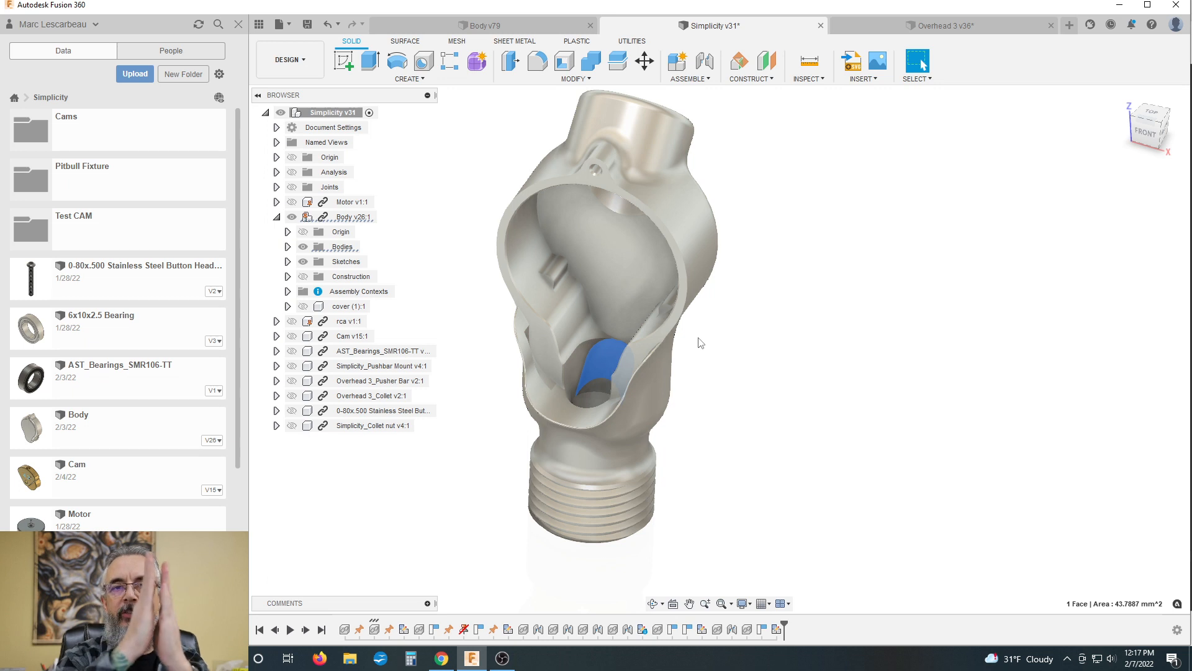
{"action": "scroll", "coordinate": [534, 348], "scroll_direction": "down", "scroll_amount": 2}
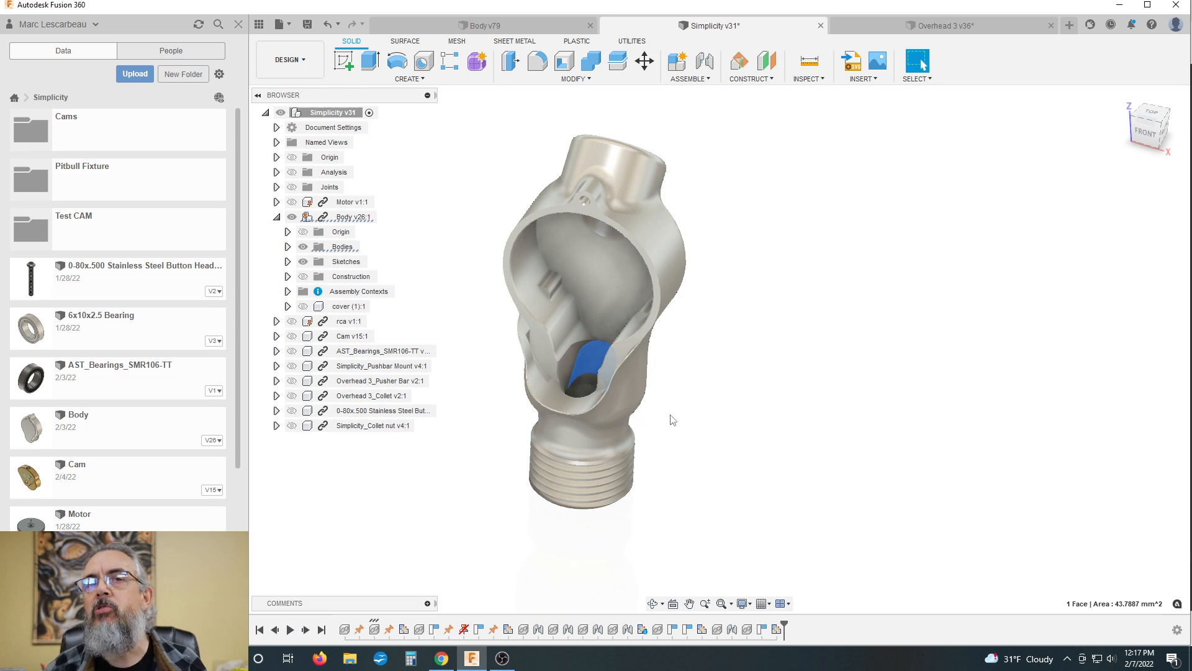
{"action": "scroll", "coordinate": [704, 424], "scroll_direction": "down", "scroll_amount": 1}
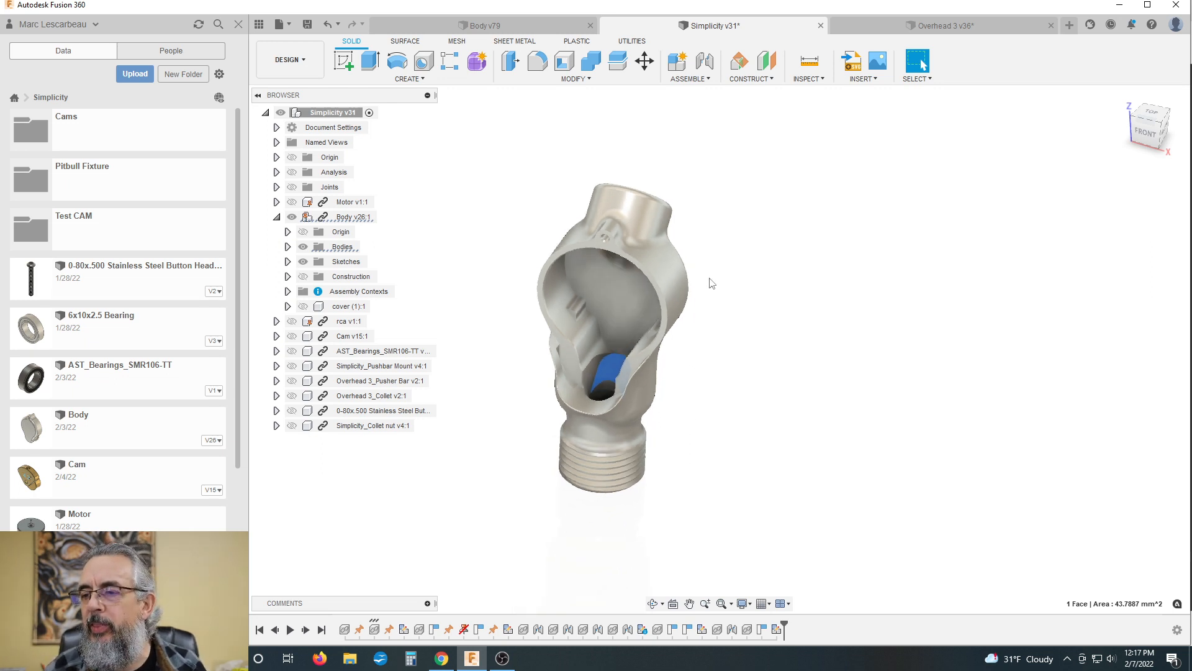
{"action": "scroll", "coordinate": [711, 283], "scroll_direction": "up", "scroll_amount": 3}
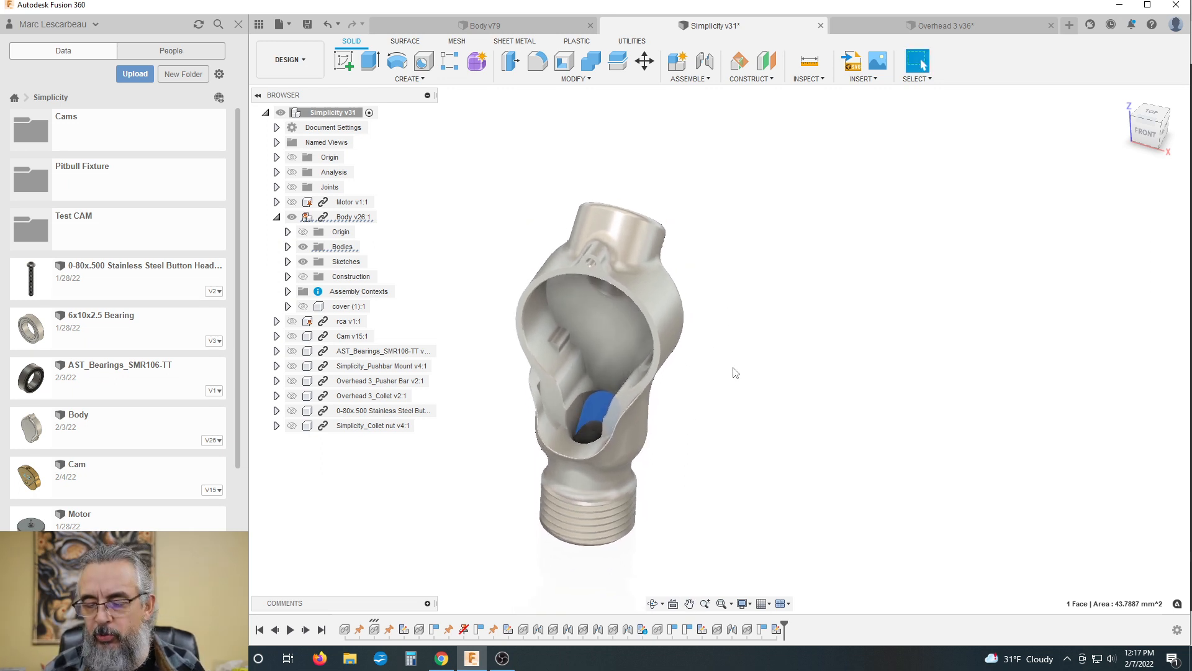
{"action": "mouse_move", "coordinate": [734, 373]}
{"action": "middle_mouse_down", "text": "shift"}
{"action": "mouse_move", "coordinate": [702, 364]}
{"action": "mouse_move", "coordinate": [730, 354]}
{"action": "middle_mouse_up", "text": "shift"}
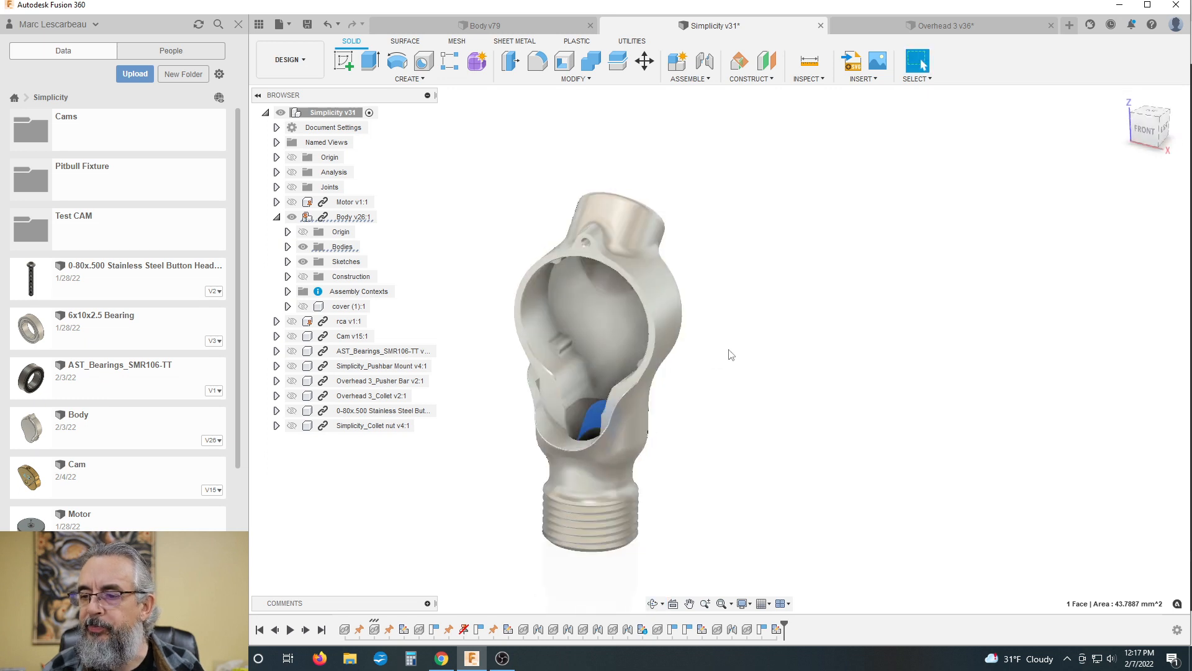
{"action": "scroll", "coordinate": [545, 310], "scroll_direction": "down", "scroll_amount": 3}
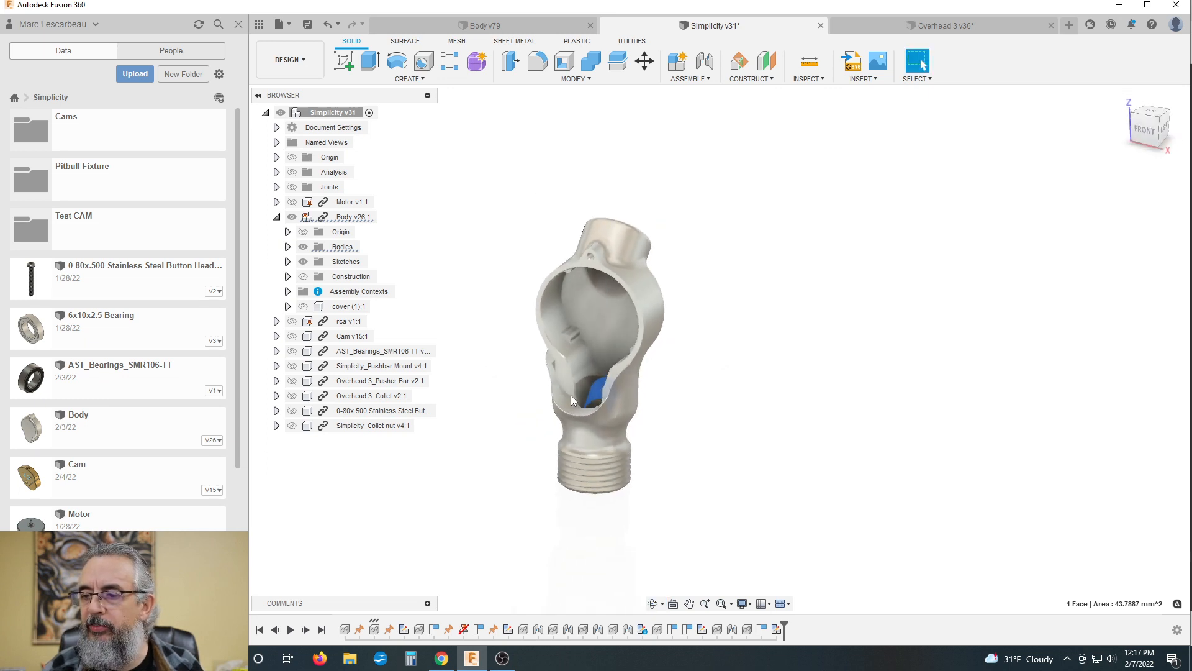
{"action": "left_click", "coordinate": [705, 404]}
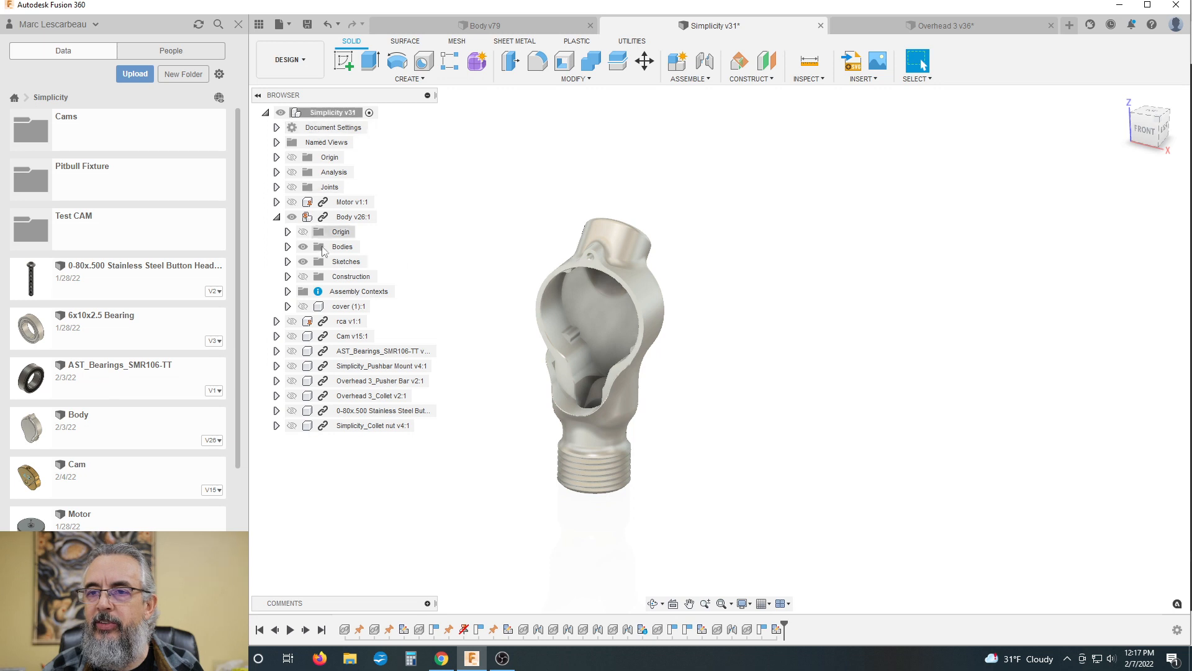
Step: Unisolate all components of the Simplicity assembly and show the Body's cover again
{"action": "right_click", "coordinate": [315, 115]}
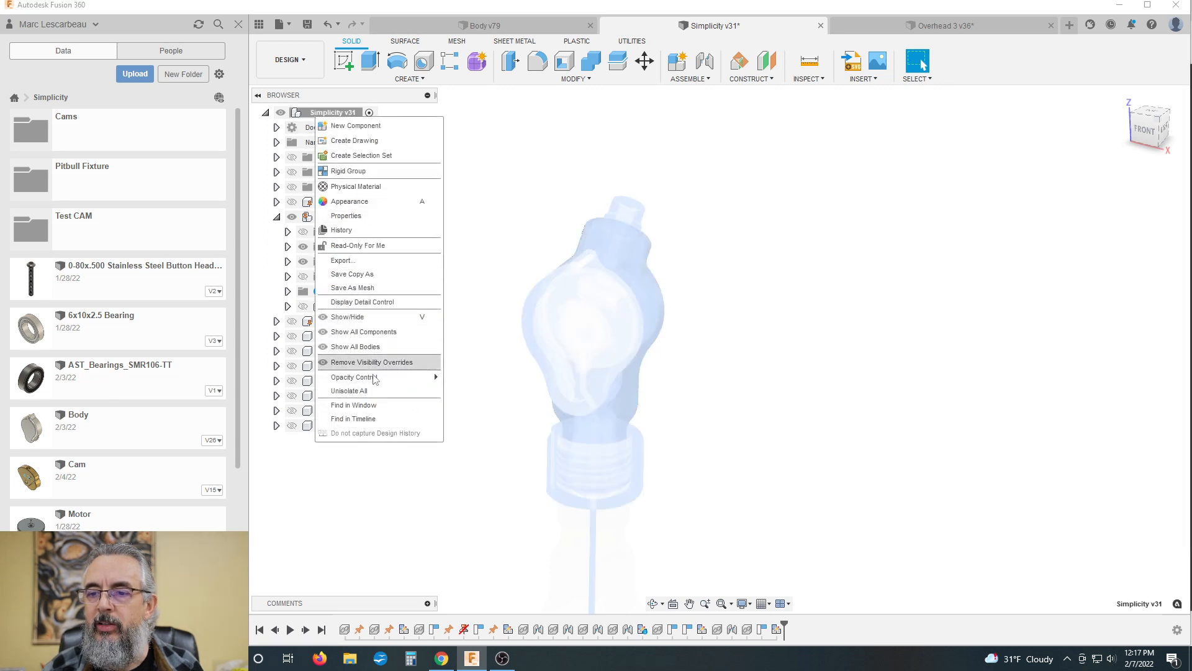
{"action": "left_click", "coordinate": [349, 391]}
{"action": "left_click", "coordinate": [490, 396]}
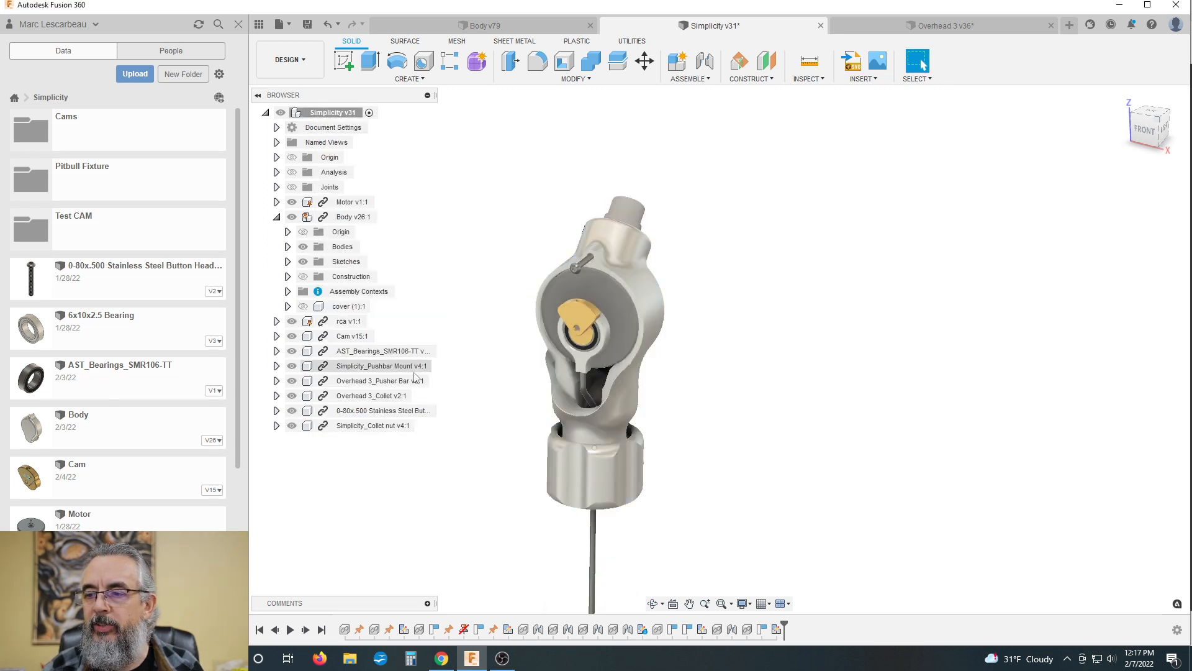
{"action": "left_click", "coordinate": [303, 306]}
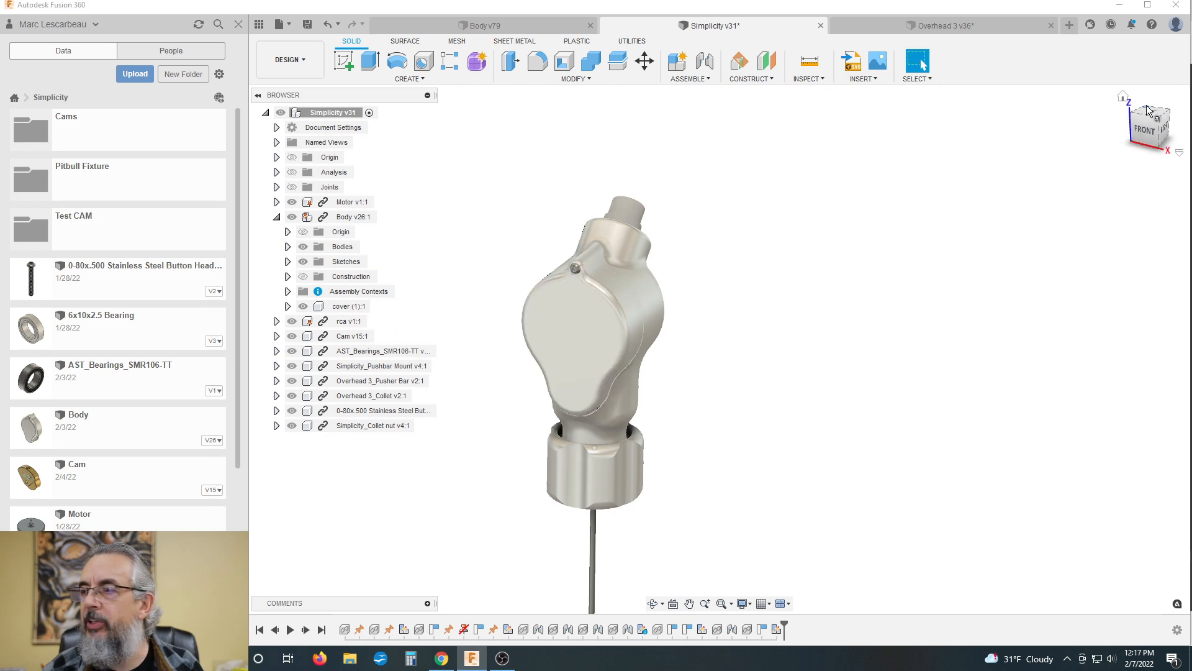
Step: Show the section analysis from the right side and examine the bent pusher bar's path through the cover, body and collet
{"action": "left_click", "coordinate": [1162, 124]}
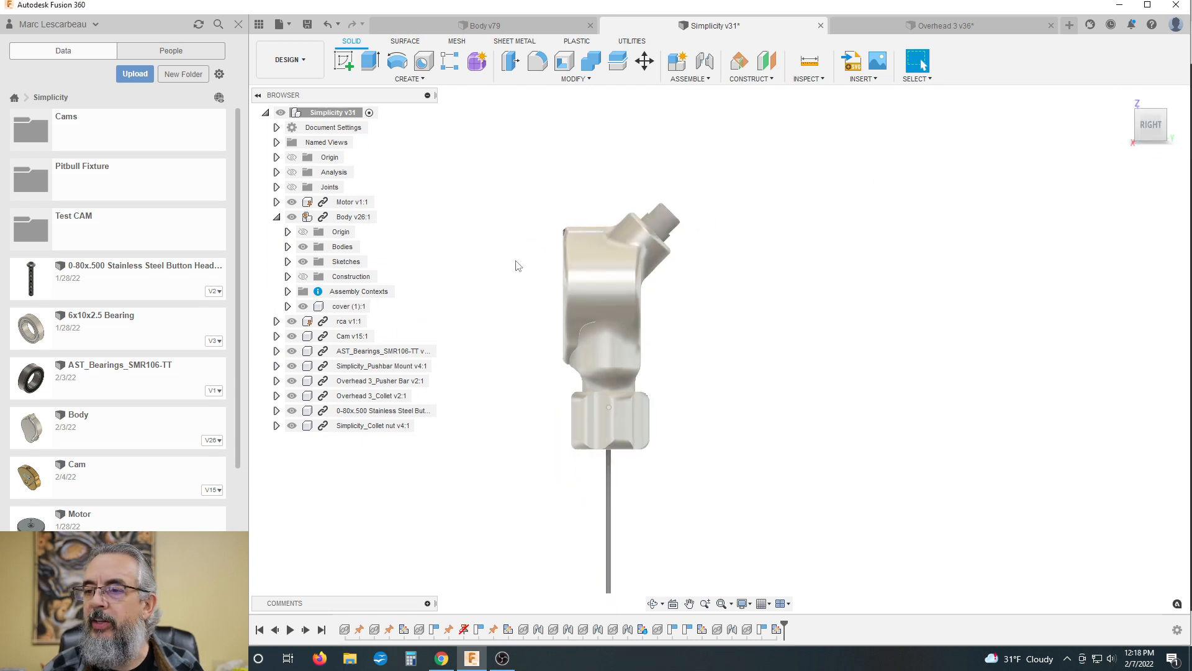
{"action": "left_click", "coordinate": [292, 172]}
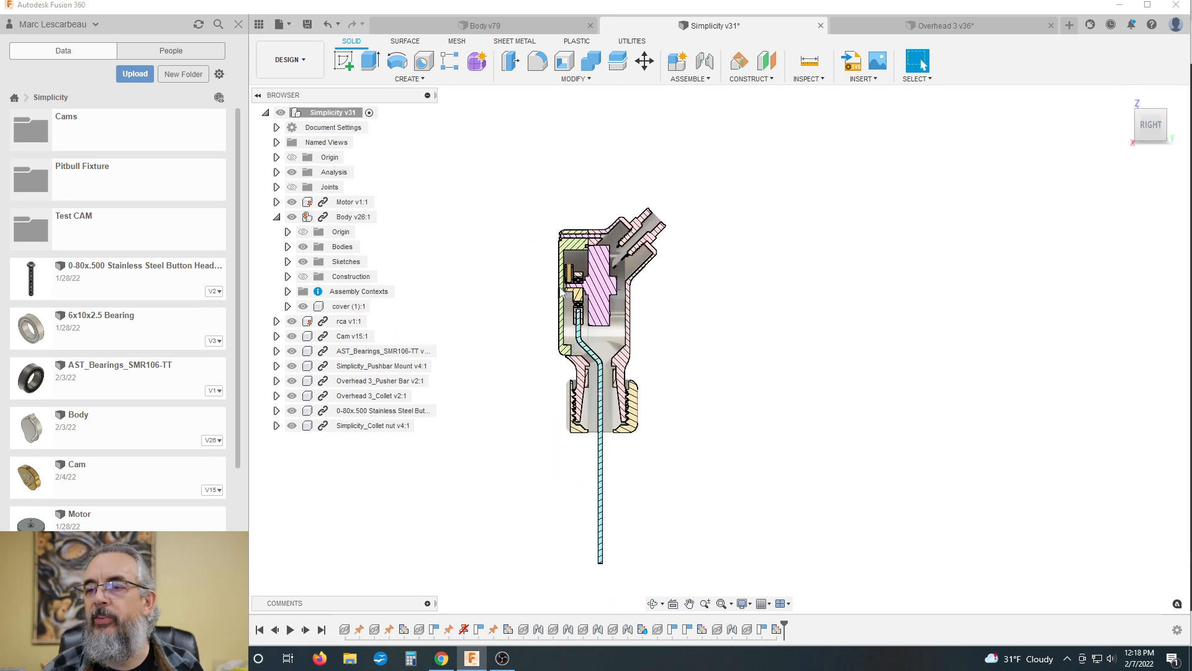
{"action": "scroll", "coordinate": [565, 371], "scroll_direction": "up", "scroll_amount": 4}
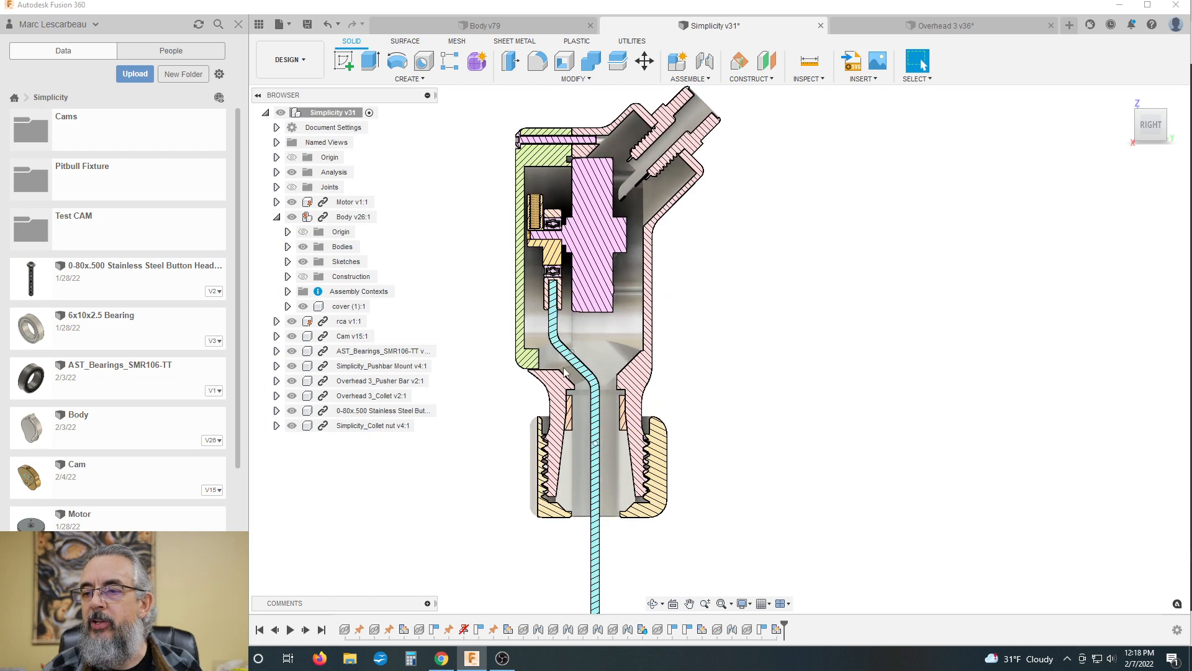
{"action": "scroll", "coordinate": [565, 371], "scroll_direction": "up", "scroll_amount": 2}
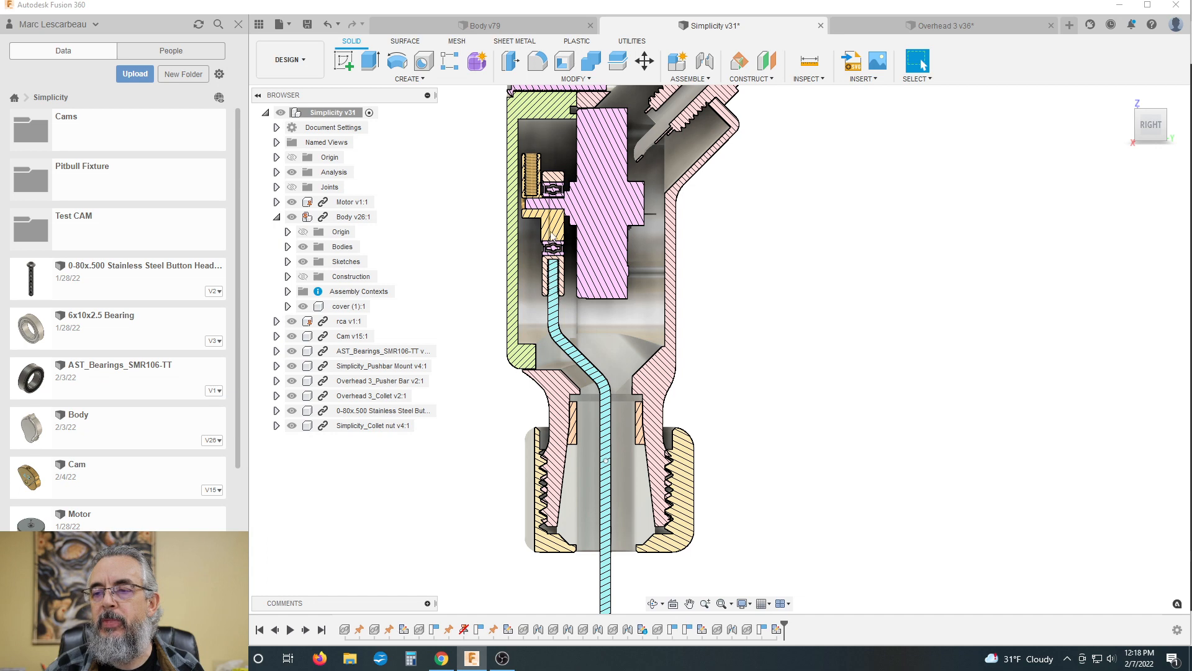
{"action": "scroll", "coordinate": [582, 375], "scroll_direction": "up", "scroll_amount": 5}
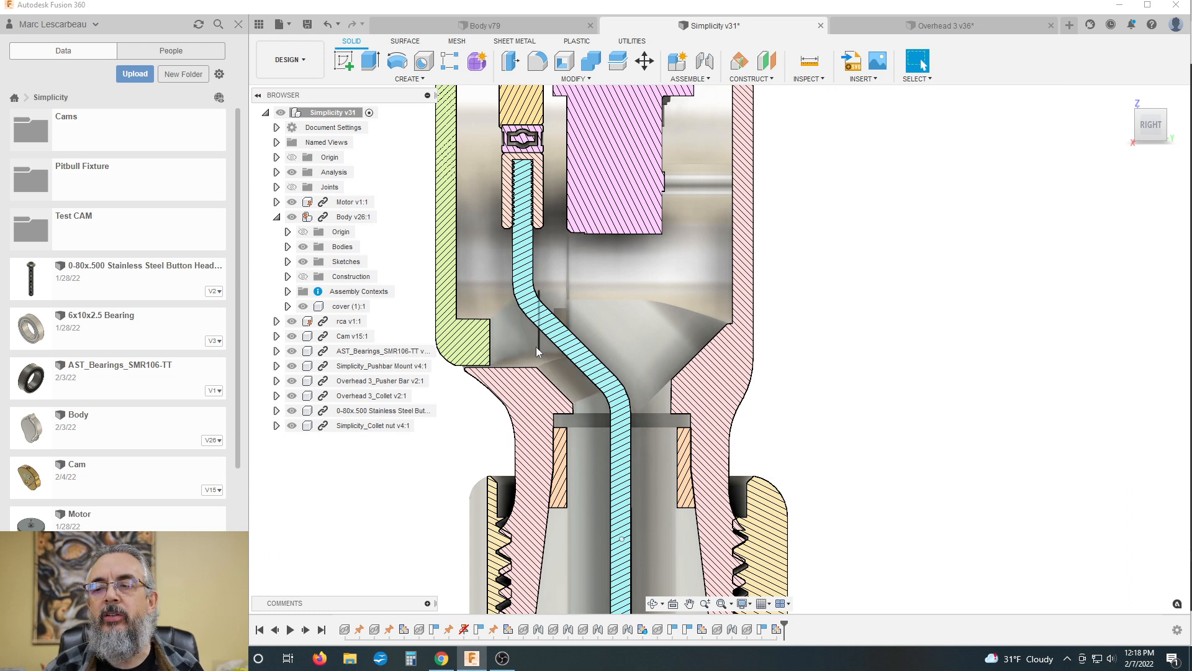
{"action": "scroll", "coordinate": [539, 350], "scroll_direction": "down", "scroll_amount": 2}
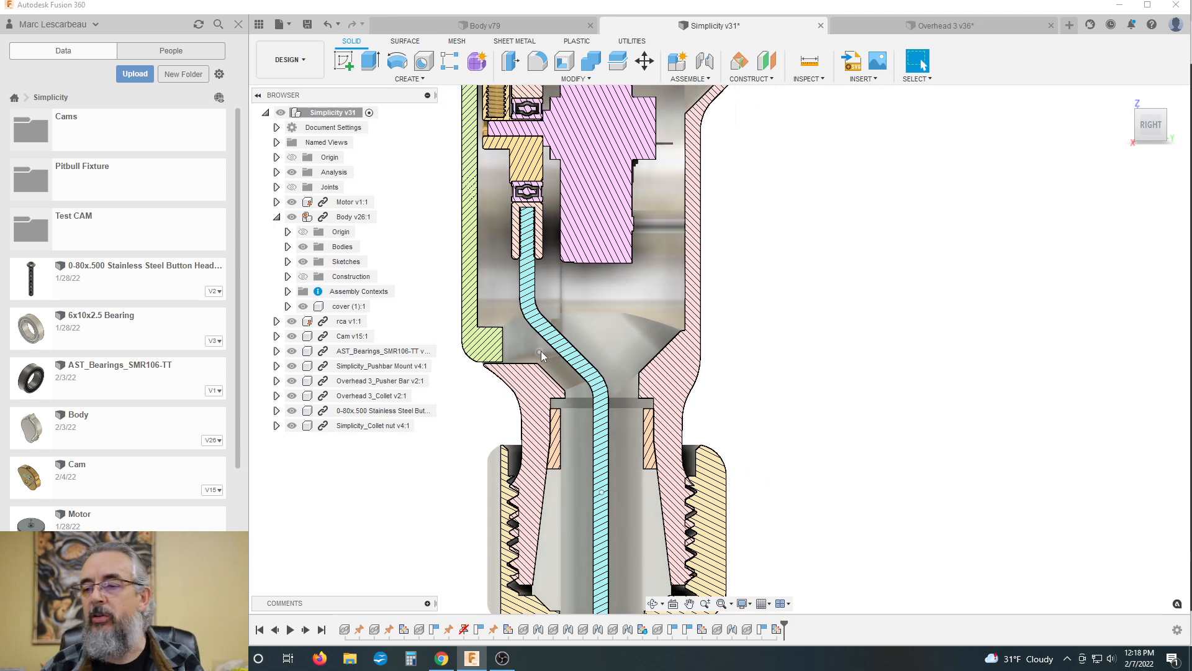
{"action": "scroll", "coordinate": [504, 330], "scroll_direction": "down", "scroll_amount": 2}
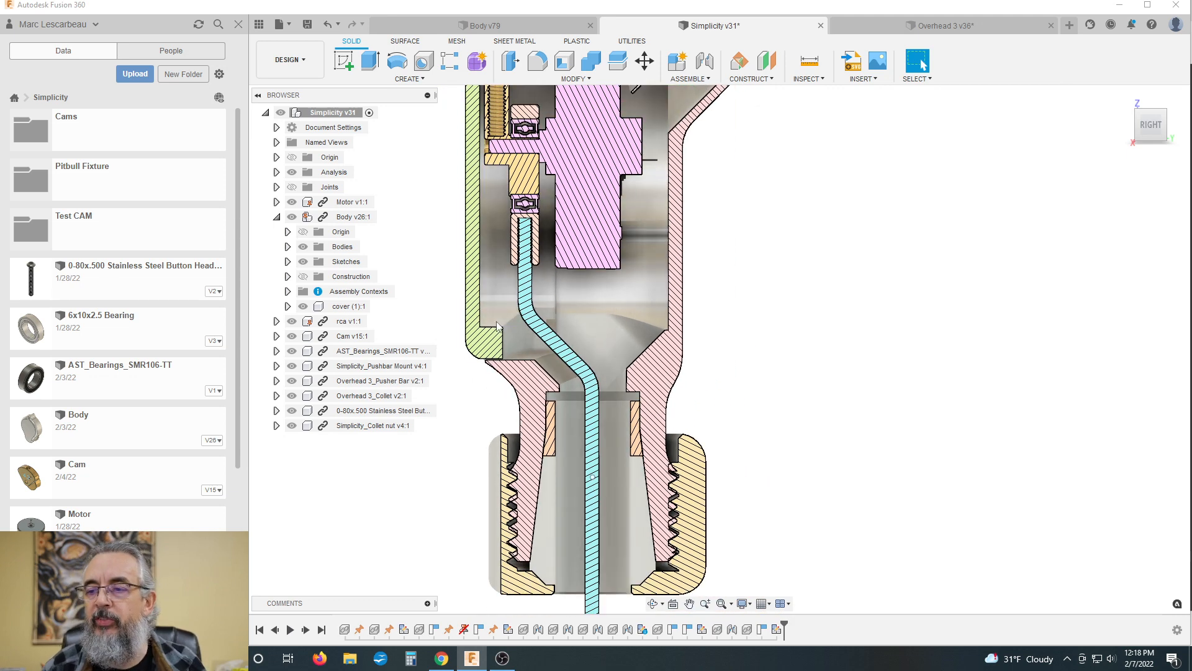
{"action": "scroll", "coordinate": [735, 295], "scroll_direction": "down", "scroll_amount": 1}
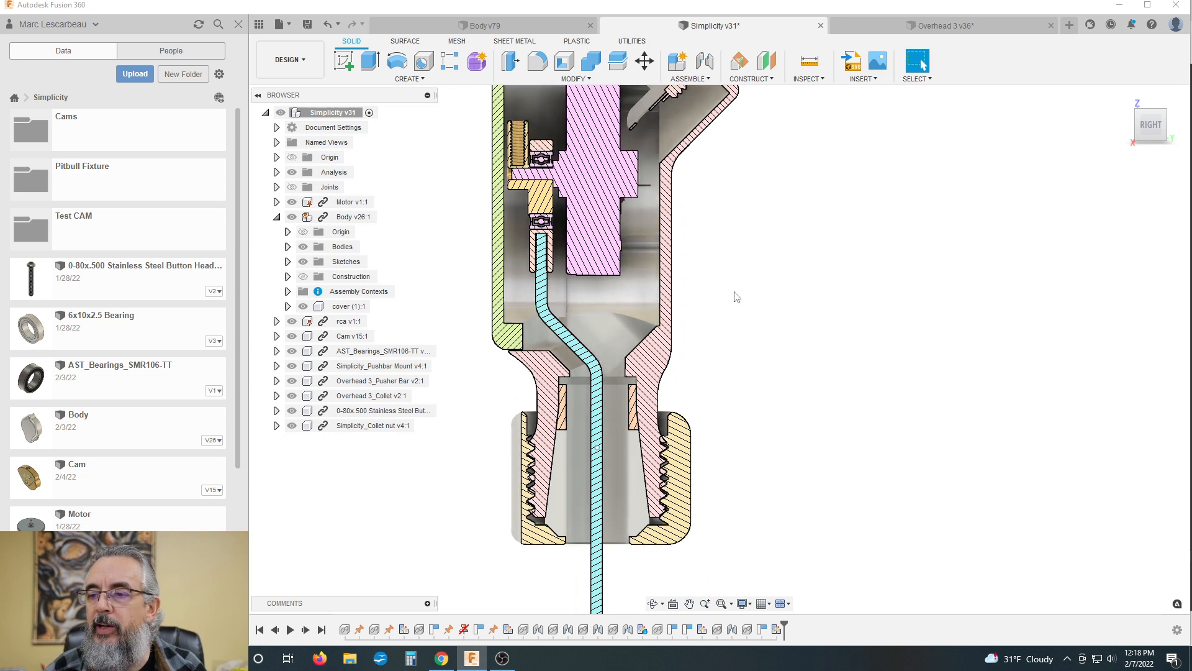
Step: Use Section2 to cut the machine and examine the body, collet and collet nut from the front
{"action": "left_click", "coordinate": [277, 172]}
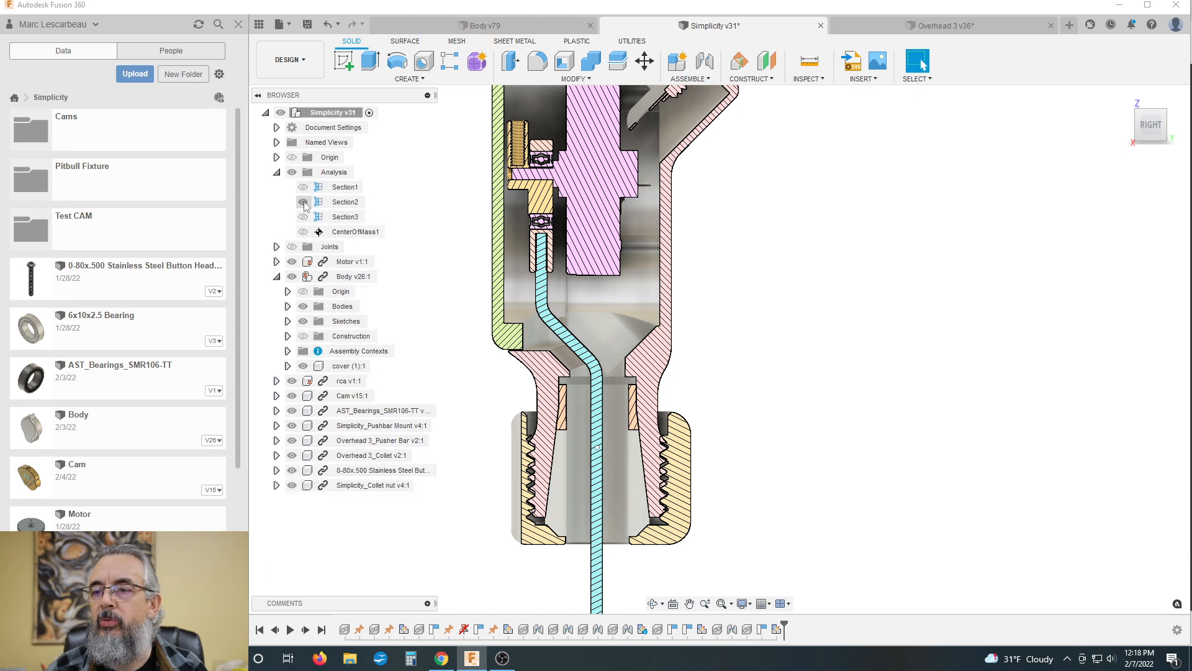
{"action": "left_click", "coordinate": [303, 202]}
{"action": "left_click", "coordinate": [1137, 128]}
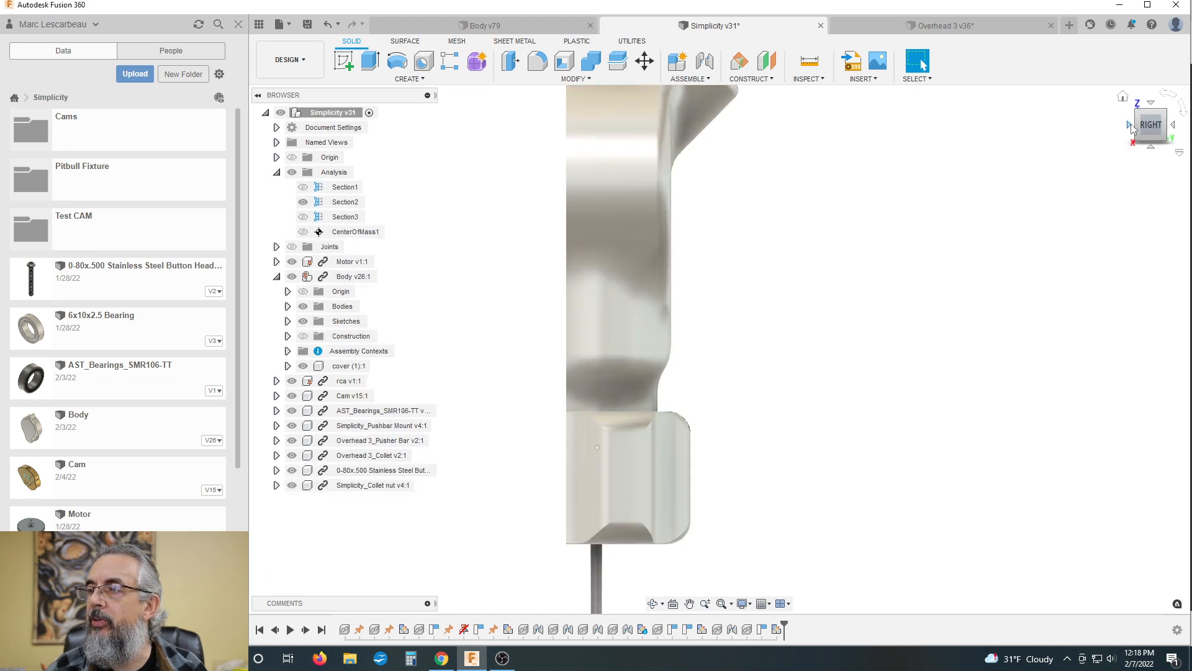
{"action": "scroll", "coordinate": [1087, 218], "scroll_direction": "down", "scroll_amount": 3}
{"action": "scroll", "coordinate": [729, 366], "scroll_direction": "up", "scroll_amount": 3}
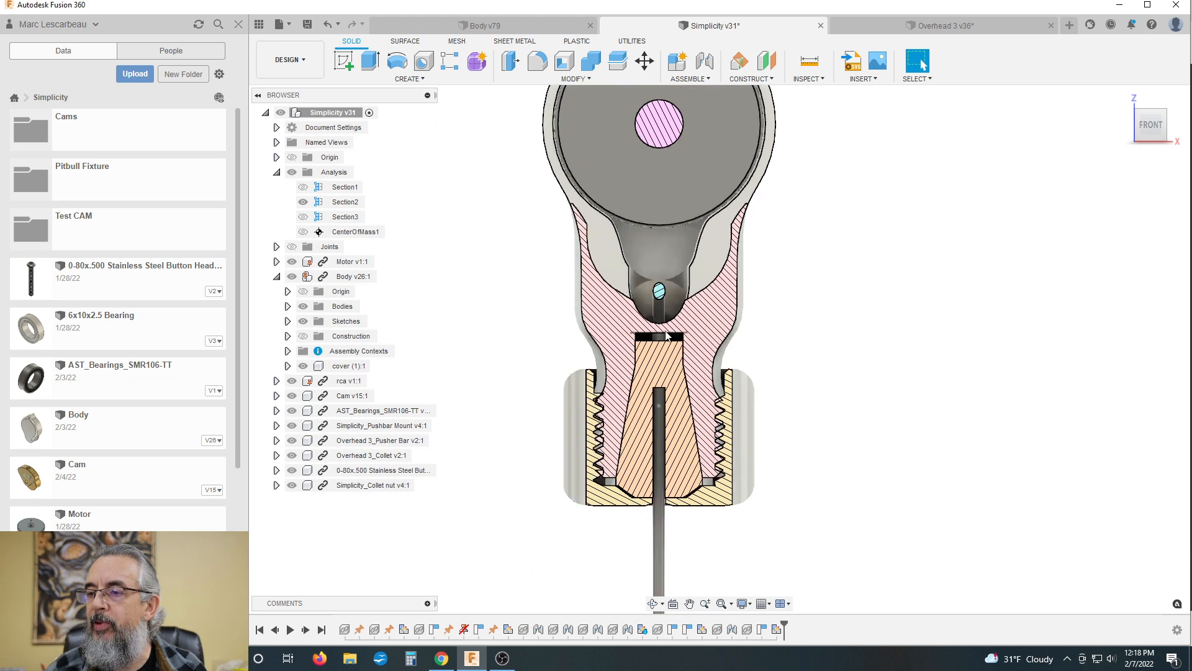
{"action": "scroll", "coordinate": [663, 338], "scroll_direction": "down", "scroll_amount": 3}
{"action": "scroll", "coordinate": [662, 277], "scroll_direction": "up", "scroll_amount": 3}
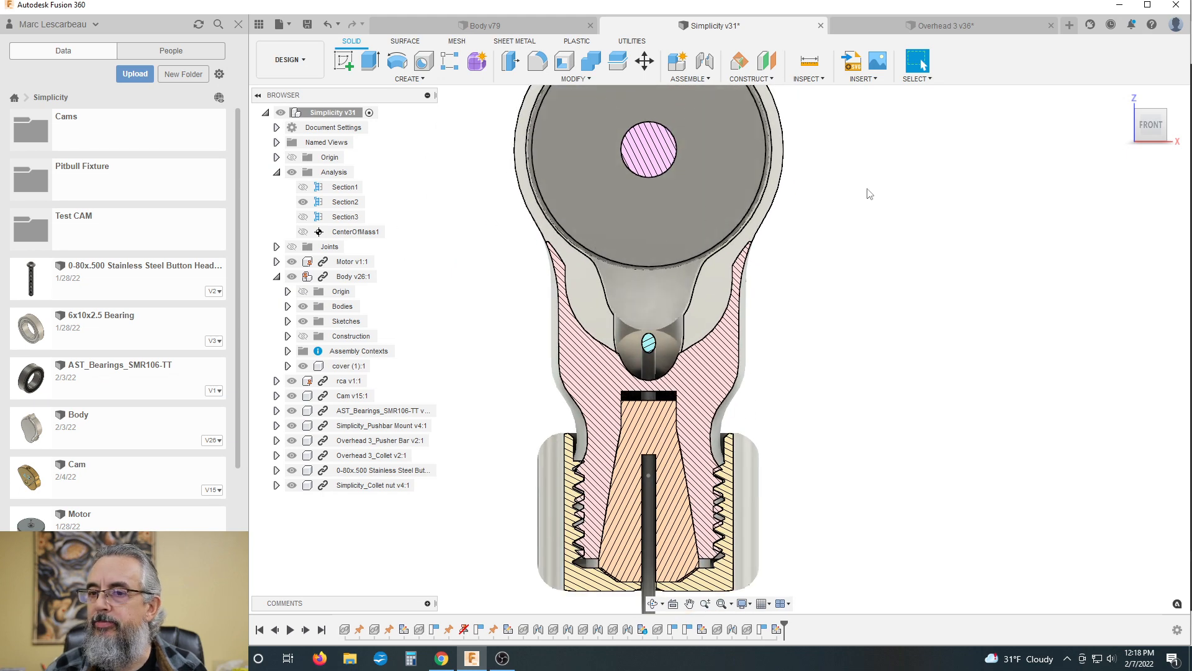
Step: Hide Section2 and preview a new section analysis from the cover's flat front face at a Y distance of -5 mm
{"action": "left_click", "coordinate": [303, 202]}
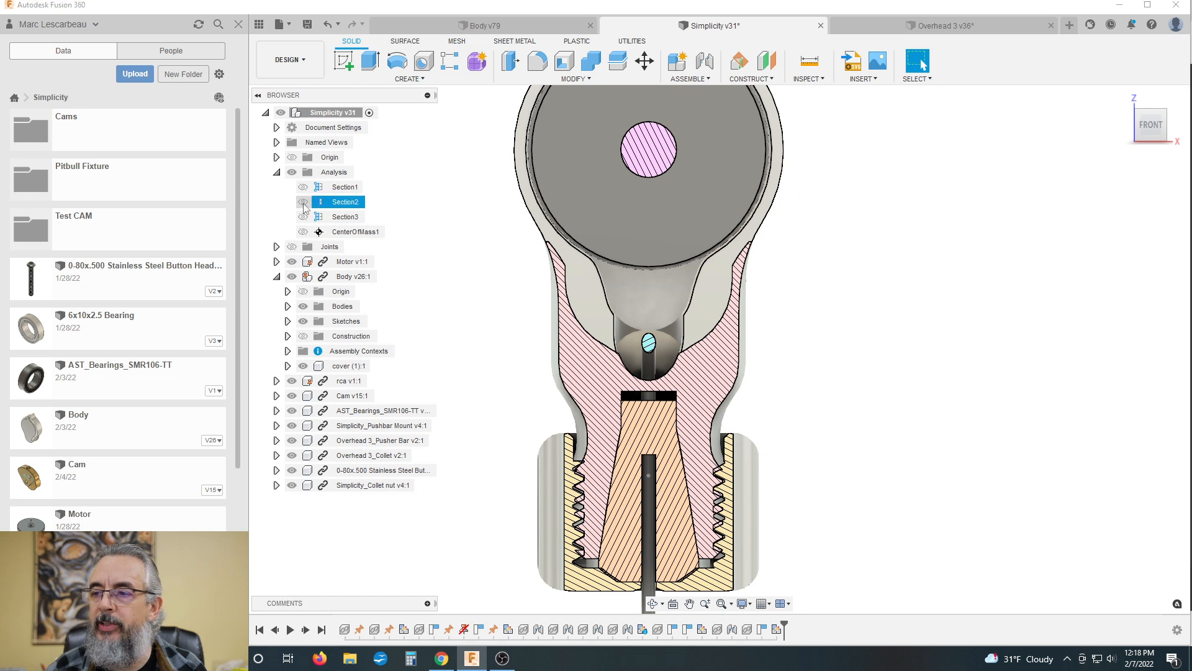
{"action": "left_click", "coordinate": [808, 79]}
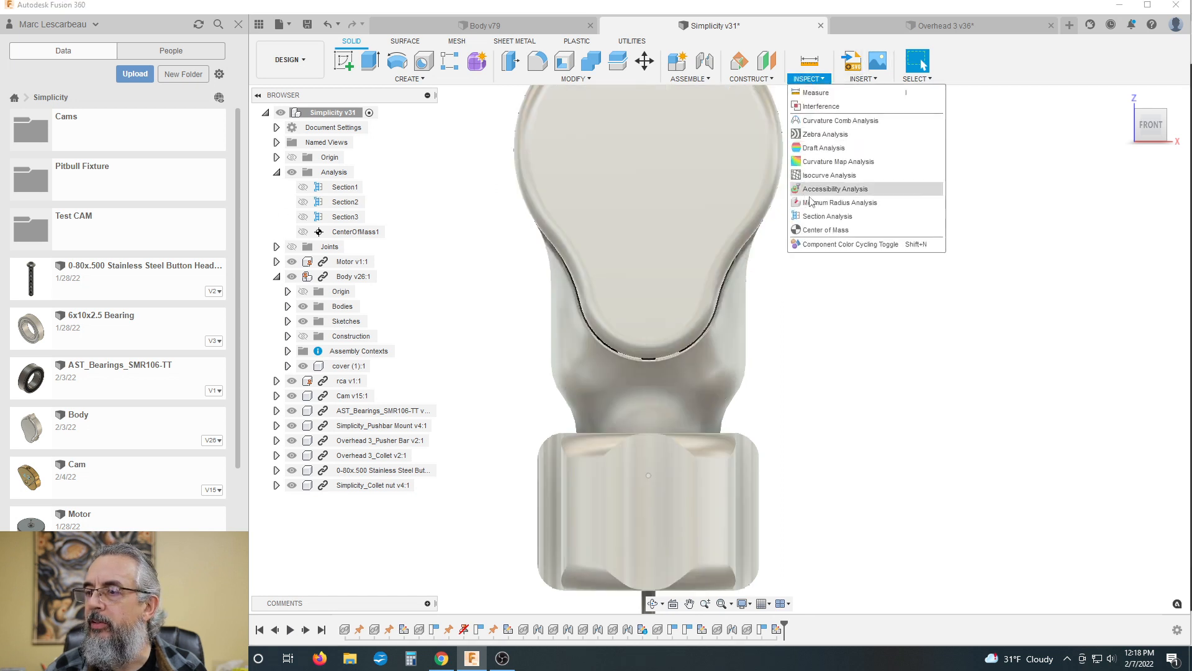
{"action": "left_click", "coordinate": [843, 216]}
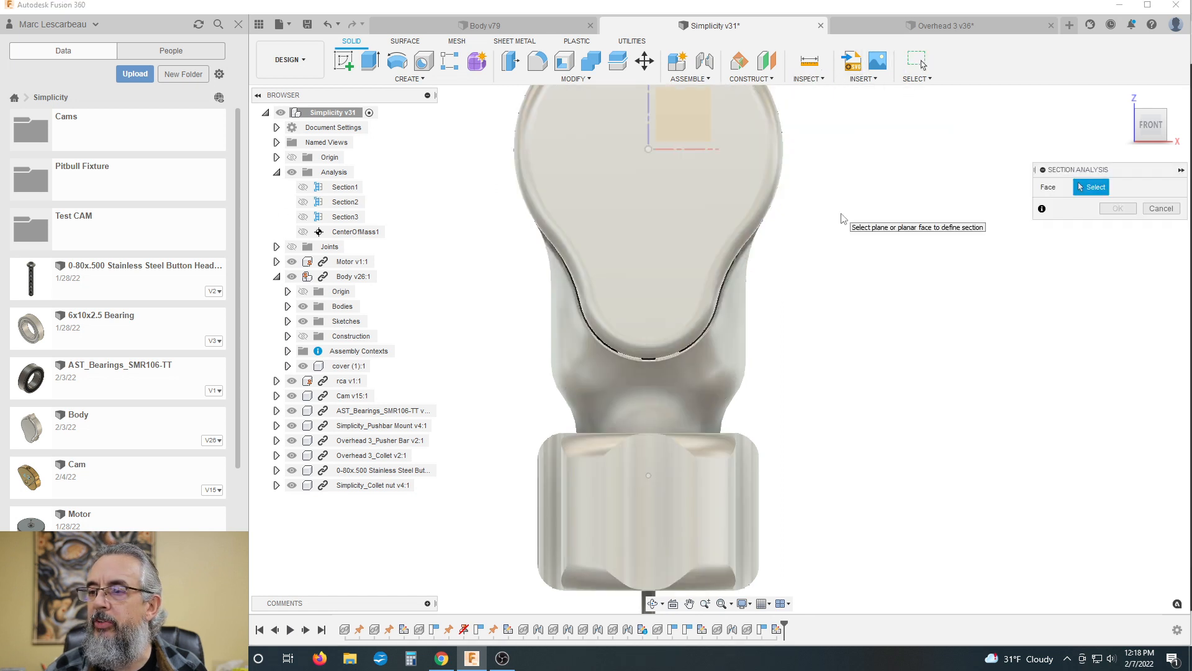
{"action": "left_click", "coordinate": [695, 122]}
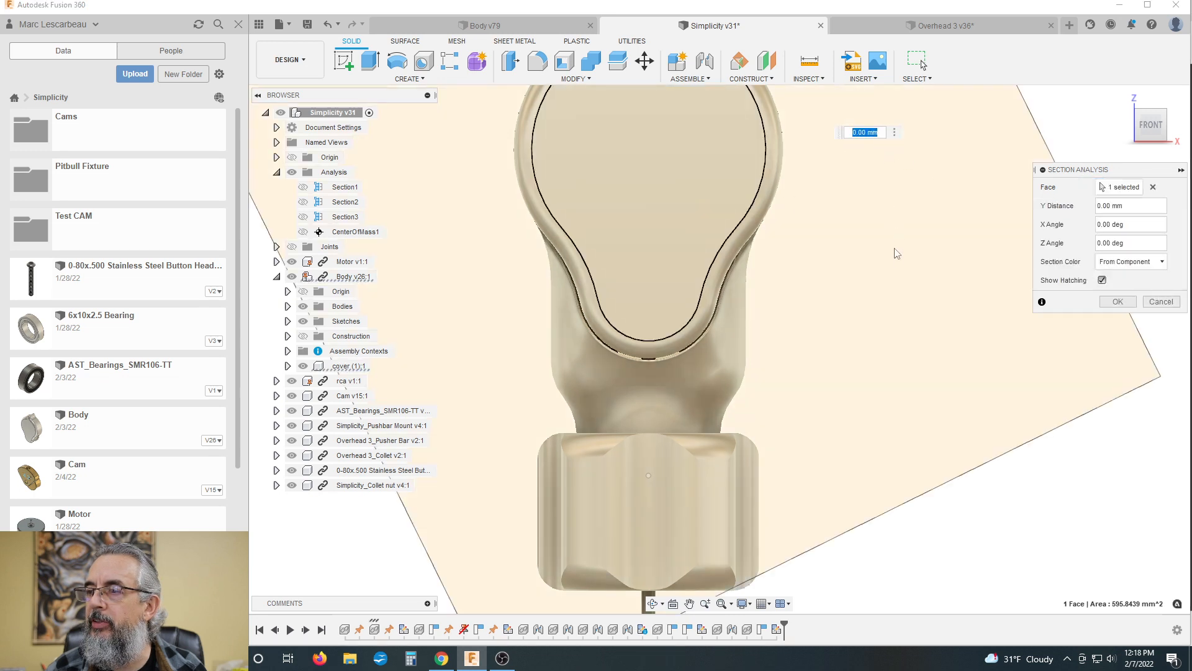
{"action": "middle_click_drag", "start_coordinate": [898, 255], "coordinate": [633, 192], "text": "shift"}
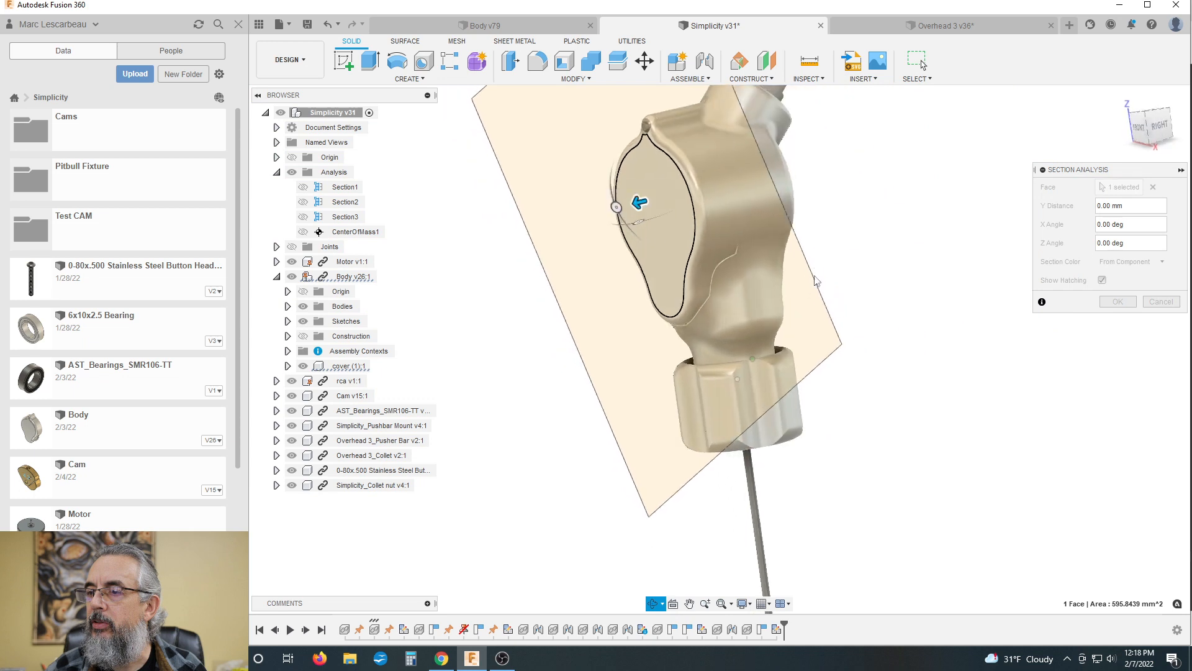
{"action": "left_click_drag", "start_coordinate": [643, 200], "coordinate": [666, 197]}
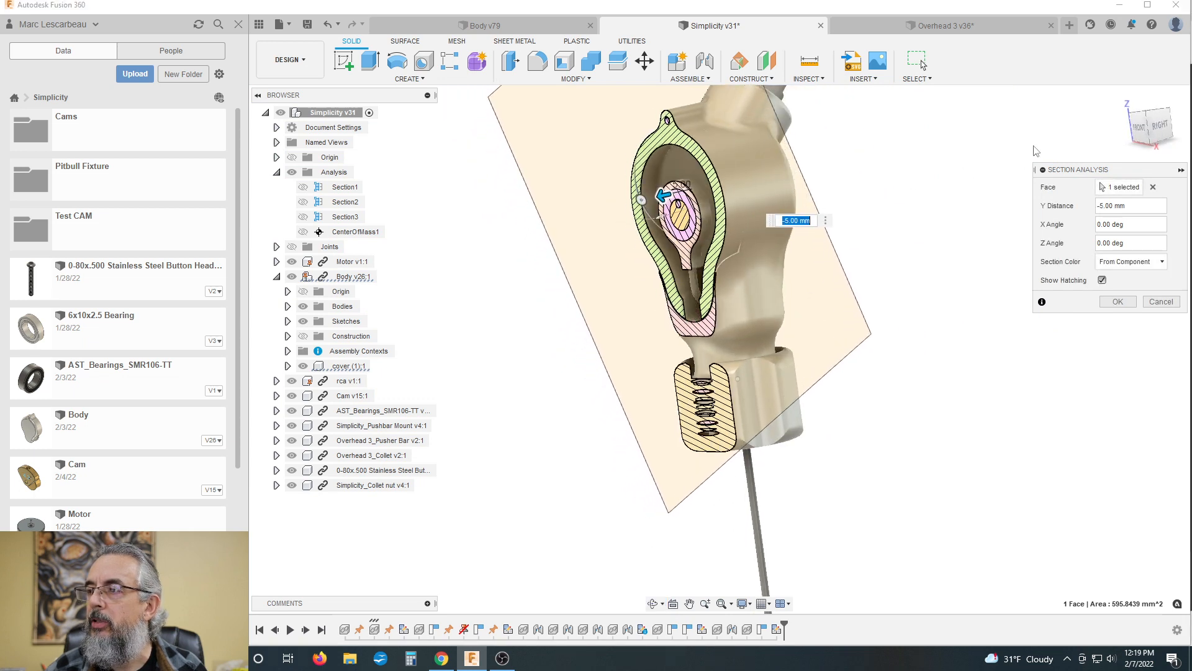
Step: Examine the cover, cam bearing and pusher bar clearance in the section from the front, and discard the section analysis
{"action": "left_click", "coordinate": [1135, 132]}
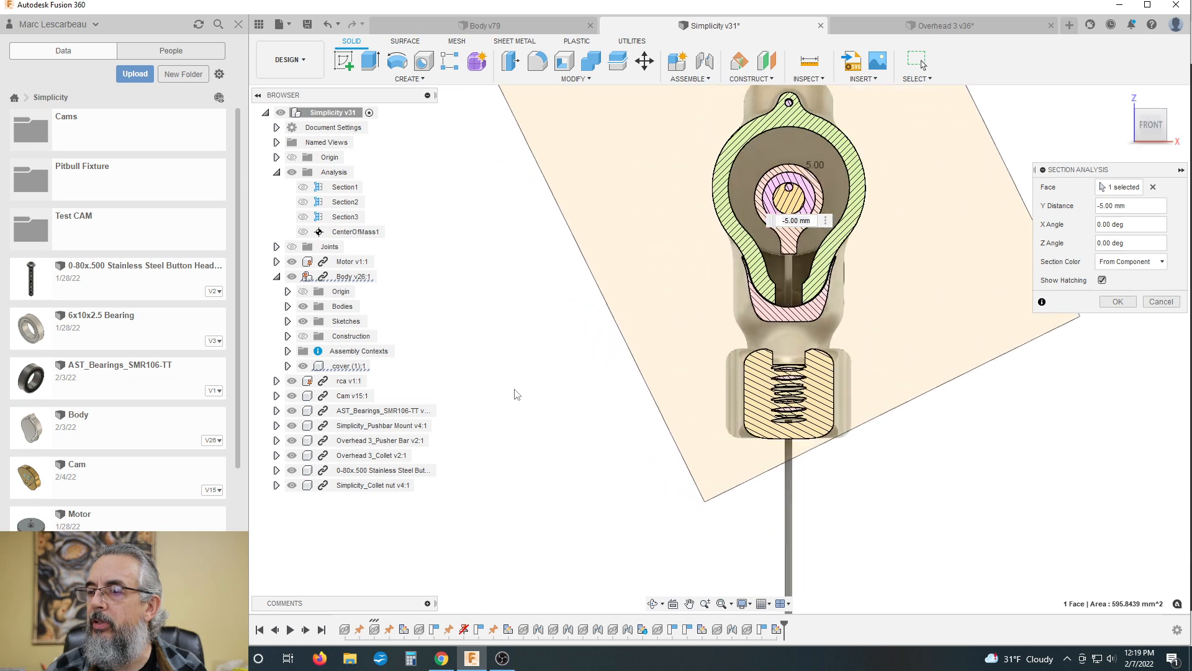
{"action": "scroll", "coordinate": [552, 373], "scroll_direction": "down", "scroll_amount": 3}
{"action": "scroll", "coordinate": [835, 222], "scroll_direction": "up", "scroll_amount": 1}
{"action": "scroll", "coordinate": [628, 329], "scroll_direction": "up", "scroll_amount": 2}
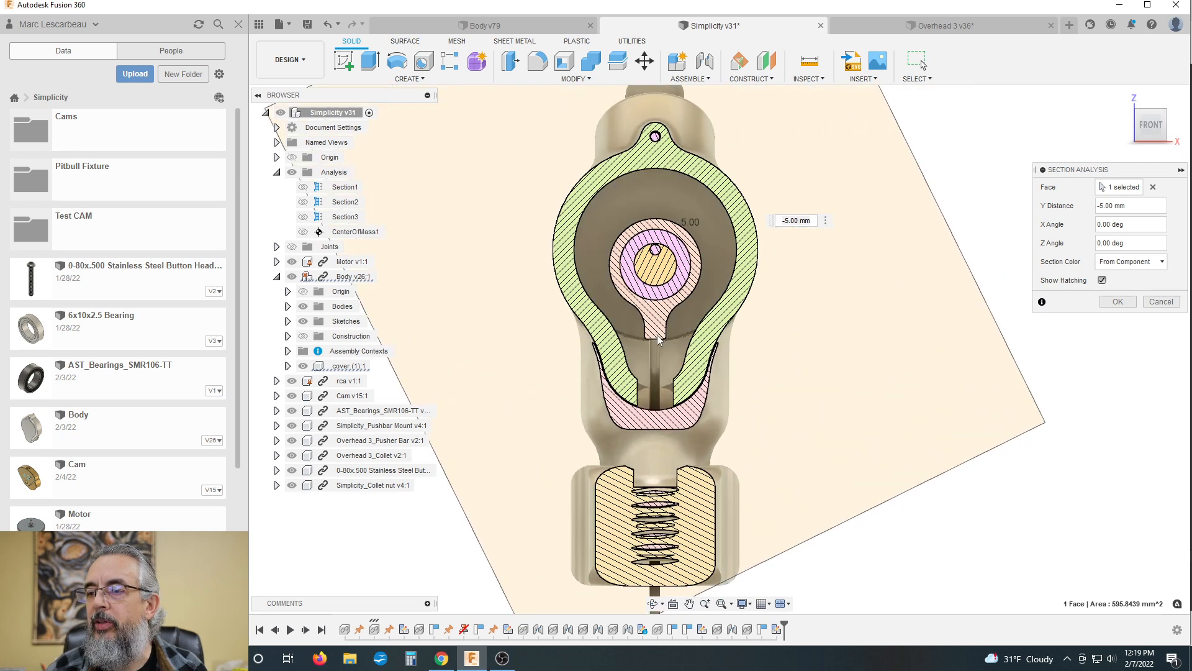
{"action": "scroll", "coordinate": [640, 330], "scroll_direction": "up", "scroll_amount": 2}
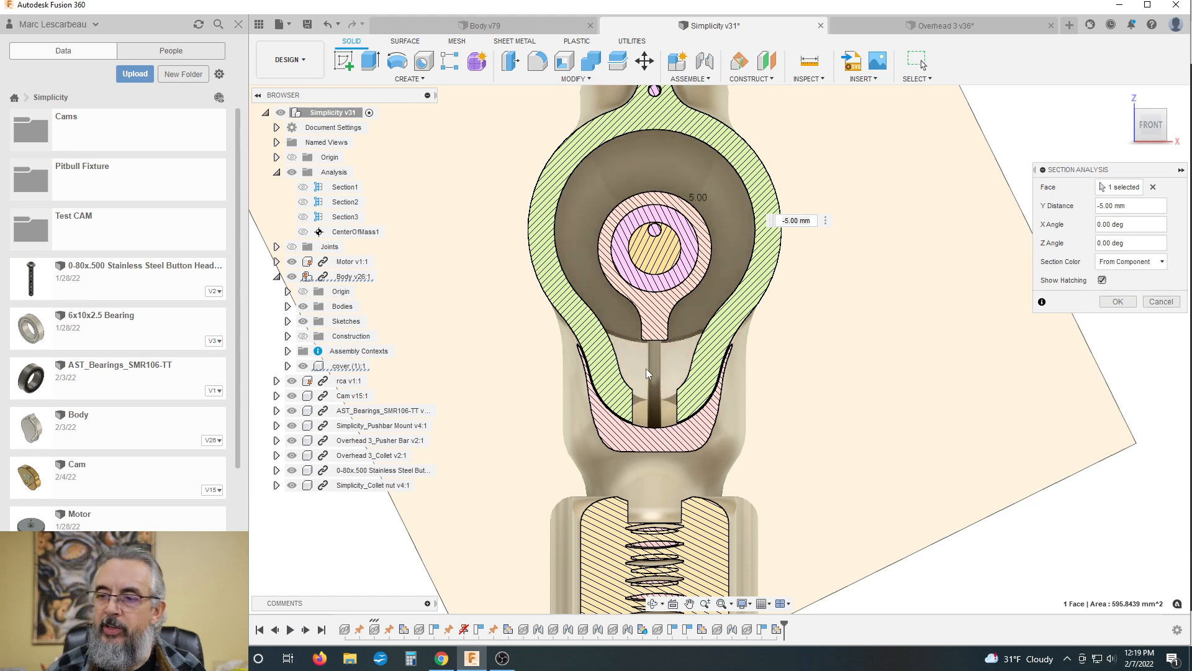
{"action": "scroll", "coordinate": [625, 280], "scroll_direction": "down", "scroll_amount": 3}
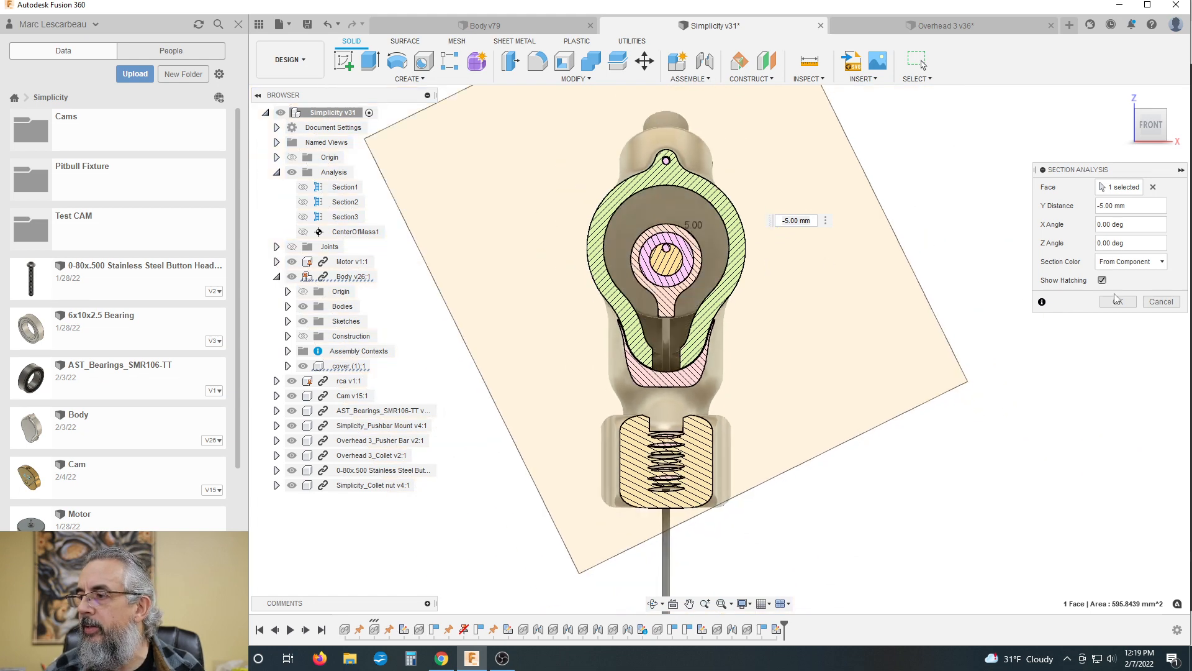
{"action": "left_click", "coordinate": [1159, 301]}
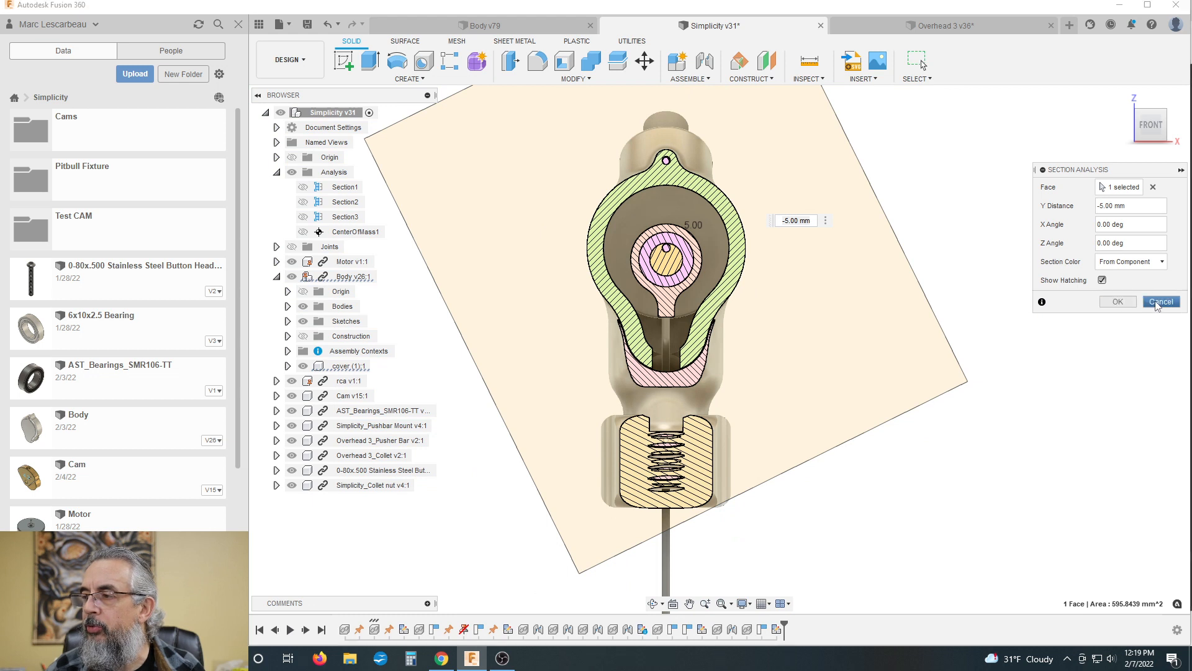
Step: Examine the exterior of the assembled Simplicity machine, including the cover, its screw, the body and the collet nut
{"action": "scroll", "coordinate": [745, 320], "scroll_direction": "down", "scroll_amount": 2}
{"action": "middle_click_drag", "start_coordinate": [683, 314], "coordinate": [737, 325], "text": "shift"}
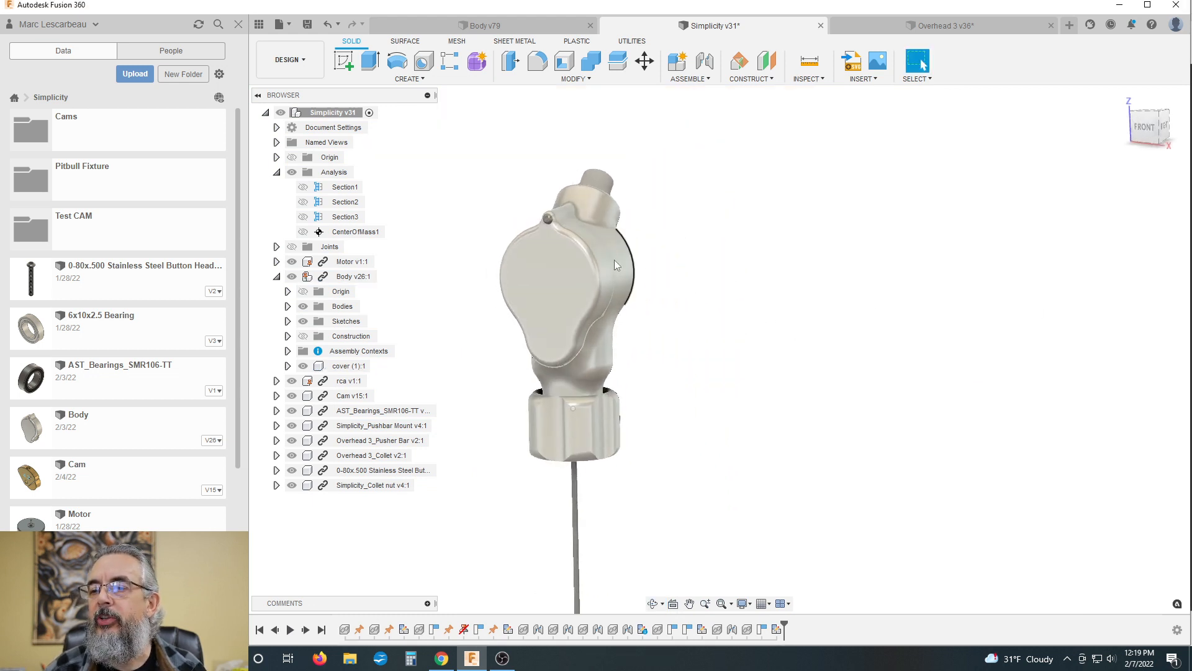
{"action": "scroll", "coordinate": [699, 259], "scroll_direction": "up", "scroll_amount": 2}
{"action": "middle_click_drag", "start_coordinate": [520, 266], "coordinate": [723, 258], "text": "shift"}
{"action": "scroll", "coordinate": [715, 257], "scroll_direction": "up", "scroll_amount": 2}
{"action": "scroll", "coordinate": [723, 258], "scroll_direction": "down", "scroll_amount": 2}
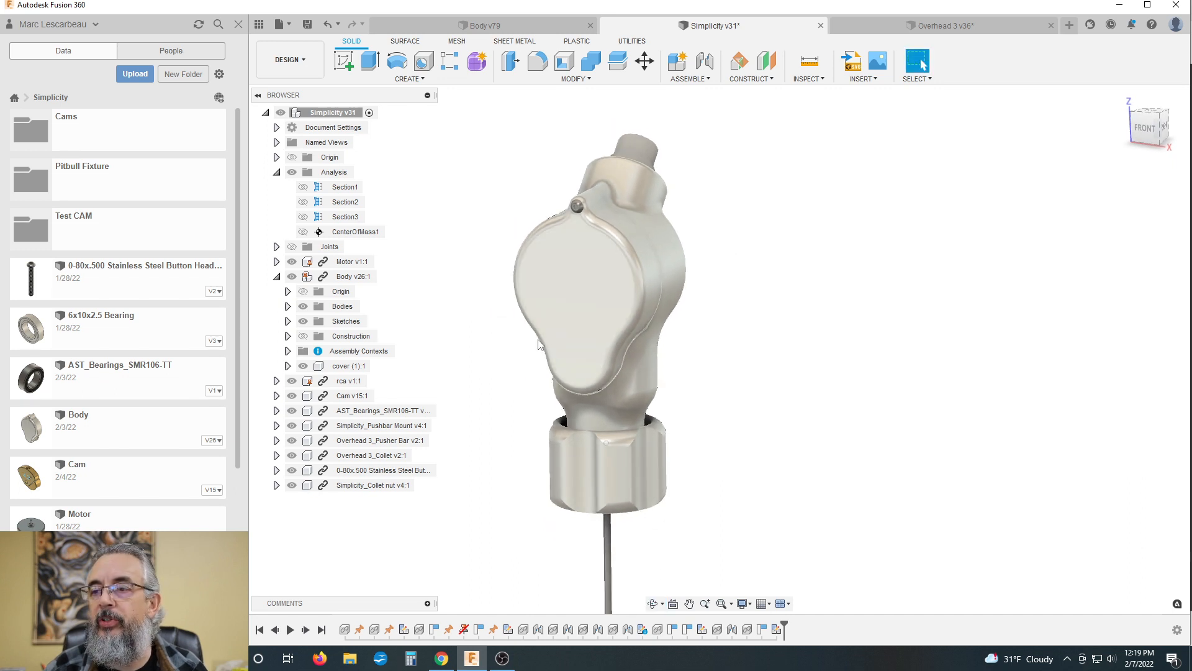
{"action": "scroll", "coordinate": [541, 343], "scroll_direction": "down", "scroll_amount": 1}
{"action": "scroll", "coordinate": [633, 273], "scroll_direction": "up", "scroll_amount": 2}
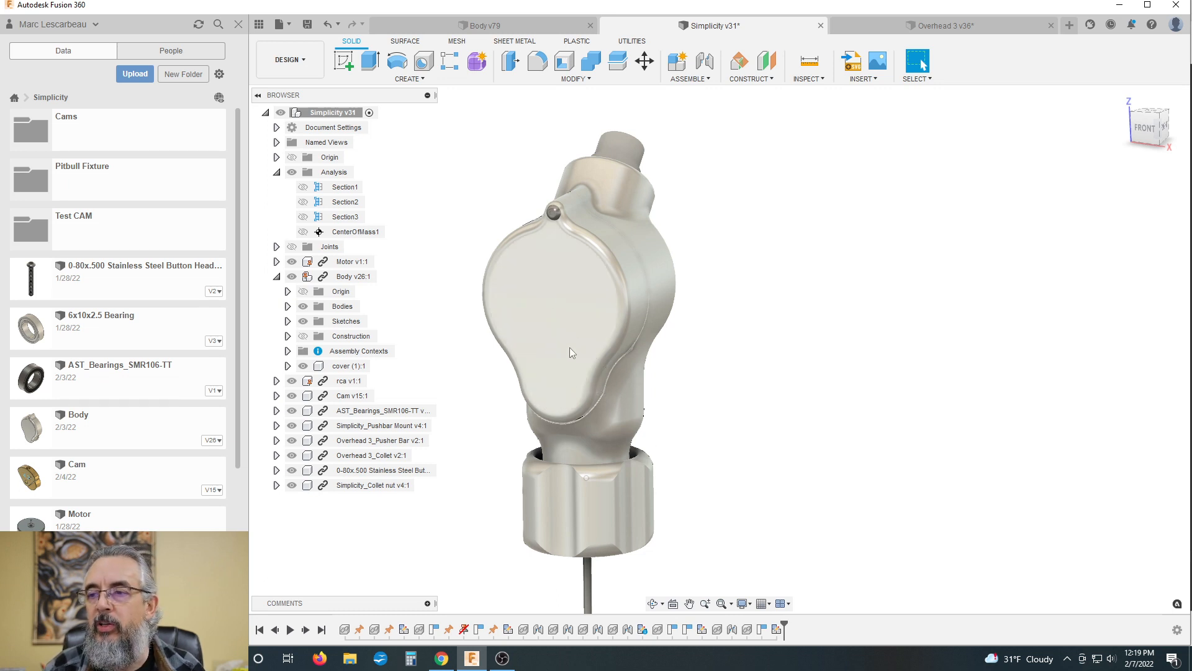
{"action": "left_click_drag", "start_coordinate": [549, 227], "coordinate": [538, 383]}
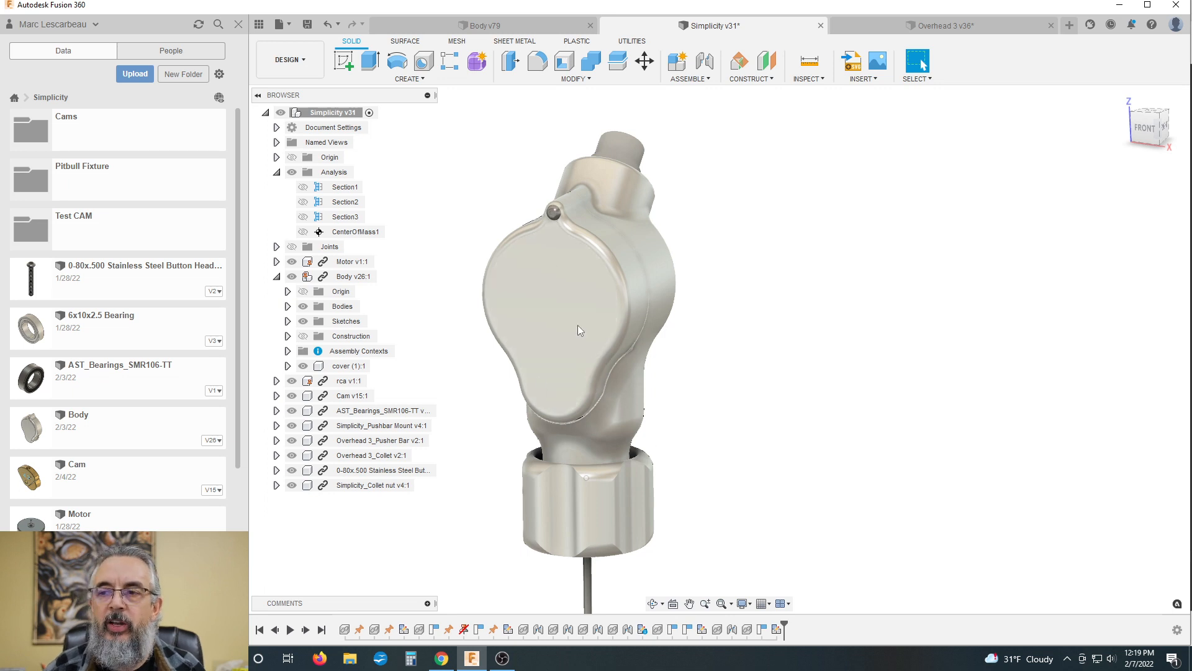
{"action": "scroll", "coordinate": [516, 292], "scroll_direction": "down", "scroll_amount": 1}
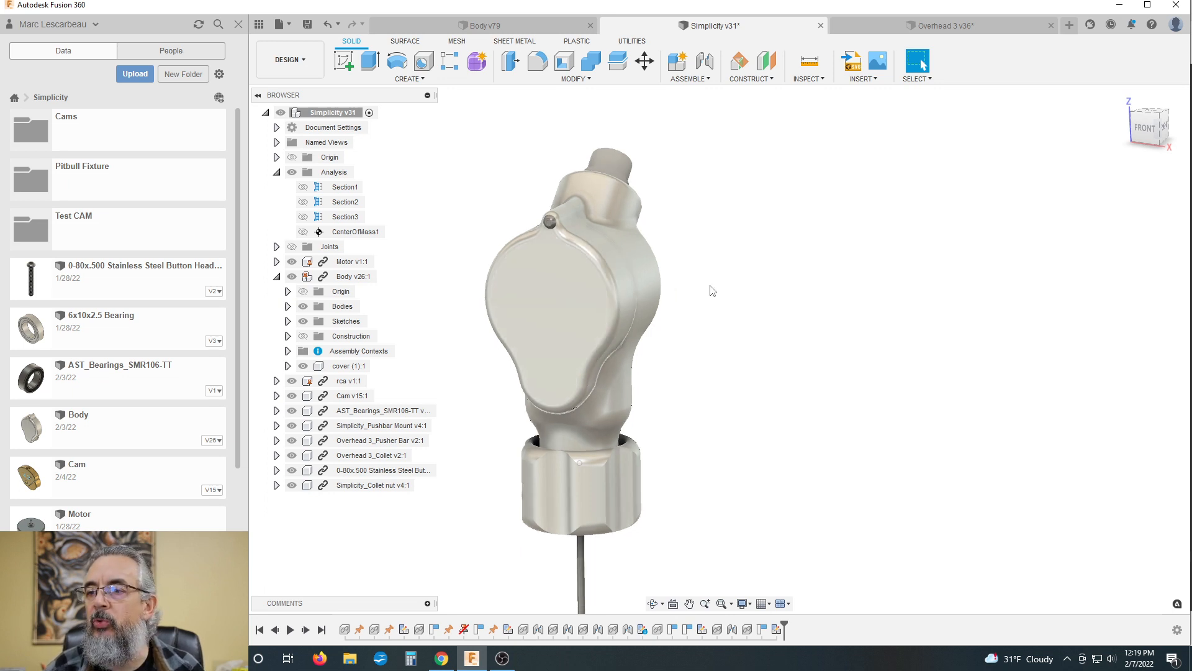
{"action": "middle_click_drag", "start_coordinate": [711, 300], "coordinate": [707, 293], "text": "shift"}
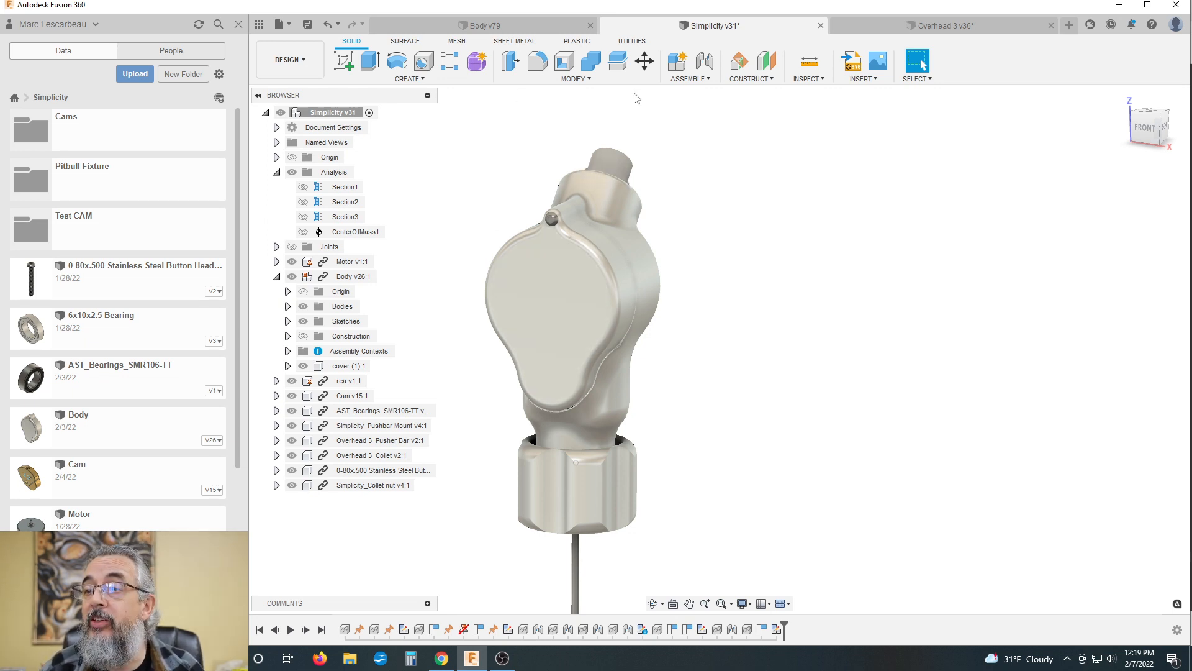
Step: Switch to the Body v79 document and examine the multi-sided machining fixture with its mounted body, cover, collet nut and cam parts
{"action": "left_click", "coordinate": [488, 24]}
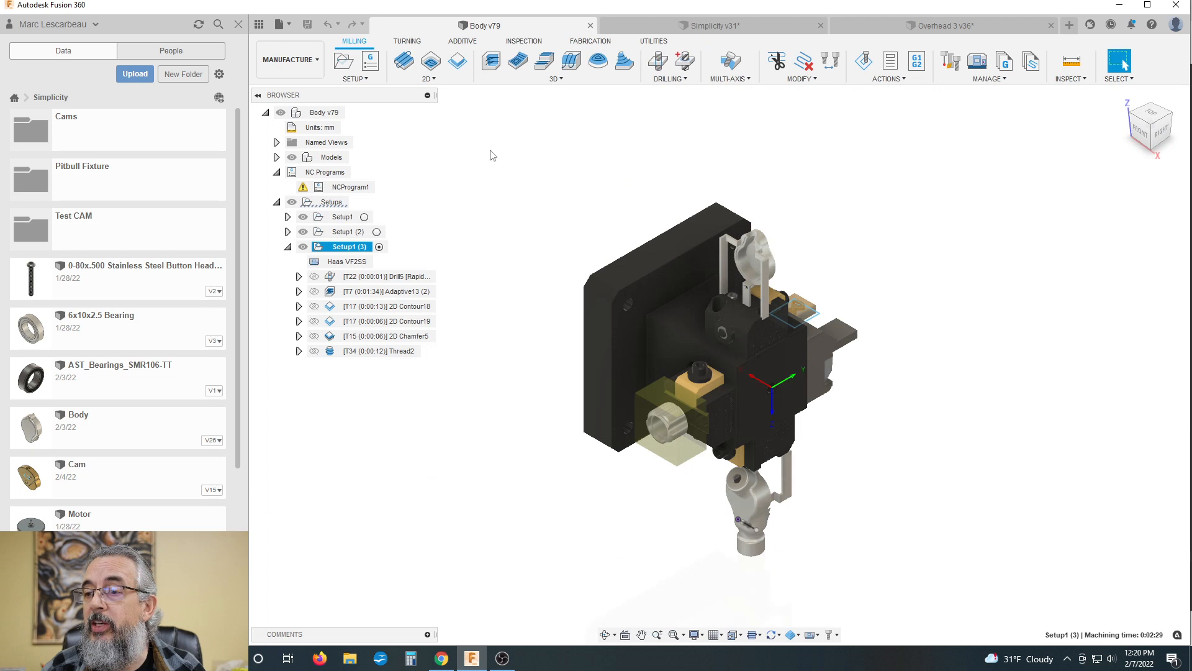
{"action": "scroll", "coordinate": [552, 212], "scroll_direction": "down", "scroll_amount": 2}
{"action": "middle_click_drag", "start_coordinate": [539, 250], "coordinate": [575, 197], "text": "shift"}
{"action": "scroll", "coordinate": [615, 218], "scroll_direction": "up", "scroll_amount": 3}
{"action": "scroll", "coordinate": [577, 201], "scroll_direction": "down", "scroll_amount": 2}
{"action": "scroll", "coordinate": [560, 283], "scroll_direction": "up", "scroll_amount": 2}
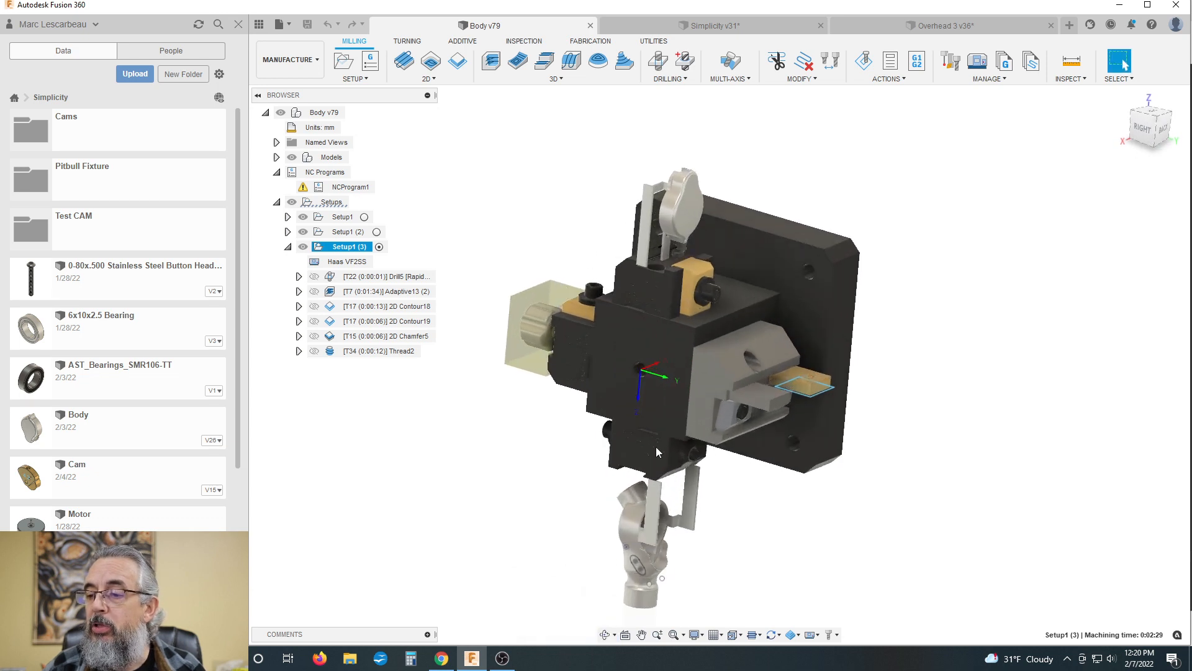
{"action": "scroll", "coordinate": [633, 308], "scroll_direction": "down", "scroll_amount": 3}
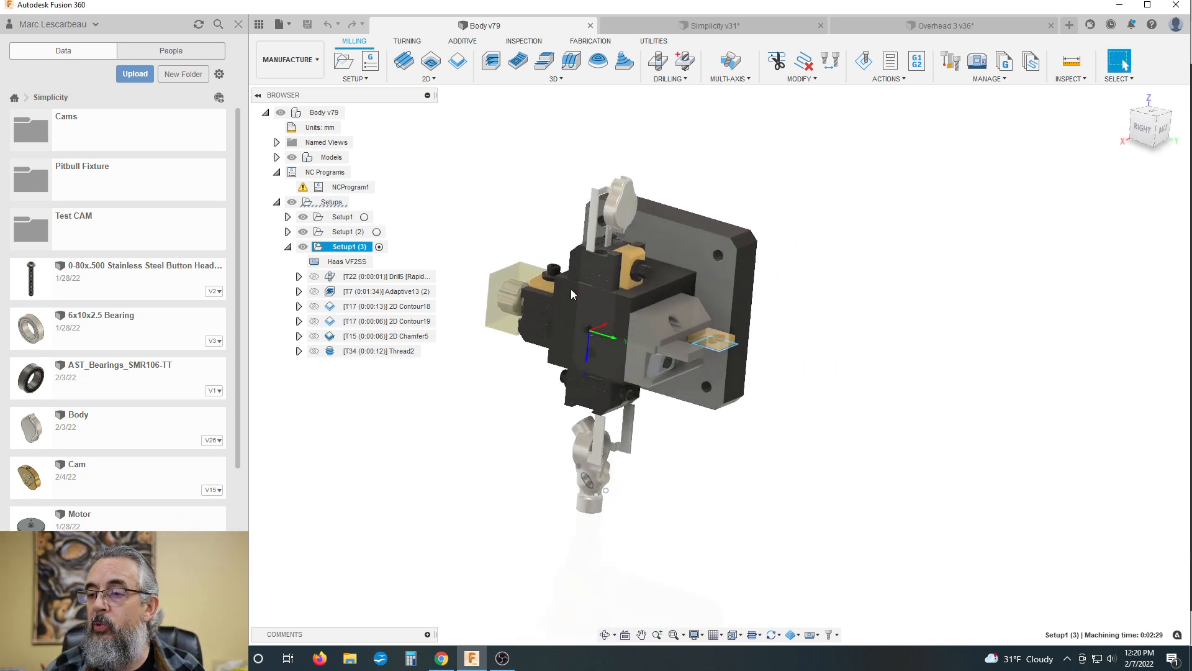
{"action": "scroll", "coordinate": [571, 289], "scroll_direction": "up", "scroll_amount": 2}
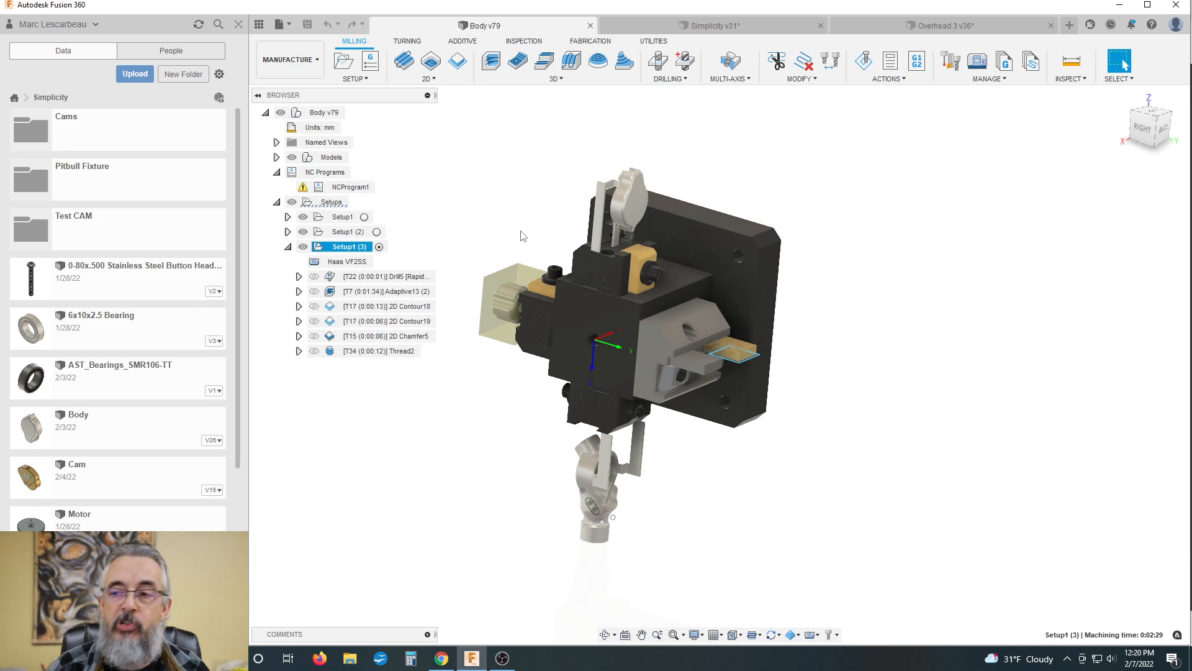
{"action": "middle_click_drag", "start_coordinate": [748, 194], "coordinate": [671, 311], "text": "shift"}
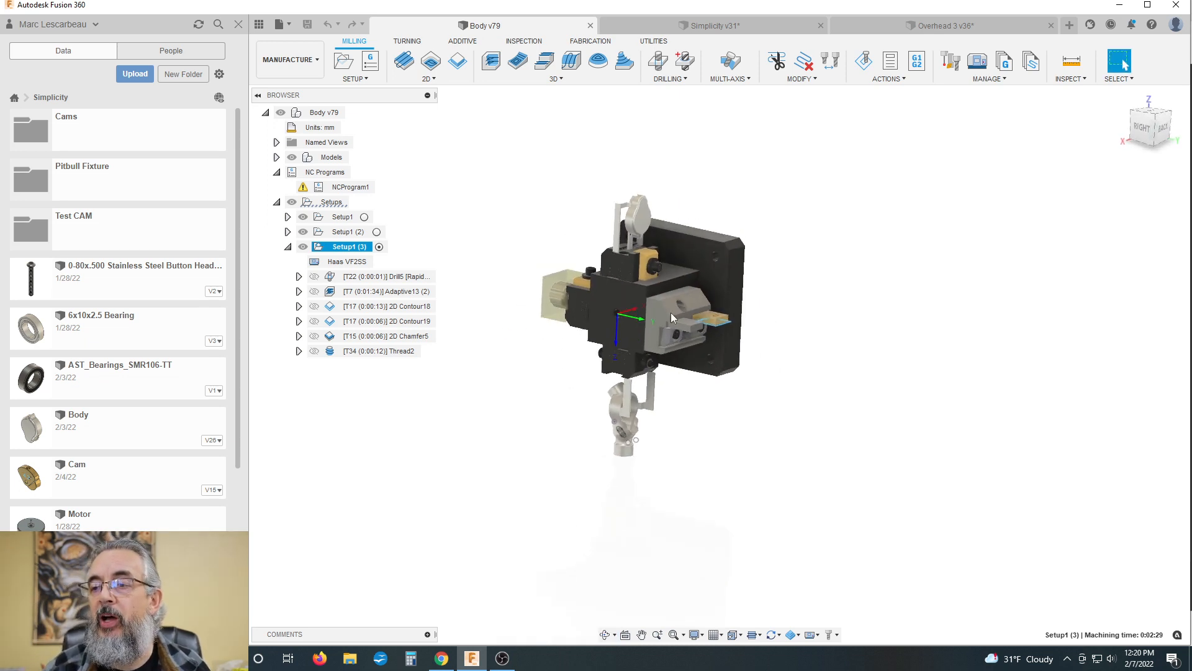
{"action": "scroll", "coordinate": [621, 309], "scroll_direction": "up", "scroll_amount": 2}
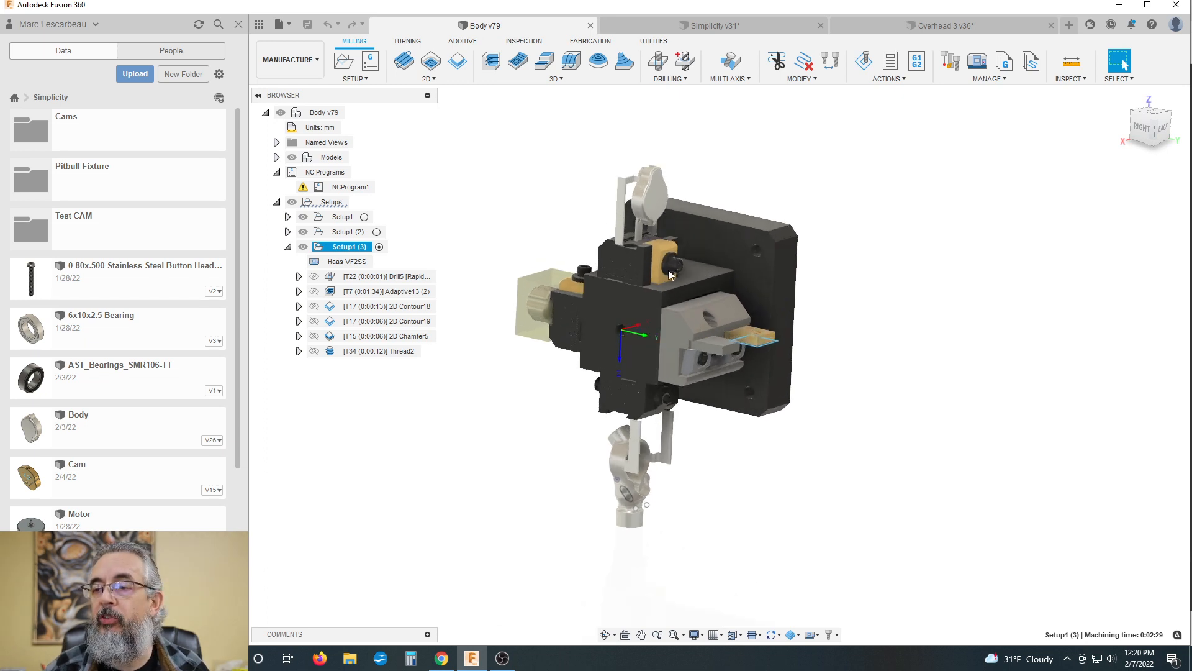
{"action": "scroll", "coordinate": [615, 292], "scroll_direction": "down", "scroll_amount": 2}
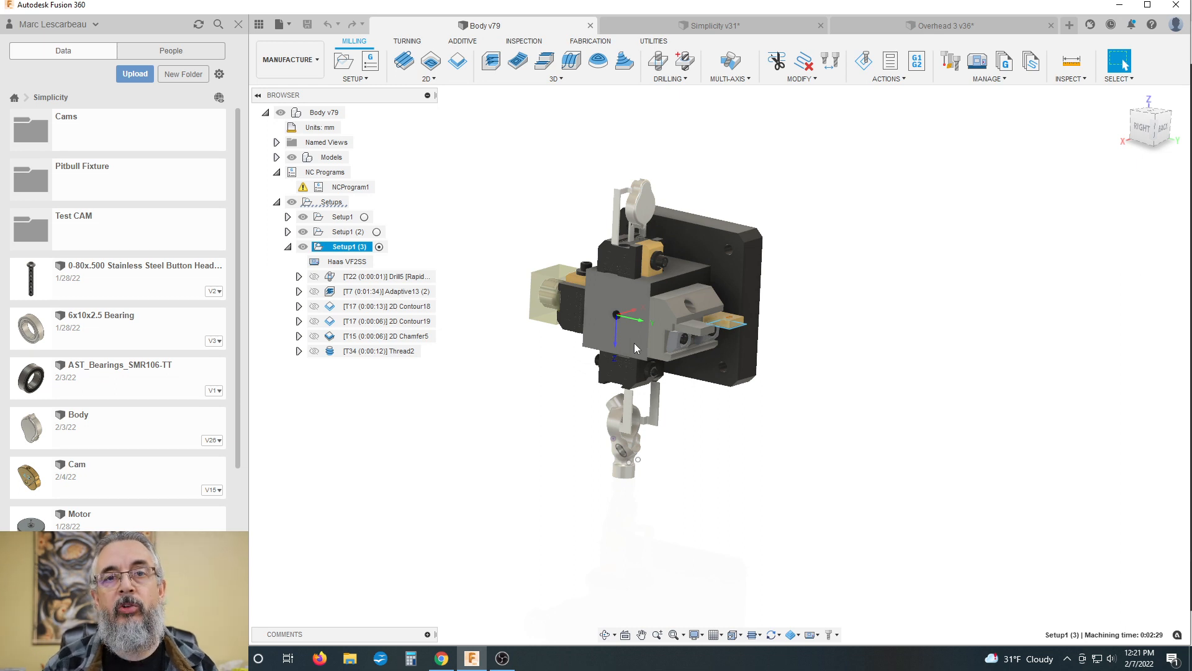
{"action": "middle_click_drag", "start_coordinate": [576, 319], "coordinate": [510, 216], "text": "shift"}
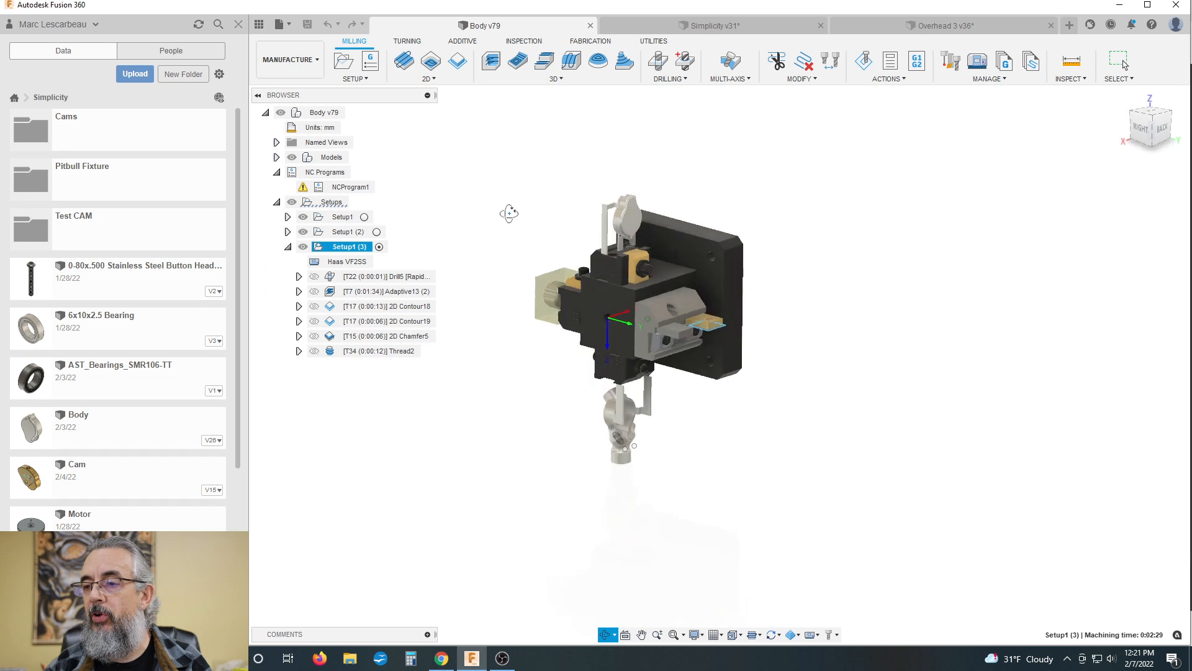
{"action": "scroll", "coordinate": [527, 248], "scroll_direction": "up", "scroll_amount": 2}
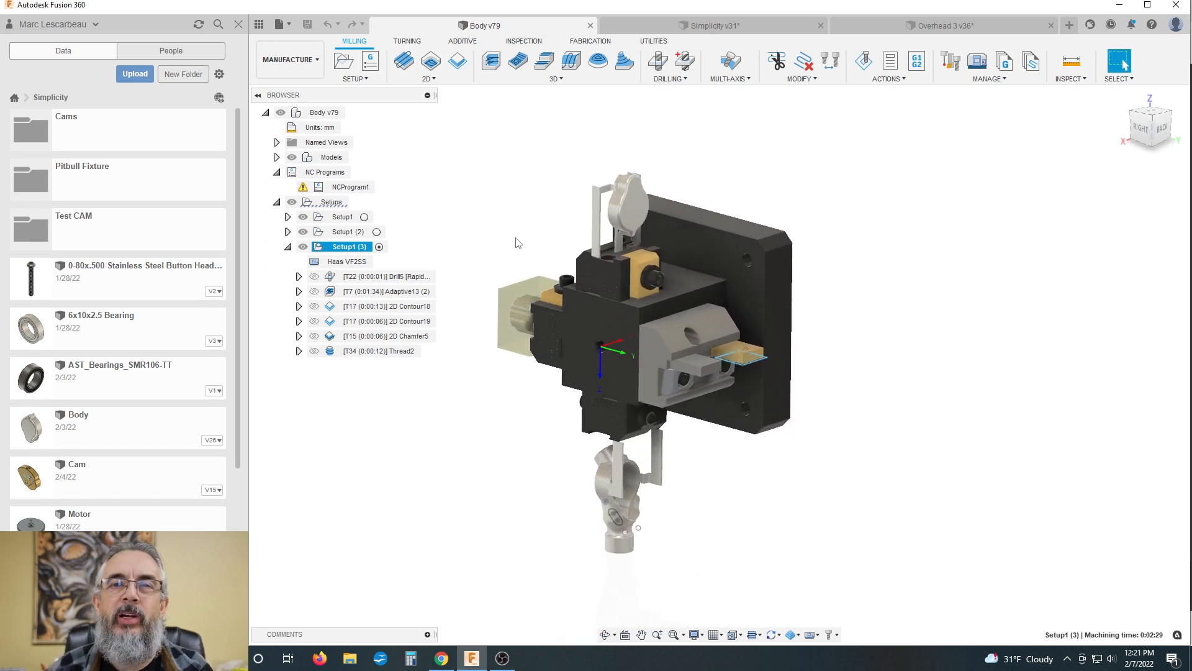
{"action": "scroll", "coordinate": [566, 258], "scroll_direction": "up", "scroll_amount": 3}
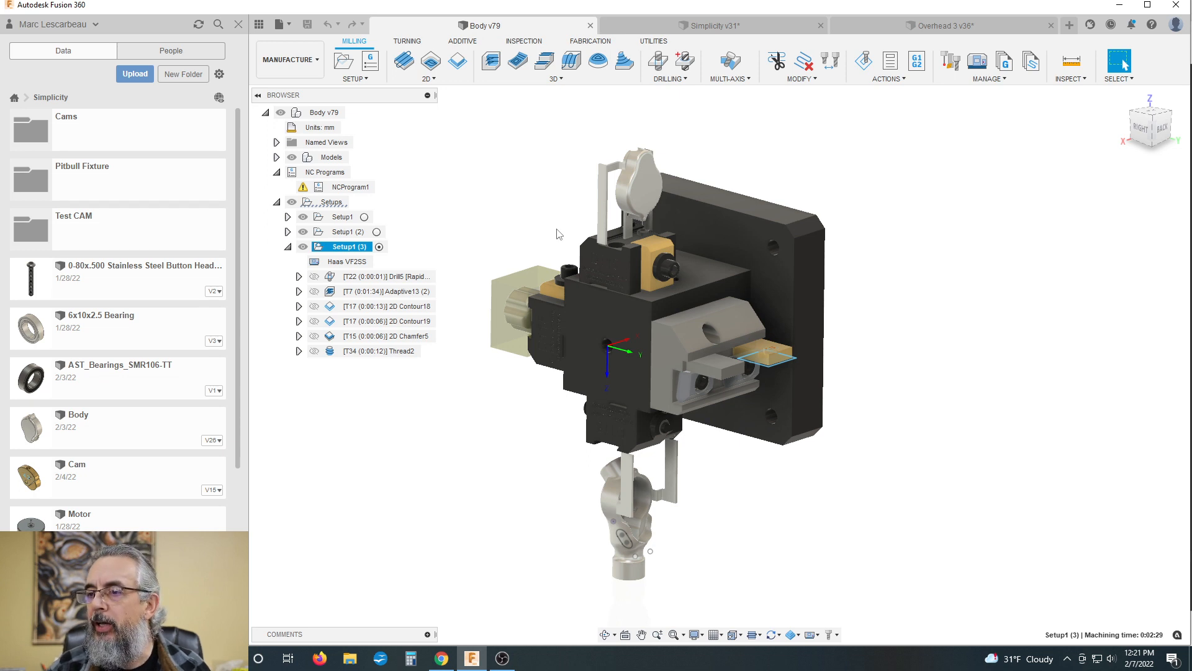
Step: Highlight the D115 face of the upper workholding block and review it within the whole fixture
{"action": "middle_click_drag", "start_coordinate": [560, 231], "coordinate": [591, 274], "text": "shift"}
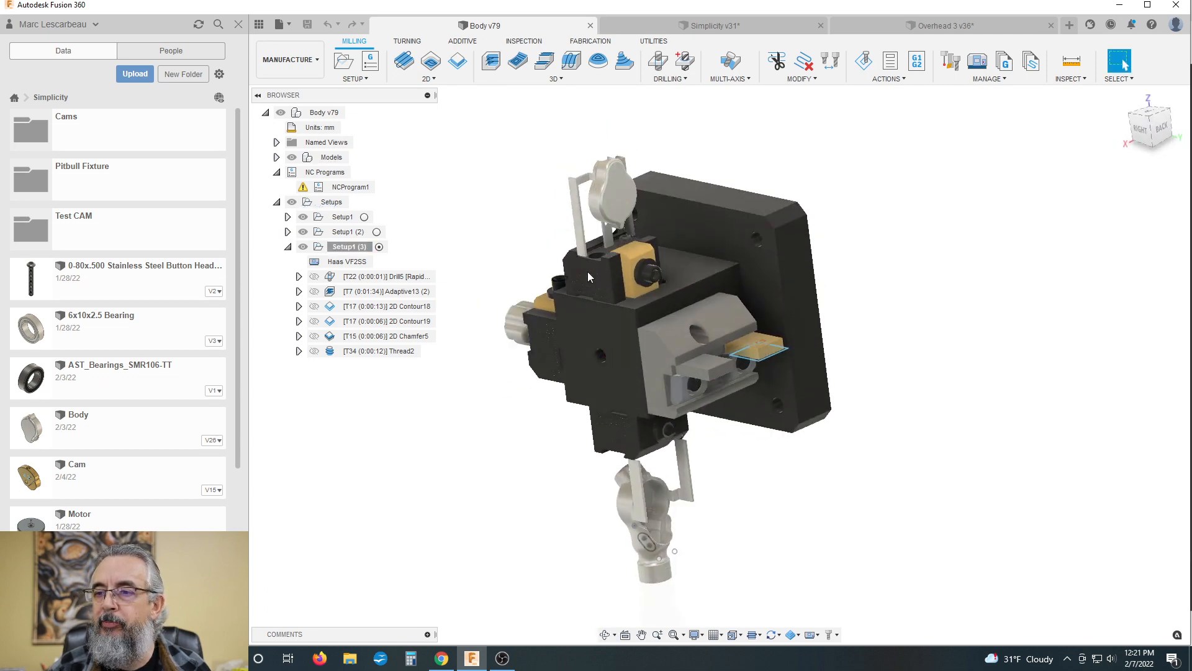
{"action": "scroll", "coordinate": [607, 269], "scroll_direction": "up", "scroll_amount": 1}
{"action": "left_click", "coordinate": [605, 268]}
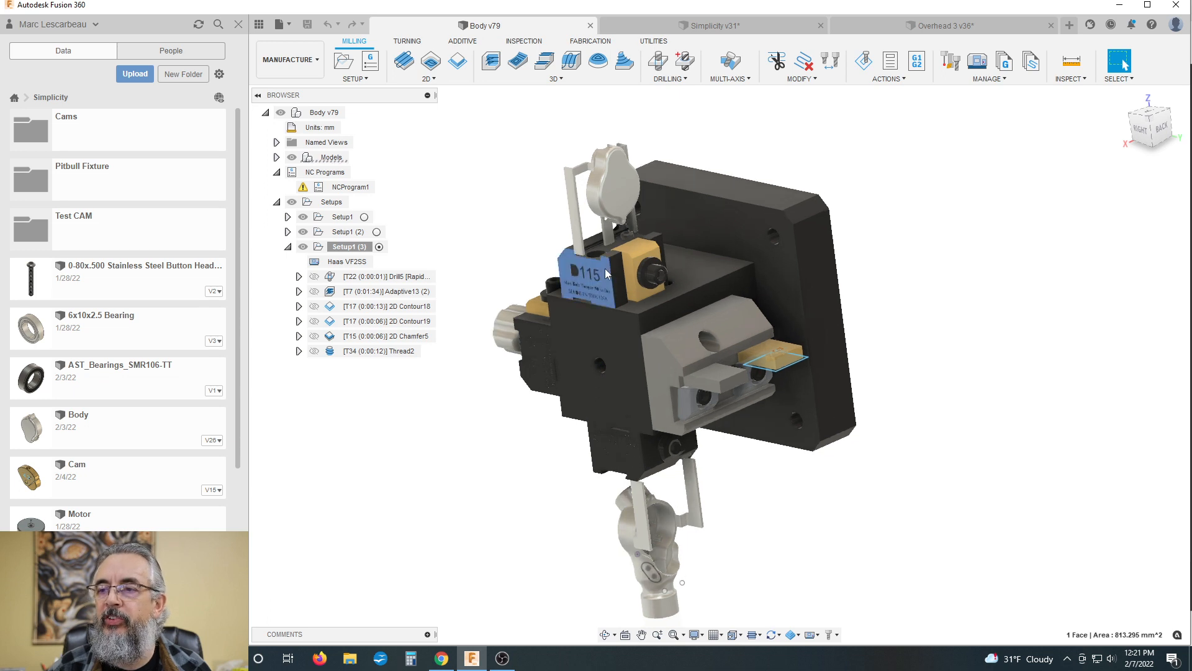
{"action": "scroll", "coordinate": [559, 252], "scroll_direction": "down", "scroll_amount": 2}
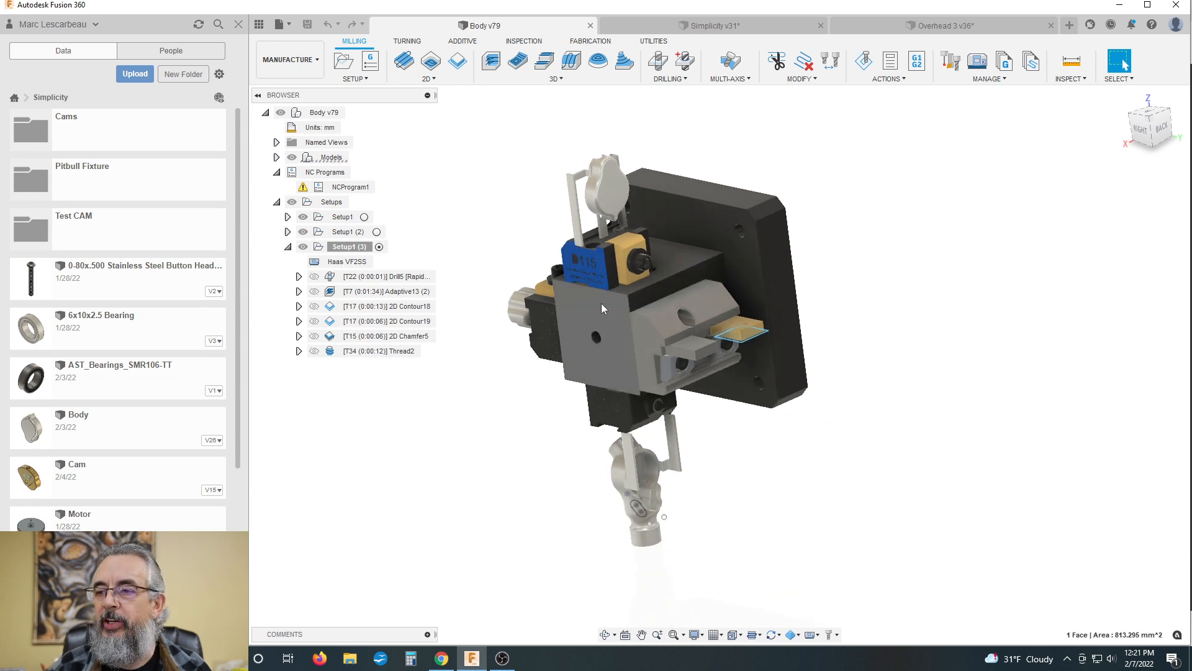
{"action": "scroll", "coordinate": [558, 252], "scroll_direction": "down", "scroll_amount": 1}
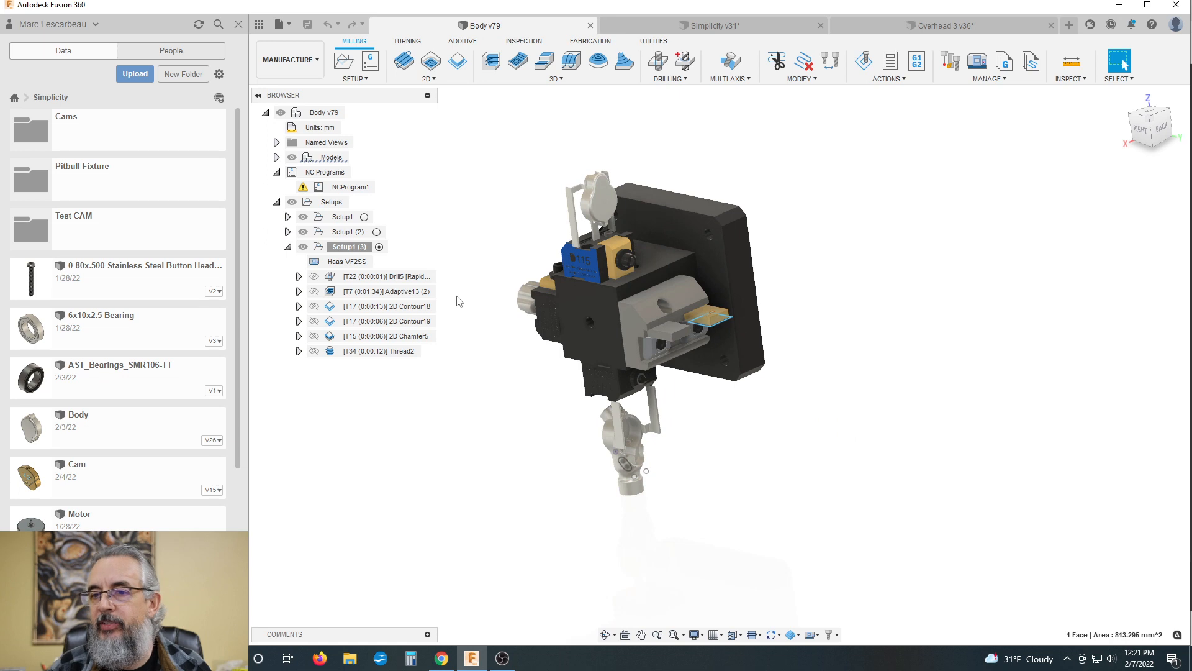
Step: Switch Body v79 to the Design workspace and check the contents of the D115 Rectangular Stock component
{"action": "left_click", "coordinate": [289, 60]}
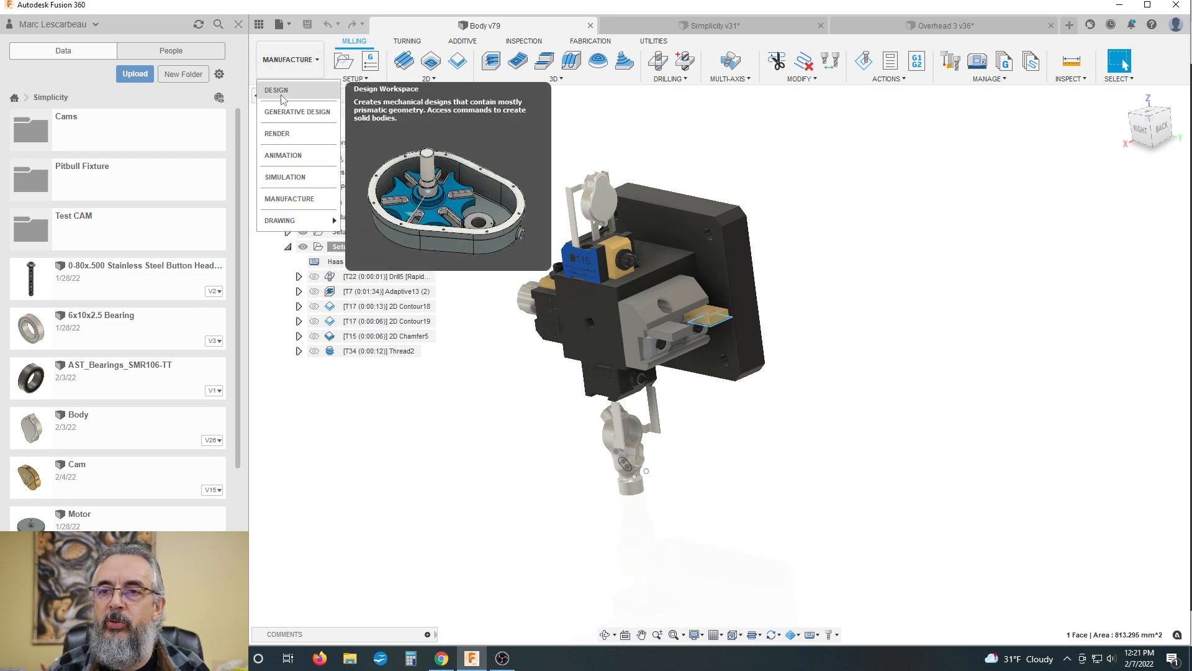
{"action": "left_click", "coordinate": [282, 90]}
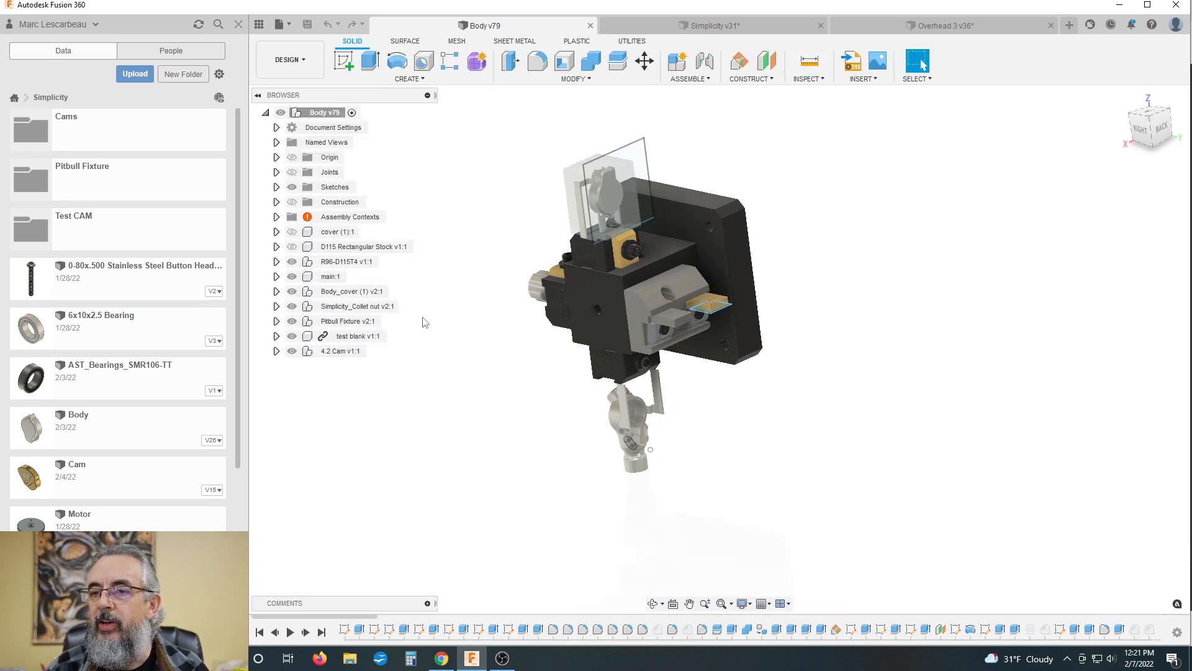
{"action": "left_click", "coordinate": [276, 246]}
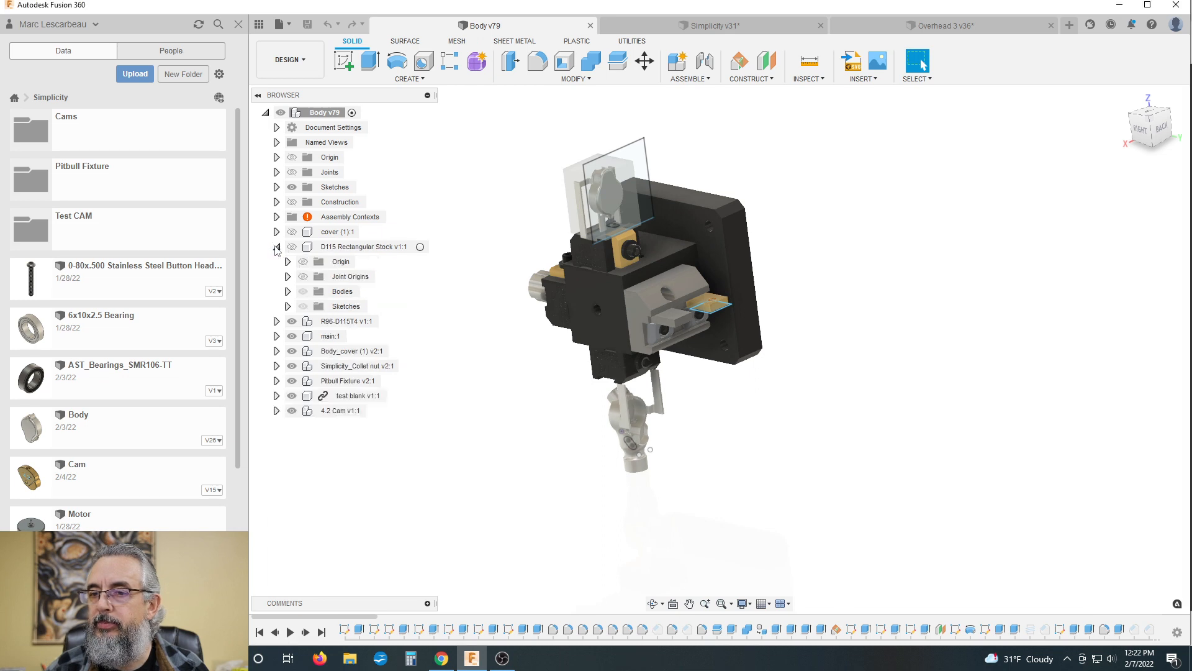
{"action": "left_click", "coordinate": [277, 247]}
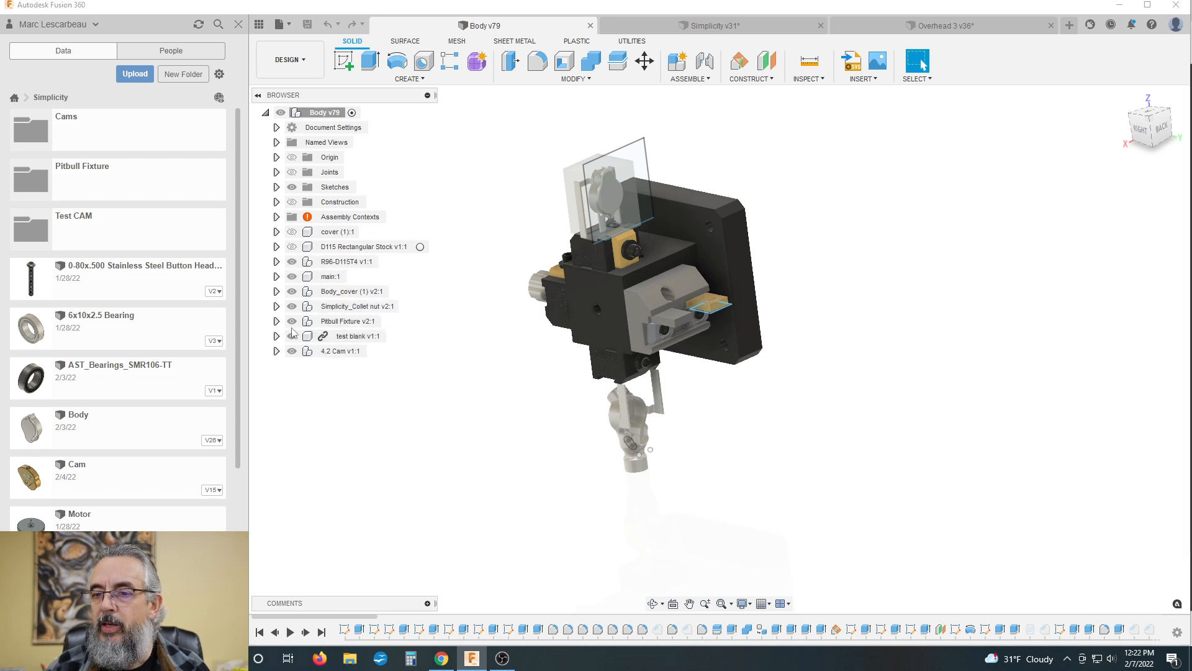
Step: Isolate the Pitbull Fixture component and examine its block and two clamps on their own
{"action": "left_click", "coordinate": [336, 322]}
{"action": "right_click", "coordinate": [336, 321]}
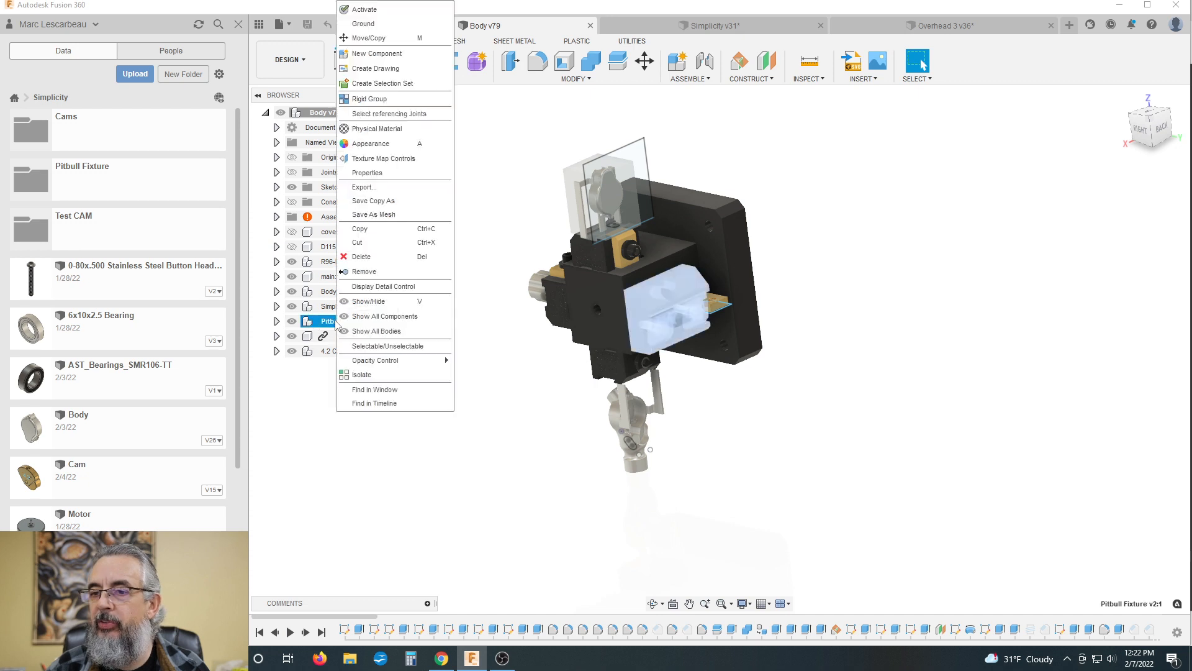
{"action": "left_click", "coordinate": [379, 374]}
{"action": "left_click_drag", "start_coordinate": [553, 375], "coordinate": [481, 274]}
{"action": "key", "text": "Escape"}
{"action": "scroll", "coordinate": [699, 292], "scroll_direction": "up", "scroll_amount": 5}
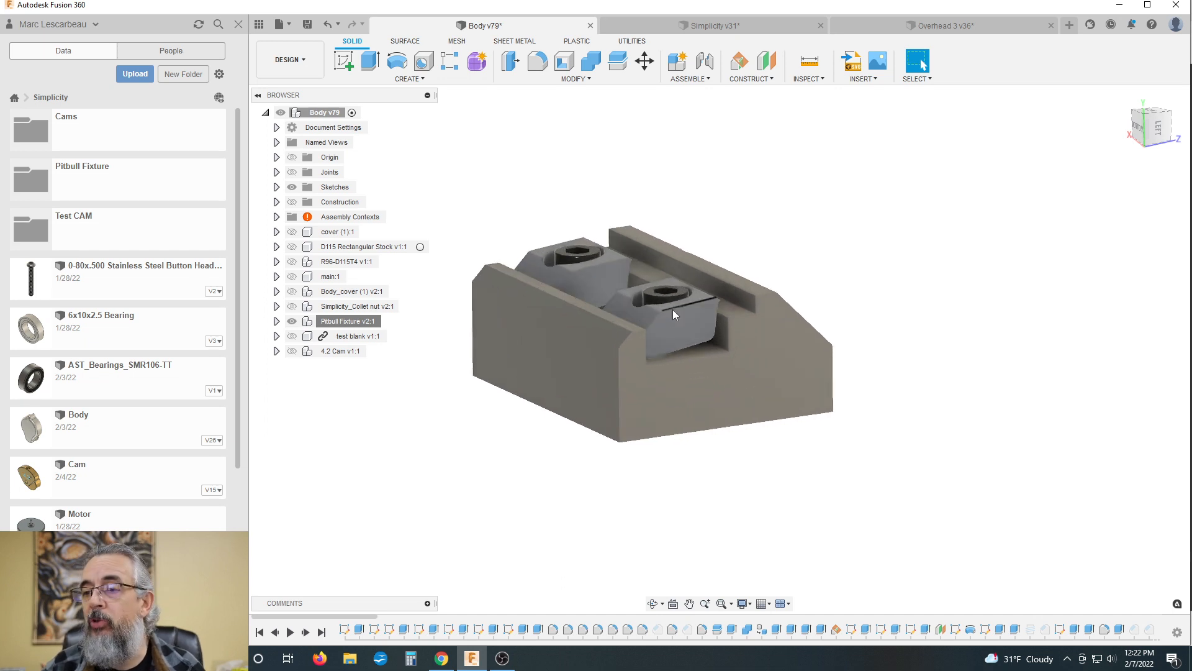
{"action": "scroll", "coordinate": [682, 301], "scroll_direction": "down", "scroll_amount": 1}
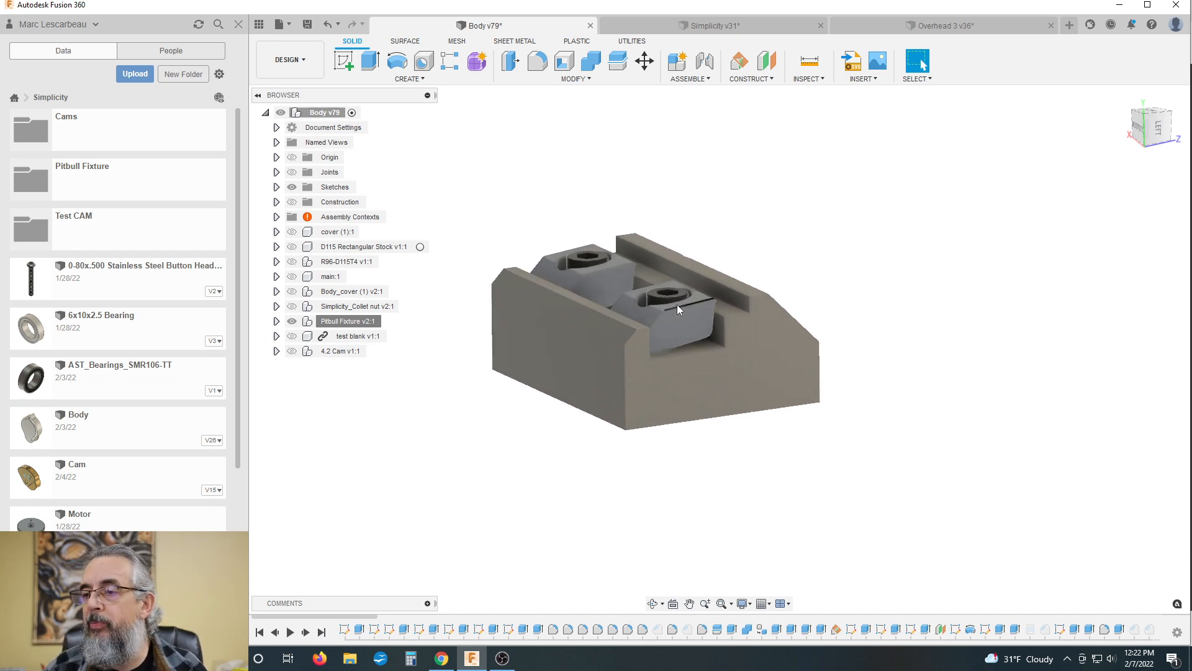
Step: Examine the Pitbull clamp's profile and its seat in the block's slot from the Left view
{"action": "middle_click_drag", "start_coordinate": [719, 240], "coordinate": [687, 226], "text": "shift"}
{"action": "left_click", "coordinate": [1149, 125]}
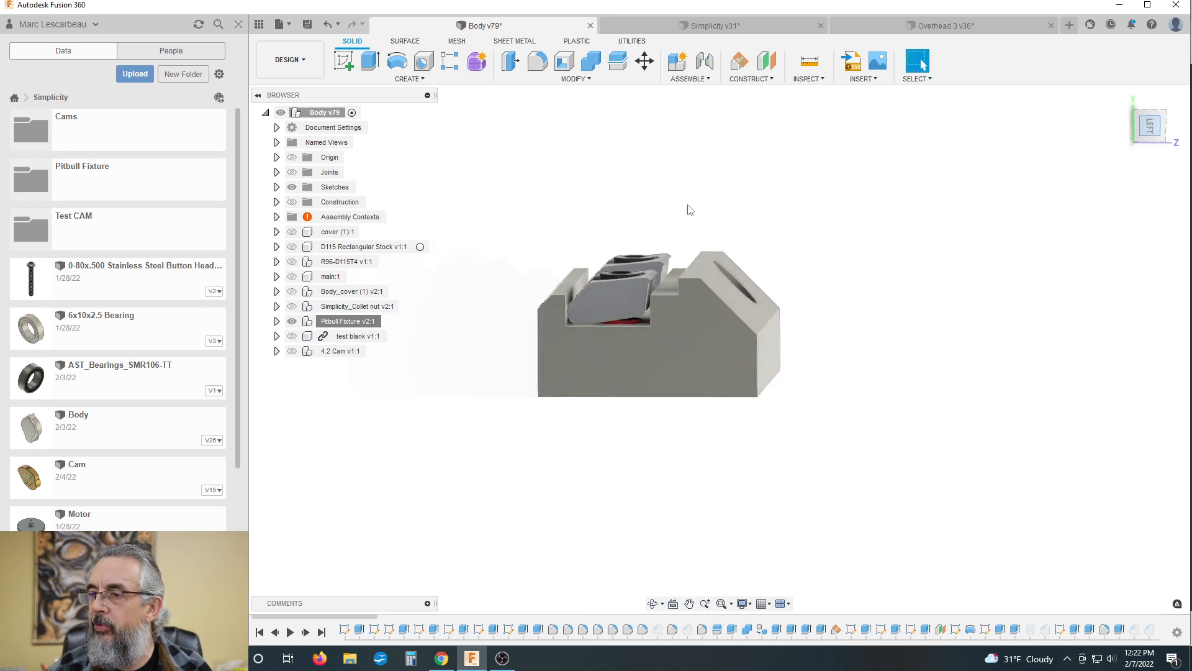
{"action": "scroll", "coordinate": [586, 270], "scroll_direction": "up", "scroll_amount": 3}
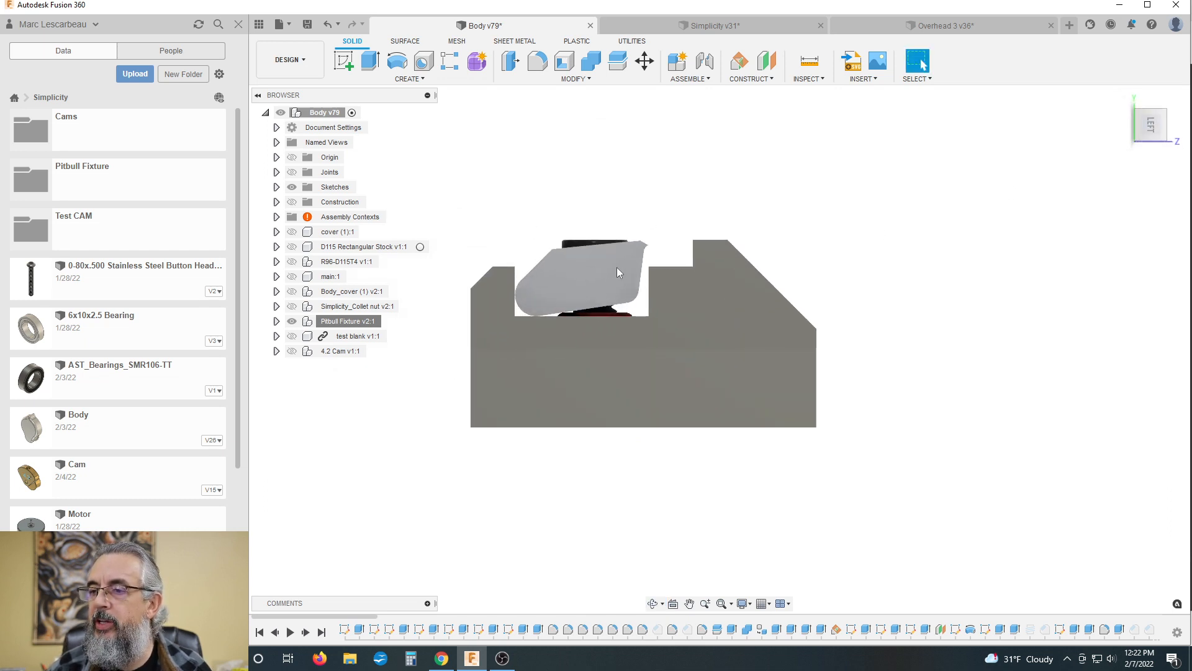
{"action": "scroll", "coordinate": [621, 271], "scroll_direction": "up", "scroll_amount": 2}
{"action": "scroll", "coordinate": [591, 265], "scroll_direction": "down", "scroll_amount": 1}
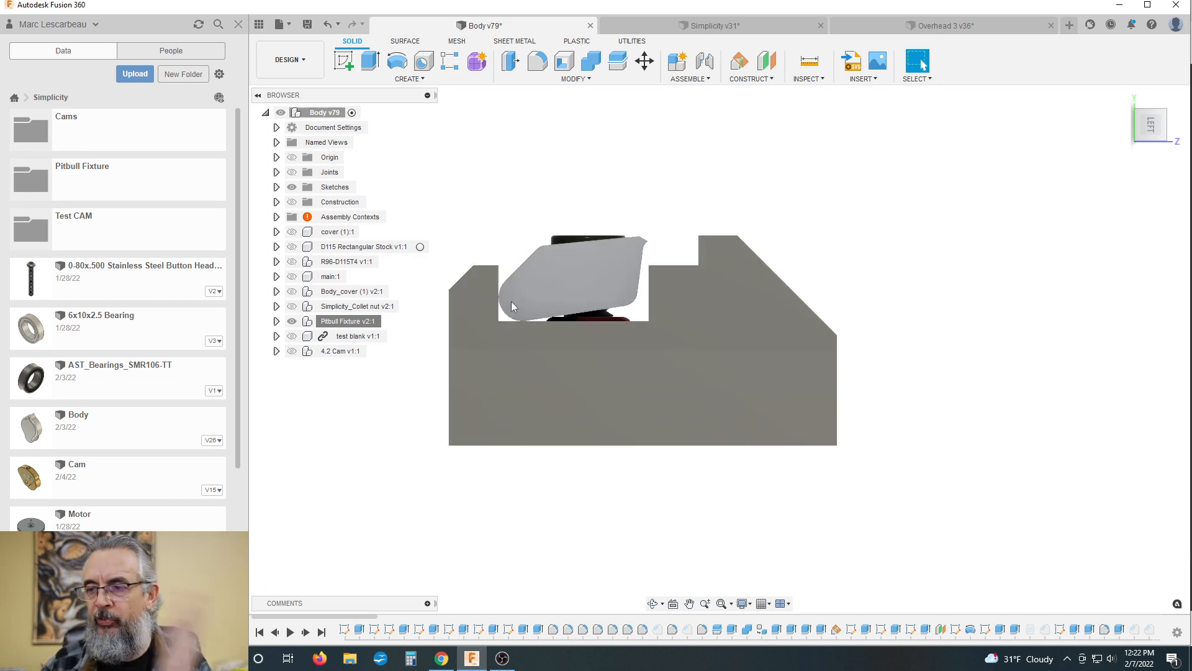
{"action": "scroll", "coordinate": [699, 244], "scroll_direction": "down", "scroll_amount": 1}
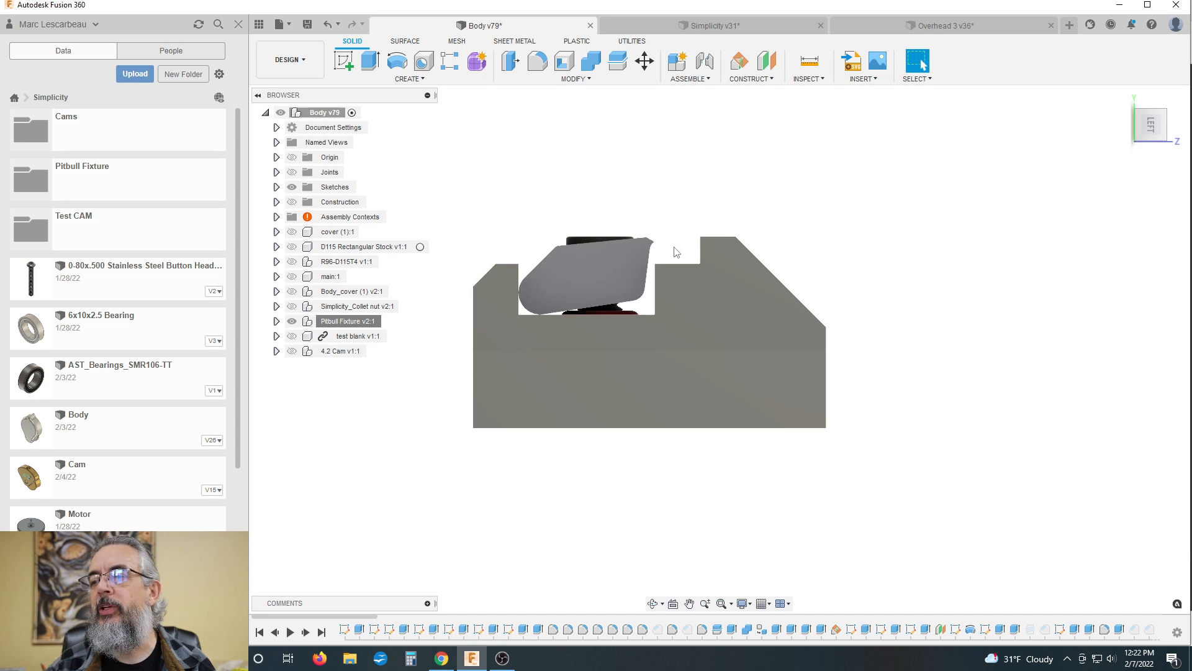
{"action": "scroll", "coordinate": [675, 251], "scroll_direction": "up", "scroll_amount": 2}
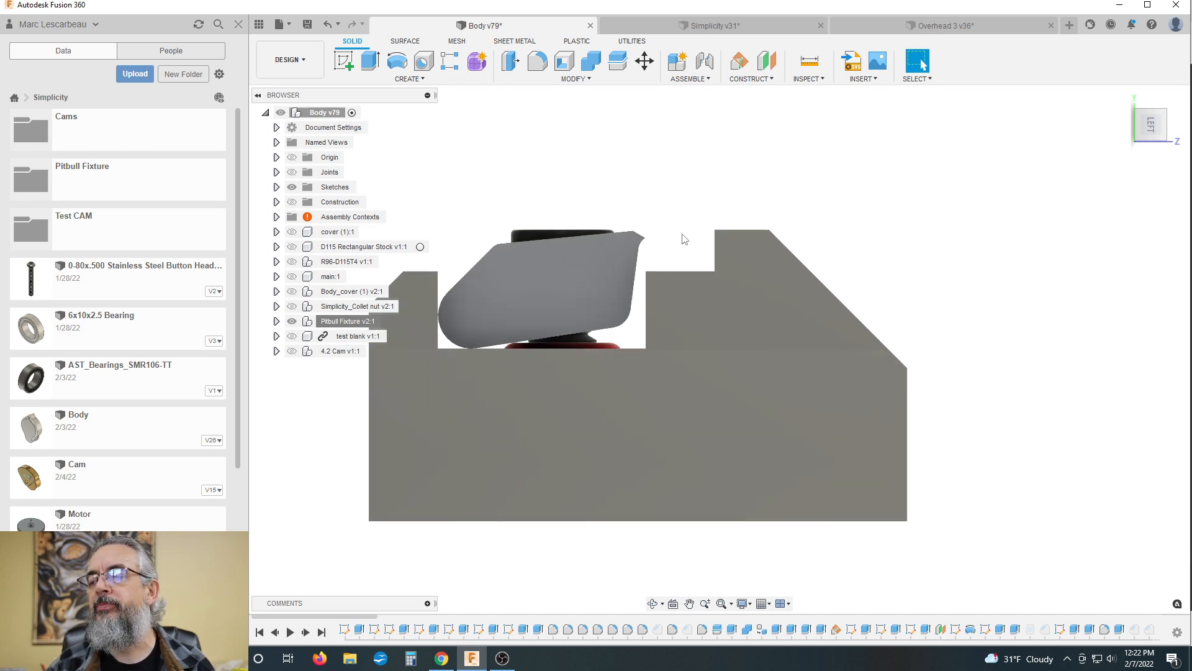
{"action": "scroll", "coordinate": [671, 241], "scroll_direction": "up", "scroll_amount": 1}
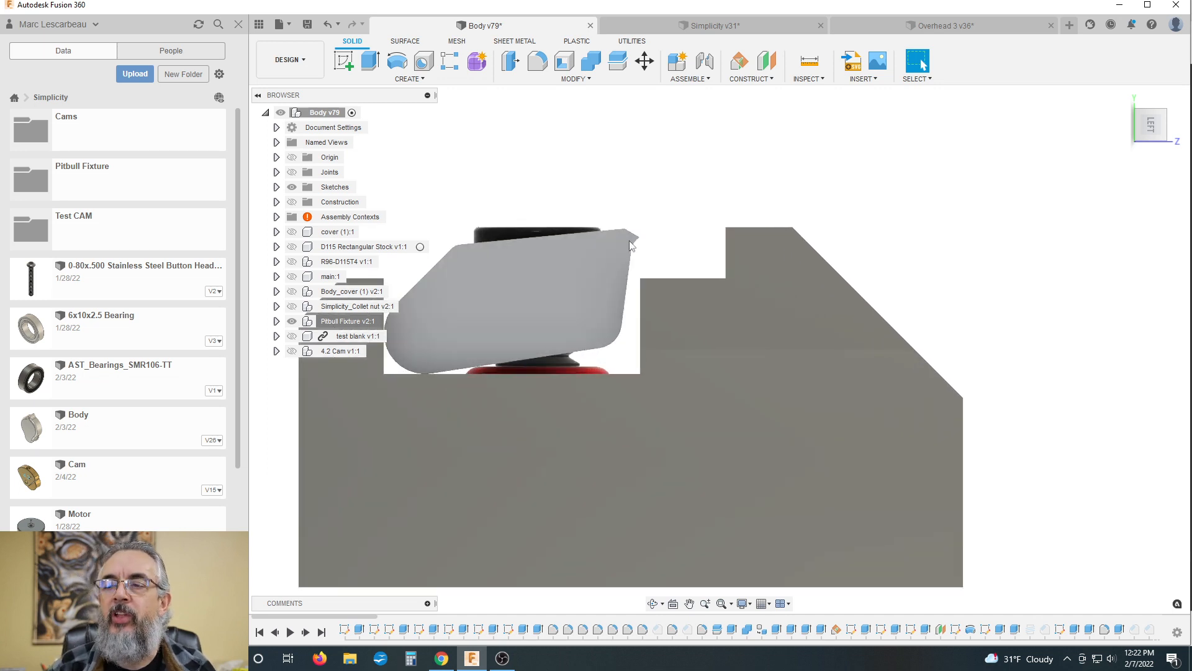
{"action": "scroll", "coordinate": [639, 245], "scroll_direction": "down", "scroll_amount": 2}
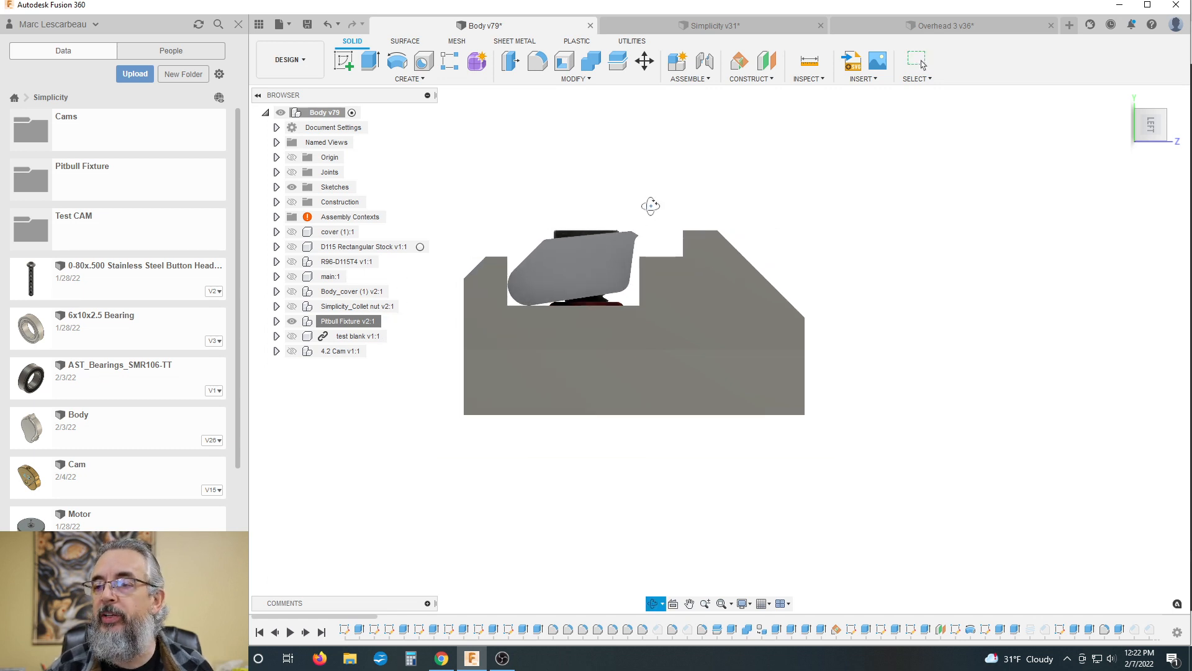
Step: Highlight the top face of one Pitbull clamp and examine both clamps, their screws and the stepped ledges of the block
{"action": "middle_click_drag", "start_coordinate": [649, 205], "coordinate": [681, 286], "text": "shift"}
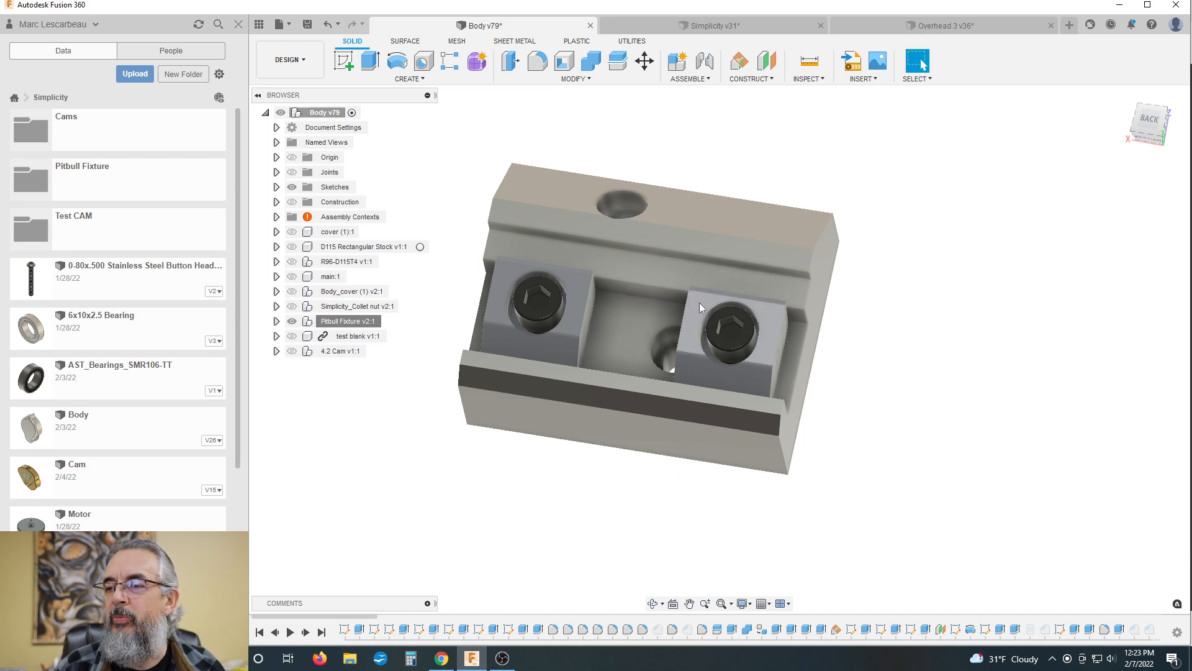
{"action": "left_click", "coordinate": [699, 303]}
{"action": "left_click", "coordinate": [573, 285]}
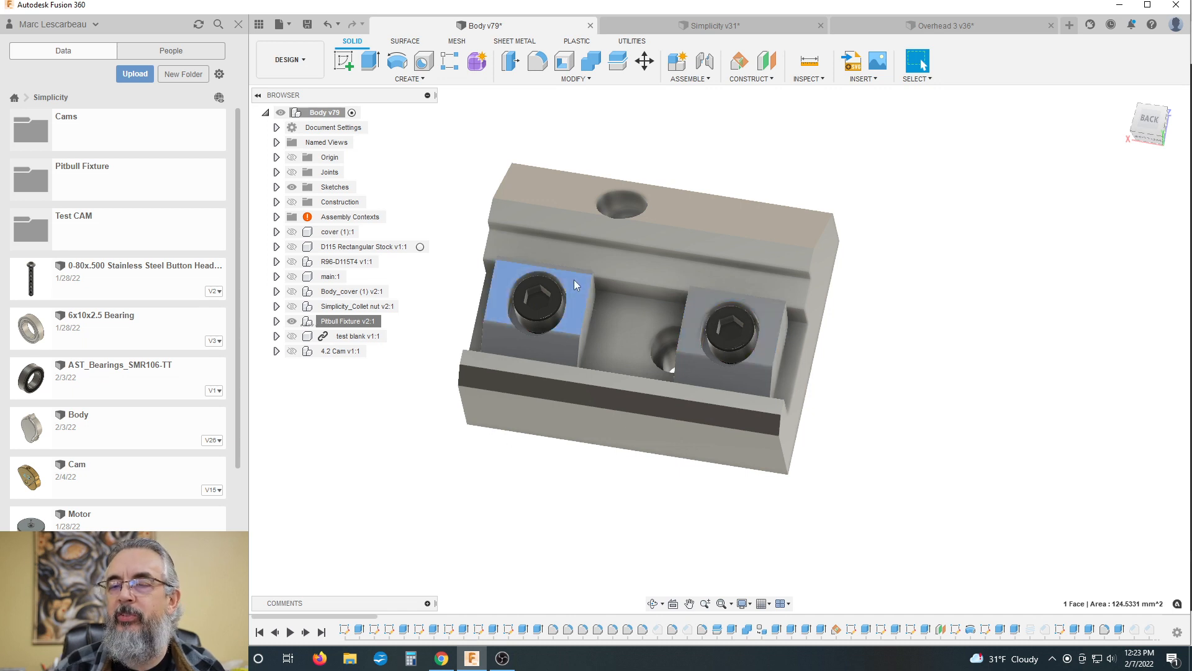
{"action": "scroll", "coordinate": [598, 311], "scroll_direction": "down", "scroll_amount": 3}
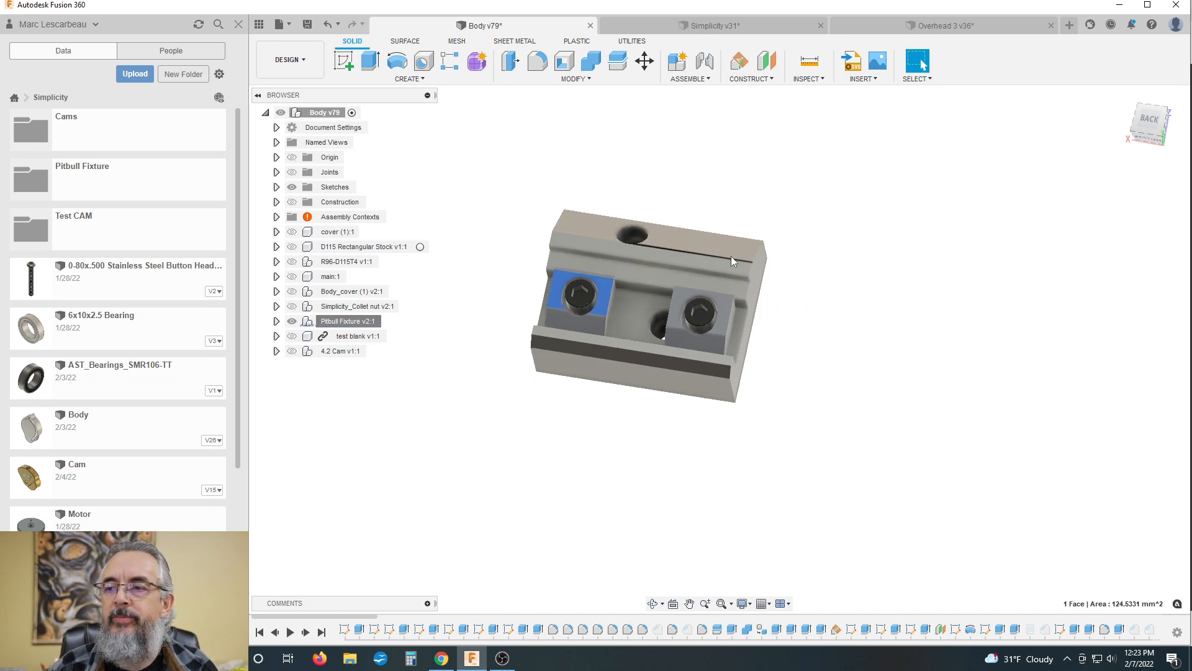
{"action": "scroll", "coordinate": [731, 256], "scroll_direction": "up", "scroll_amount": 2}
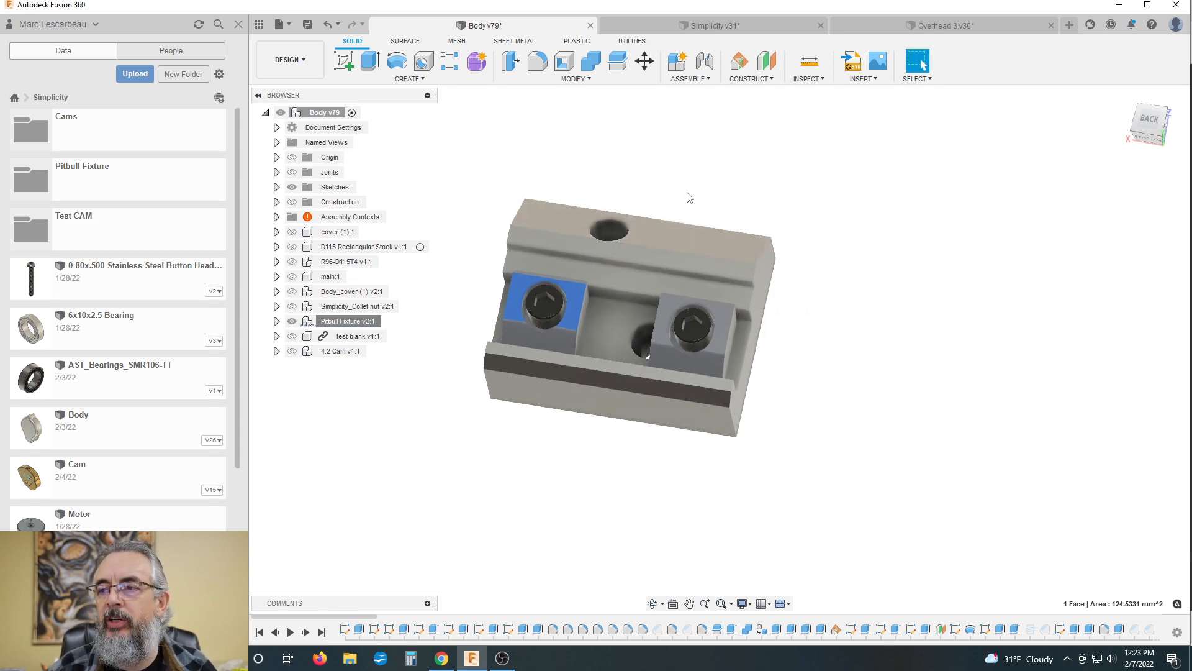
{"action": "middle_click_drag", "start_coordinate": [689, 197], "coordinate": [684, 165], "text": "shift"}
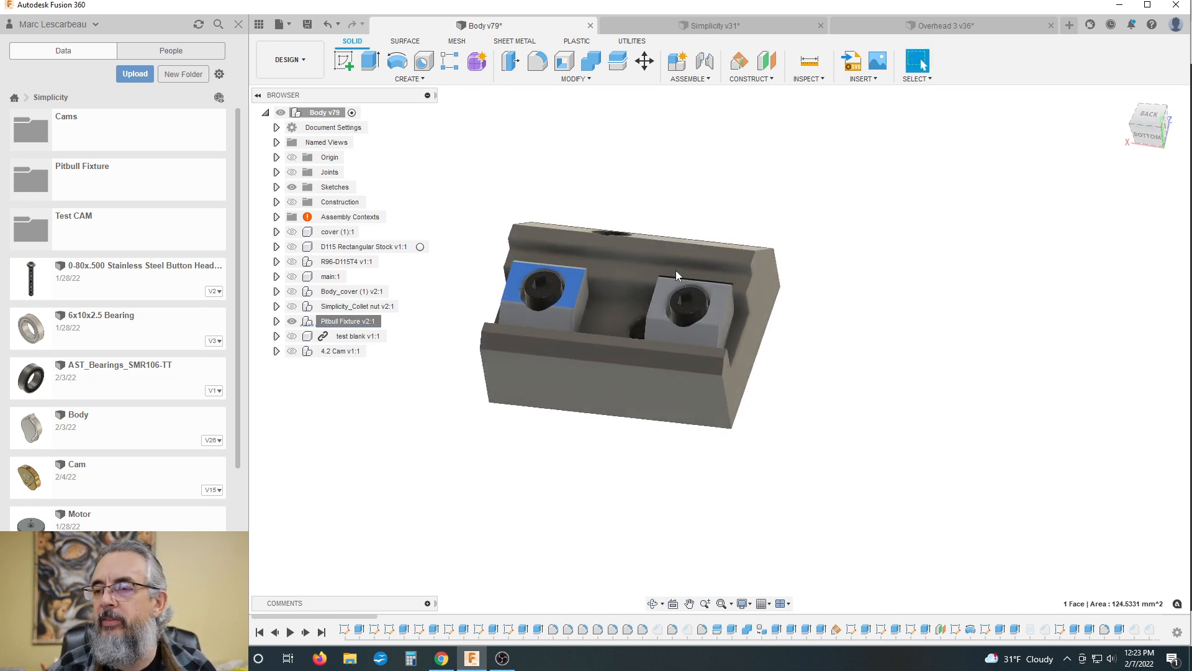
{"action": "middle_click_drag", "start_coordinate": [675, 266], "coordinate": [642, 254], "text": "shift"}
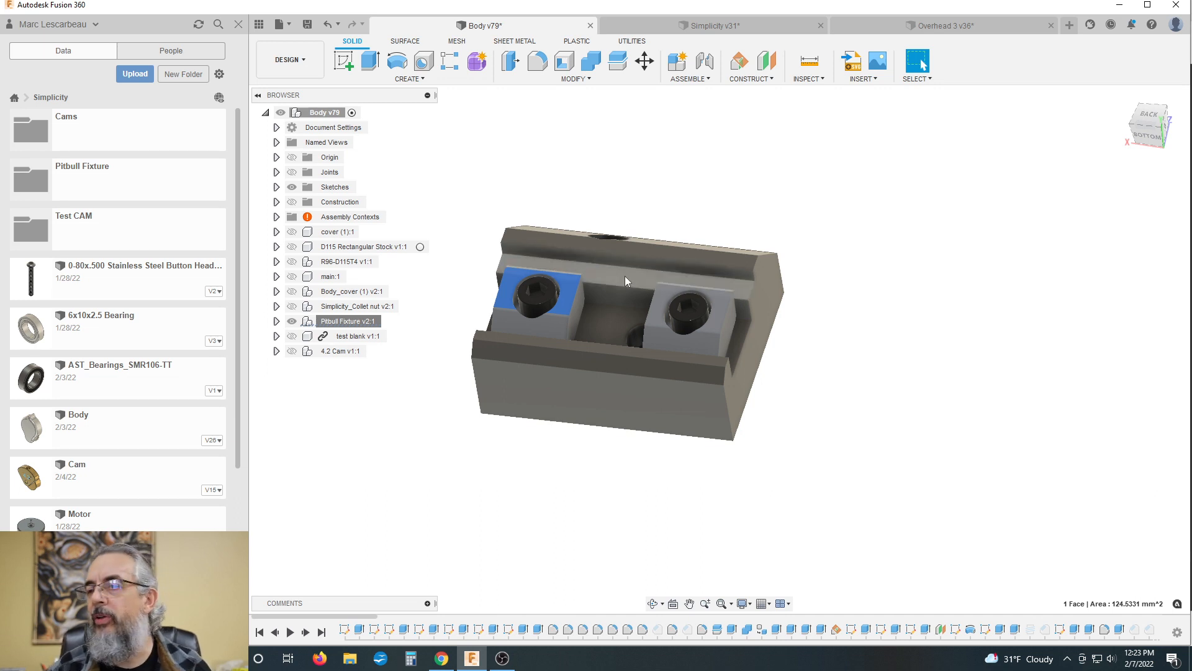
{"action": "middle_click_drag", "start_coordinate": [623, 270], "coordinate": [621, 227], "text": "shift"}
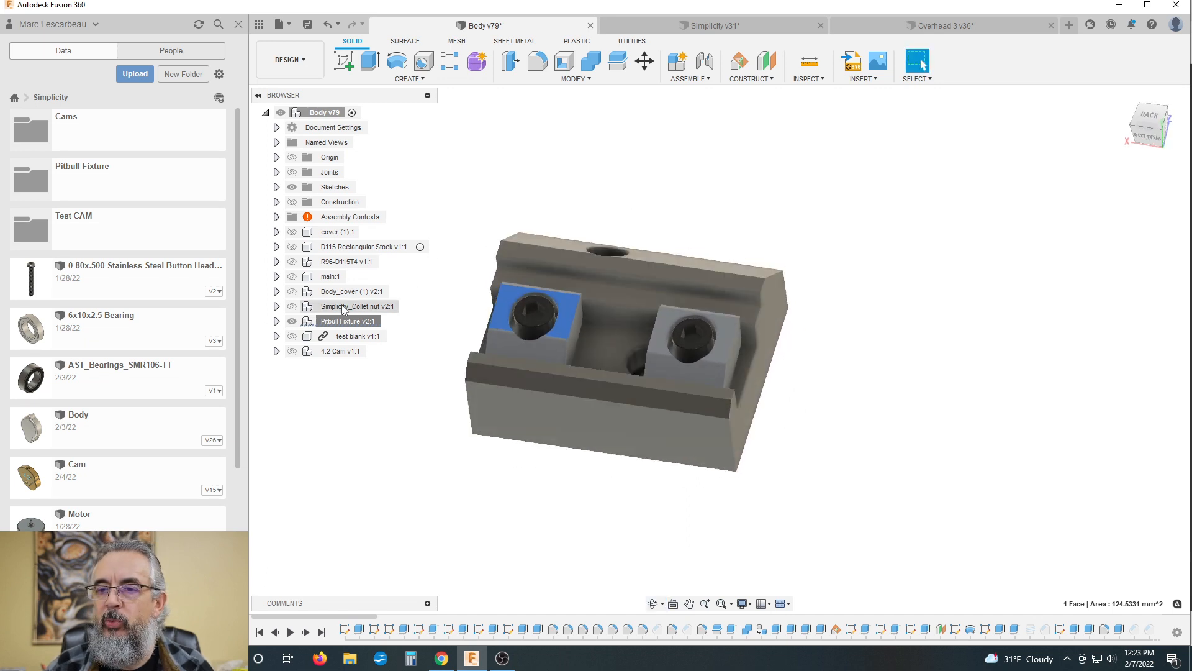
Step: Unisolate the Body v79 assembly and view the complete fixture again
{"action": "right_click", "coordinate": [301, 115]}
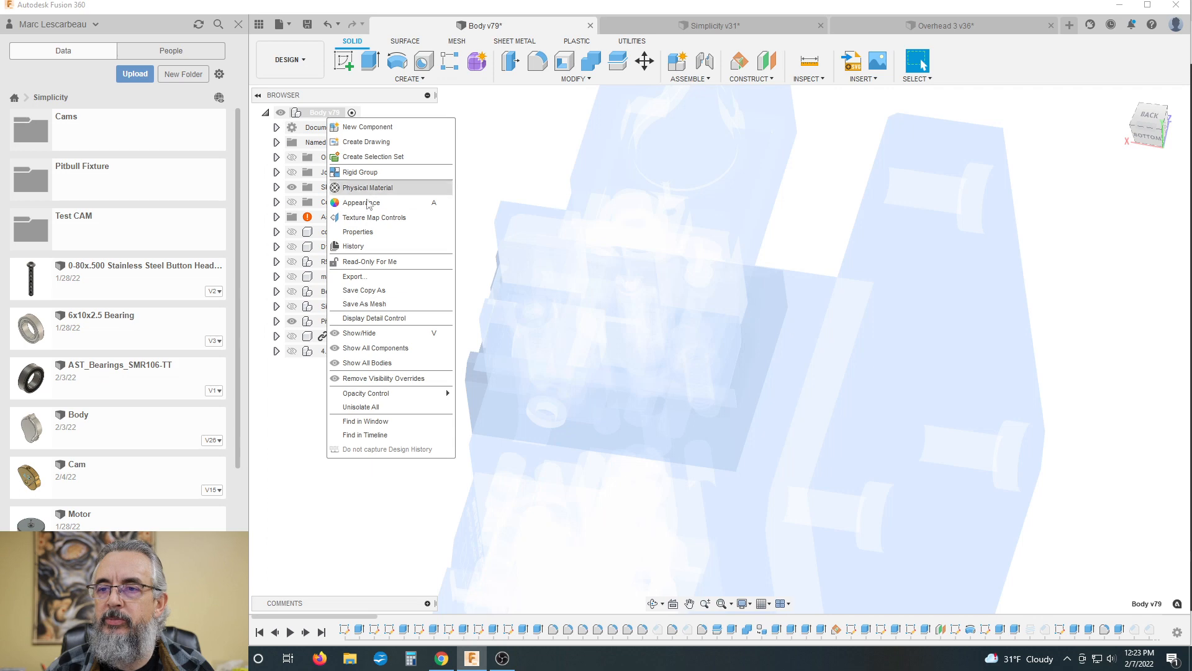
{"action": "left_click", "coordinate": [371, 406]}
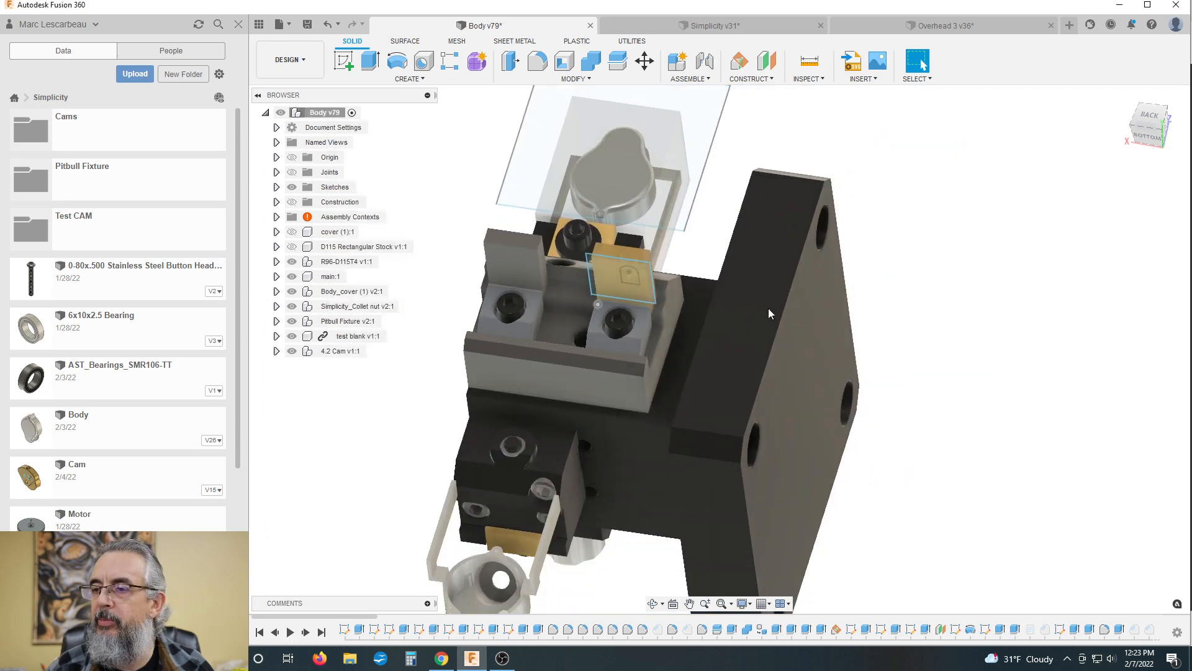
{"action": "middle_click_drag", "start_coordinate": [769, 308], "coordinate": [1019, 373], "text": "shift"}
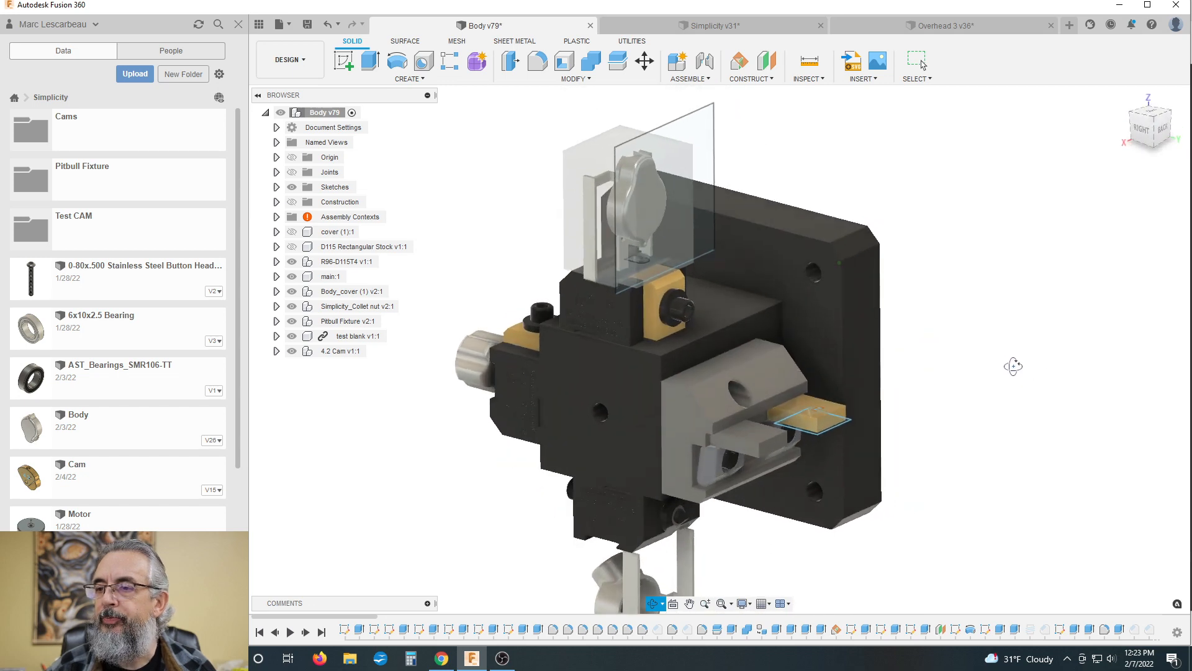
Step: Highlight a side face of the translucent Body_cover stock and examine how the cover is held on the upper block
{"action": "left_click", "coordinate": [573, 173]}
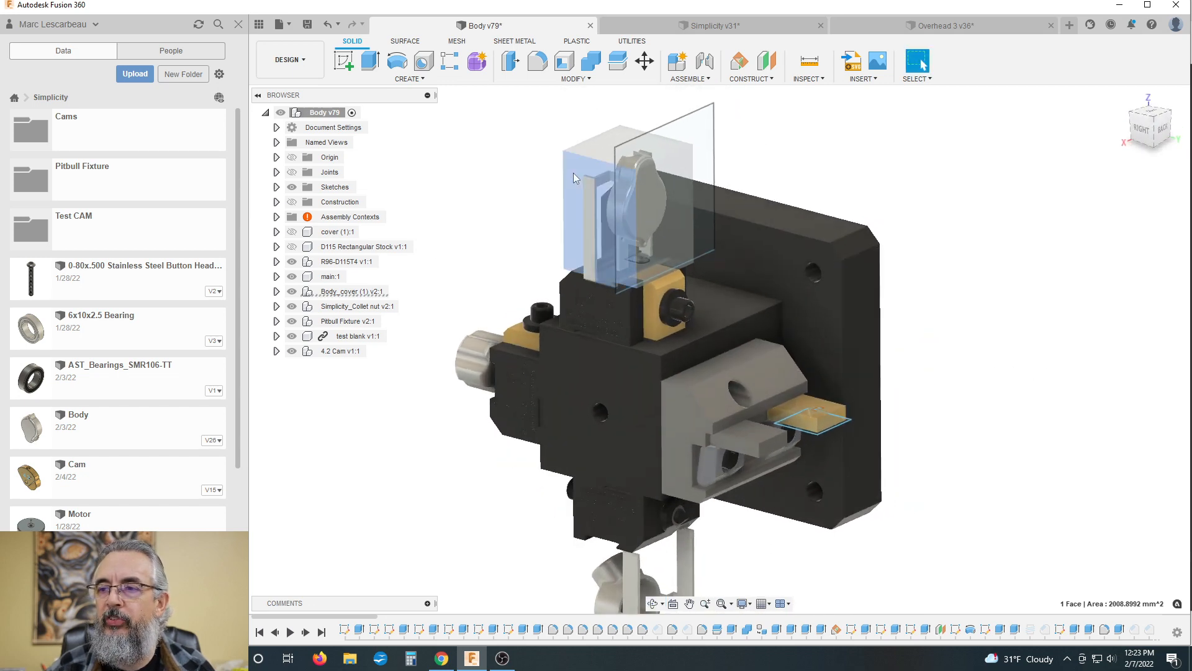
{"action": "scroll", "coordinate": [618, 222], "scroll_direction": "down", "scroll_amount": 2}
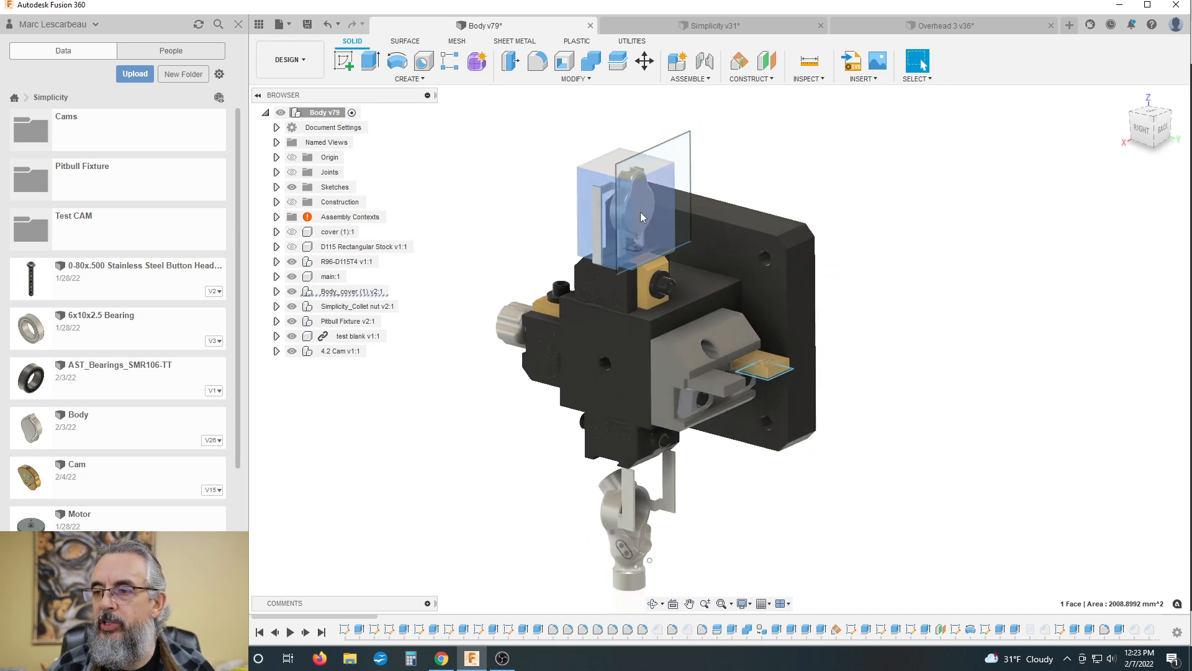
{"action": "middle_click_drag", "start_coordinate": [529, 218], "coordinate": [442, 206], "text": "shift"}
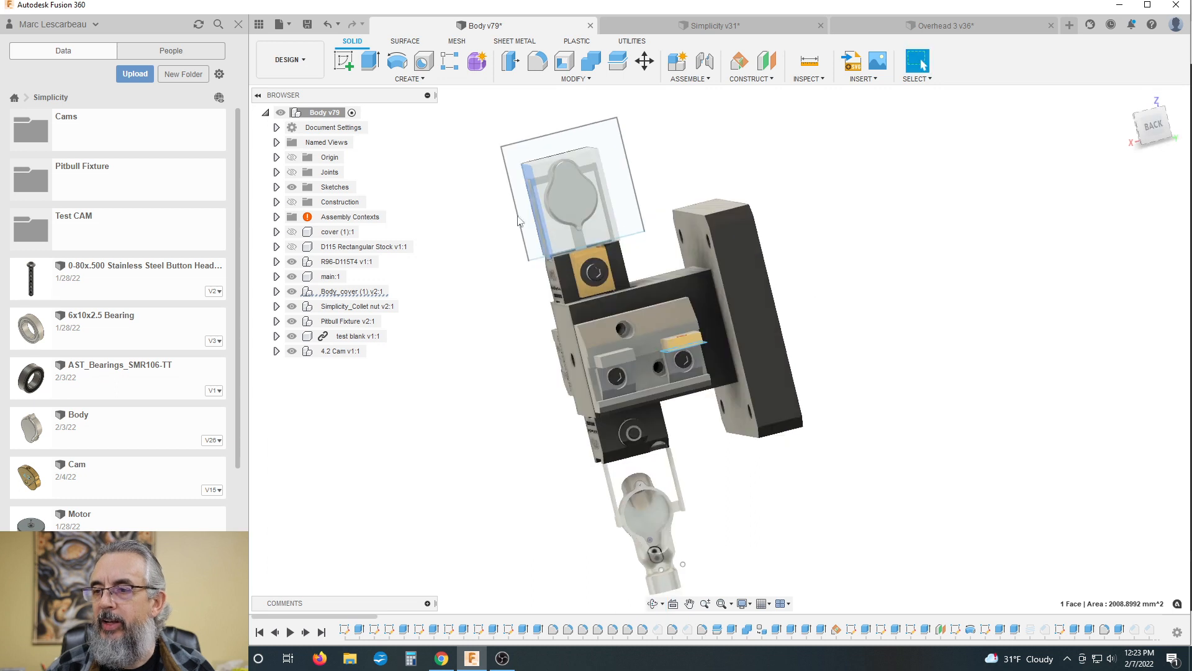
{"action": "scroll", "coordinate": [568, 236], "scroll_direction": "up", "scroll_amount": 3}
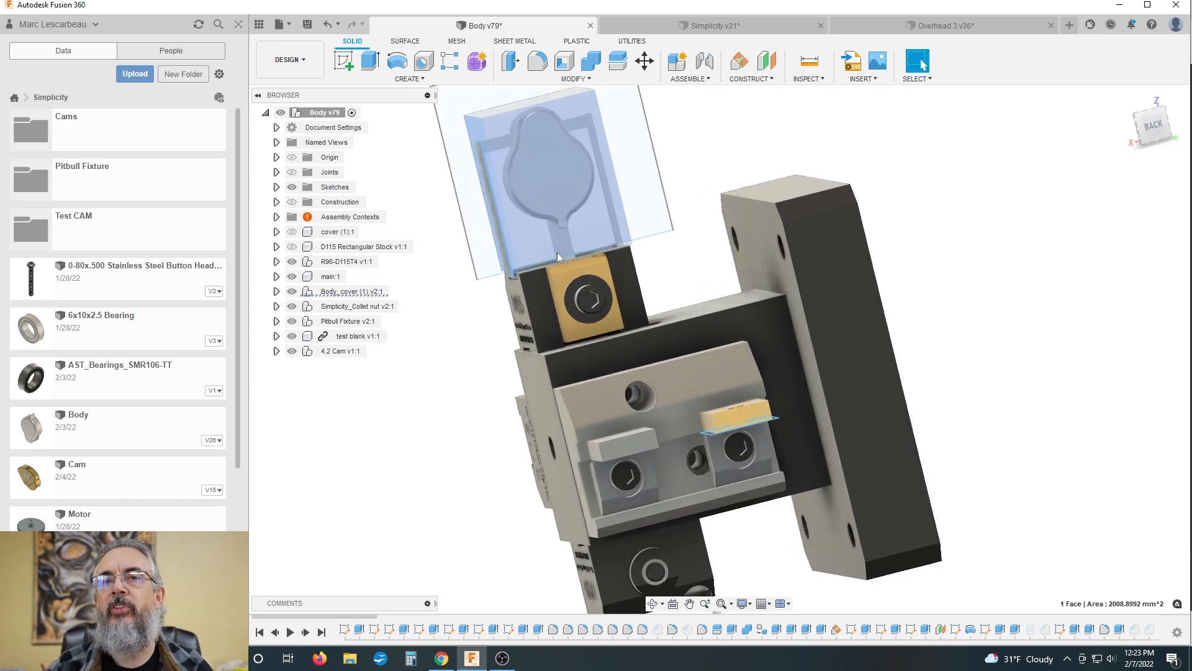
{"action": "scroll", "coordinate": [572, 249], "scroll_direction": "down", "scroll_amount": 3}
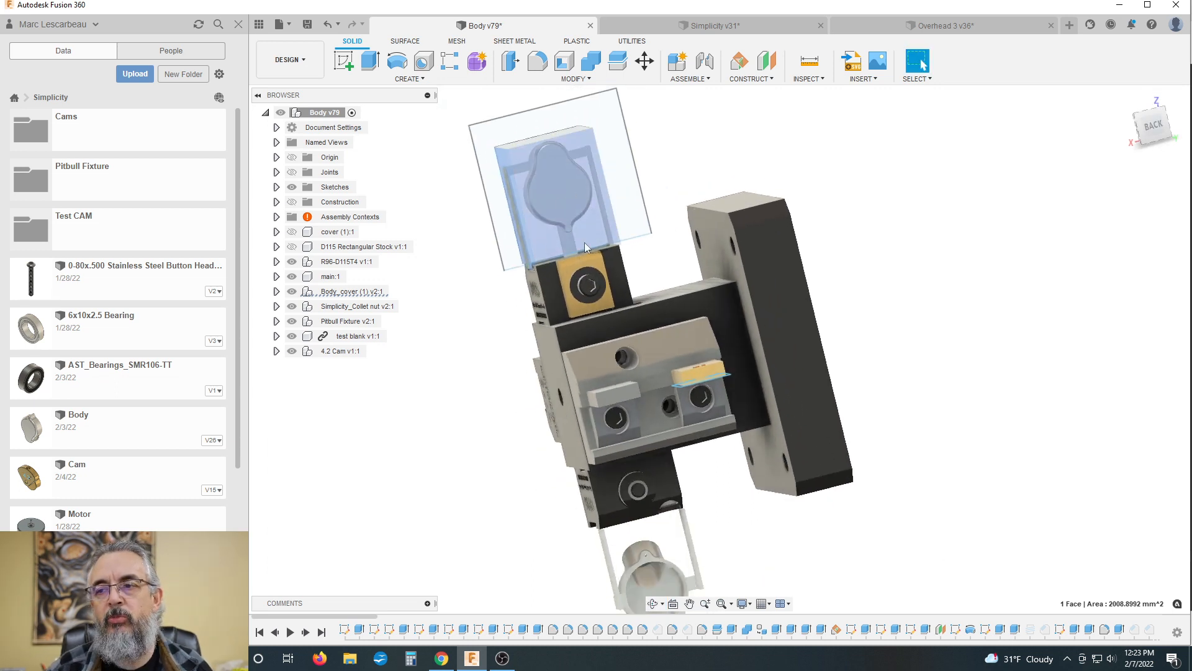
{"action": "scroll", "coordinate": [585, 246], "scroll_direction": "down", "scroll_amount": 2}
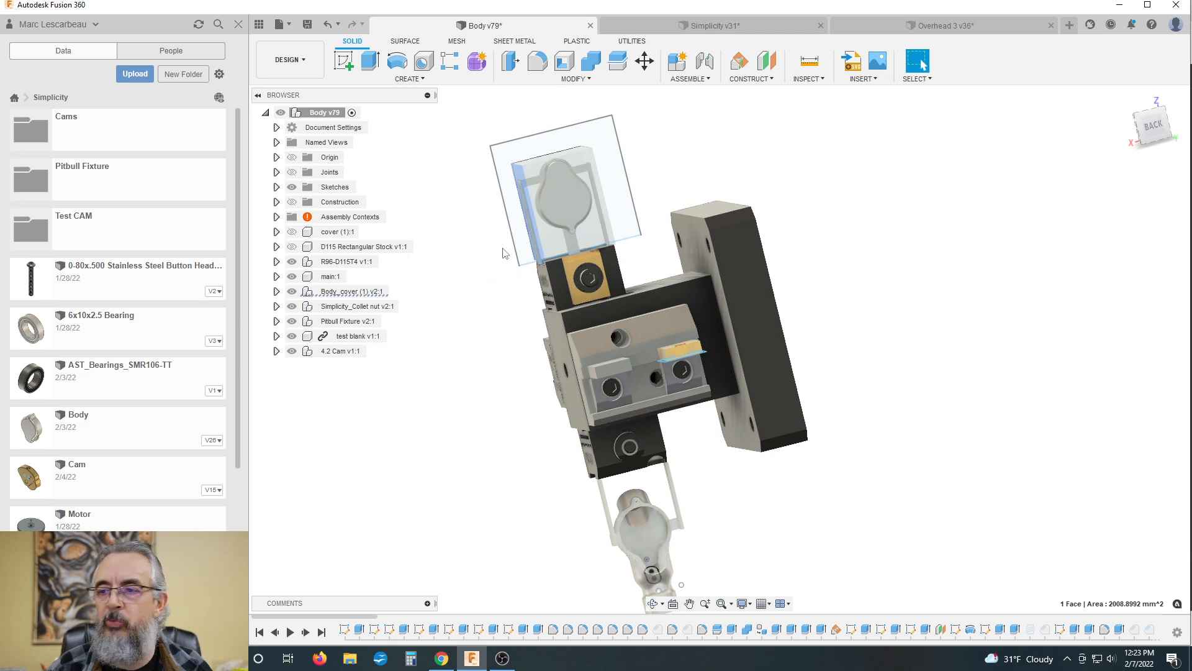
Step: Examine the whole fixture around its sides, including the collet nut, body, cover and Pitbull stations
{"action": "middle_click_drag", "start_coordinate": [505, 253], "coordinate": [528, 243], "text": "shift"}
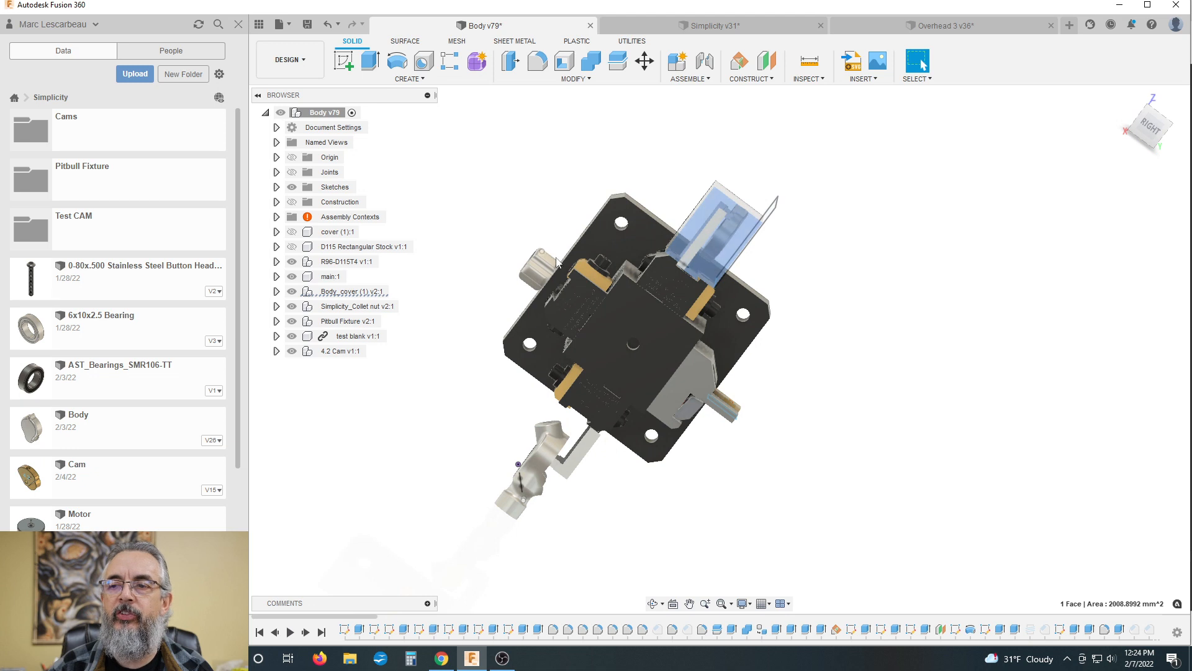
{"action": "scroll", "coordinate": [505, 236], "scroll_direction": "down", "scroll_amount": 2}
{"action": "scroll", "coordinate": [509, 233], "scroll_direction": "up", "scroll_amount": 4}
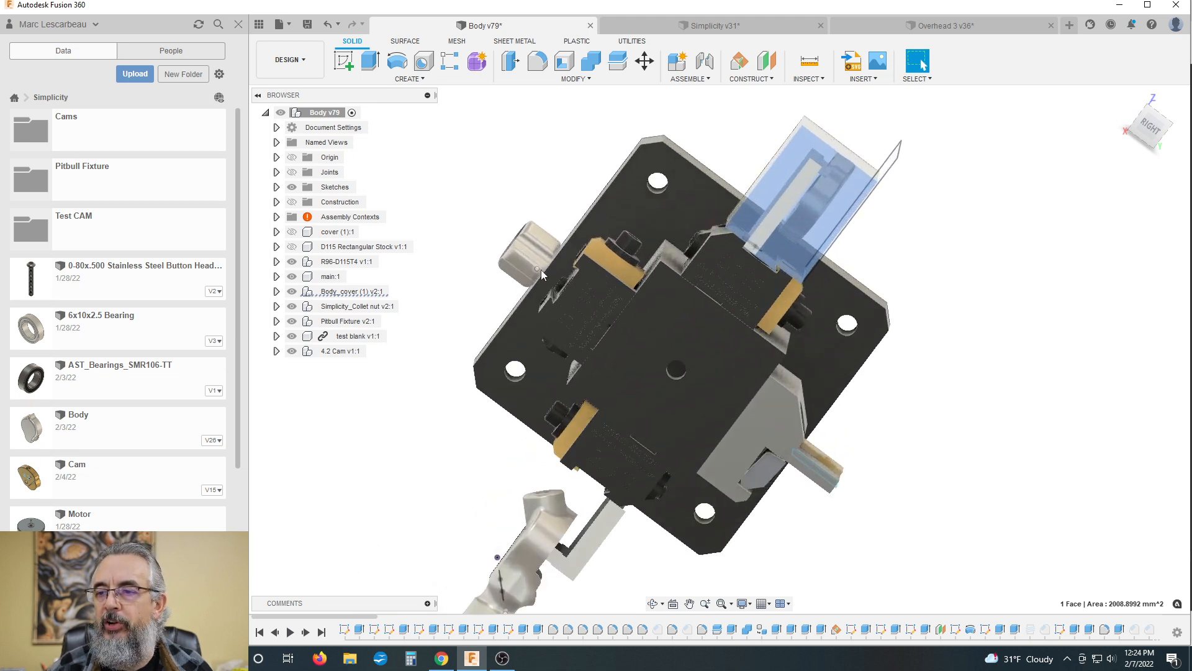
{"action": "scroll", "coordinate": [513, 229], "scroll_direction": "down", "scroll_amount": 3}
{"action": "middle_click_drag", "start_coordinate": [514, 229], "coordinate": [481, 187], "text": "shift"}
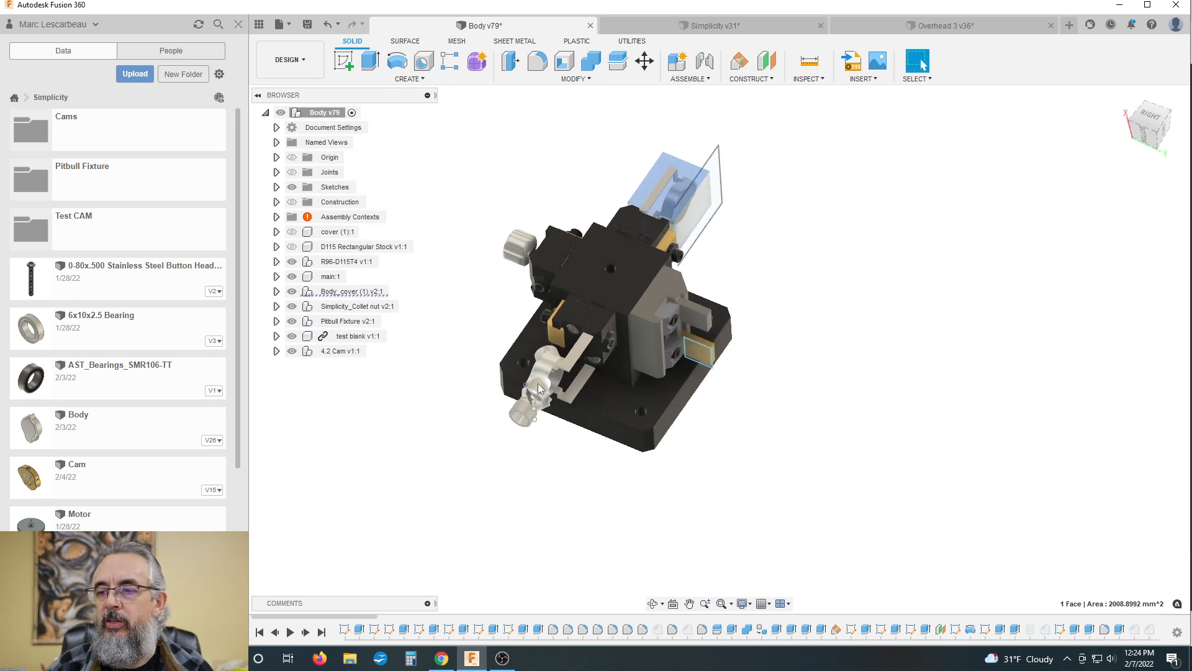
{"action": "middle_click_drag", "start_coordinate": [542, 414], "coordinate": [652, 200], "text": "shift"}
{"action": "scroll", "coordinate": [648, 192], "scroll_direction": "up", "scroll_amount": 3}
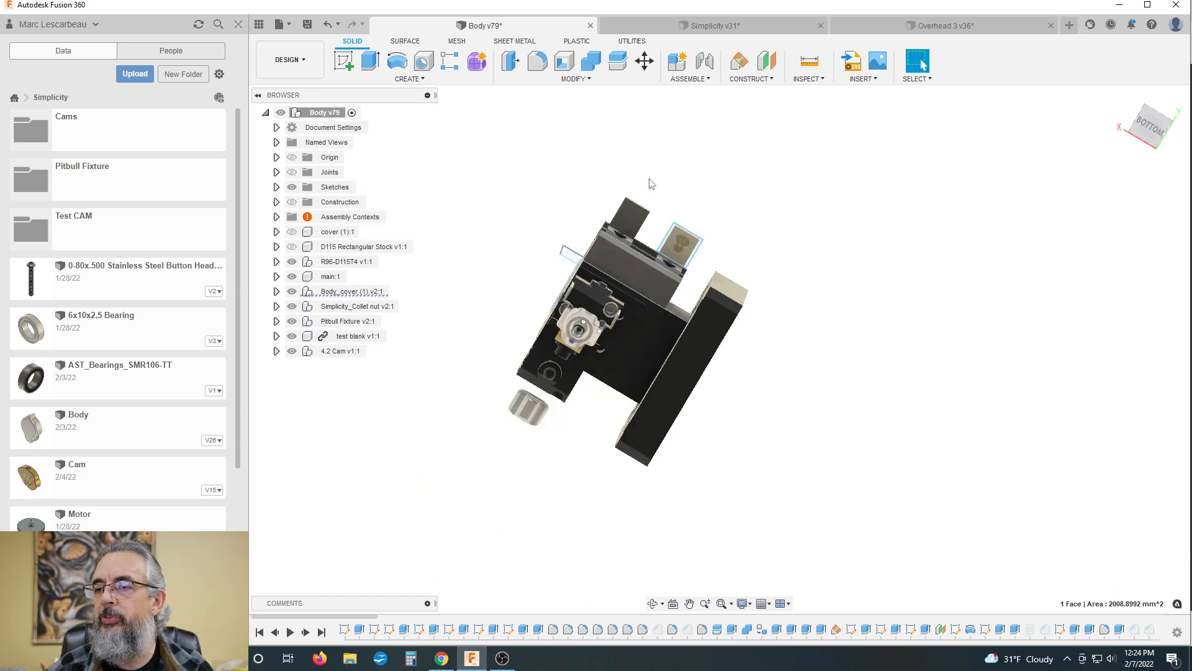
Step: Examine the cam part beside the test blank from below, highlighting the test blank's face, and review both within the fixture
{"action": "left_click", "coordinate": [708, 302]}
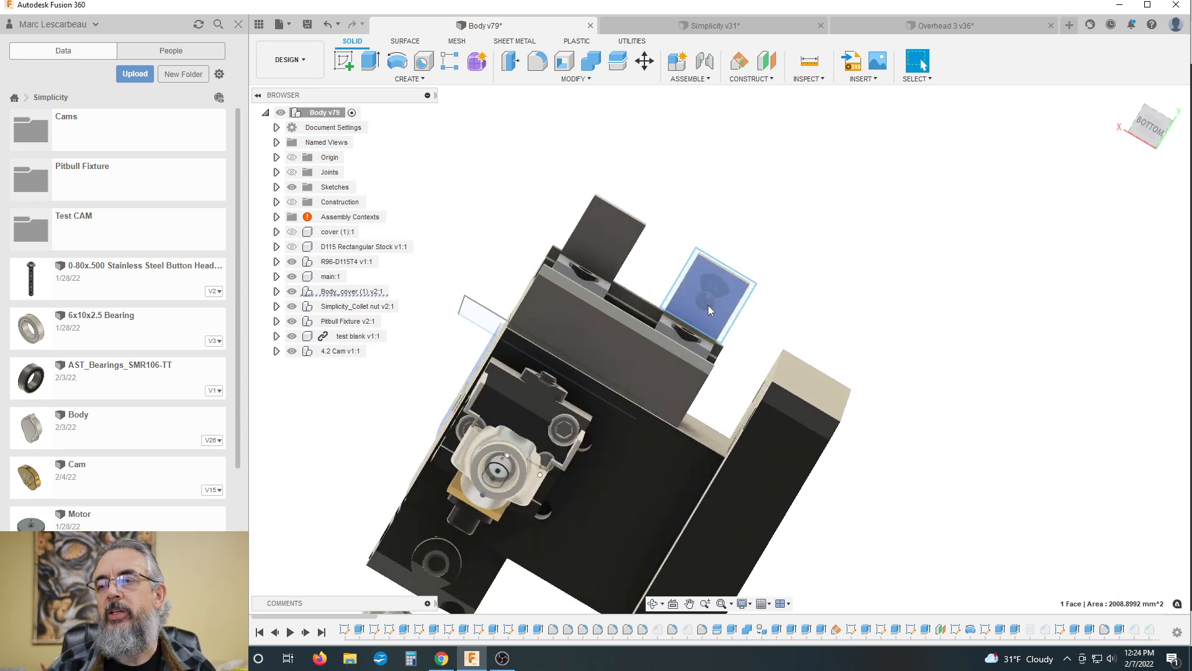
{"action": "mouse_move", "coordinate": [707, 307]}
{"action": "middle_mouse_down", "text": "shift"}
{"action": "mouse_move", "coordinate": [706, 292]}
{"action": "mouse_move", "coordinate": [721, 290]}
{"action": "middle_mouse_up", "text": "shift"}
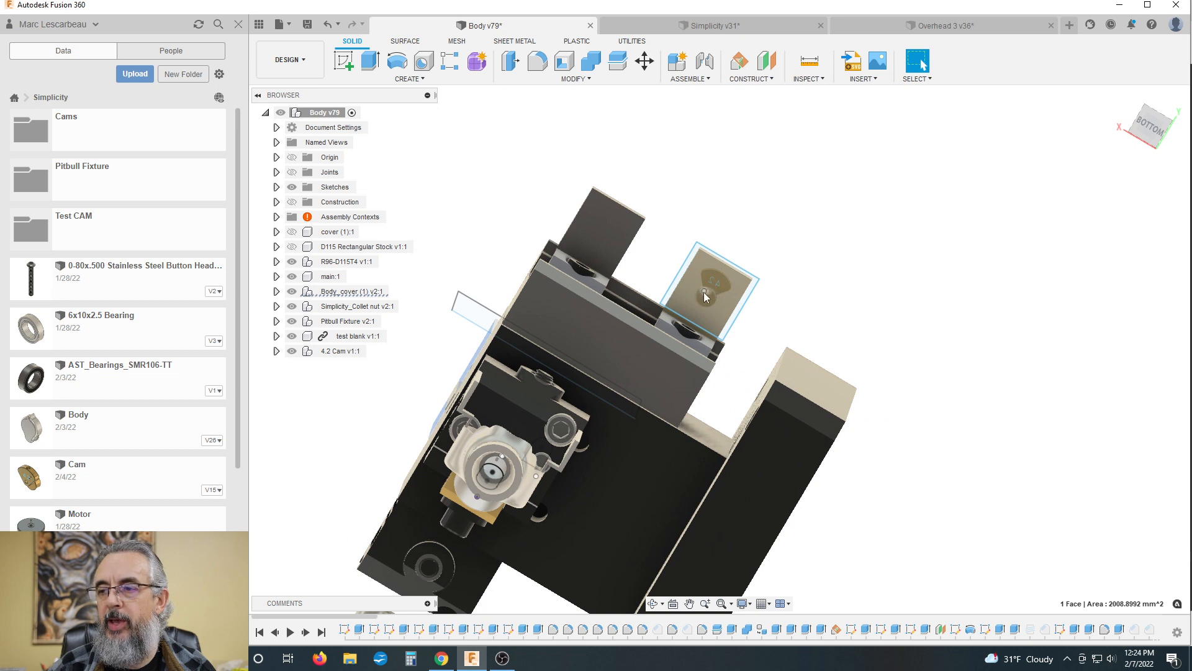
{"action": "left_click", "coordinate": [592, 227]}
{"action": "scroll", "coordinate": [663, 203], "scroll_direction": "down", "scroll_amount": 2}
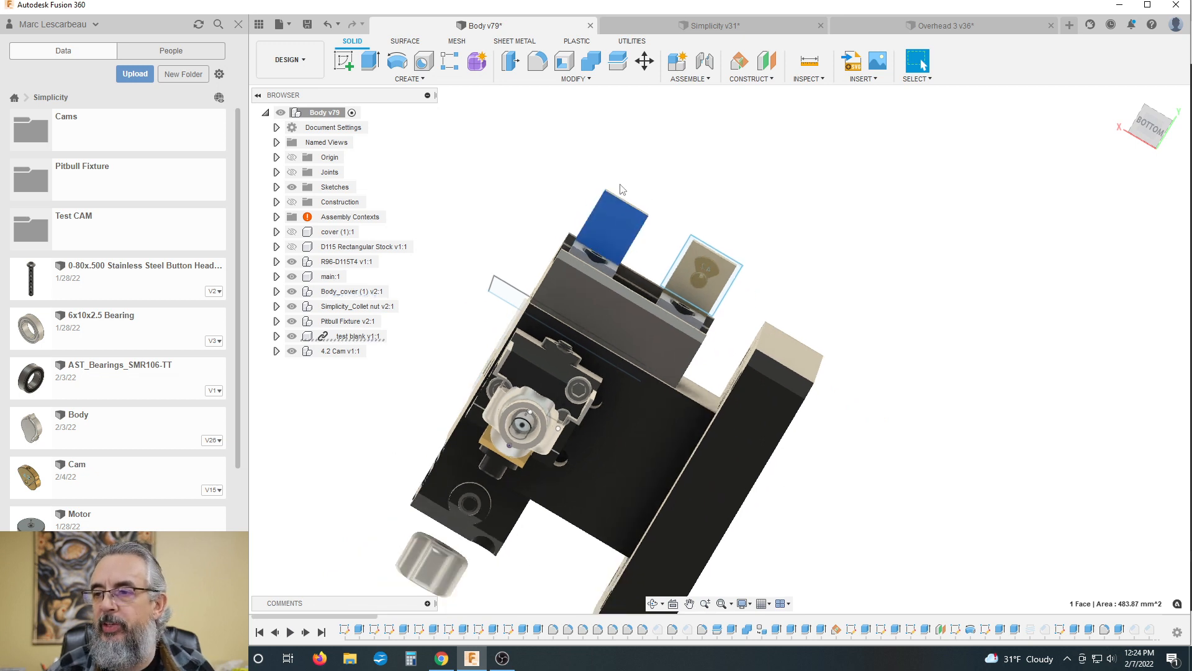
{"action": "scroll", "coordinate": [621, 190], "scroll_direction": "up", "scroll_amount": 1}
{"action": "scroll", "coordinate": [689, 190], "scroll_direction": "down", "scroll_amount": 1}
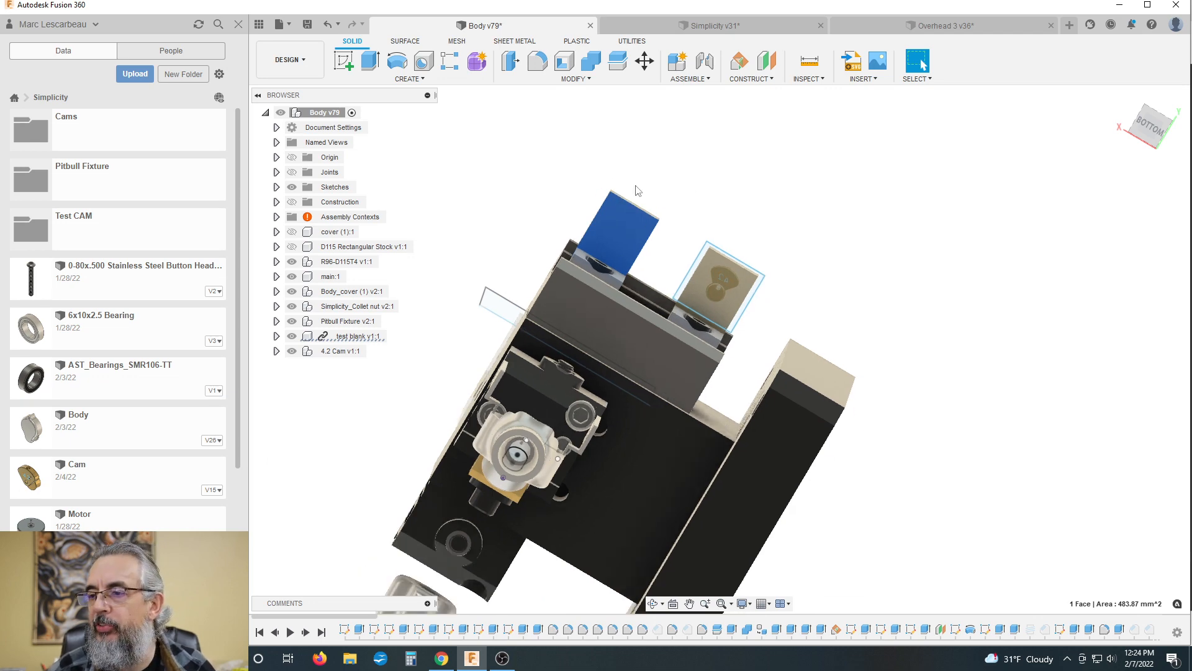
{"action": "middle_click_drag", "start_coordinate": [610, 192], "coordinate": [633, 306], "text": "shift"}
{"action": "scroll", "coordinate": [637, 311], "scroll_direction": "down", "scroll_amount": 5}
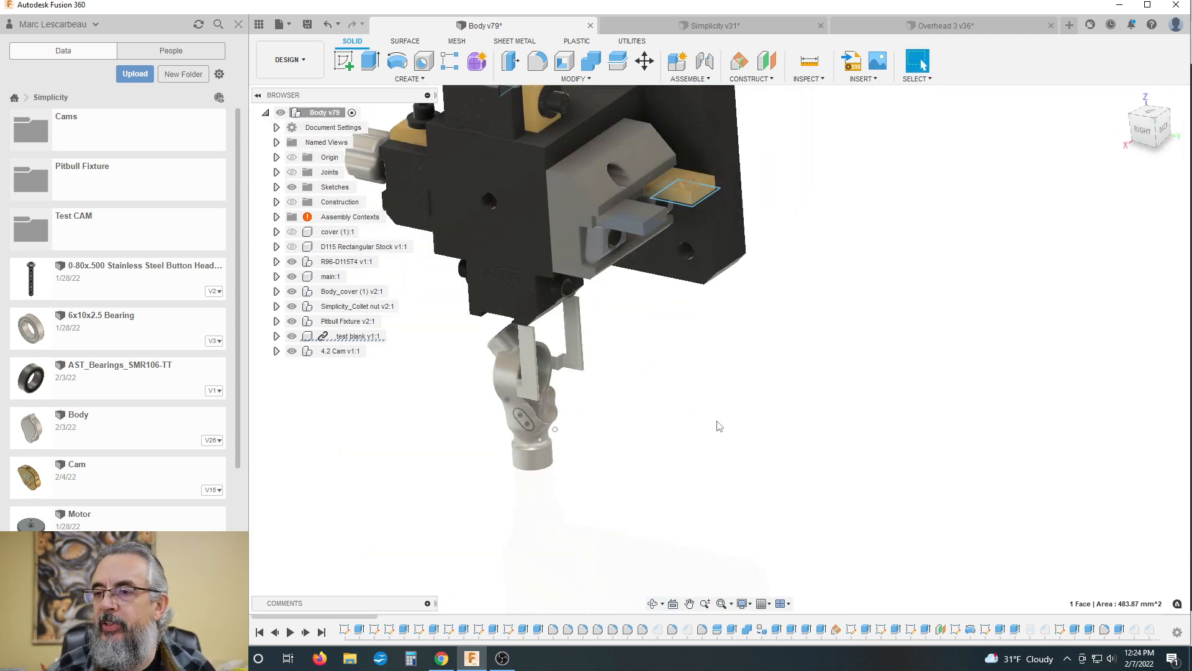
Step: Review the complete fixture from its right and back sides, including the cover stock, collet nut, body and cam stations
{"action": "middle_click_drag", "start_coordinate": [570, 409], "coordinate": [540, 373], "text": "shift"}
{"action": "scroll", "coordinate": [891, 319], "scroll_direction": "down", "scroll_amount": 2}
{"action": "middle_click_drag", "start_coordinate": [873, 301], "coordinate": [840, 317], "text": "shift"}
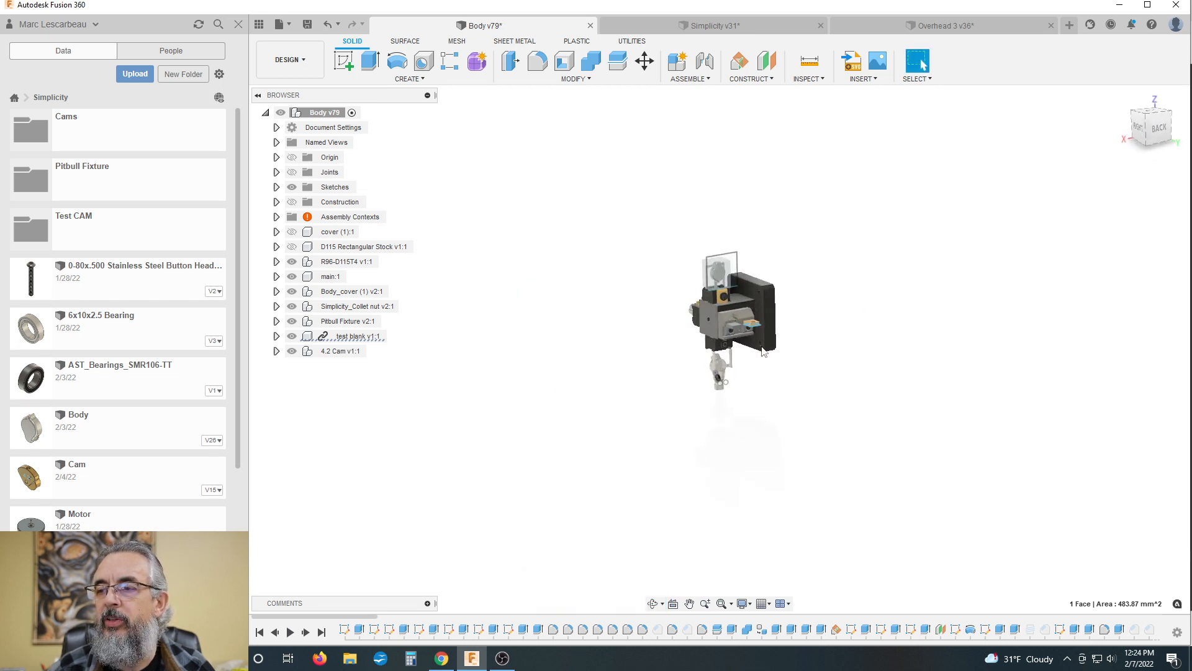
{"action": "scroll", "coordinate": [654, 324], "scroll_direction": "up", "scroll_amount": 2}
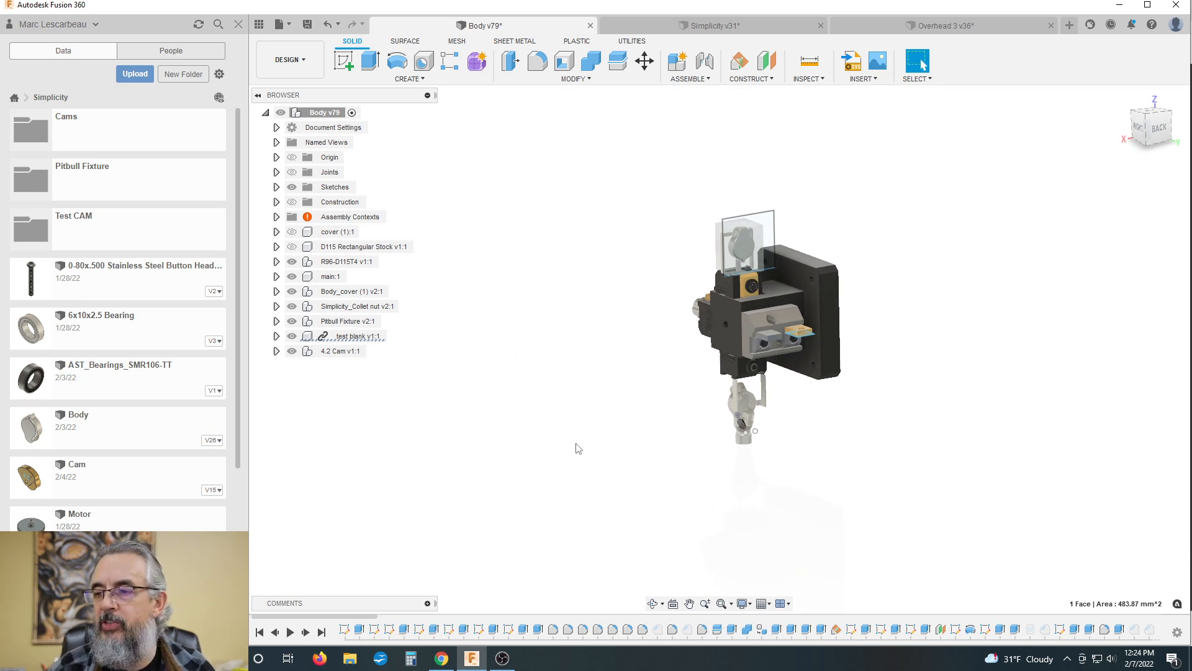
{"action": "scroll", "coordinate": [547, 310], "scroll_direction": "down", "scroll_amount": 2}
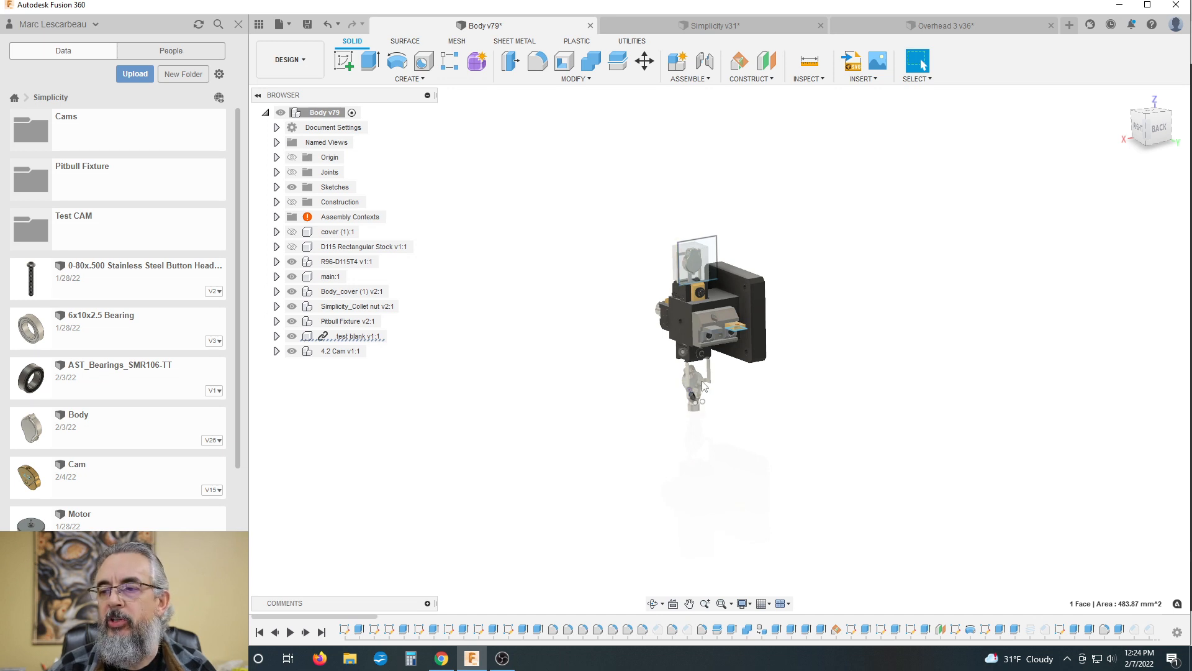
{"action": "middle_click_drag", "start_coordinate": [590, 298], "coordinate": [612, 306], "text": "shift"}
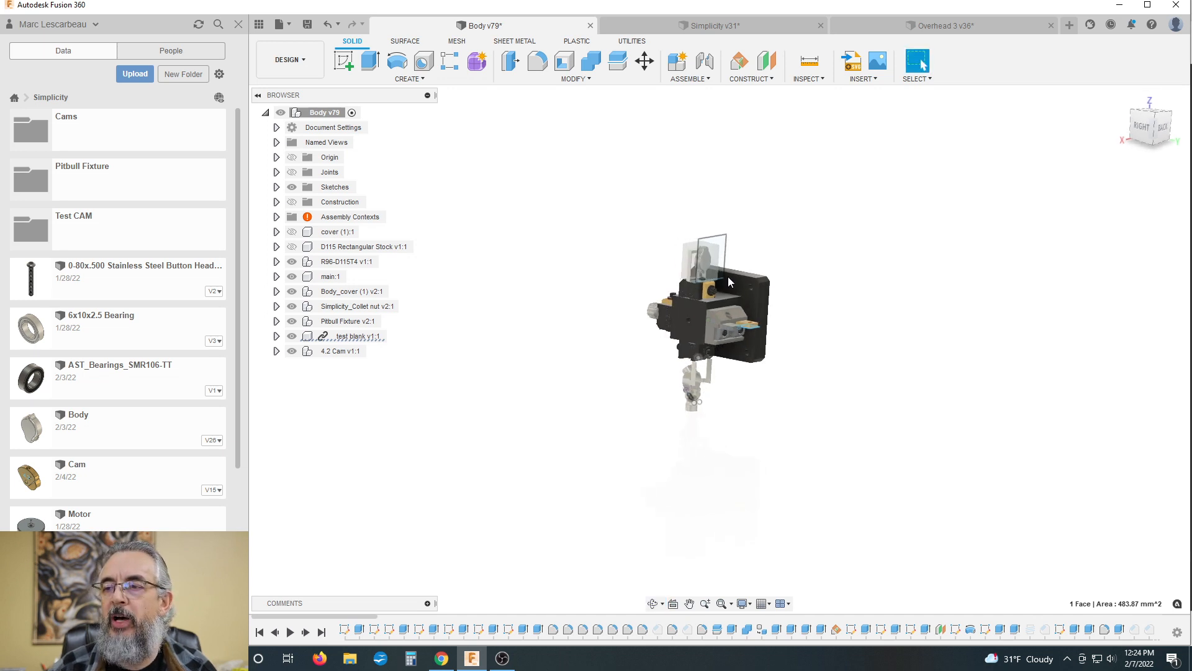
{"action": "scroll", "coordinate": [647, 315], "scroll_direction": "up", "scroll_amount": 4}
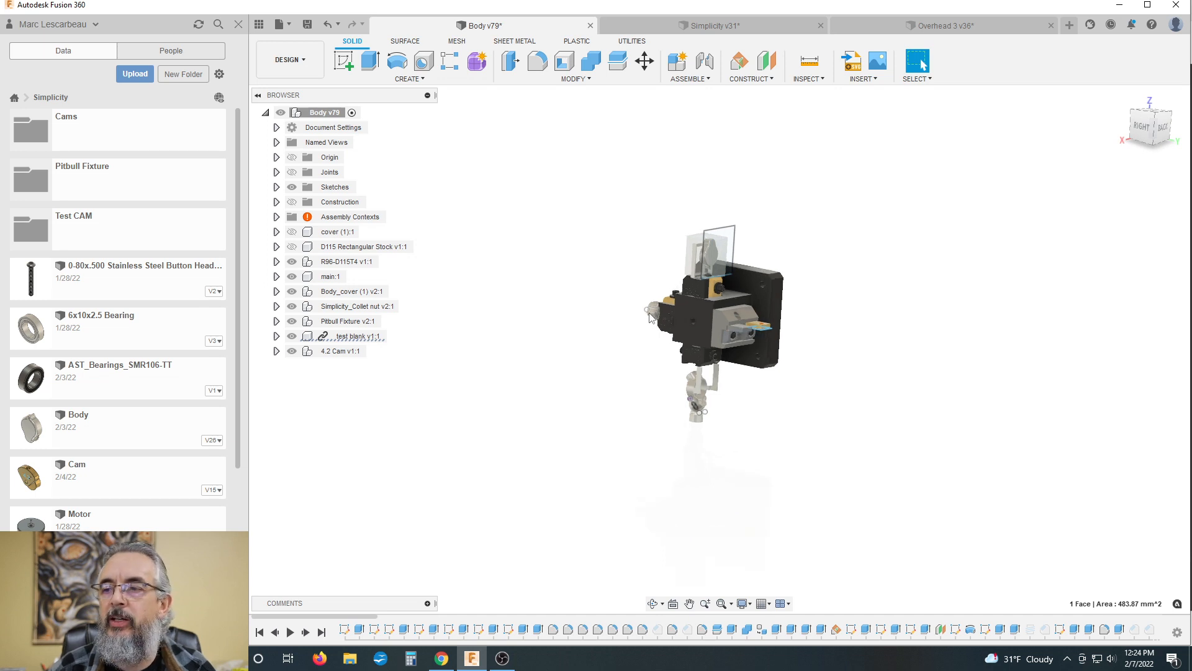
{"action": "scroll", "coordinate": [643, 304], "scroll_direction": "down", "scroll_amount": 4}
{"action": "middle_click_drag", "start_coordinate": [622, 247], "coordinate": [590, 261], "text": "shift"}
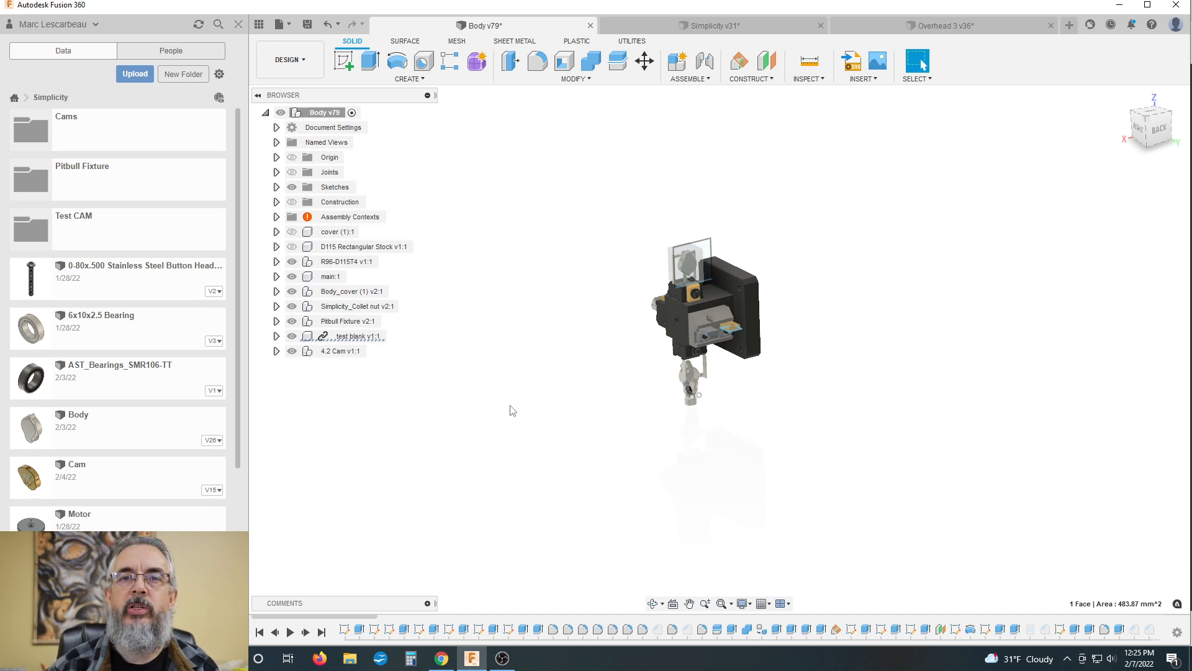
{"action": "scroll", "coordinate": [678, 272], "scroll_direction": "up", "scroll_amount": 4}
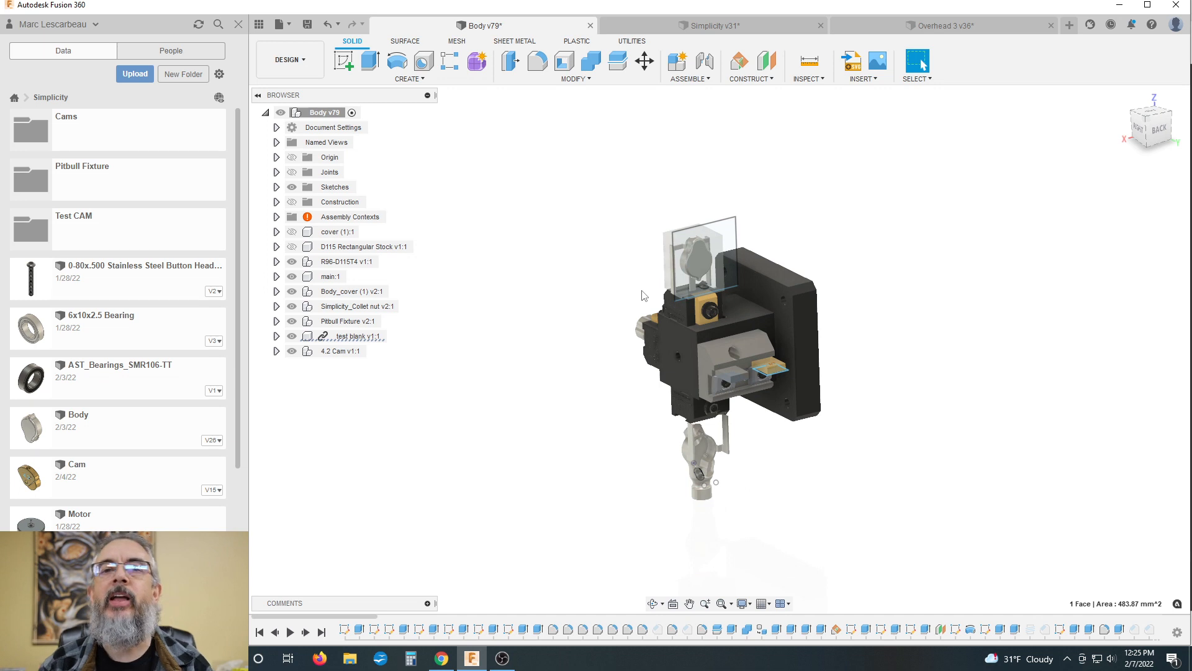
{"action": "scroll", "coordinate": [658, 292], "scroll_direction": "up", "scroll_amount": 2}
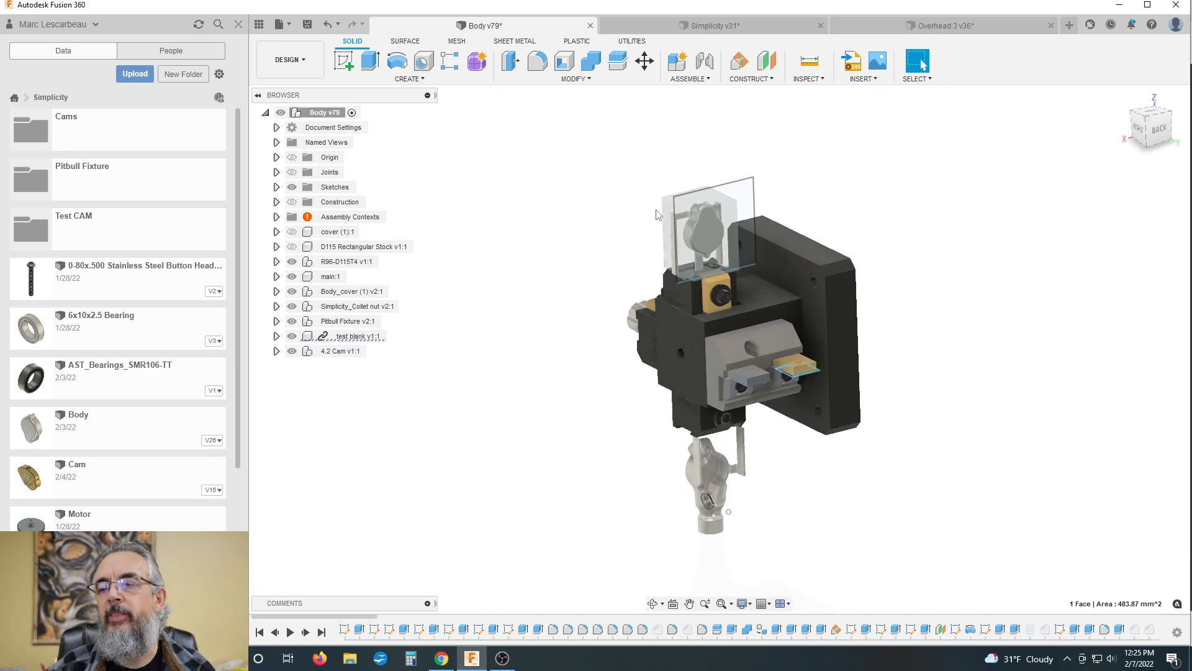
{"action": "scroll", "coordinate": [658, 214], "scroll_direction": "down", "scroll_amount": 2}
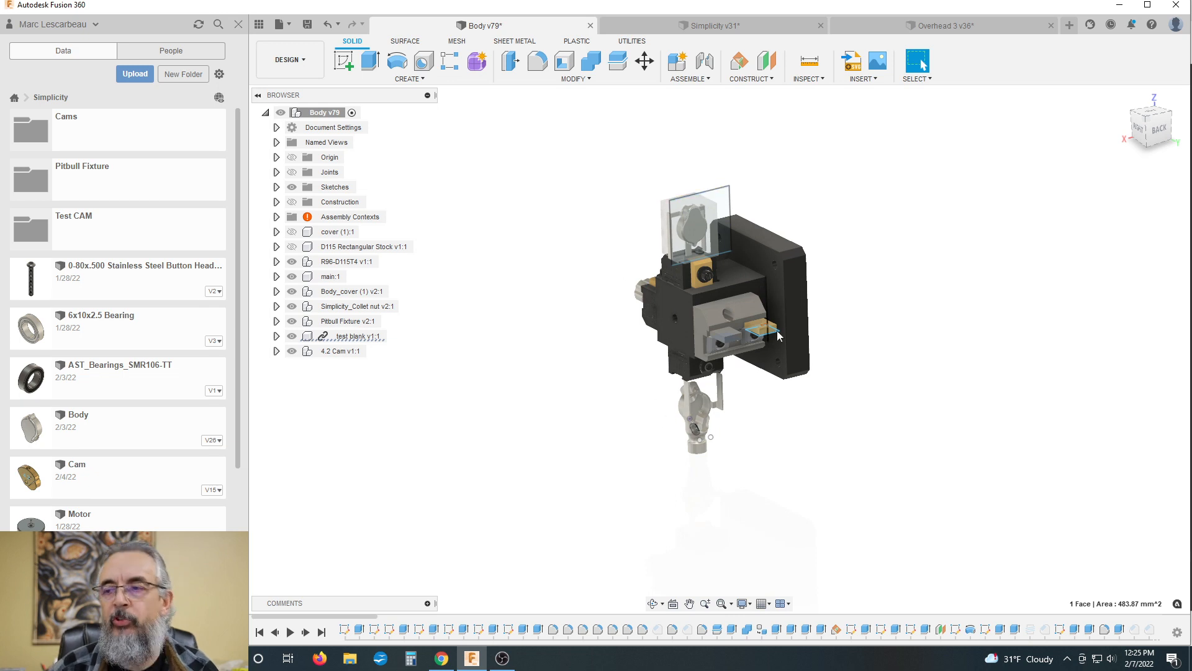
{"action": "mouse_move", "coordinate": [940, 176]}
{"action": "middle_mouse_down", "text": "shift"}
{"action": "mouse_move", "coordinate": [956, 181]}
{"action": "mouse_move", "coordinate": [937, 176]}
{"action": "middle_mouse_up", "text": "shift"}
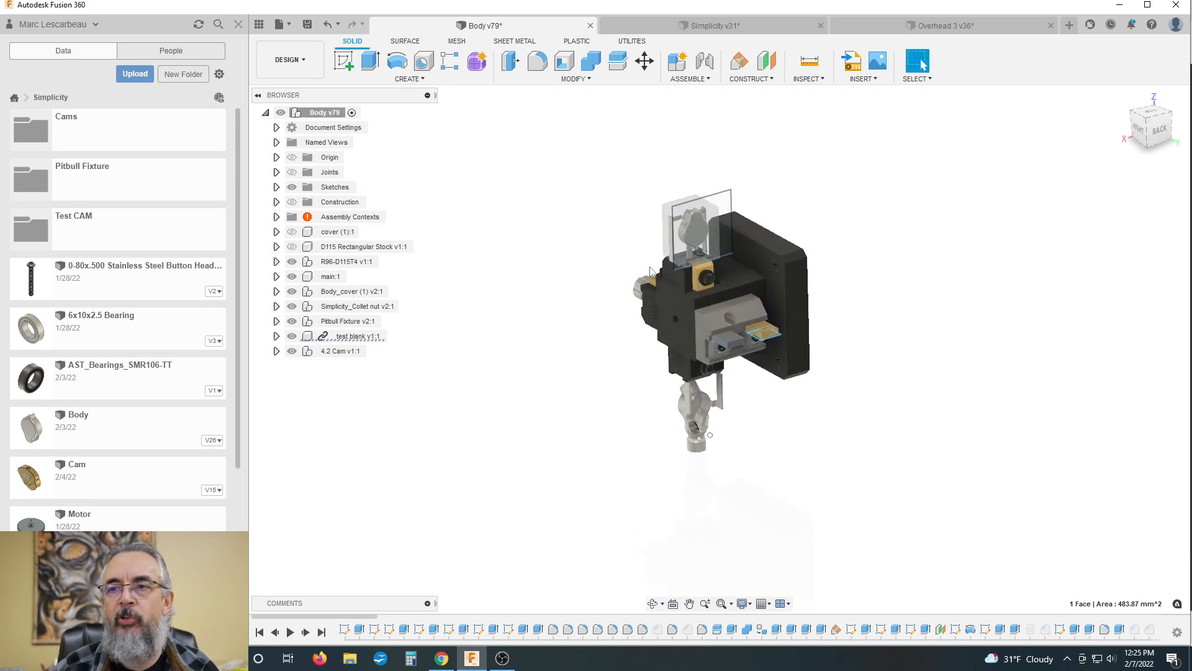
{"action": "middle_click_drag", "start_coordinate": [805, 219], "coordinate": [811, 210], "text": "shift"}
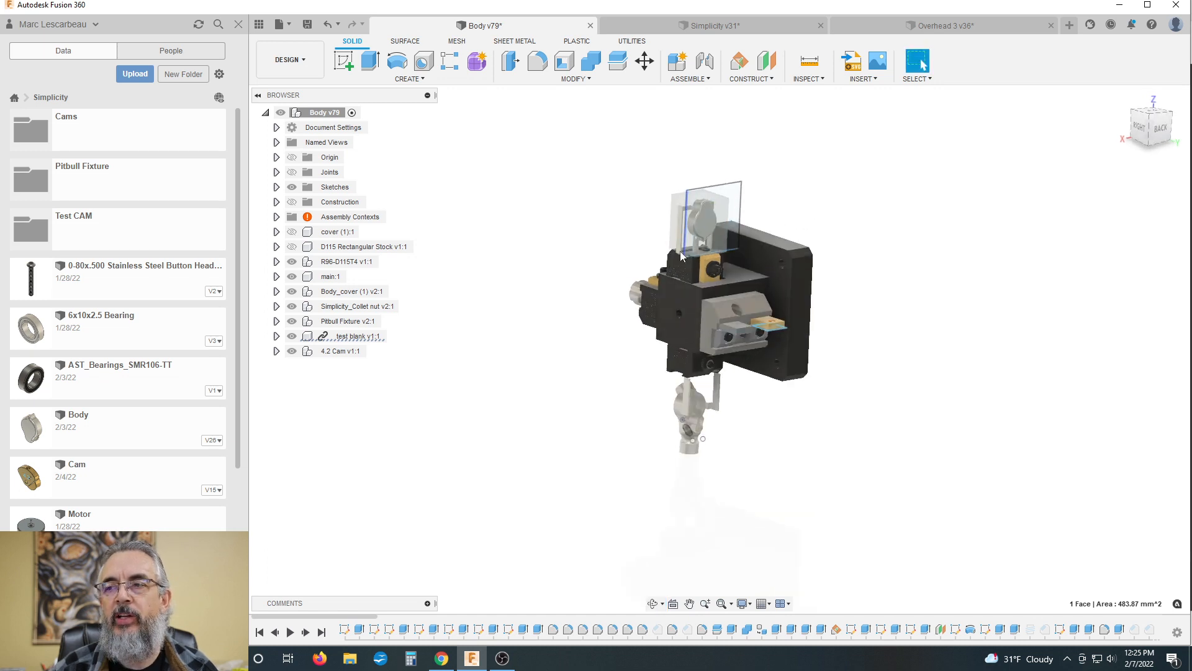
Step: Highlight the cover stock's sketch profile, inspect the collet nut and pick a vertex on the body to compare the fixture's stations
{"action": "middle_click_drag", "start_coordinate": [681, 254], "coordinate": [551, 237], "text": "shift"}
{"action": "scroll", "coordinate": [552, 237], "scroll_direction": "up", "scroll_amount": 3}
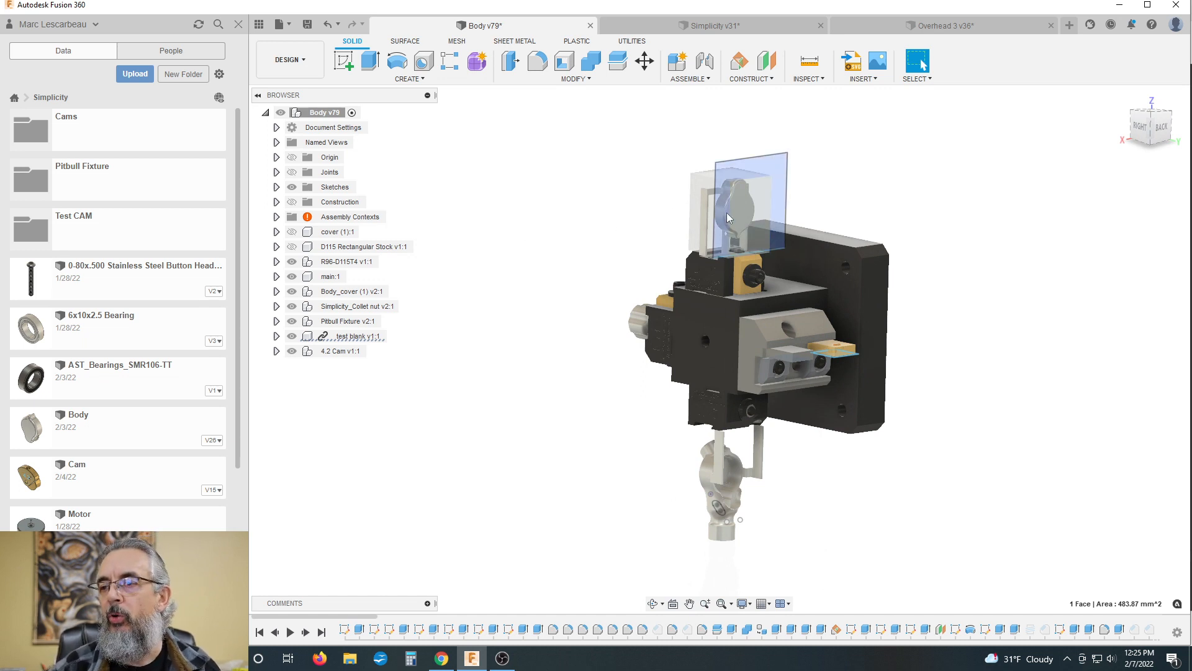
{"action": "left_click", "coordinate": [637, 323]}
{"action": "left_click", "coordinate": [719, 485]}
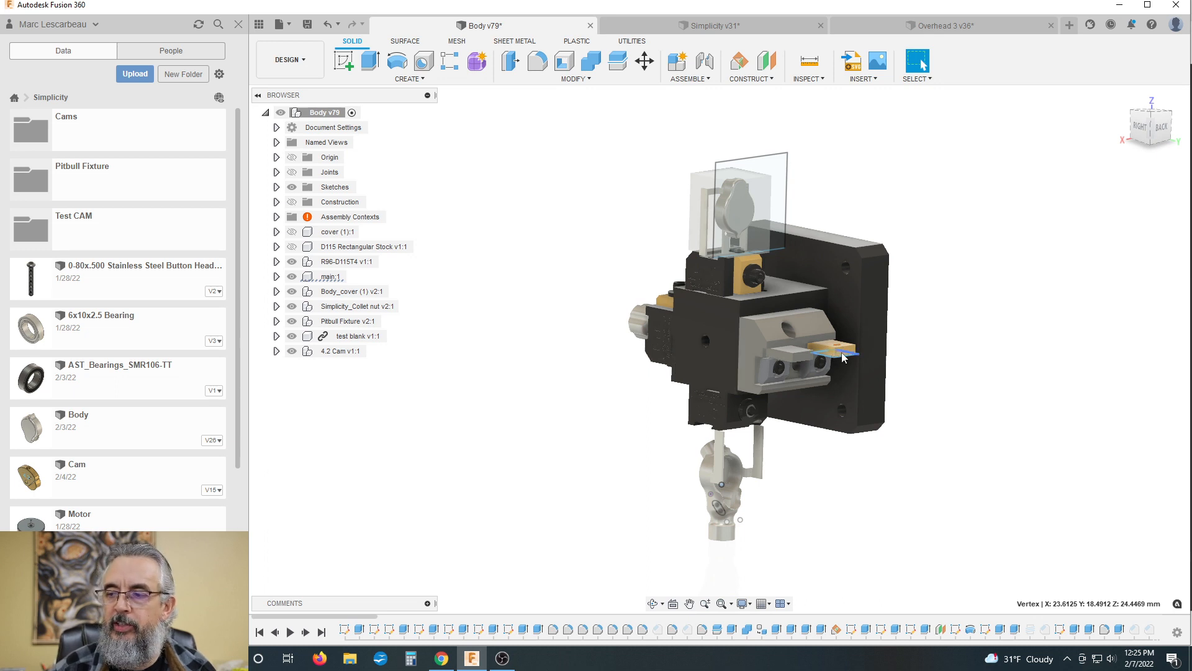
{"action": "scroll", "coordinate": [721, 309], "scroll_direction": "down", "scroll_amount": 1}
{"action": "scroll", "coordinate": [777, 333], "scroll_direction": "up", "scroll_amount": 3}
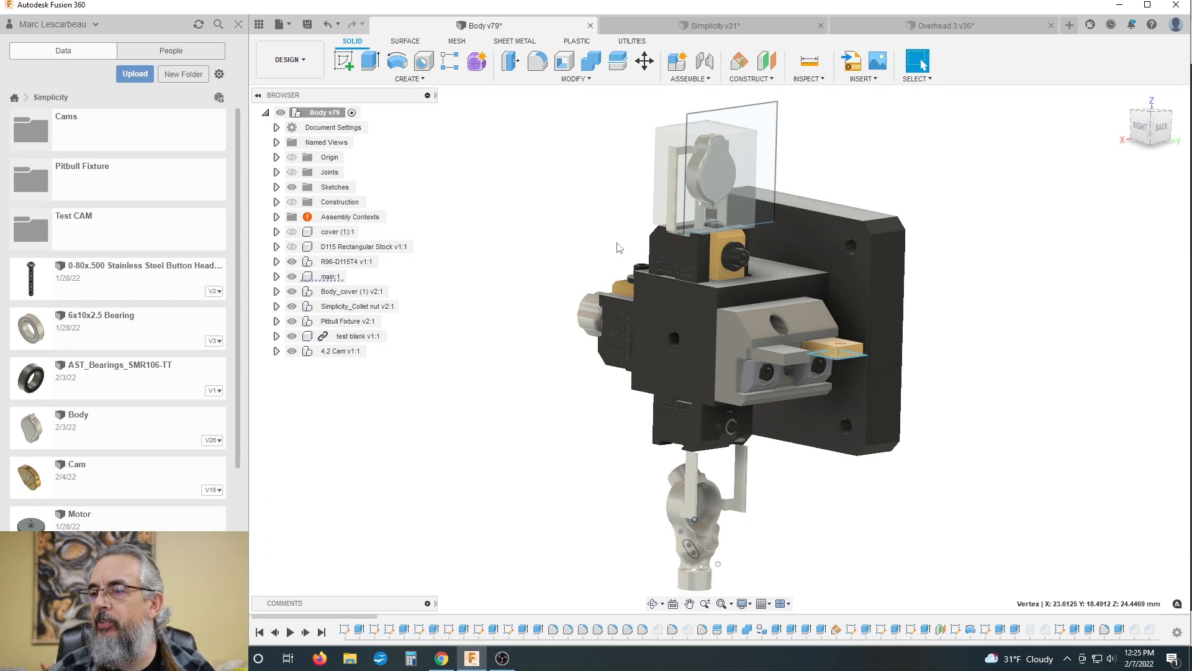
{"action": "middle_click_drag", "start_coordinate": [595, 236], "coordinate": [592, 234], "text": "shift"}
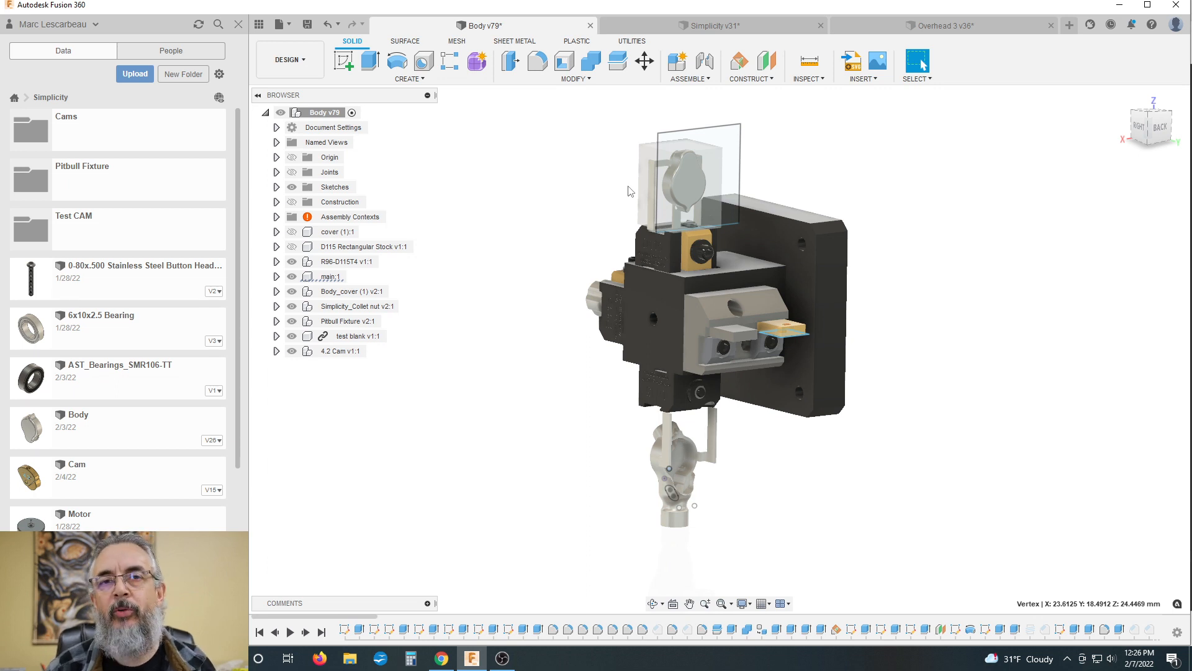
{"action": "middle_click_drag", "start_coordinate": [814, 186], "coordinate": [817, 172], "text": "shift"}
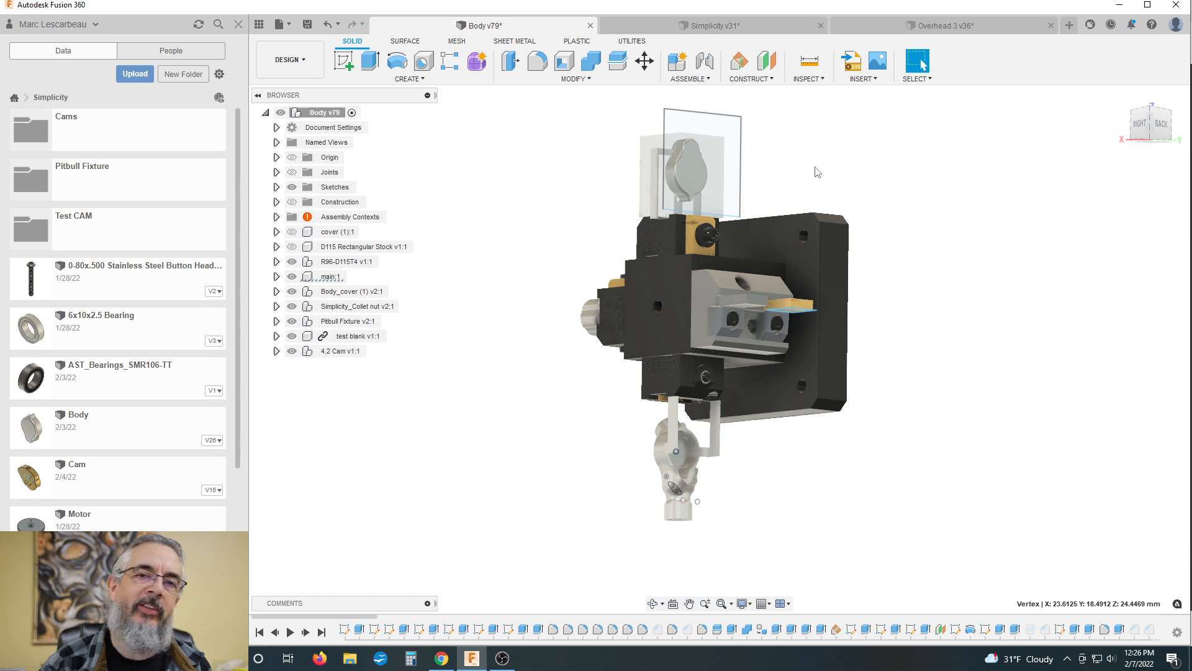
{"action": "middle_click_drag", "start_coordinate": [570, 223], "coordinate": [566, 236], "text": "shift"}
{"action": "scroll", "coordinate": [582, 250], "scroll_direction": "down", "scroll_amount": 1}
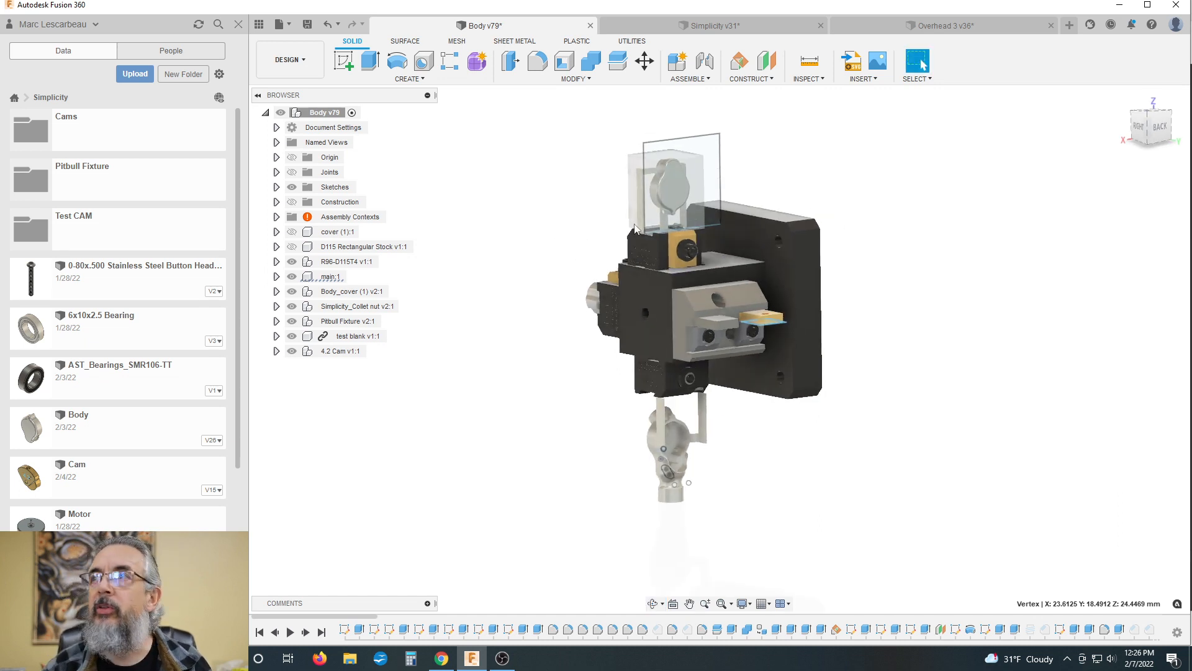
{"action": "scroll", "coordinate": [591, 309], "scroll_direction": "down", "scroll_amount": 2}
{"action": "scroll", "coordinate": [669, 212], "scroll_direction": "up", "scroll_amount": 2}
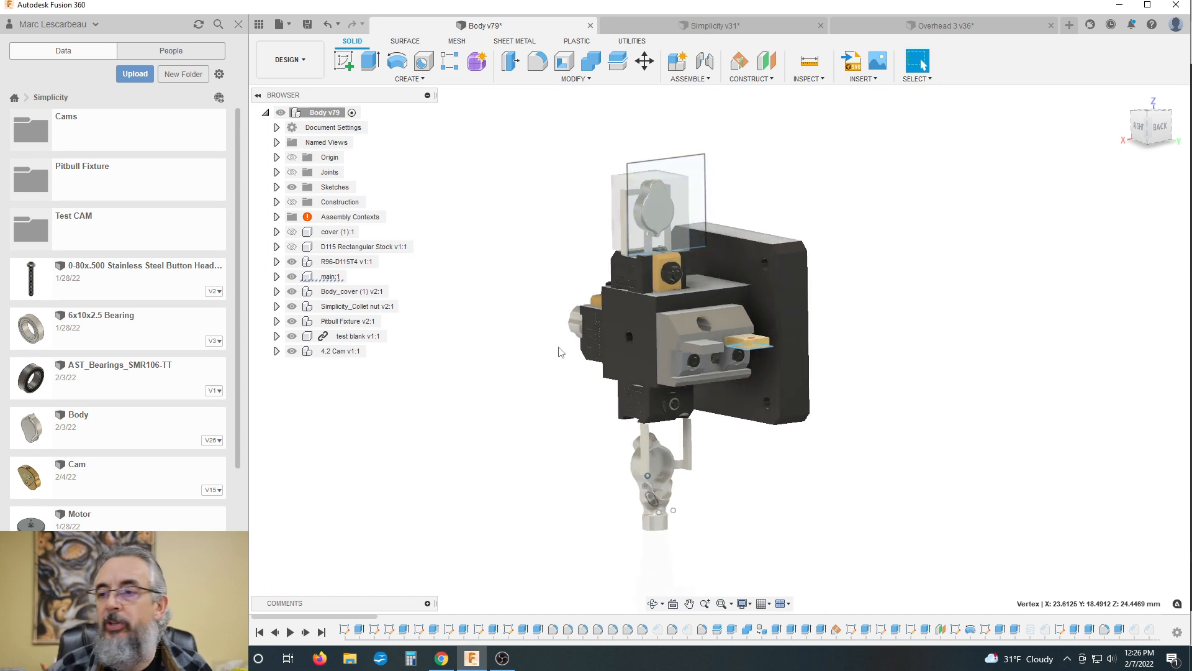
{"action": "middle_click_drag", "start_coordinate": [549, 224], "coordinate": [546, 216], "text": "shift"}
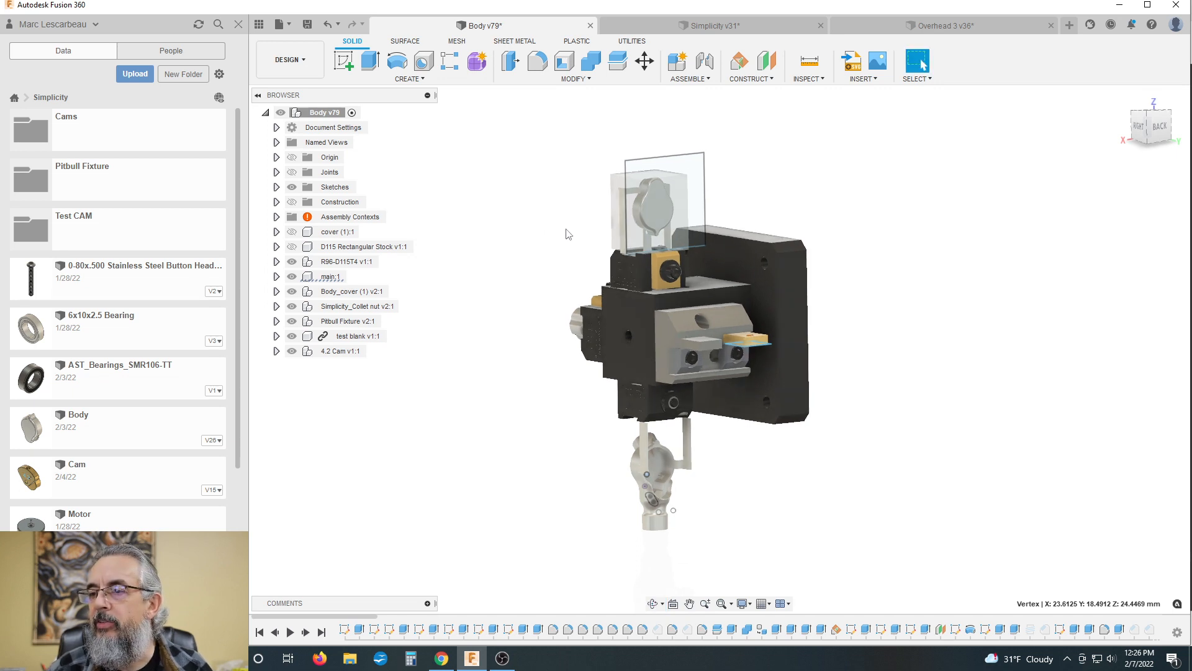
{"action": "scroll", "coordinate": [604, 272], "scroll_direction": "up", "scroll_amount": 1}
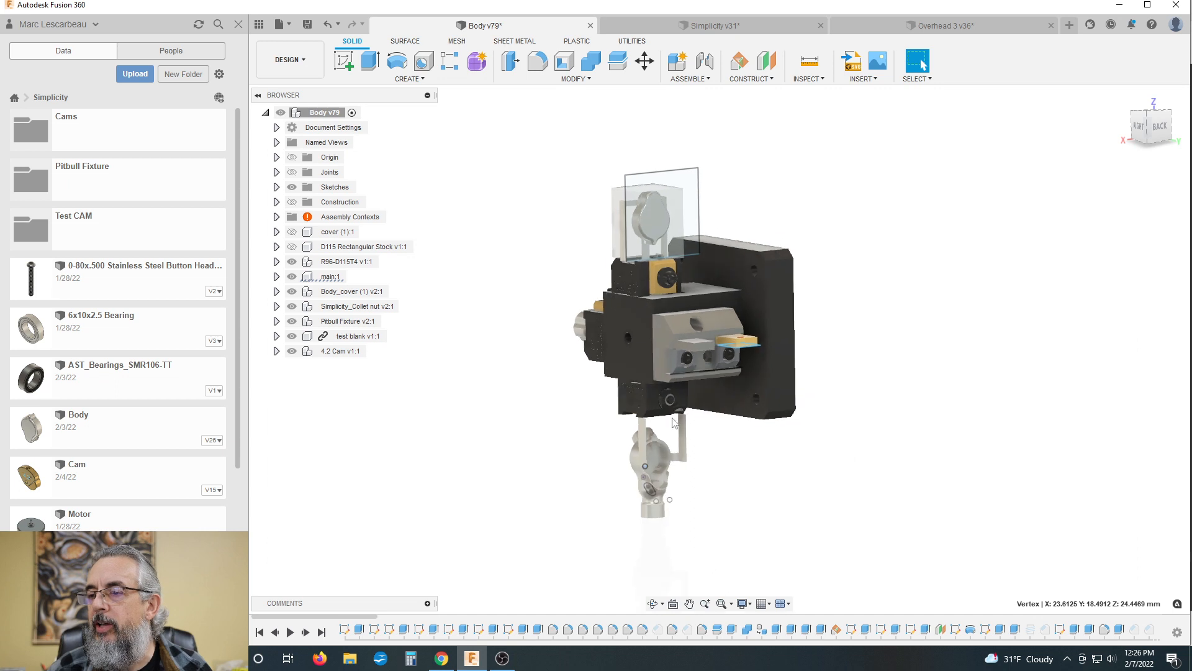
{"action": "scroll", "coordinate": [588, 412], "scroll_direction": "down", "scroll_amount": 1}
{"action": "middle_click_drag", "start_coordinate": [542, 267], "coordinate": [535, 260], "text": "shift"}
{"action": "scroll", "coordinate": [798, 262], "scroll_direction": "down", "scroll_amount": 2}
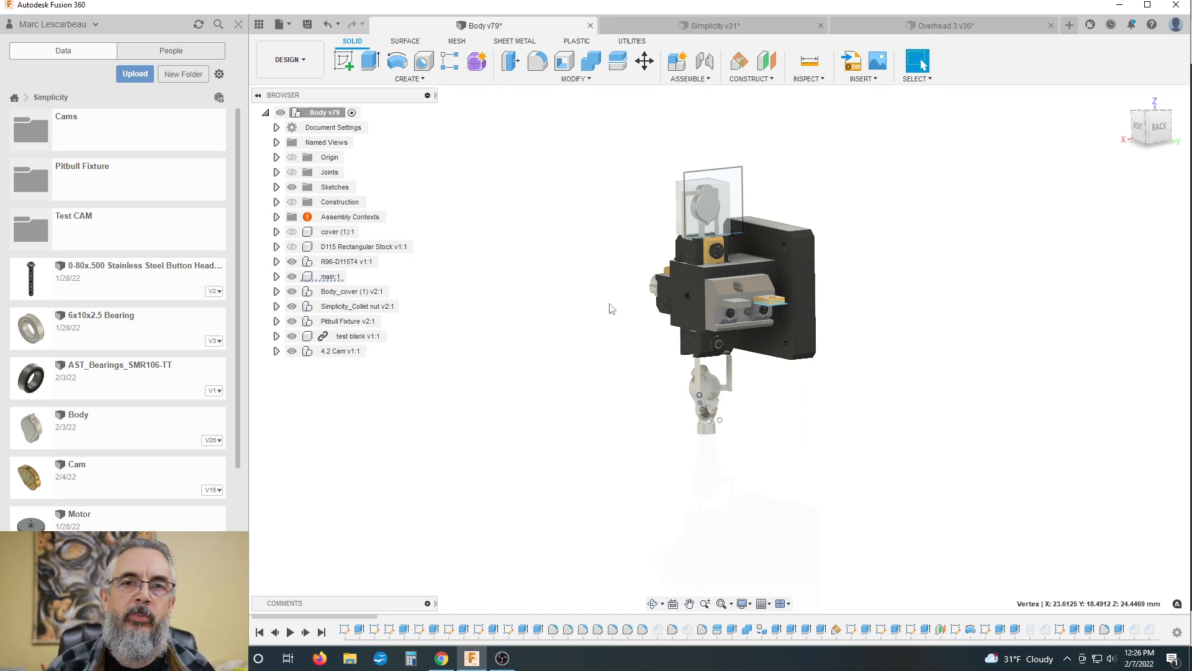
{"action": "scroll", "coordinate": [635, 242], "scroll_direction": "up", "scroll_amount": 3}
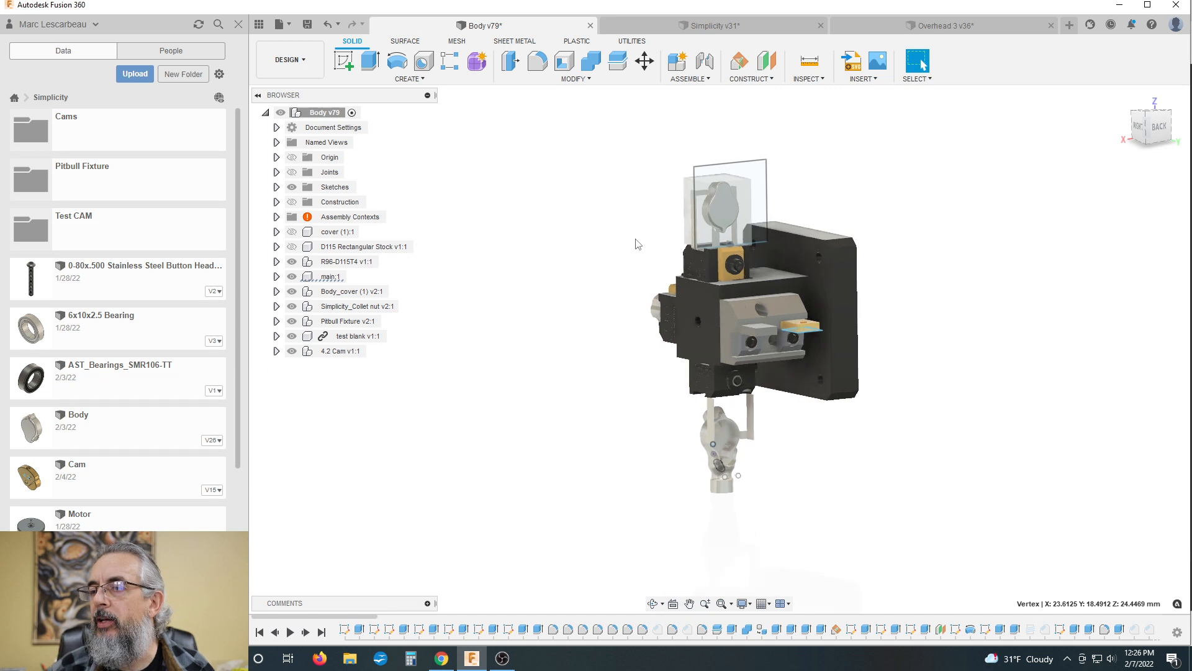
{"action": "scroll", "coordinate": [566, 236], "scroll_direction": "down", "scroll_amount": 1}
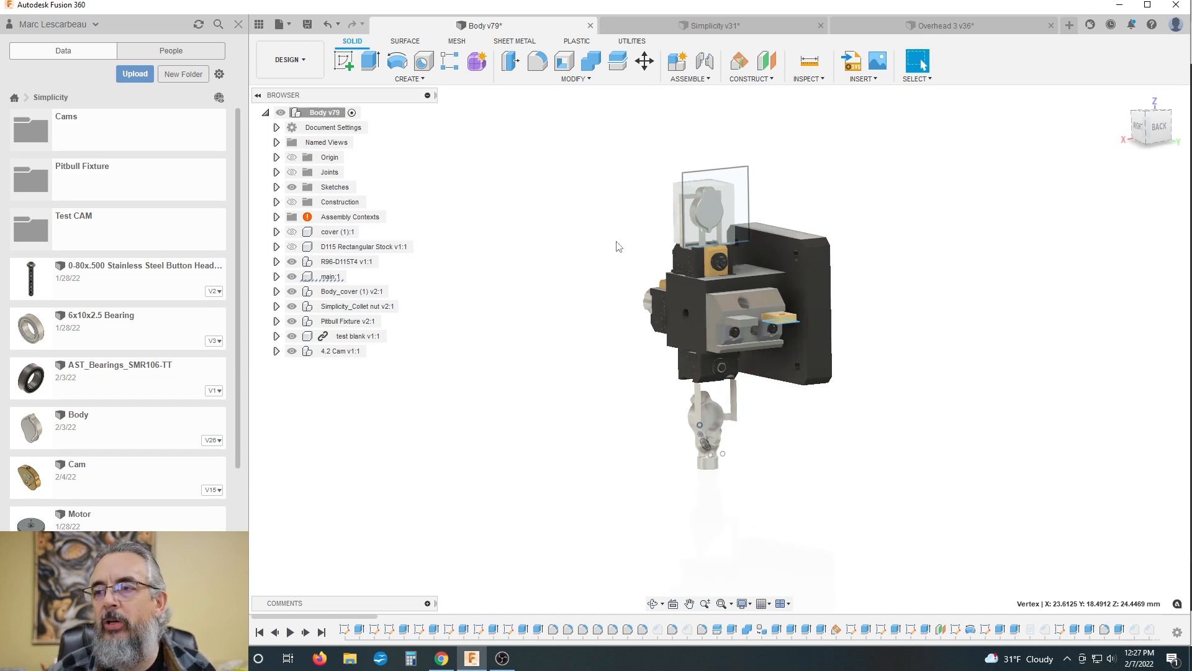
{"action": "scroll", "coordinate": [619, 247], "scroll_direction": "down", "scroll_amount": 1}
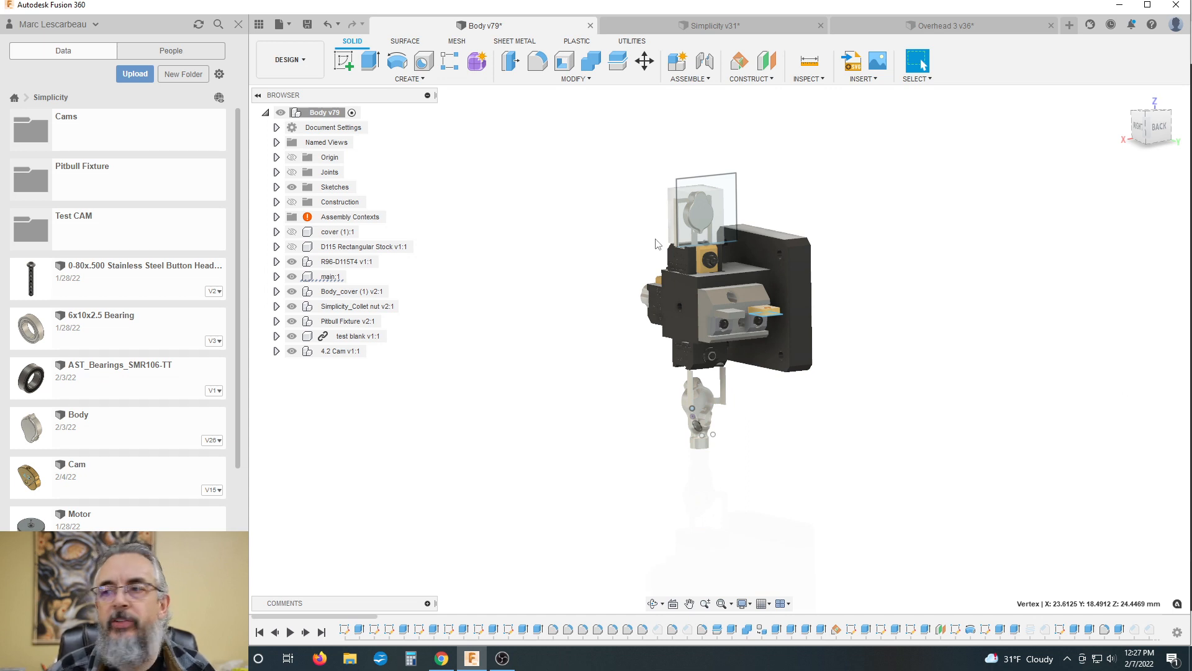
{"action": "scroll", "coordinate": [652, 220], "scroll_direction": "up", "scroll_amount": 2}
{"action": "scroll", "coordinate": [708, 221], "scroll_direction": "up", "scroll_amount": 1}
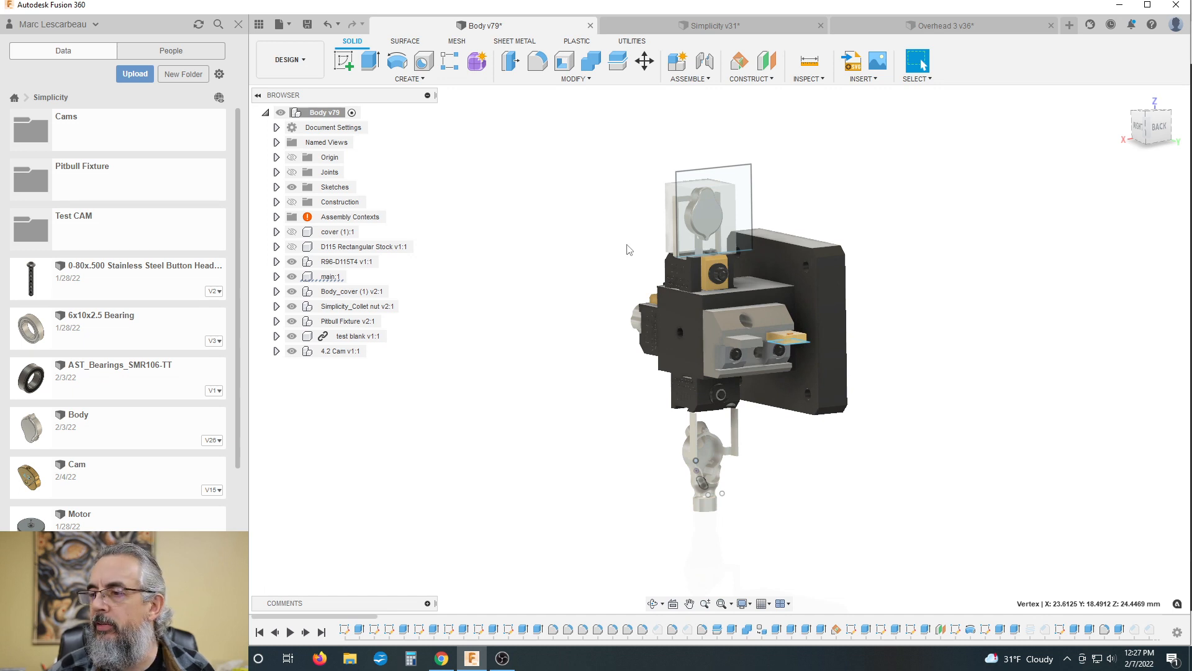
{"action": "scroll", "coordinate": [627, 246], "scroll_direction": "down", "scroll_amount": 2}
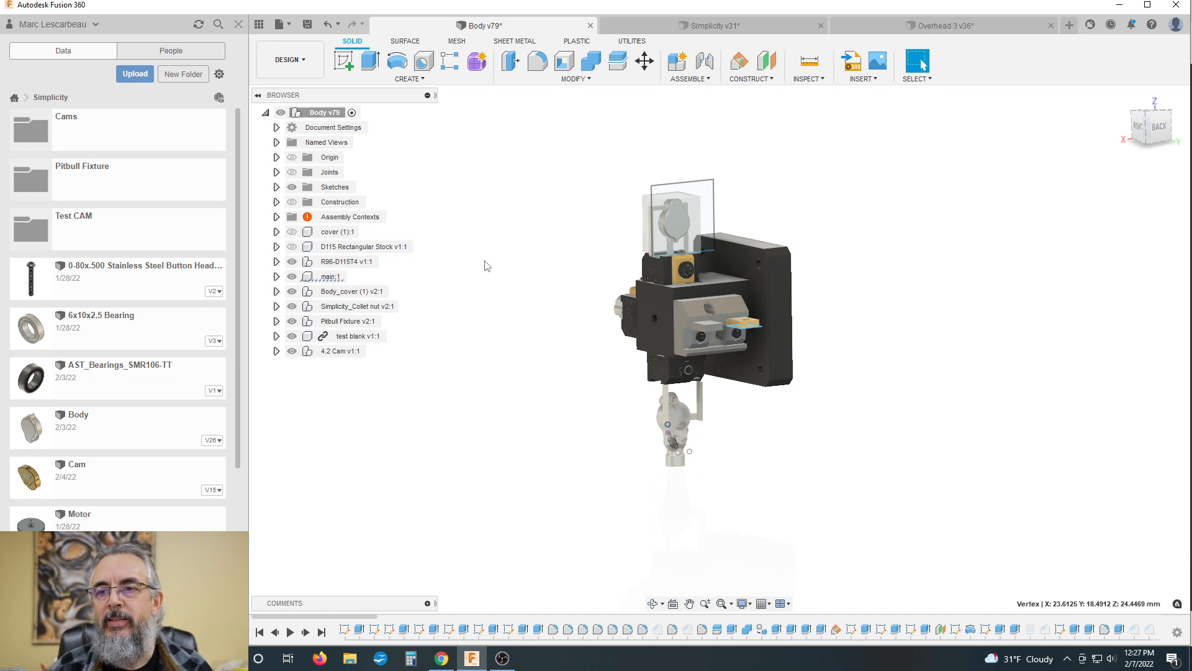
Step: Switch to the Manufacture workspace and turn the fixture to look at it end-on
{"action": "left_click", "coordinate": [289, 59]}
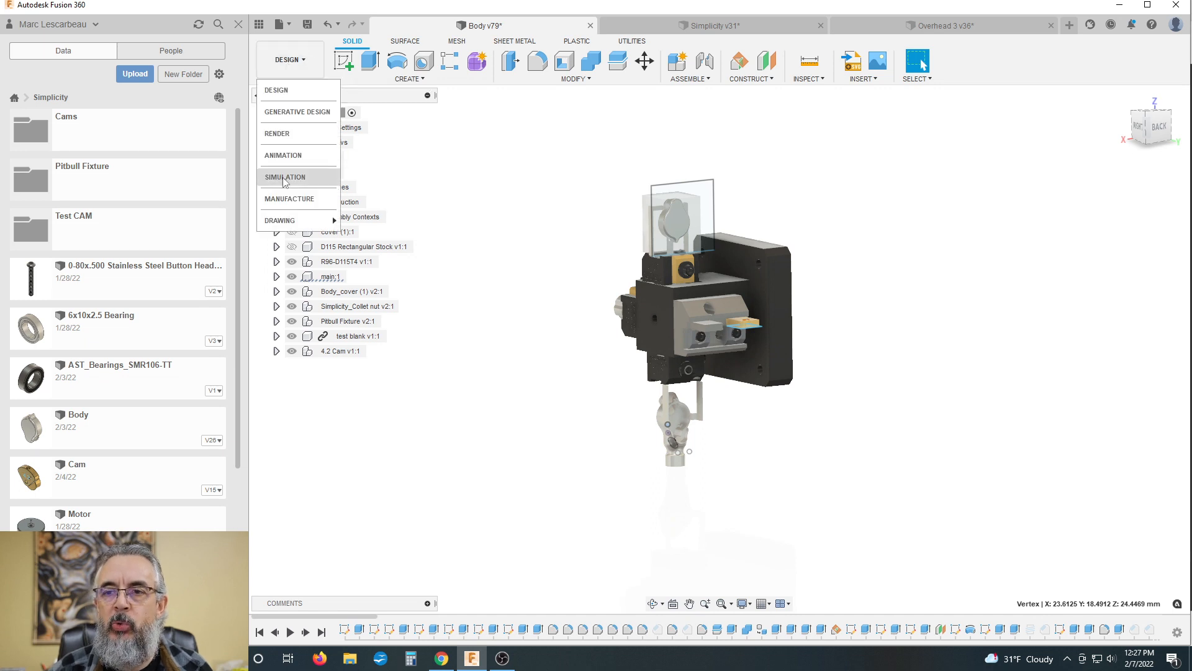
{"action": "left_click", "coordinate": [299, 218]}
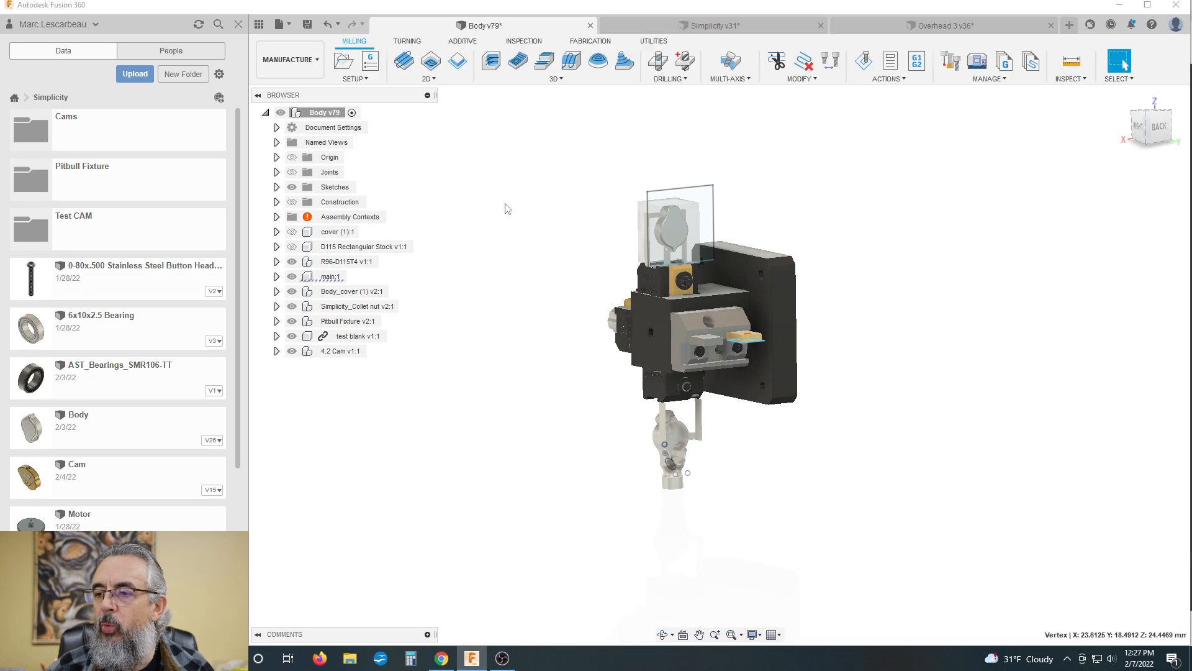
{"action": "middle_click_drag", "start_coordinate": [505, 205], "coordinate": [859, 349], "text": "shift"}
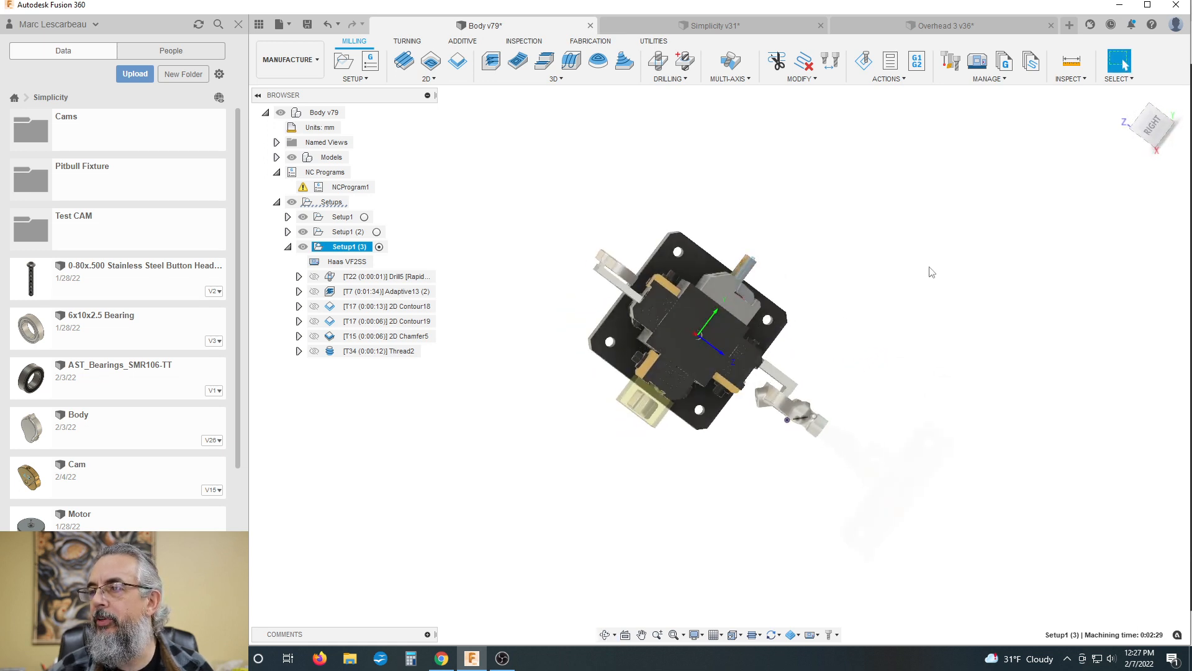
Step: Examine the parts clamped on the four sides of the fixture from the end, with Setup1 (3) selected
{"action": "scroll", "coordinate": [546, 328], "scroll_direction": "down", "scroll_amount": 2}
{"action": "scroll", "coordinate": [547, 328], "scroll_direction": "down", "scroll_amount": 1}
{"action": "scroll", "coordinate": [772, 391], "scroll_direction": "up", "scroll_amount": 3}
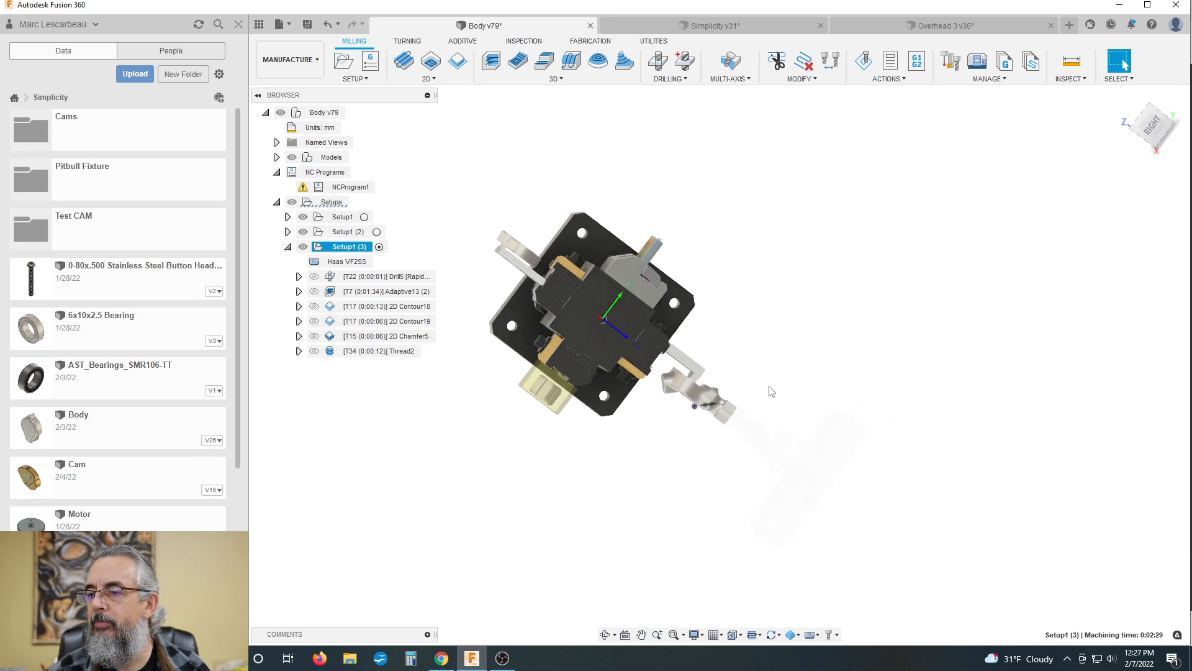
{"action": "scroll", "coordinate": [771, 391], "scroll_direction": "up", "scroll_amount": 1}
{"action": "scroll", "coordinate": [739, 402], "scroll_direction": "down", "scroll_amount": 2}
{"action": "scroll", "coordinate": [678, 398], "scroll_direction": "up", "scroll_amount": 1}
{"action": "middle_click_drag", "start_coordinate": [710, 403], "coordinate": [734, 431]}
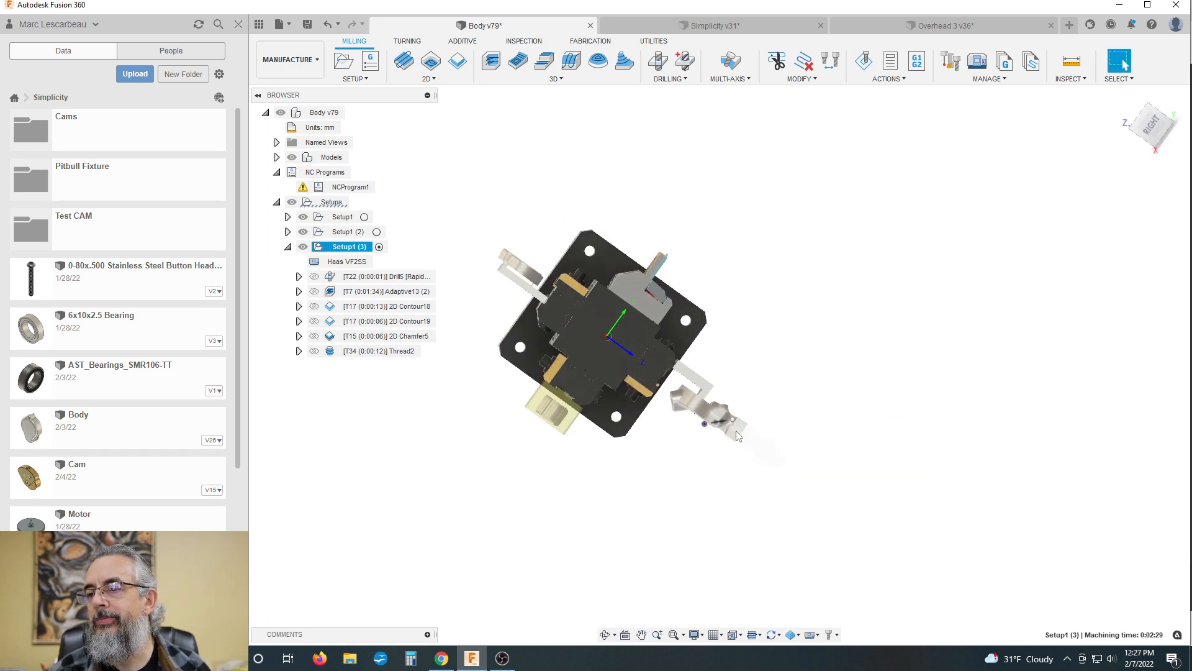
{"action": "scroll", "coordinate": [795, 335], "scroll_direction": "down", "scroll_amount": 2}
{"action": "scroll", "coordinate": [733, 385], "scroll_direction": "up", "scroll_amount": 2}
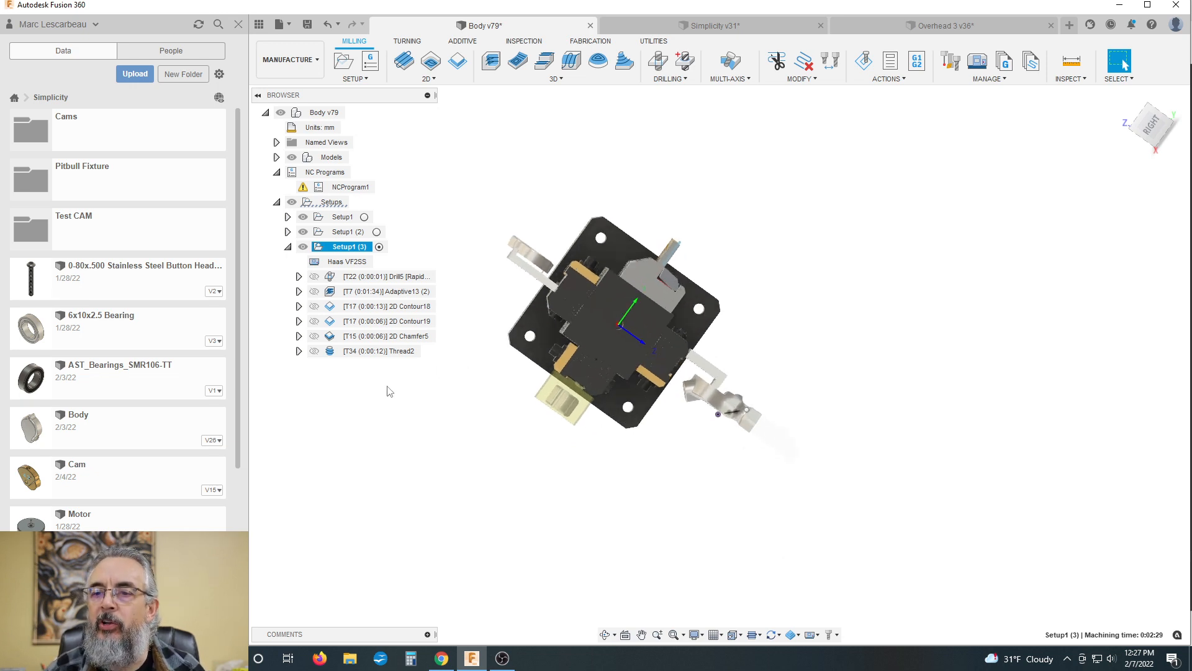
Step: Expand Setup1's operations and select 2D Contour10 to examine its tool and holder against the fixture
{"action": "left_click", "coordinate": [288, 217]}
{"action": "scroll", "coordinate": [354, 335], "scroll_direction": "up", "scroll_amount": 1}
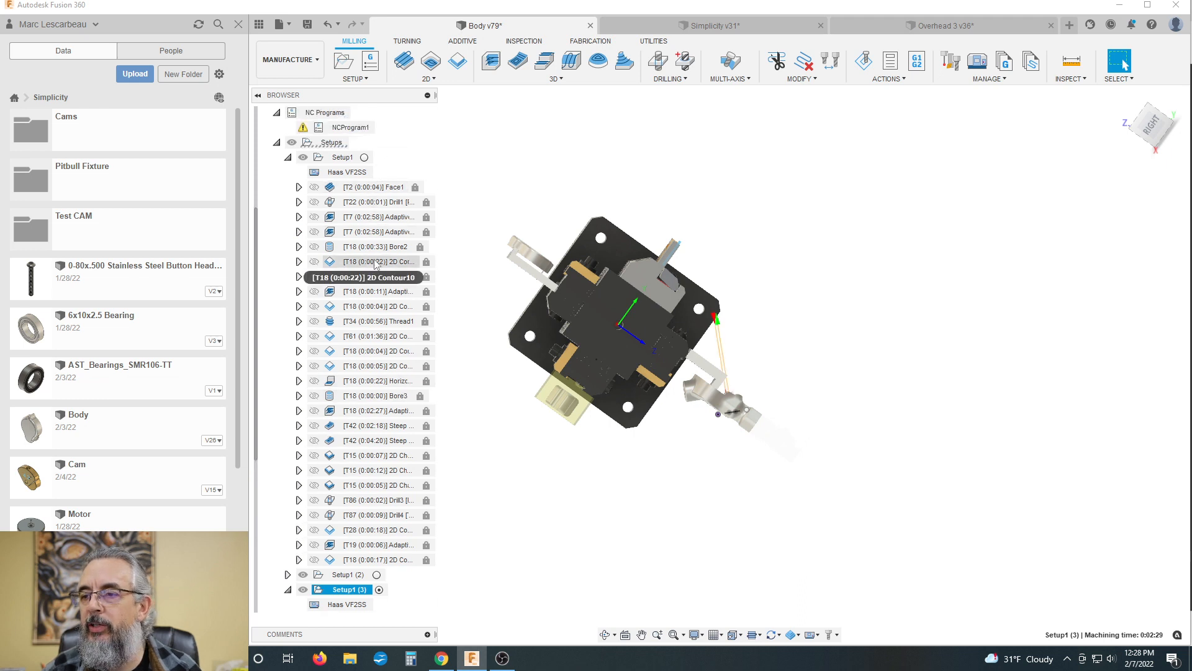
{"action": "left_click", "coordinate": [375, 262]}
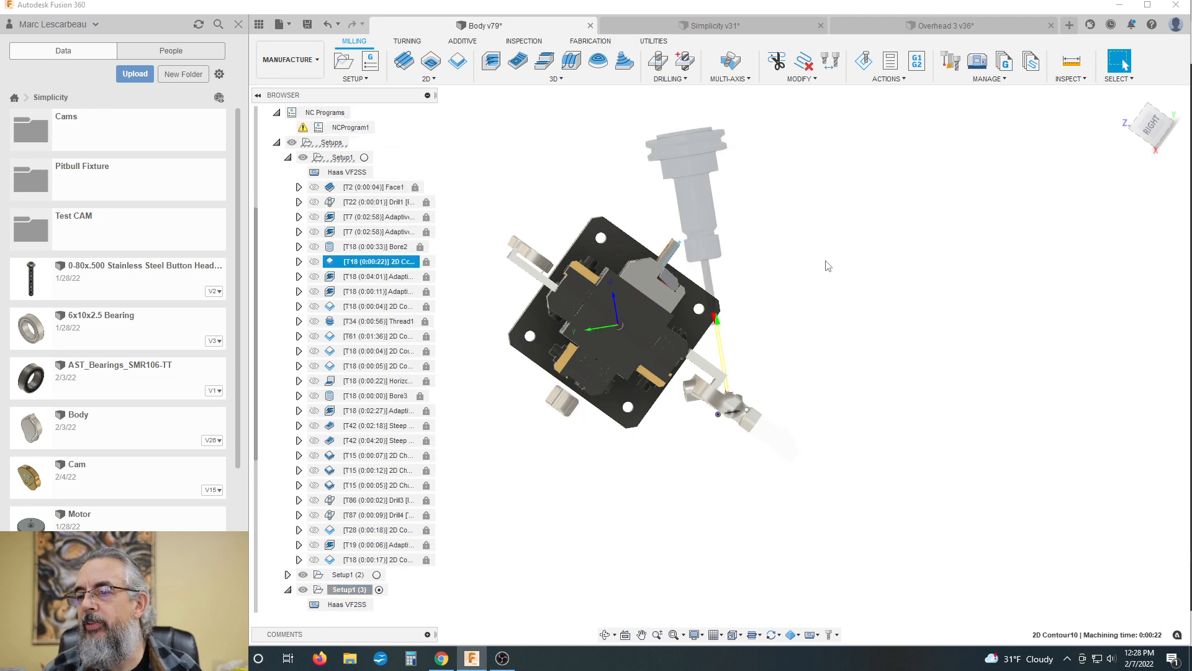
{"action": "mouse_move", "coordinate": [825, 264]}
{"action": "middle_mouse_down", "text": "shift"}
{"action": "mouse_move", "coordinate": [799, 266]}
{"action": "mouse_move", "coordinate": [819, 261]}
{"action": "mouse_move", "coordinate": [814, 272]}
{"action": "middle_mouse_up", "text": "shift"}
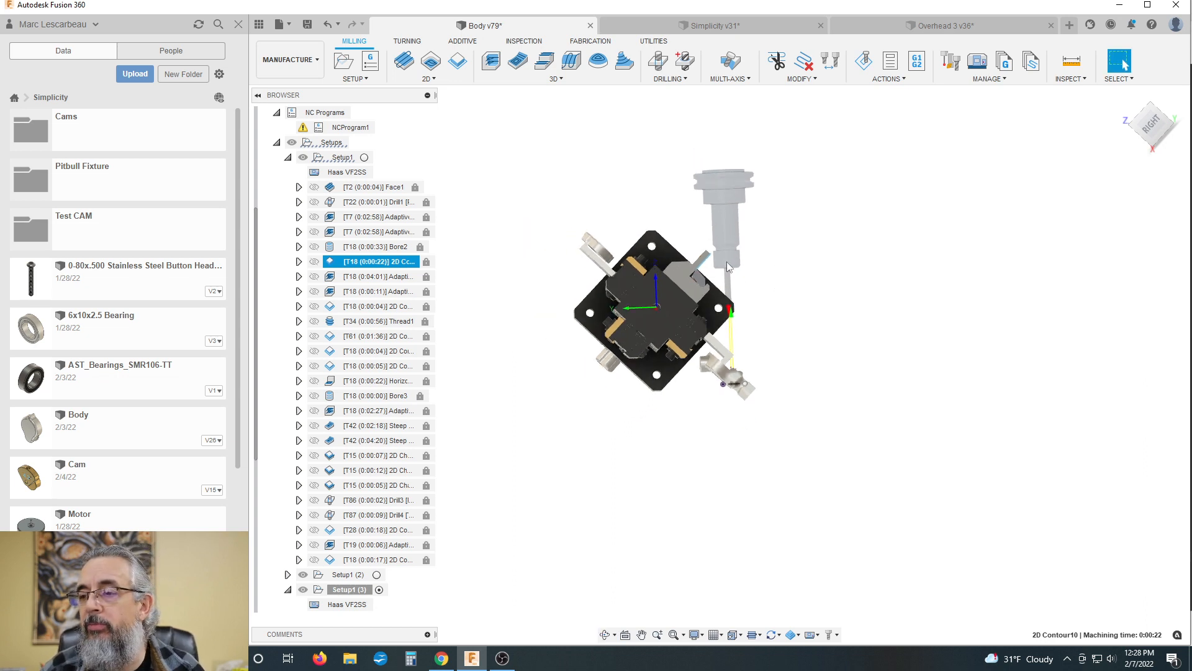
Step: Examine the clearance between the 2D Contour10 tool and holder and the corner of the fixture's end plate
{"action": "scroll", "coordinate": [671, 220], "scroll_direction": "up", "scroll_amount": 1}
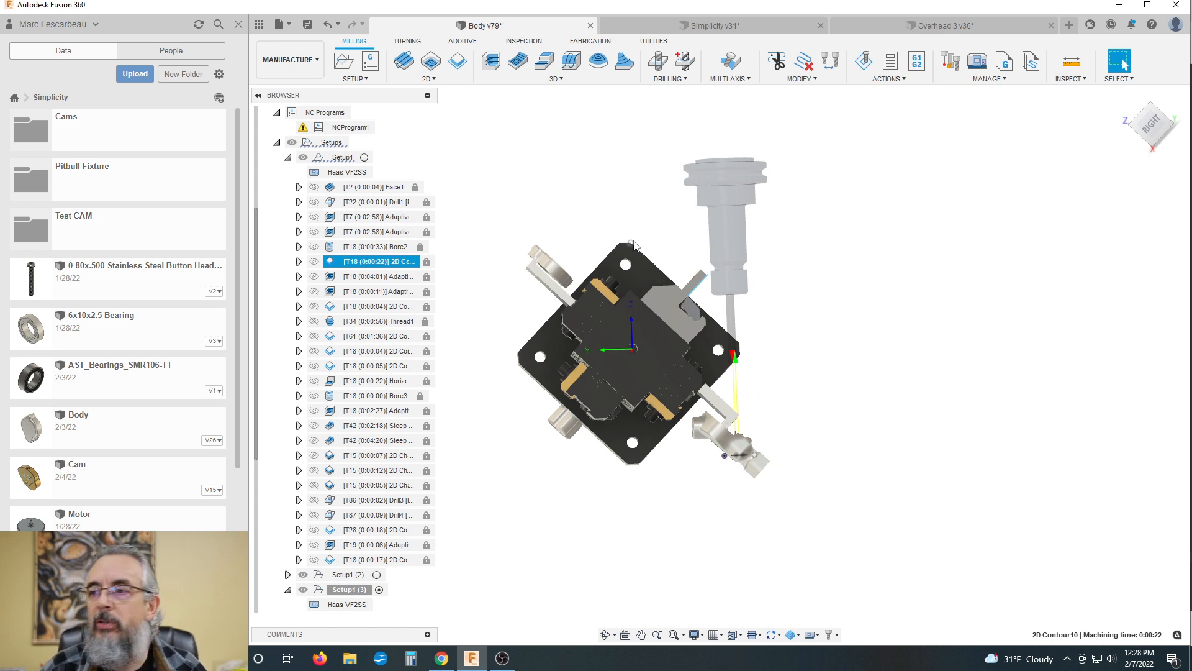
{"action": "scroll", "coordinate": [730, 233], "scroll_direction": "up", "scroll_amount": 2}
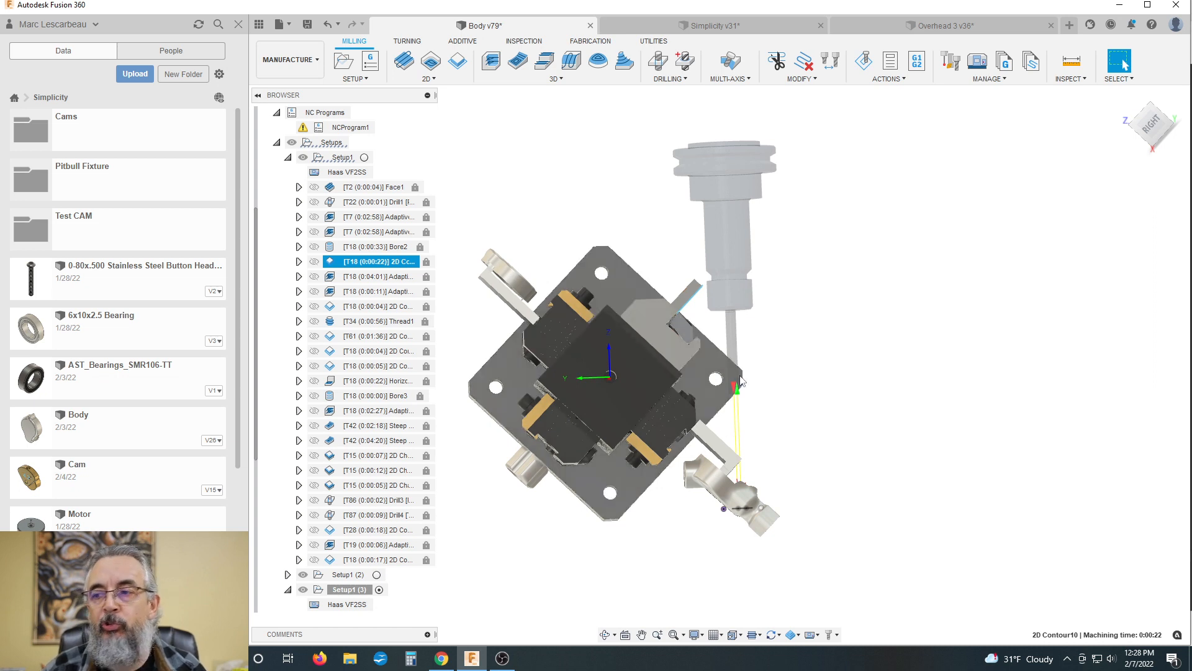
{"action": "scroll", "coordinate": [741, 380], "scroll_direction": "up", "scroll_amount": 1}
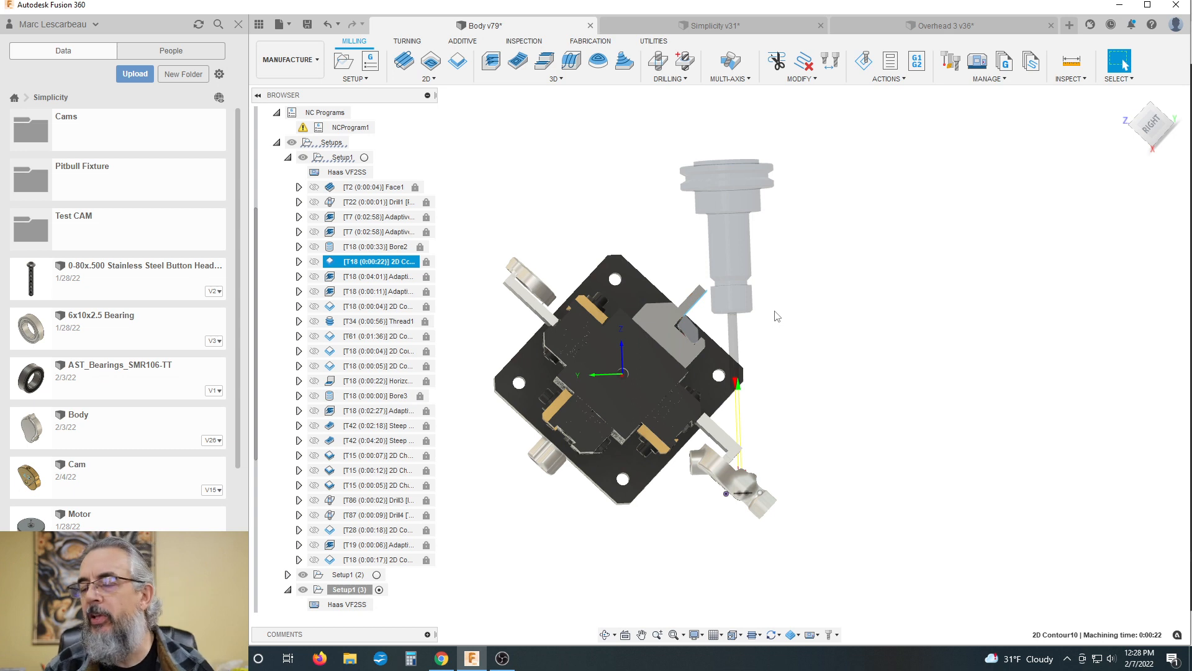
{"action": "middle_click_drag", "start_coordinate": [786, 317], "coordinate": [788, 314], "text": "shift"}
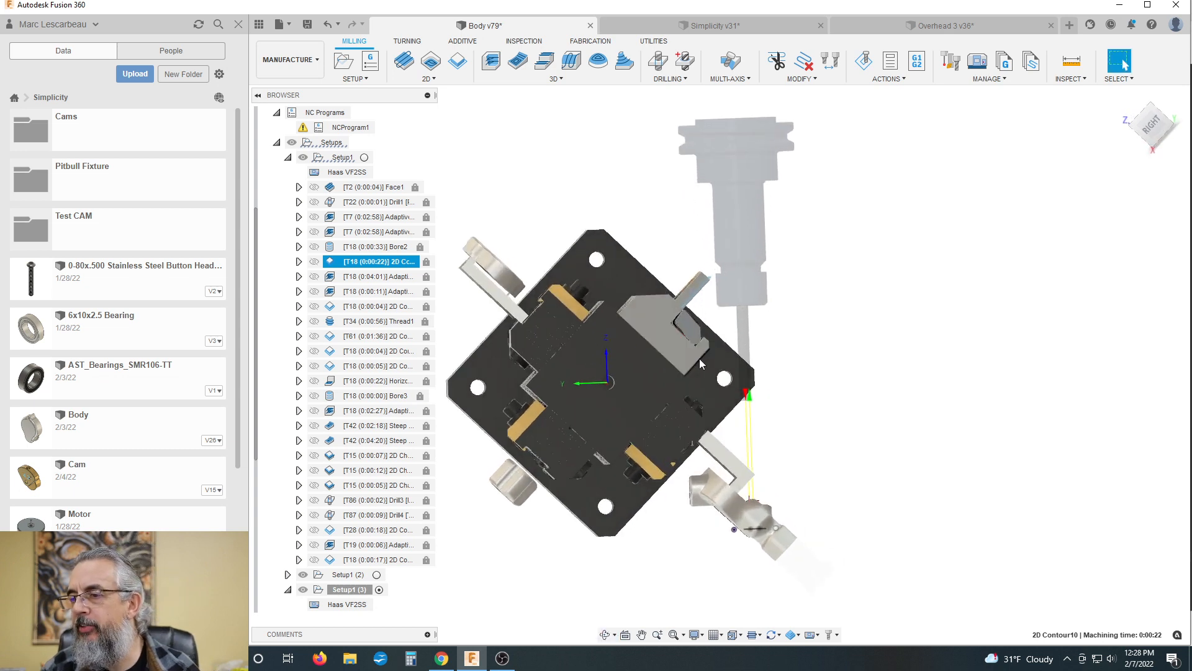
{"action": "scroll", "coordinate": [728, 415], "scroll_direction": "up", "scroll_amount": 1}
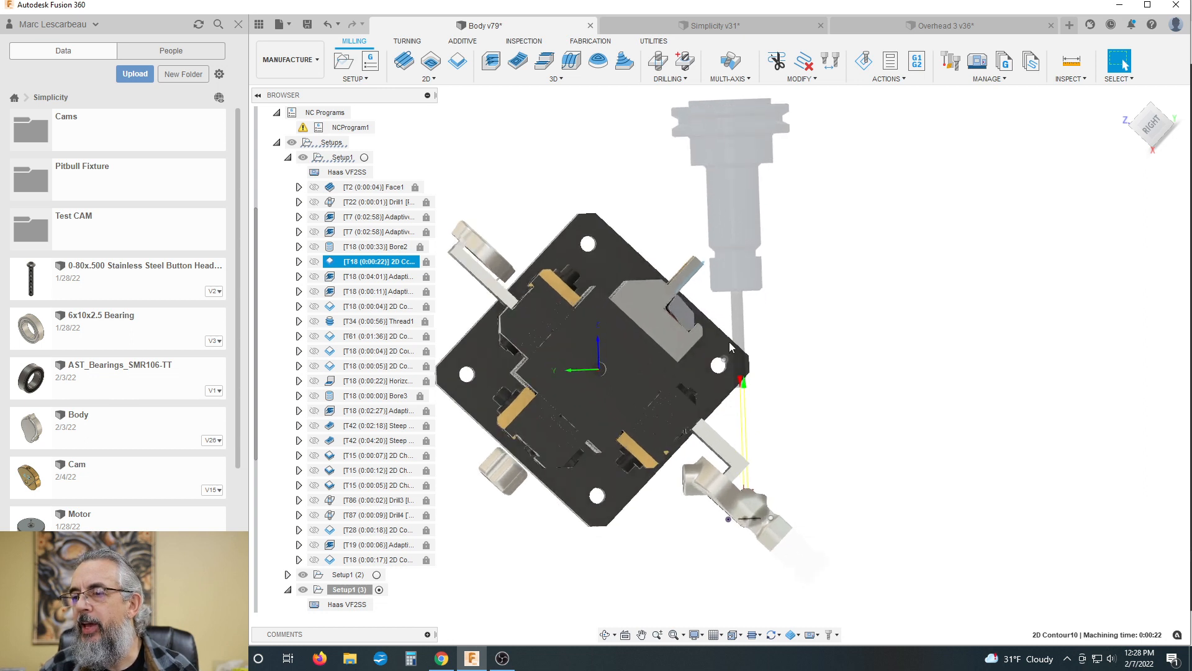
{"action": "scroll", "coordinate": [730, 345], "scroll_direction": "down", "scroll_amount": 1}
{"action": "scroll", "coordinate": [731, 345], "scroll_direction": "up", "scroll_amount": 2}
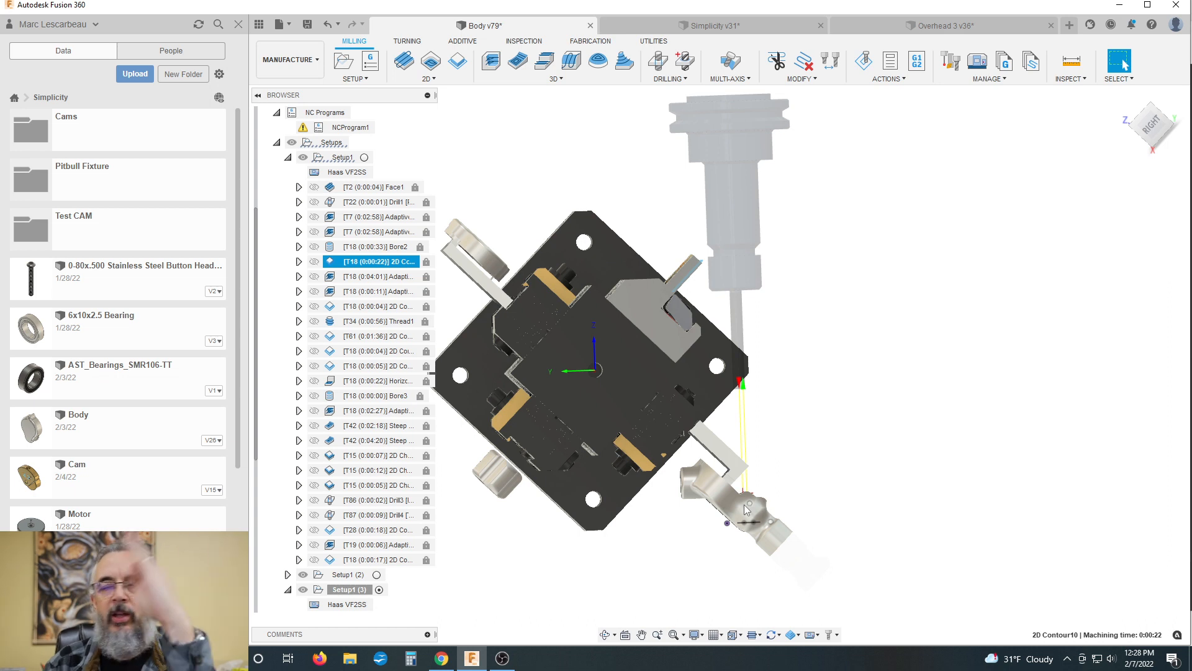
{"action": "scroll", "coordinate": [716, 380], "scroll_direction": "up", "scroll_amount": 1}
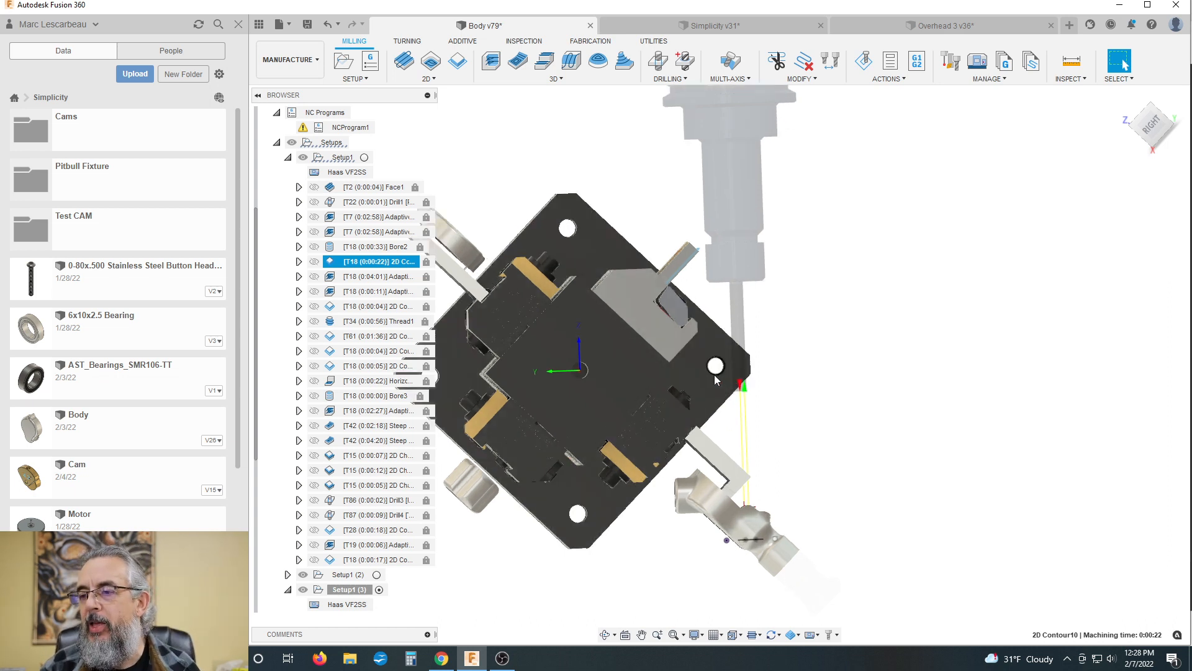
{"action": "scroll", "coordinate": [714, 310], "scroll_direction": "down", "scroll_amount": 1}
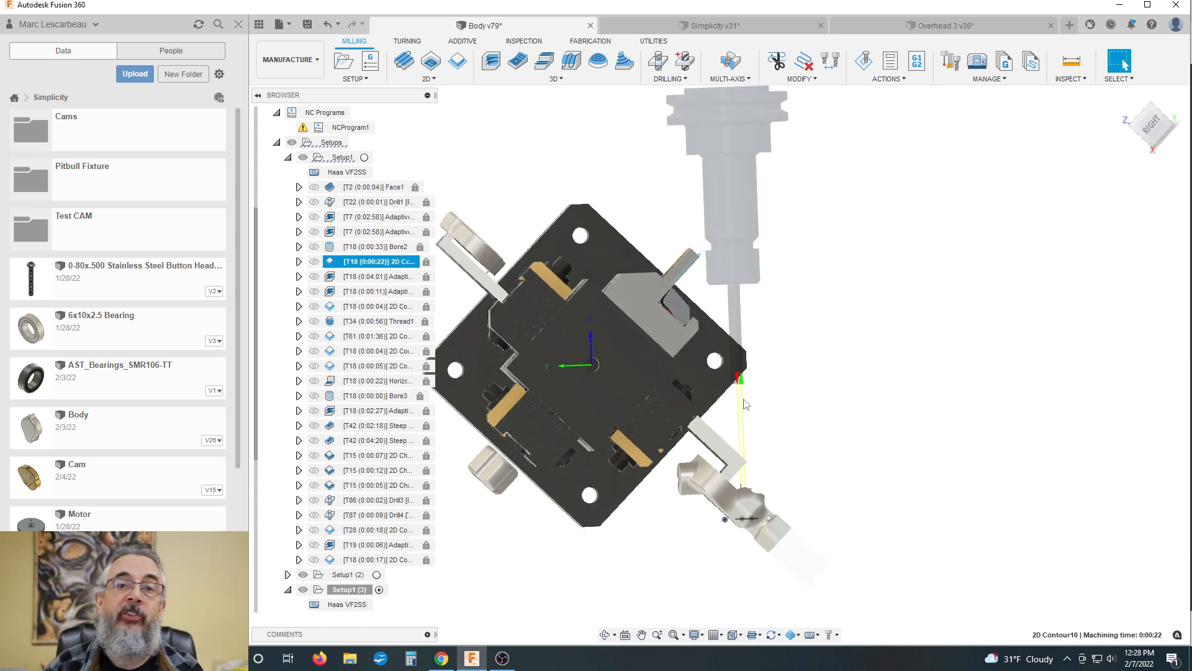
{"action": "scroll", "coordinate": [712, 376], "scroll_direction": "up", "scroll_amount": 2}
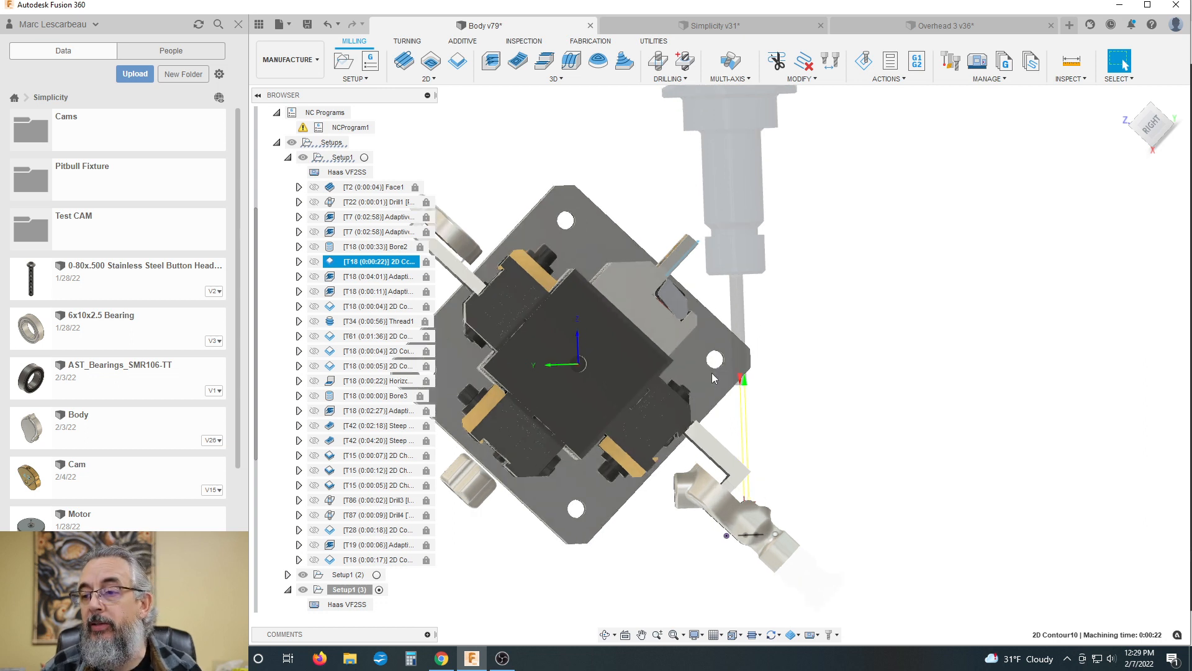
{"action": "scroll", "coordinate": [687, 290], "scroll_direction": "up", "scroll_amount": 1}
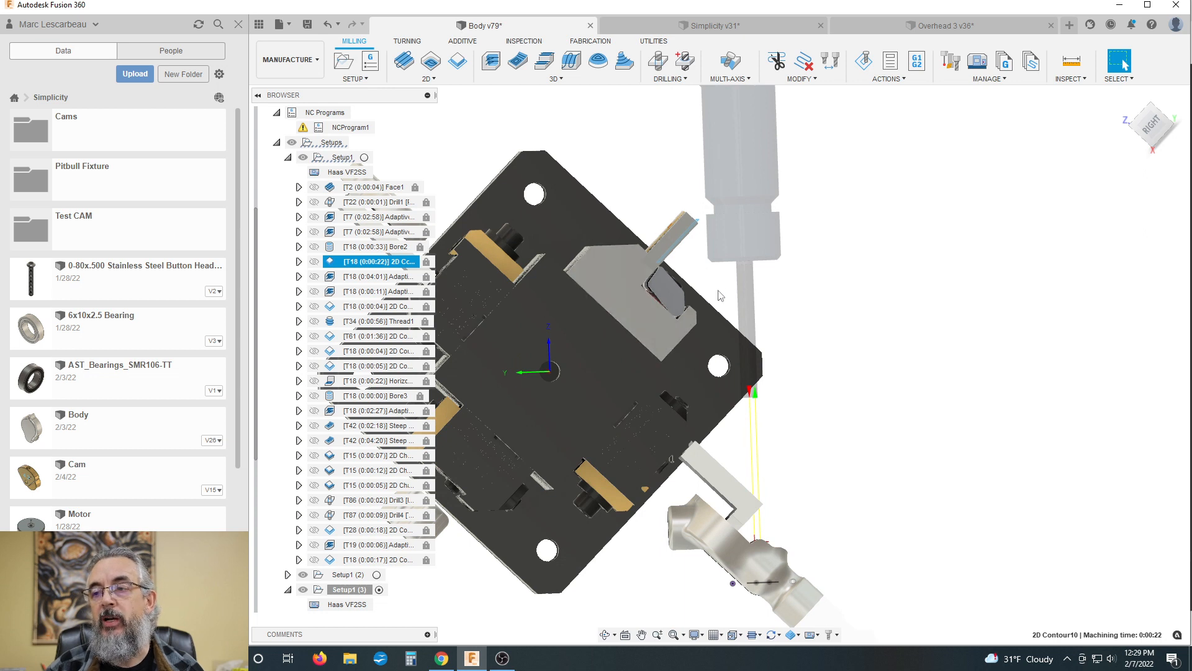
{"action": "scroll", "coordinate": [742, 239], "scroll_direction": "down", "scroll_amount": 1}
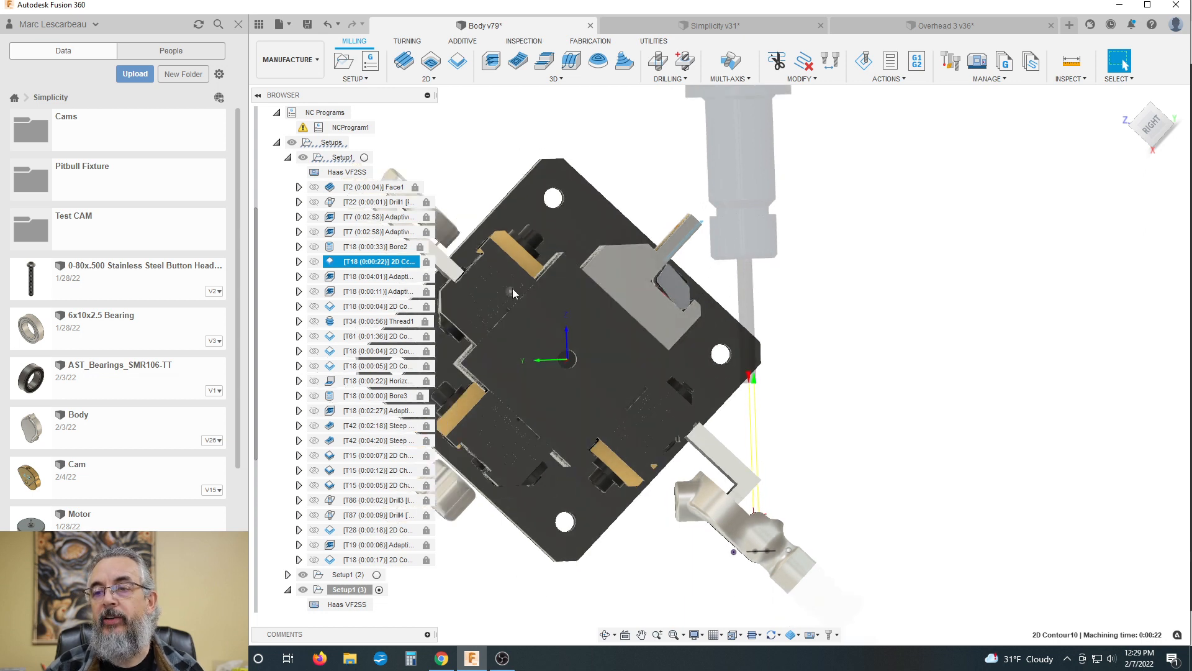
Step: Highlight the D115 vise face, then reselect 2D Contour10 to inspect its tool and holder beside the clamped parts
{"action": "left_click", "coordinate": [497, 263]}
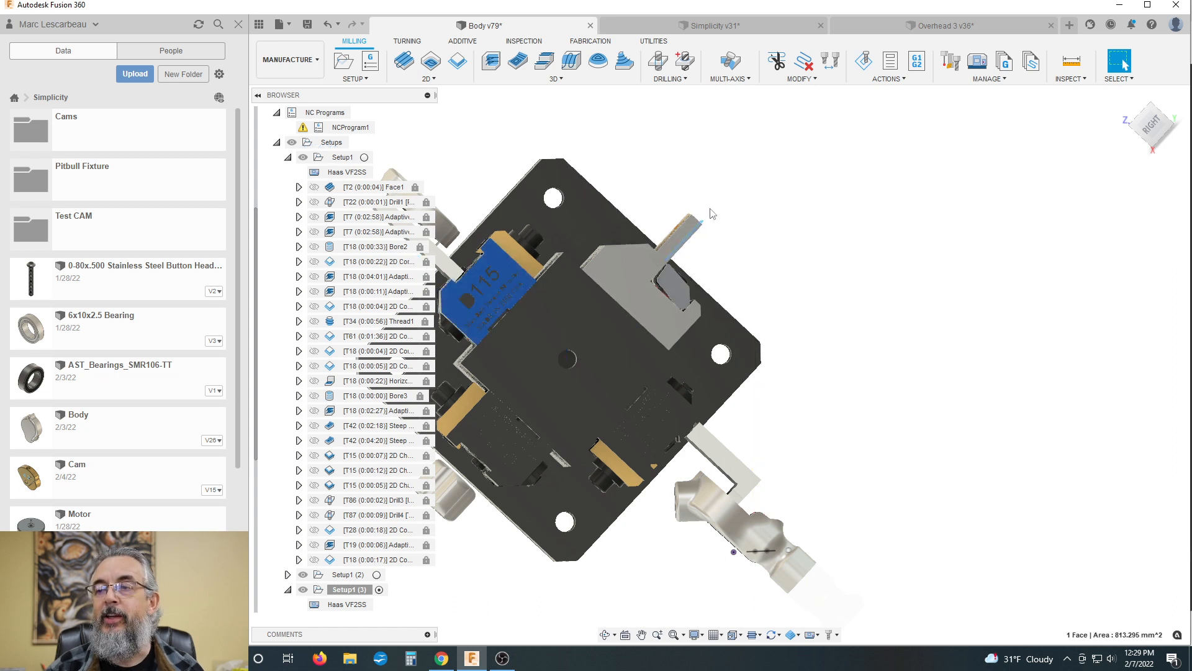
{"action": "left_click", "coordinate": [364, 262]}
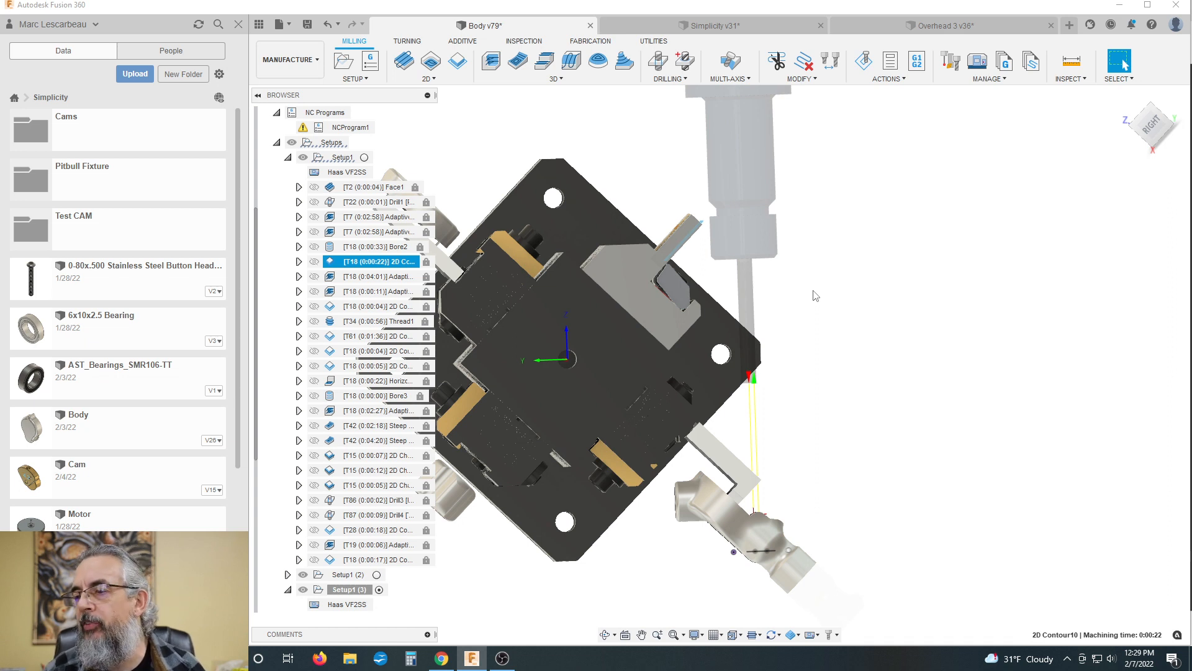
{"action": "scroll", "coordinate": [812, 259], "scroll_direction": "down", "scroll_amount": 1}
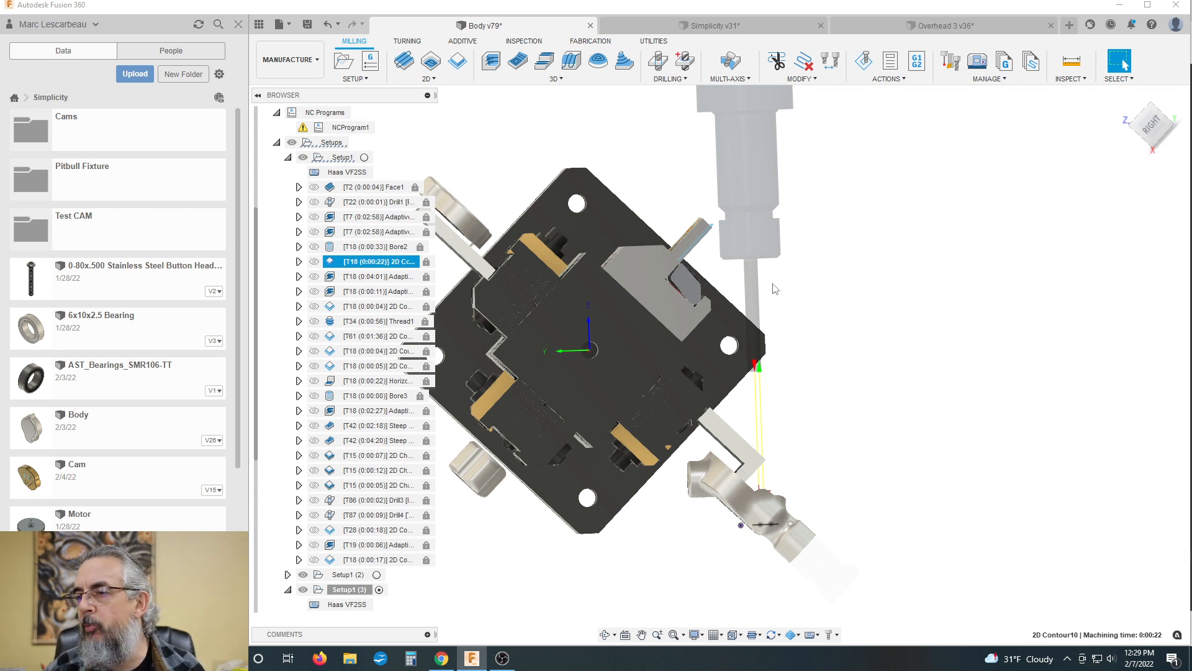
{"action": "scroll", "coordinate": [764, 305], "scroll_direction": "down", "scroll_amount": 1}
{"action": "scroll", "coordinate": [693, 204], "scroll_direction": "up", "scroll_amount": 1}
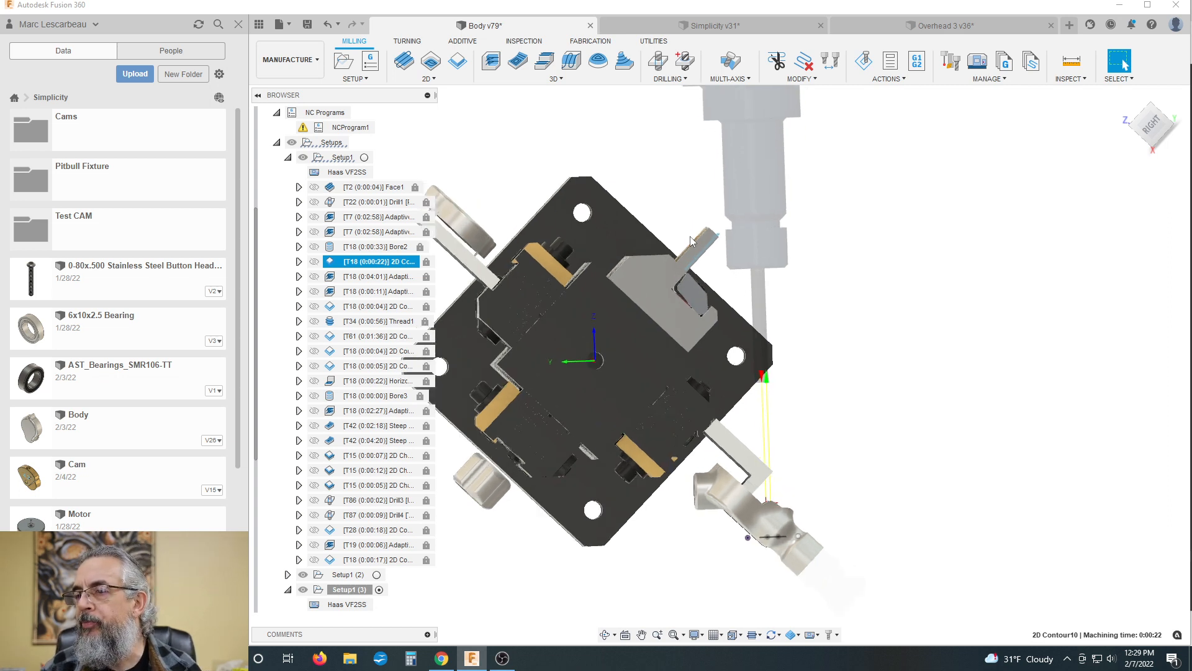
{"action": "scroll", "coordinate": [683, 277], "scroll_direction": "down", "scroll_amount": 2}
{"action": "scroll", "coordinate": [663, 260], "scroll_direction": "up", "scroll_amount": 2}
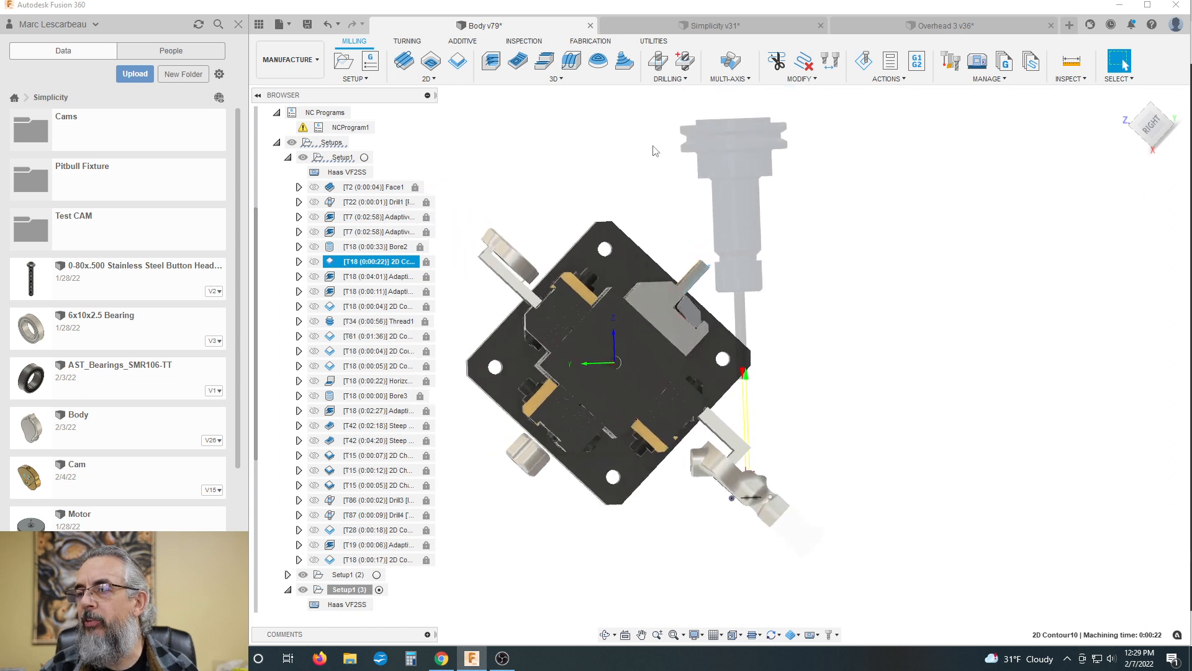
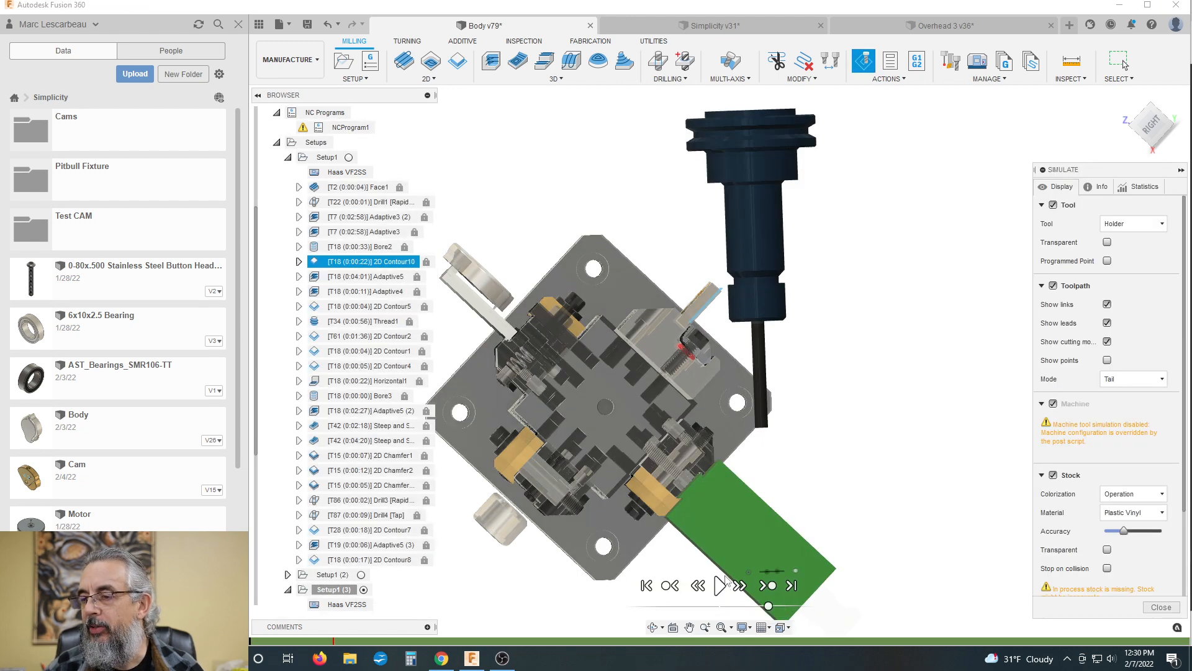
Step: Simulate 2D Contour10 at a slower playback speed and move the playback position to the marked collision
{"action": "left_click", "coordinate": [748, 607]}
{"action": "left_click", "coordinate": [719, 585]}
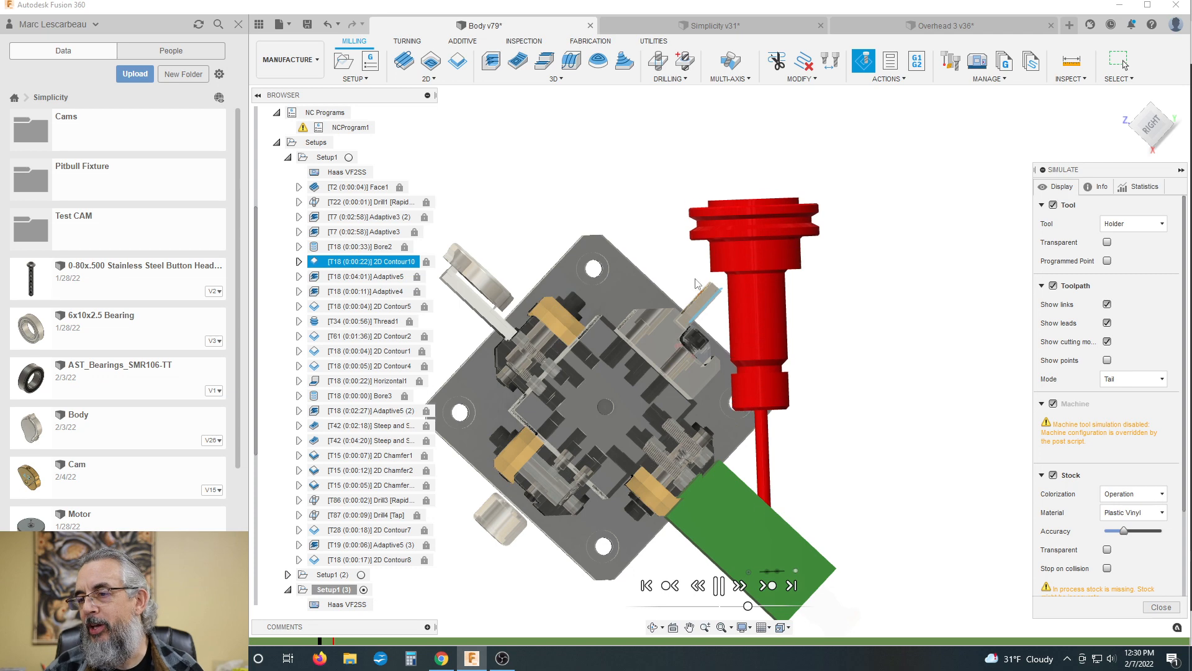
{"action": "left_click", "coordinate": [718, 586]}
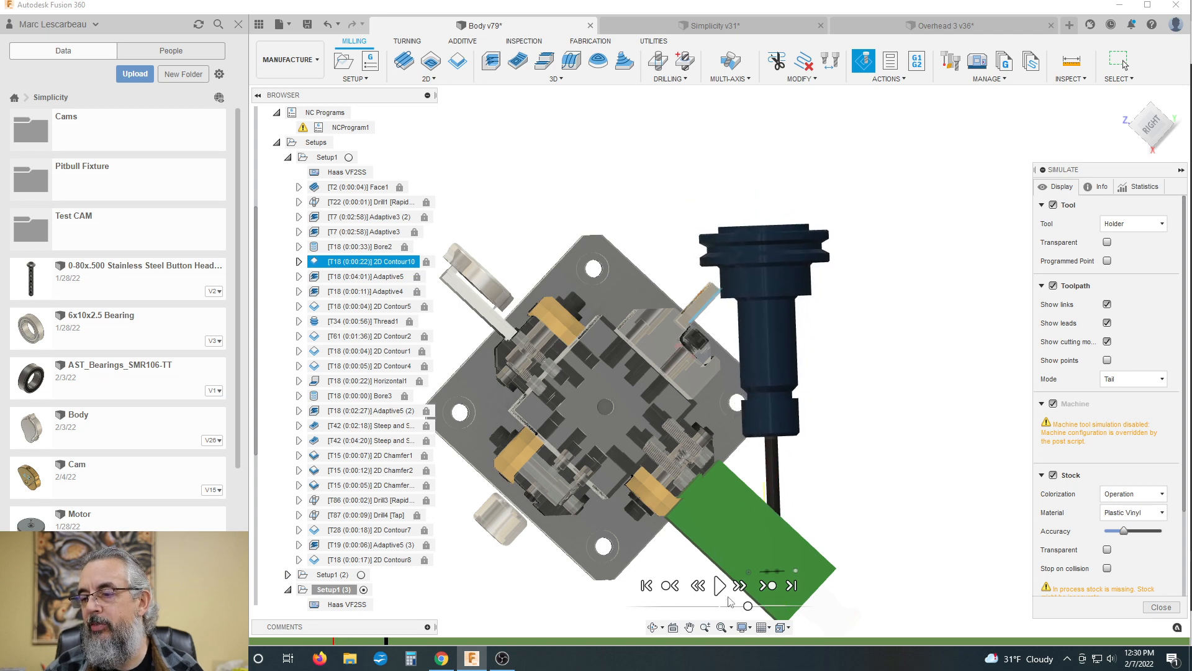
{"action": "left_click", "coordinate": [333, 641]}
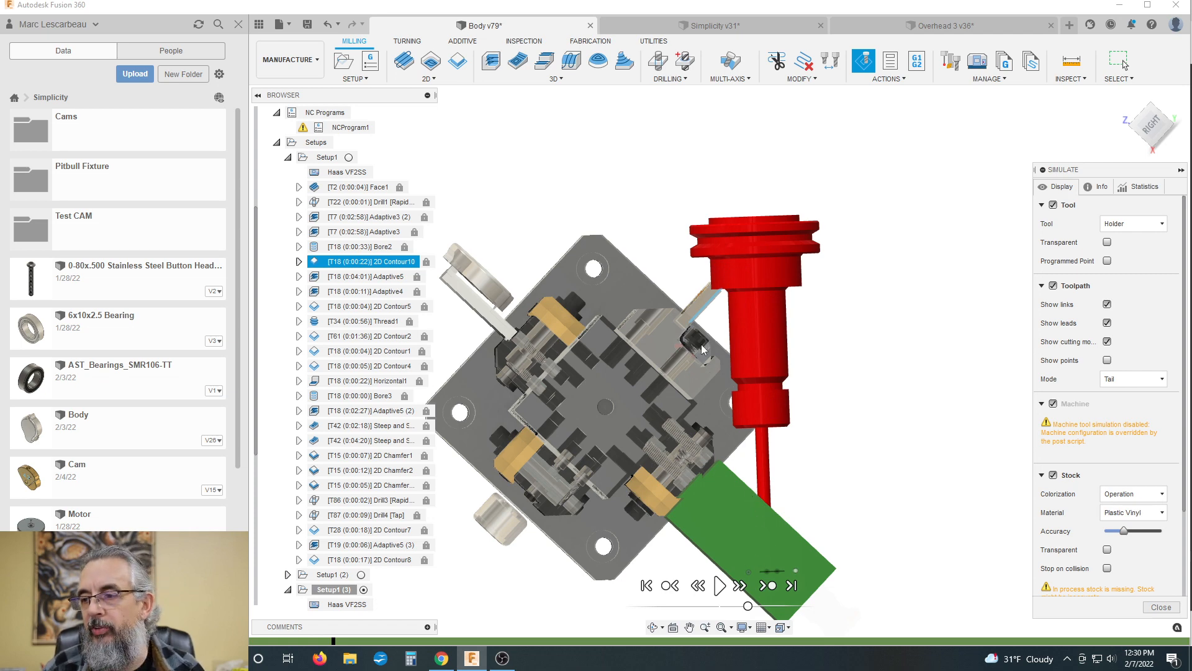
Step: Examine the clamp screw and vise jaw beside the 2D Contour10 tool holder at the collision position
{"action": "scroll", "coordinate": [720, 367], "scroll_direction": "up", "scroll_amount": 1}
{"action": "scroll", "coordinate": [720, 368], "scroll_direction": "up", "scroll_amount": 5}
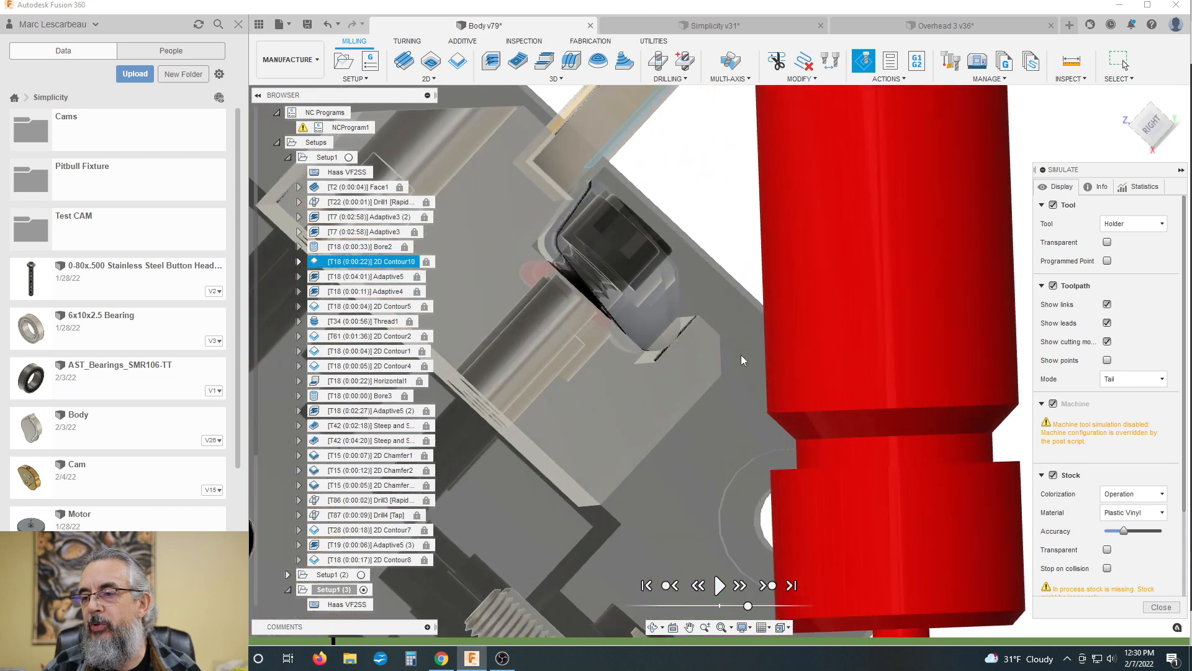
{"action": "scroll", "coordinate": [612, 308], "scroll_direction": "down", "scroll_amount": 2}
{"action": "scroll", "coordinate": [697, 336], "scroll_direction": "up", "scroll_amount": 2}
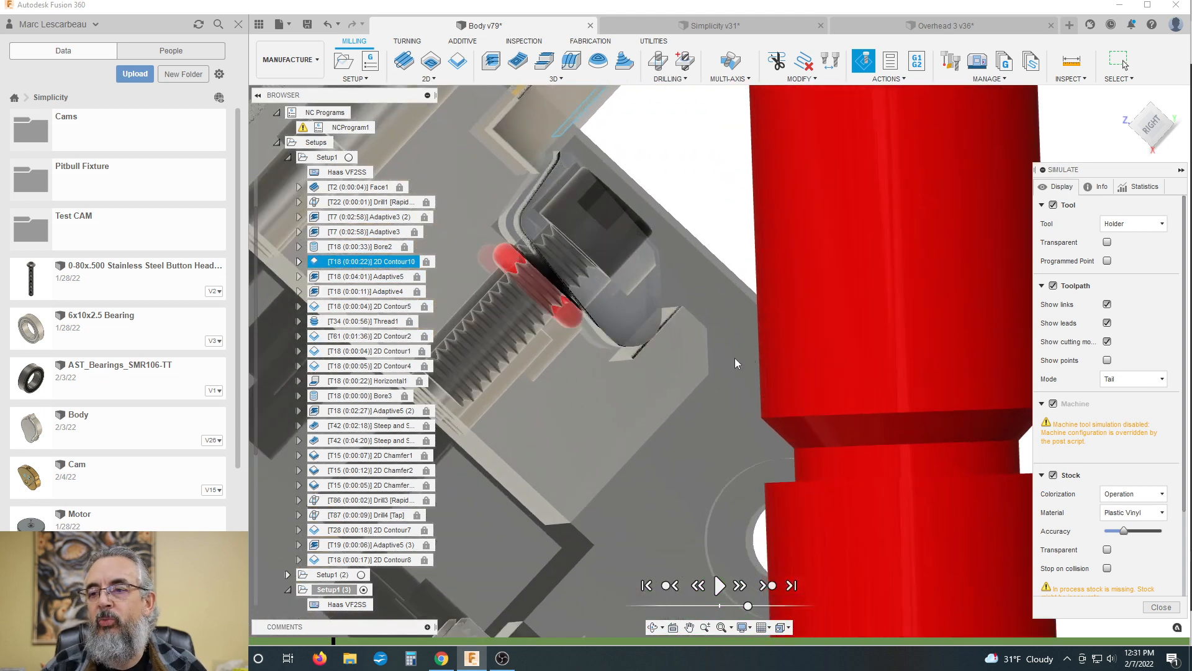
{"action": "scroll", "coordinate": [738, 355], "scroll_direction": "down", "scroll_amount": 2}
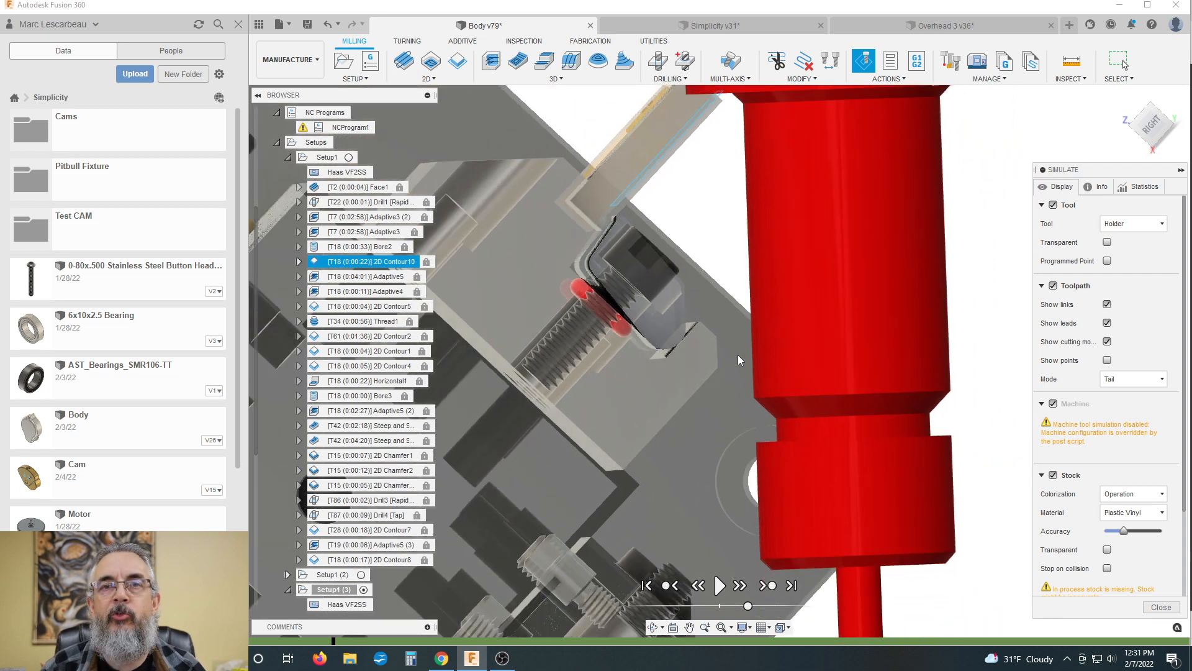
{"action": "scroll", "coordinate": [725, 355], "scroll_direction": "up", "scroll_amount": 3}
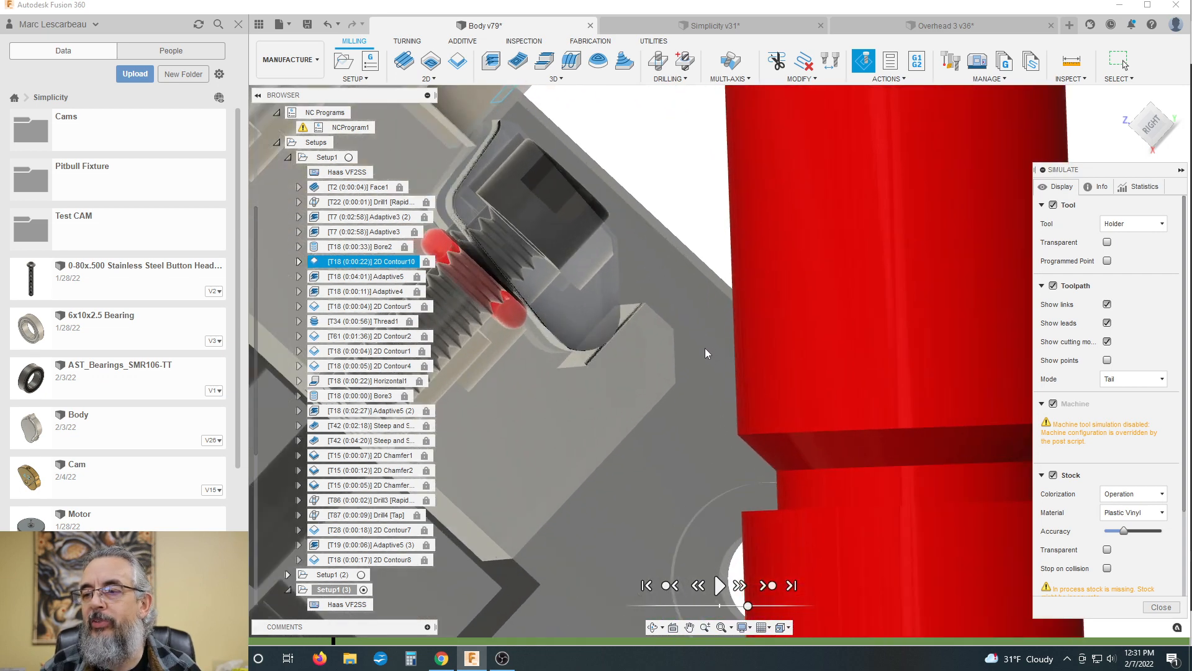
{"action": "scroll", "coordinate": [698, 354], "scroll_direction": "down", "scroll_amount": 2}
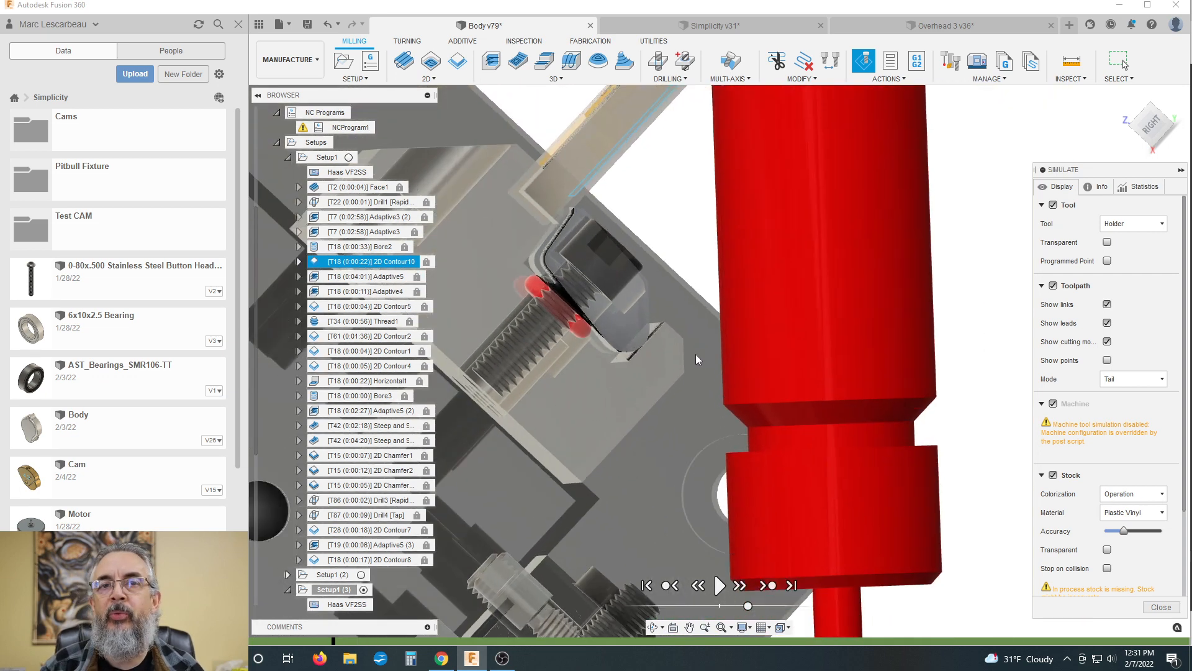
{"action": "scroll", "coordinate": [695, 359], "scroll_direction": "up", "scroll_amount": 2}
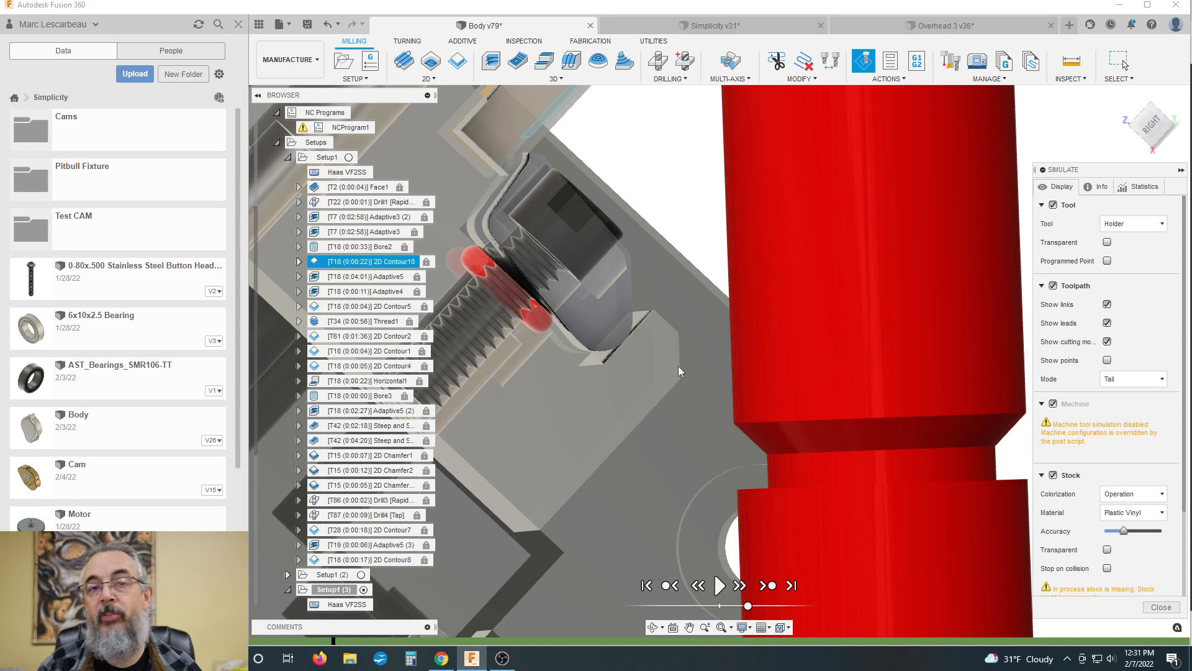
{"action": "scroll", "coordinate": [678, 367], "scroll_direction": "down", "scroll_amount": 2}
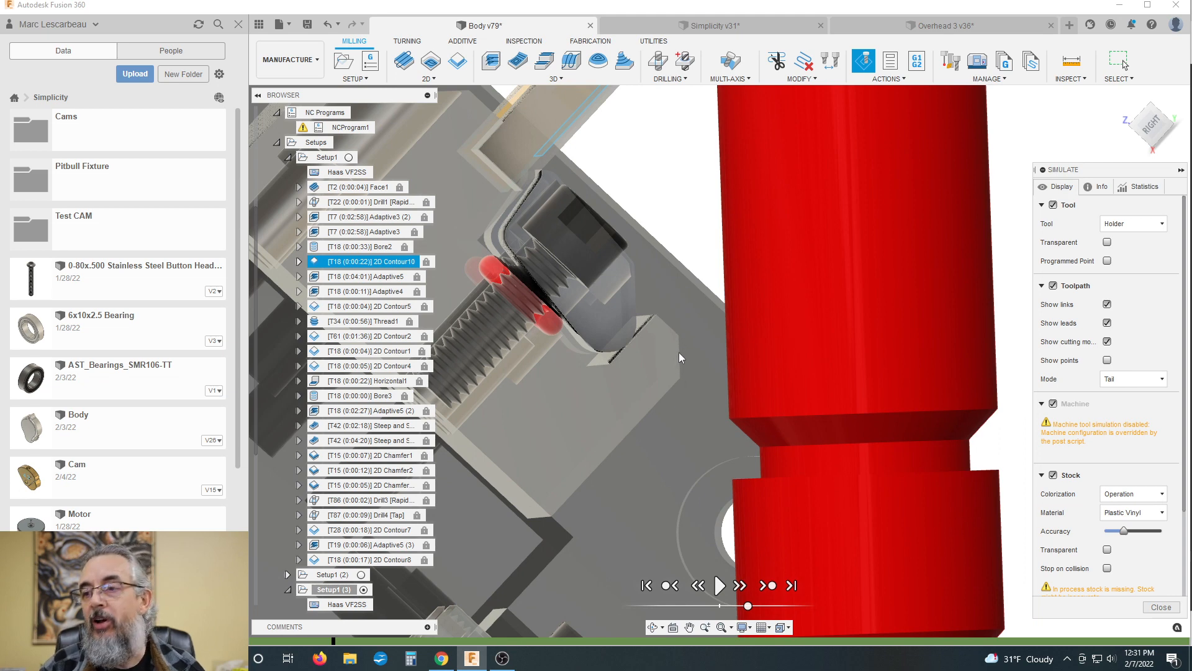
Step: Examine the position of the 2D Contour10 holder relative to the whole fixture, its end plate and the green stock
{"action": "middle_click_drag", "start_coordinate": [679, 352], "coordinate": [668, 363], "text": "shift"}
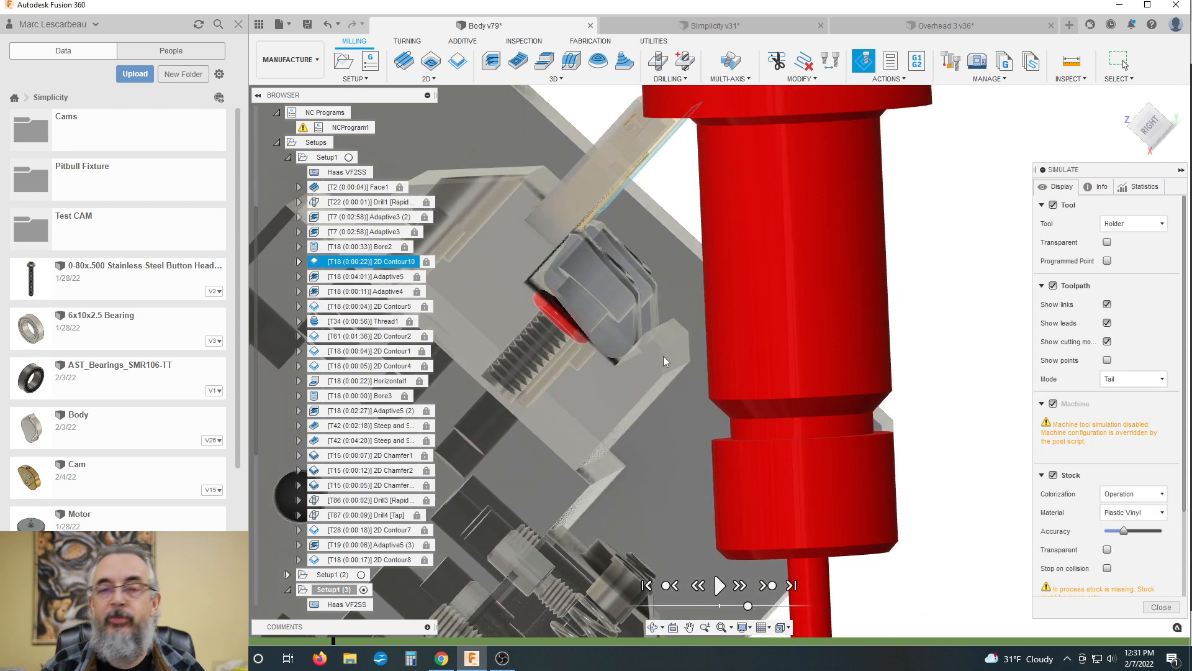
{"action": "middle_click_drag", "start_coordinate": [670, 355], "coordinate": [681, 356], "text": "shift"}
{"action": "scroll", "coordinate": [671, 356], "scroll_direction": "down", "scroll_amount": 6}
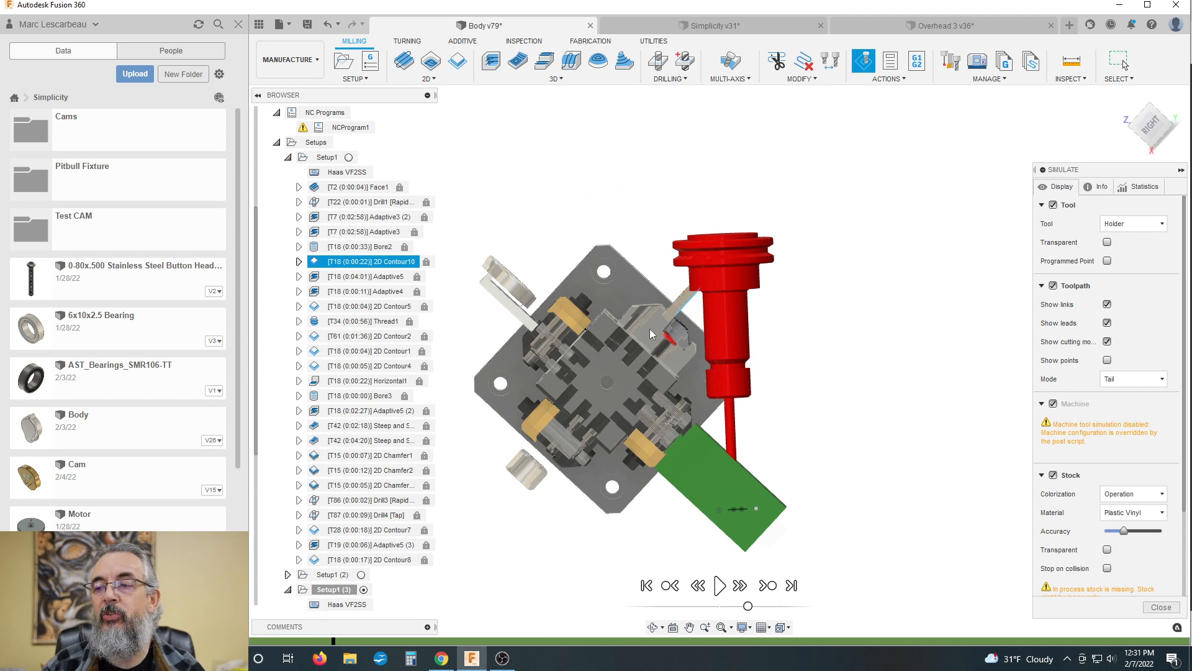
{"action": "middle_click_drag", "start_coordinate": [664, 370], "coordinate": [756, 333], "text": "shift"}
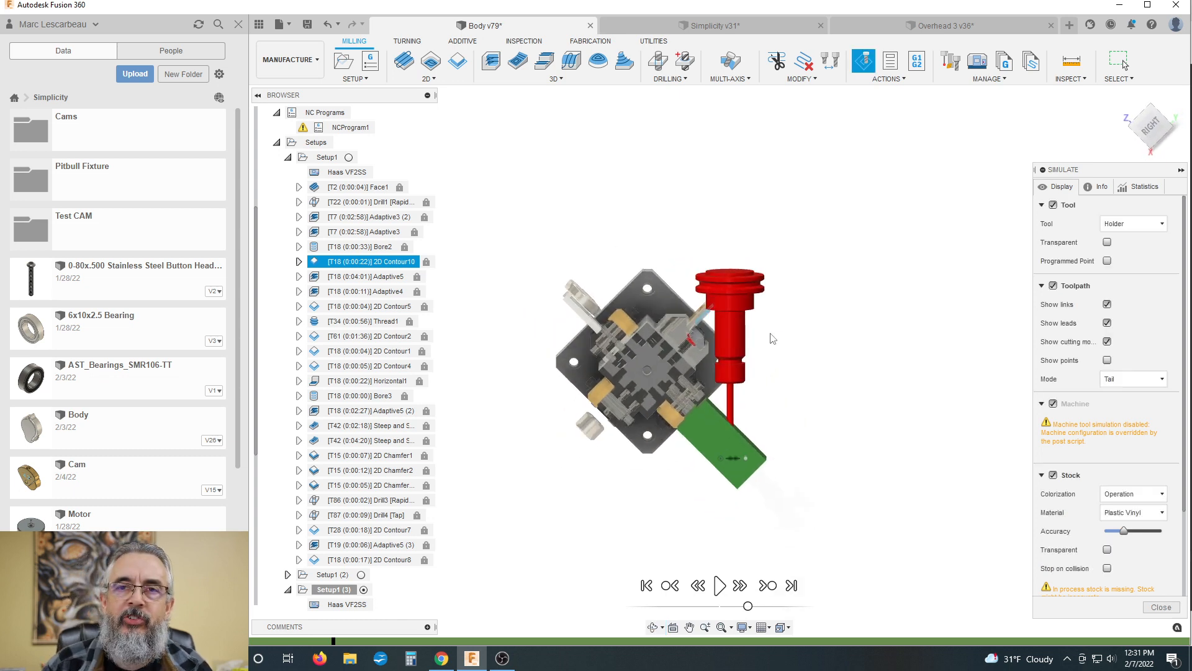
{"action": "middle_click_drag", "start_coordinate": [772, 337], "coordinate": [813, 347], "text": "shift"}
{"action": "middle_click_drag", "start_coordinate": [686, 330], "coordinate": [749, 341], "text": "shift"}
{"action": "scroll", "coordinate": [585, 346], "scroll_direction": "down", "scroll_amount": 3}
{"action": "scroll", "coordinate": [817, 387], "scroll_direction": "up", "scroll_amount": 1}
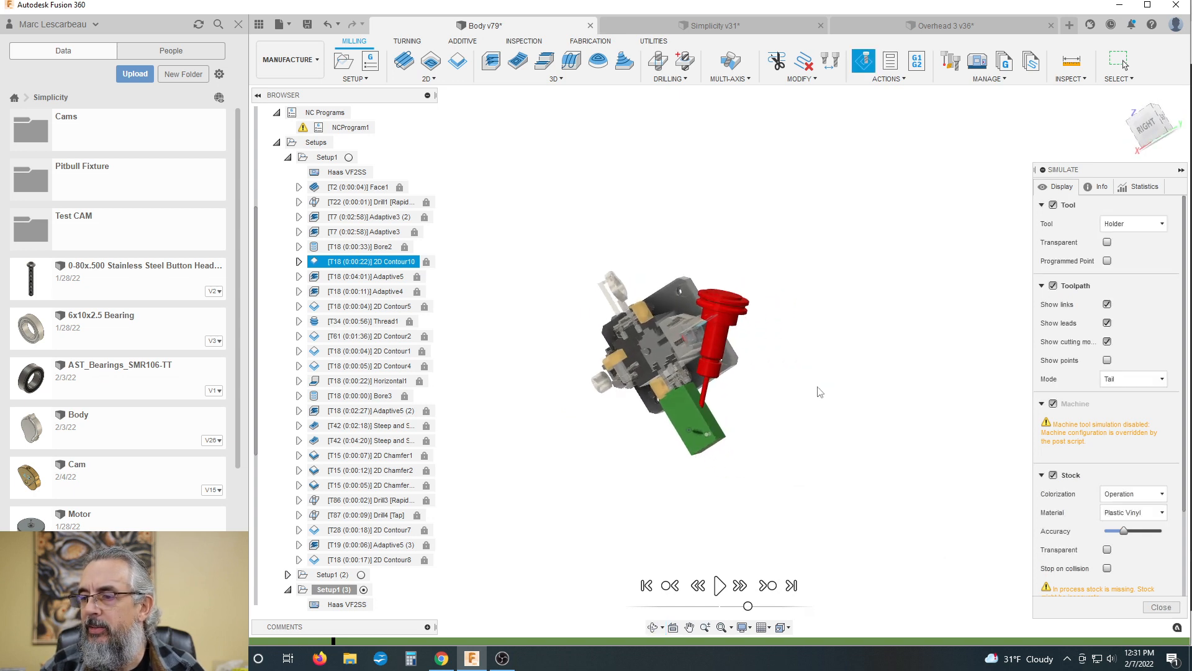
Step: Close the 2D Contour10 simulation and open a simulation of all the operations in Setup1
{"action": "left_click", "coordinate": [1159, 608]}
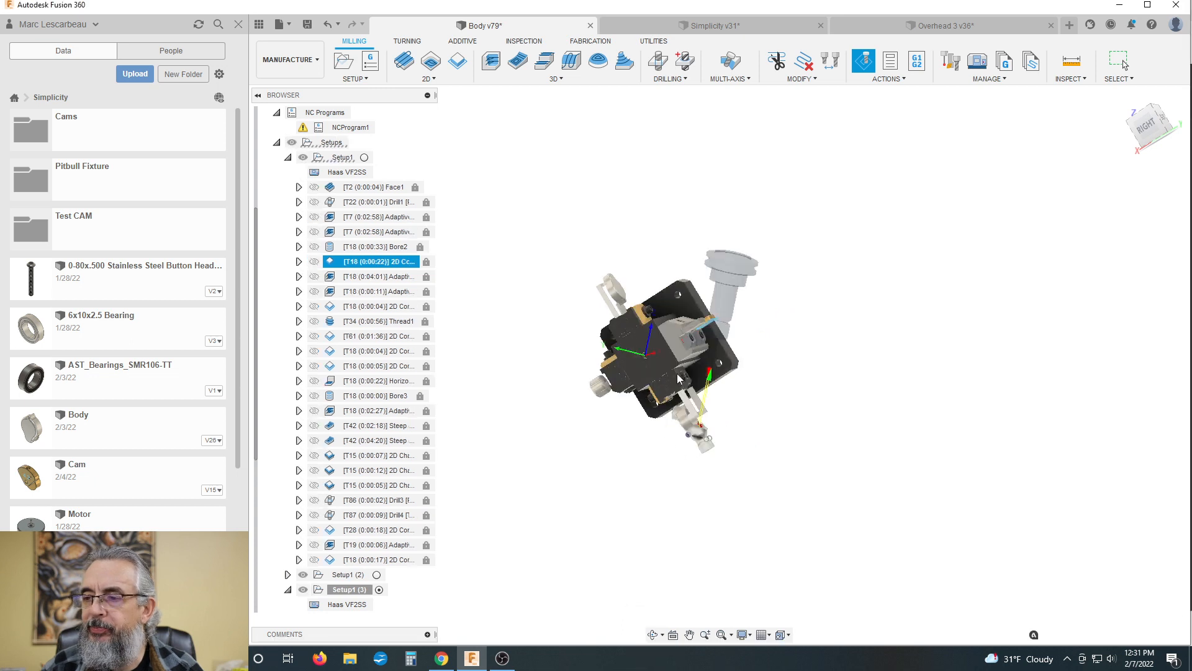
{"action": "scroll", "coordinate": [662, 344], "scroll_direction": "up", "scroll_amount": 2}
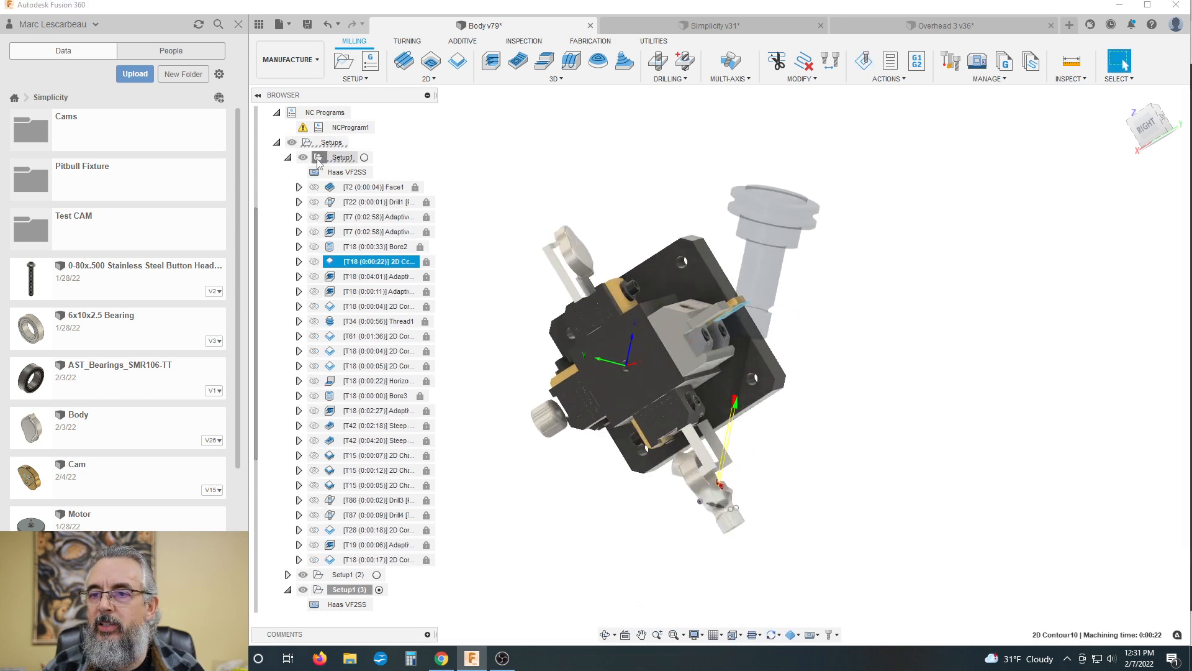
{"action": "left_click", "coordinate": [488, 180]}
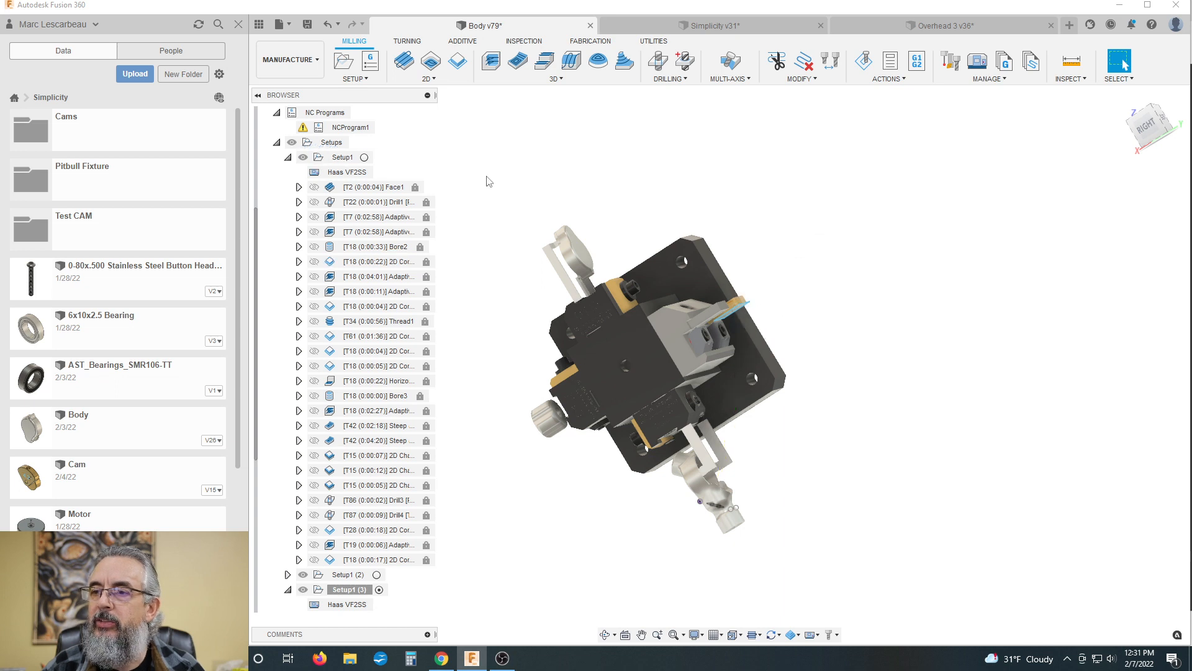
{"action": "left_click", "coordinate": [312, 159]}
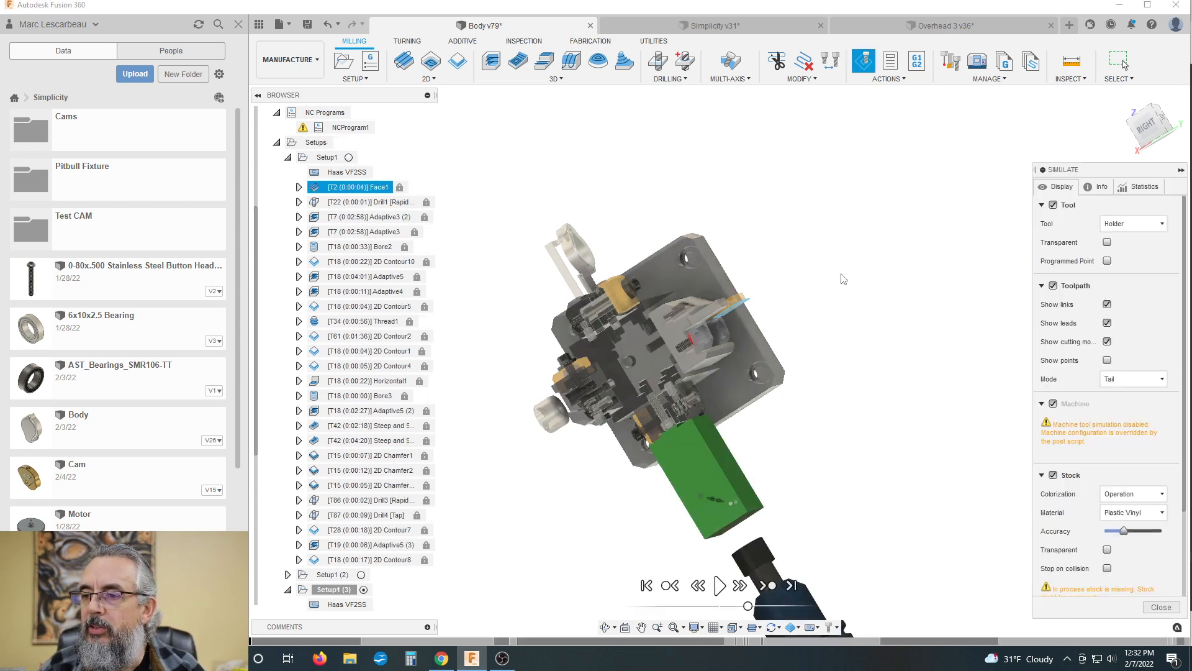
Step: Examine the Face1 tool above the upright stock block and the parts clamped on the fixture
{"action": "middle_click_drag", "start_coordinate": [817, 289], "coordinate": [645, 357], "text": "shift"}
{"action": "scroll", "coordinate": [656, 294], "scroll_direction": "down", "scroll_amount": 3}
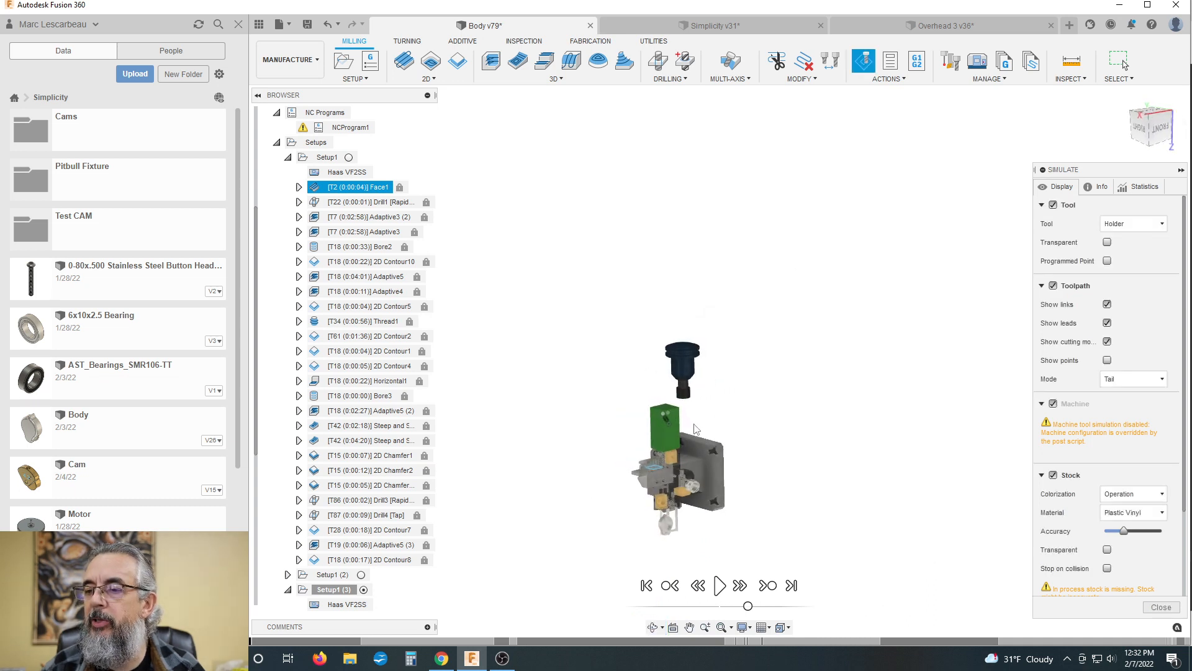
{"action": "scroll", "coordinate": [694, 425], "scroll_direction": "up", "scroll_amount": 3}
{"action": "scroll", "coordinate": [674, 282], "scroll_direction": "down", "scroll_amount": 3}
{"action": "scroll", "coordinate": [627, 416], "scroll_direction": "up", "scroll_amount": 5}
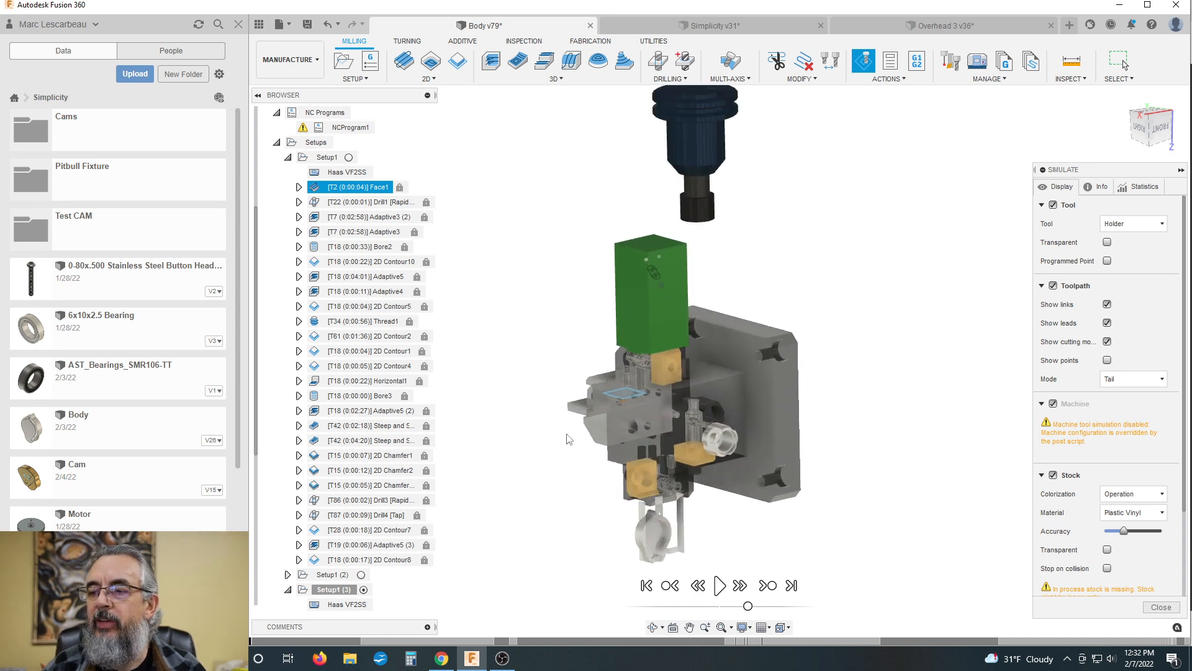
{"action": "scroll", "coordinate": [627, 345], "scroll_direction": "up", "scroll_amount": 3}
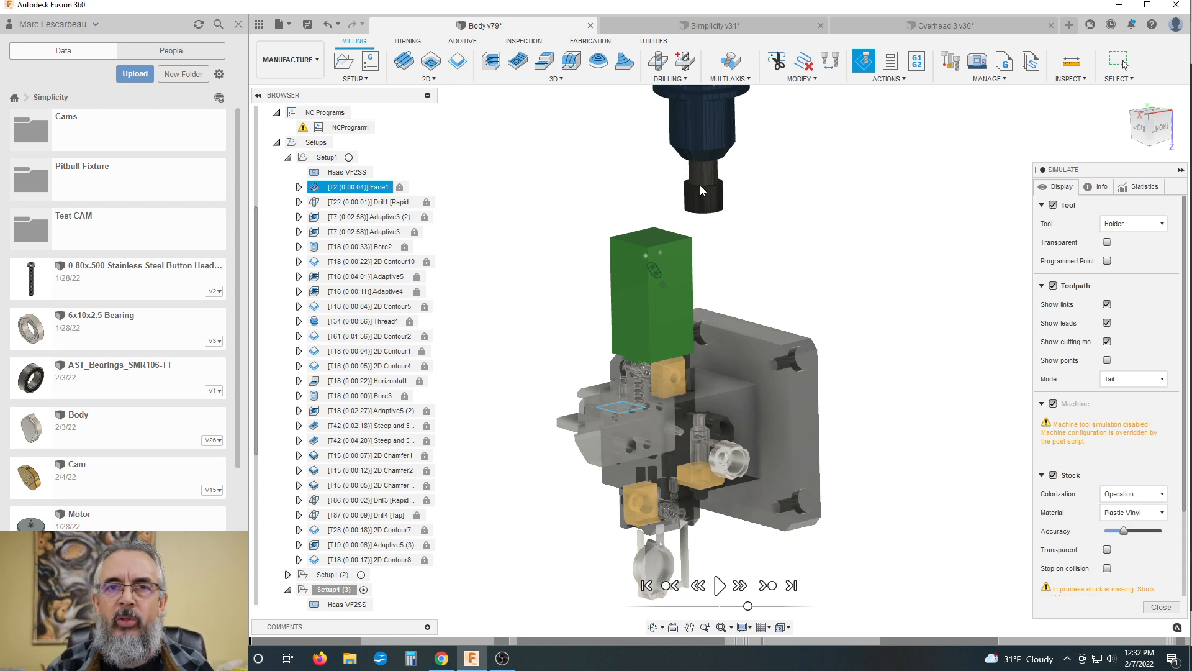
{"action": "middle_click_drag", "start_coordinate": [700, 190], "coordinate": [650, 186], "text": "shift"}
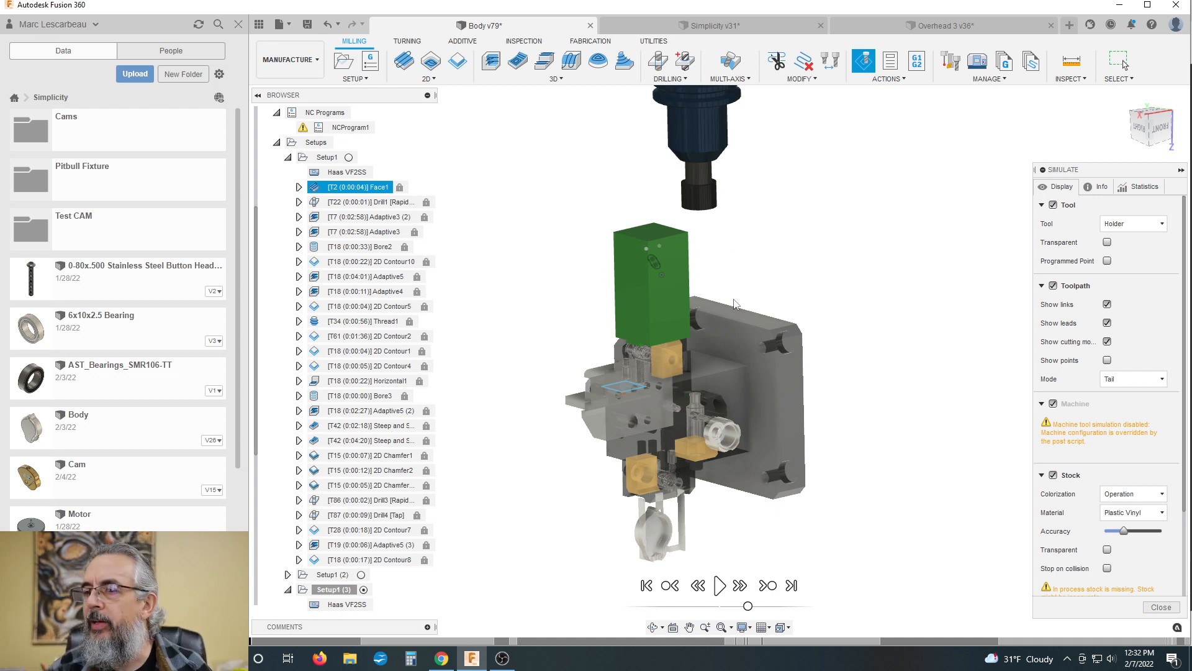
Step: Play the Setup1 simulation and examine the adaptive roughing of the stock from both sides
{"action": "left_click", "coordinate": [720, 585]}
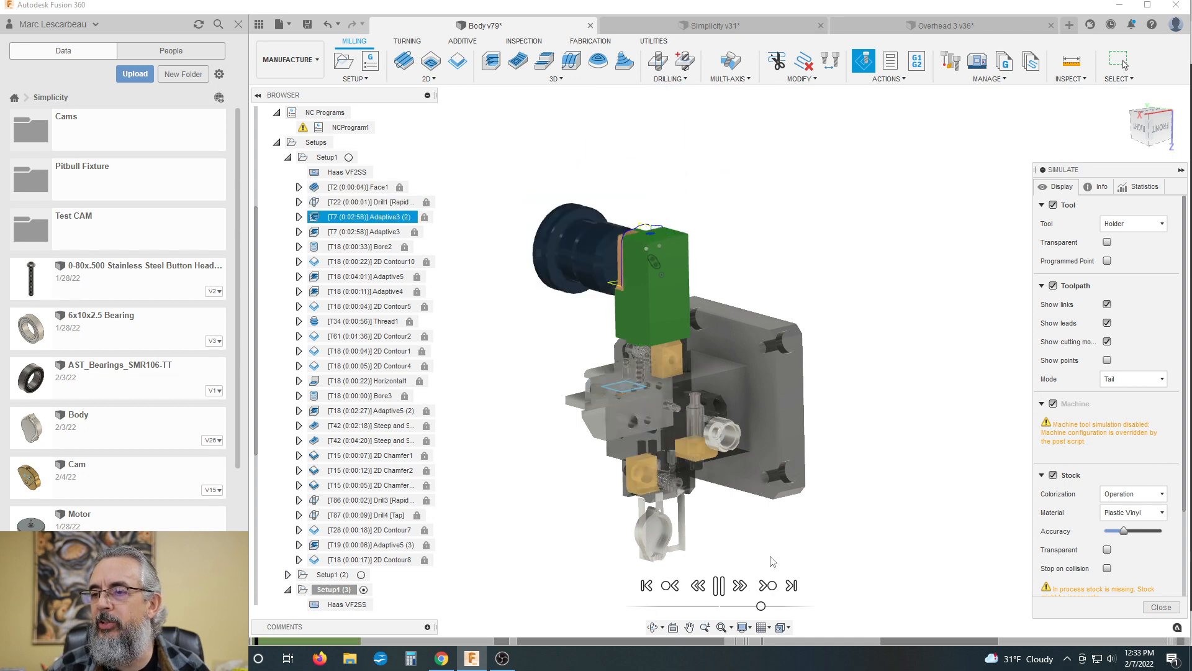
{"action": "middle_click_drag", "start_coordinate": [785, 226], "coordinate": [766, 371], "text": "shift"}
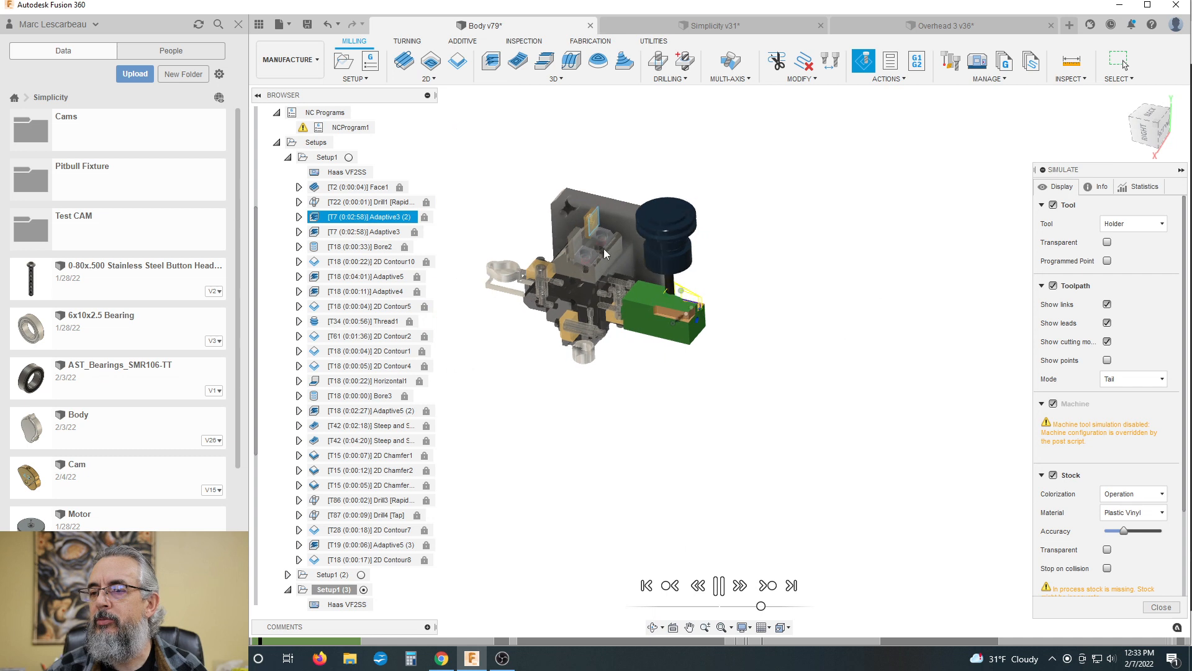
{"action": "scroll", "coordinate": [604, 248], "scroll_direction": "up", "scroll_amount": 4}
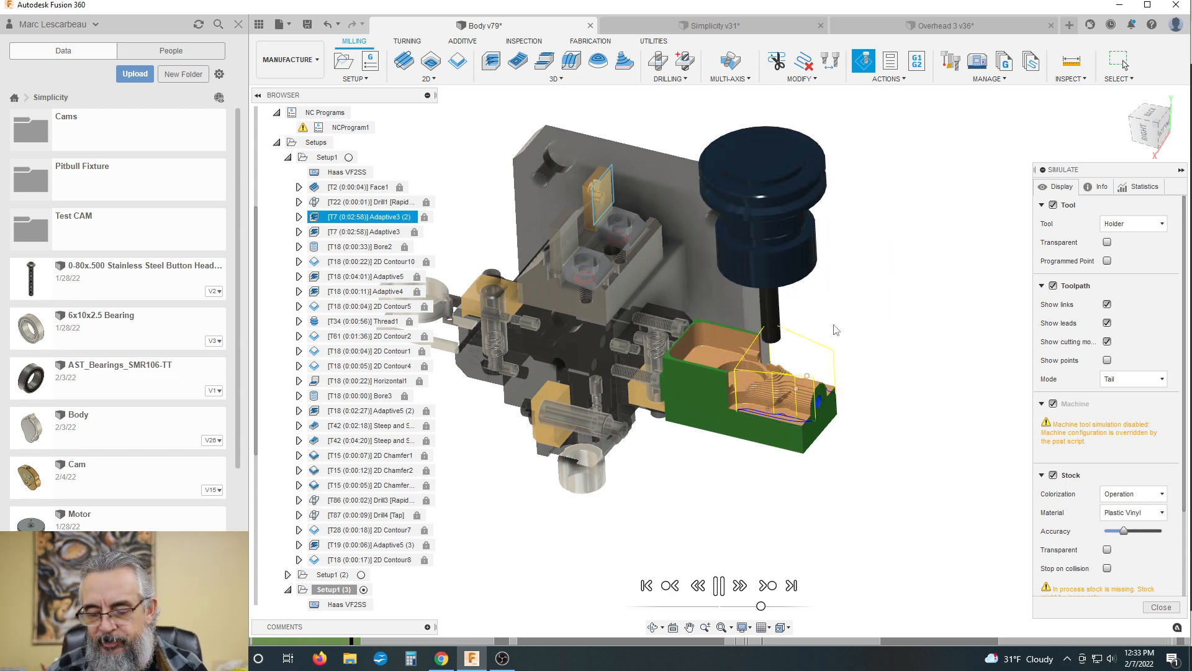
{"action": "middle_click_drag", "start_coordinate": [851, 306], "coordinate": [836, 224], "text": "shift"}
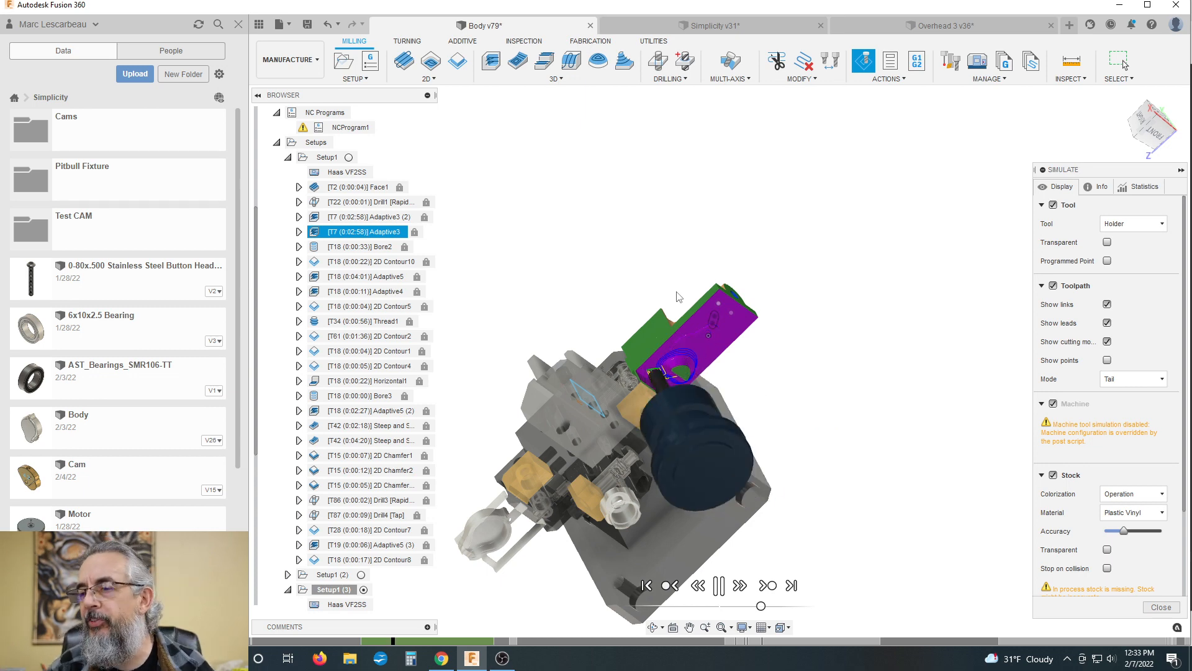
{"action": "scroll", "coordinate": [687, 393], "scroll_direction": "up", "scroll_amount": 1}
{"action": "middle_click_drag", "start_coordinate": [740, 363], "coordinate": [754, 291], "text": "shift"}
{"action": "scroll", "coordinate": [800, 403], "scroll_direction": "up", "scroll_amount": 1}
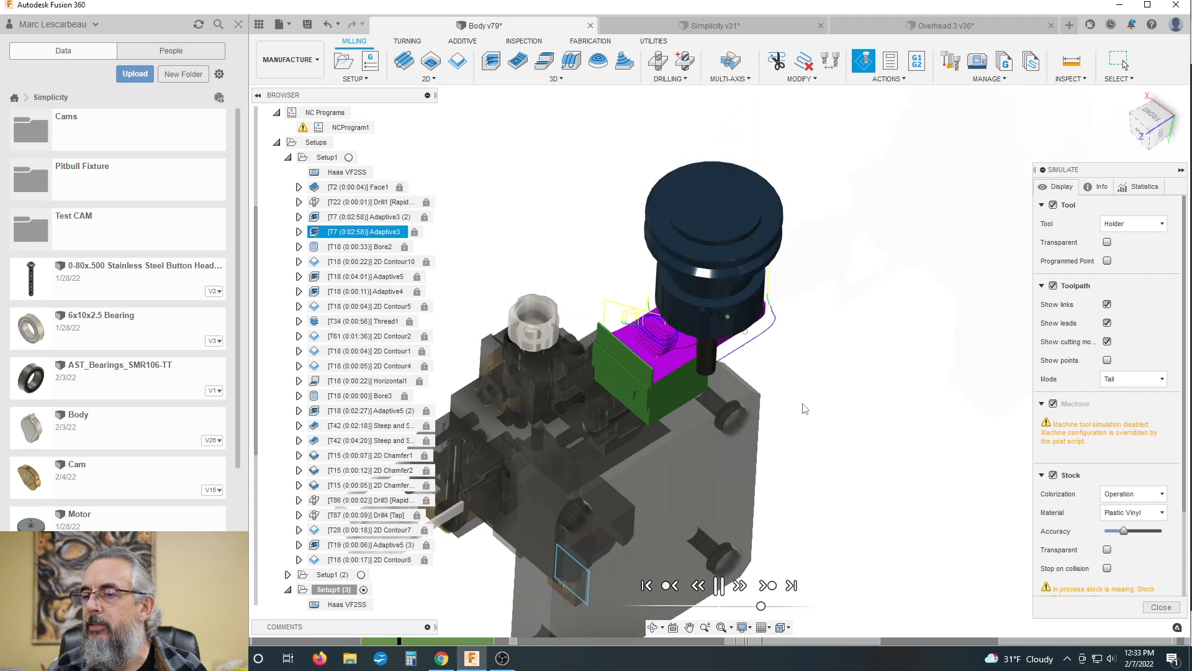
Step: Set the simulated stock's colorization to Material and inspect the roughed body against the fixture
{"action": "left_click", "coordinate": [1130, 493]}
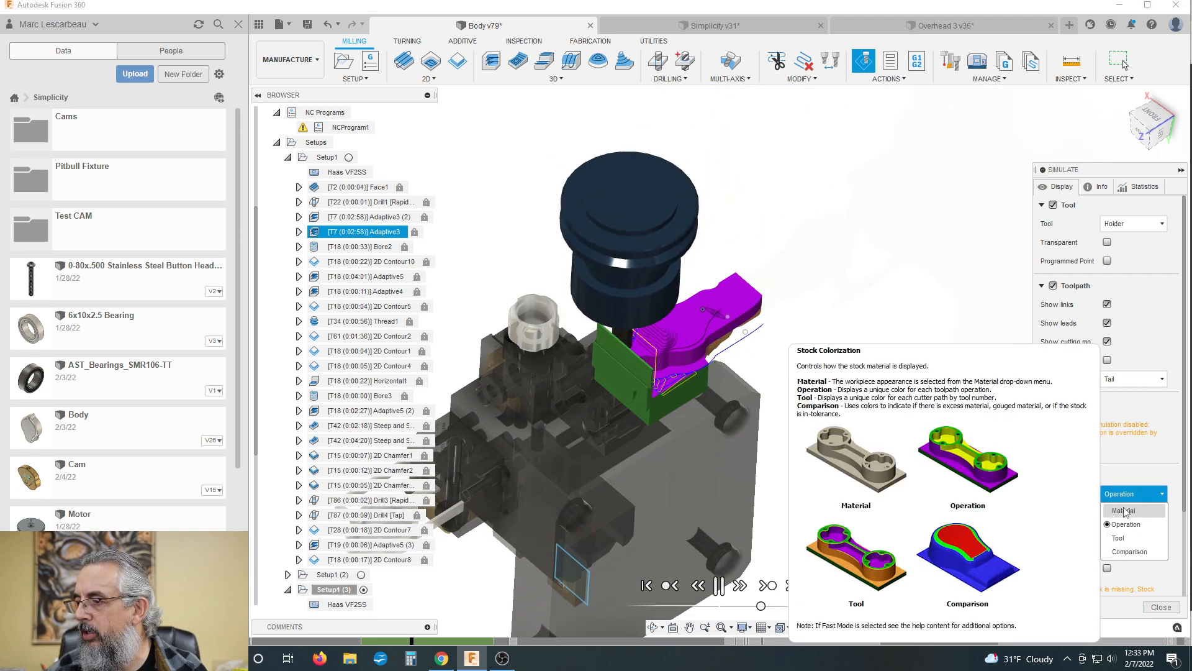
{"action": "left_click", "coordinate": [1124, 511]}
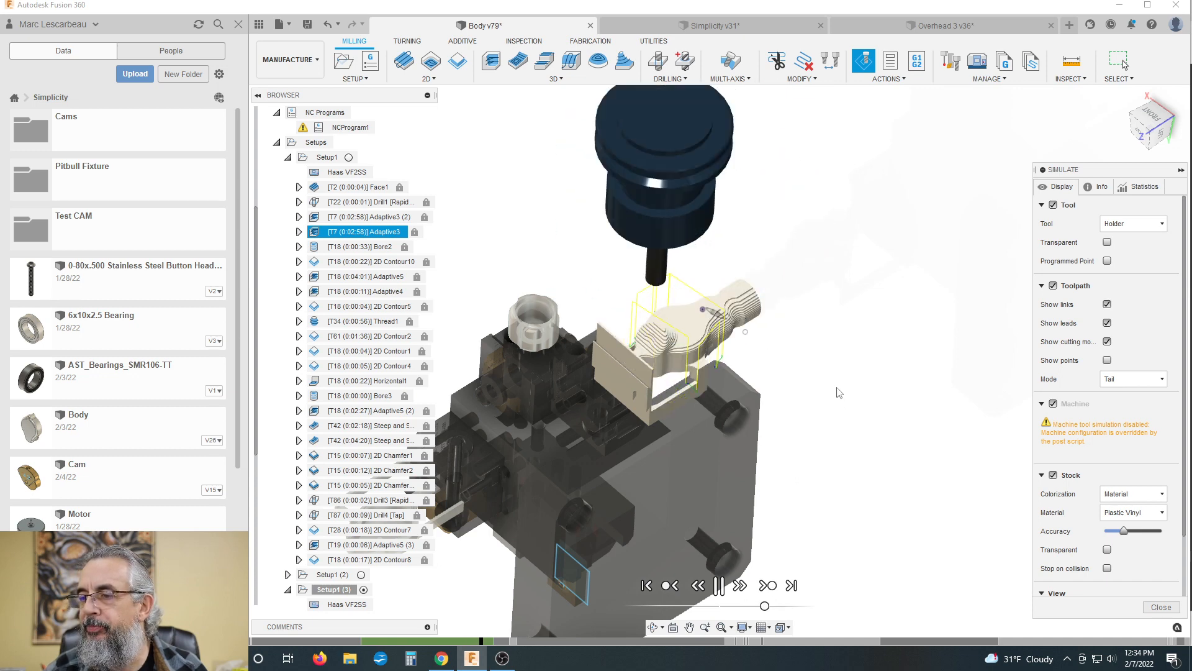
{"action": "middle_click_drag", "start_coordinate": [839, 393], "coordinate": [808, 400], "text": "shift"}
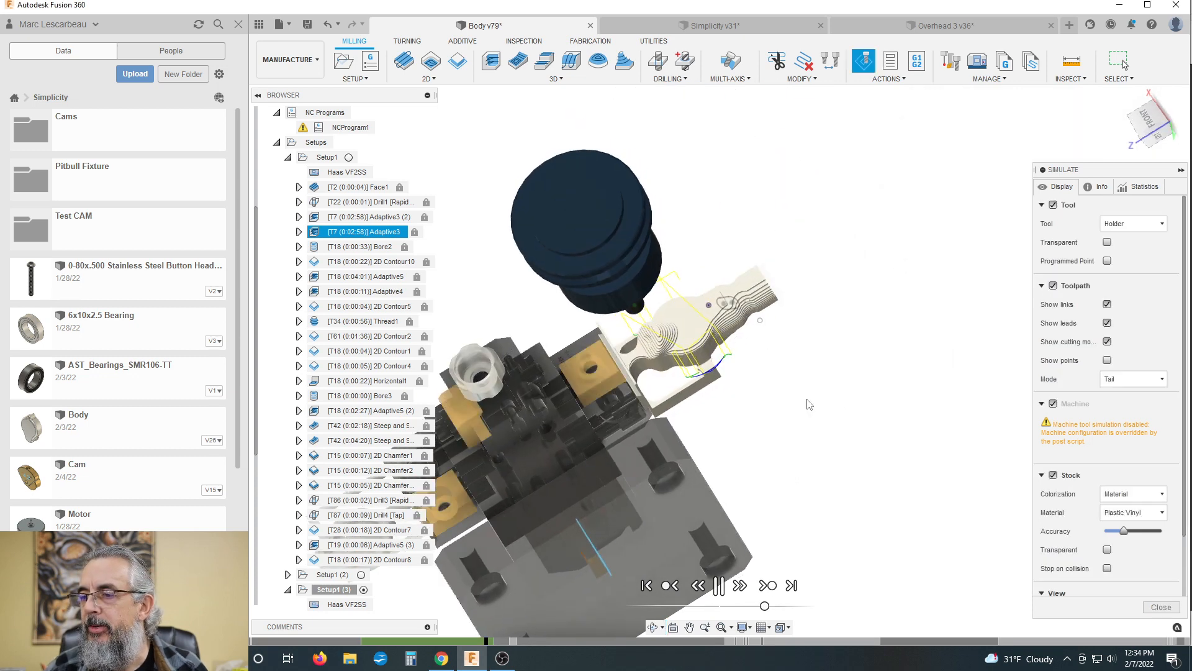
{"action": "scroll", "coordinate": [645, 360], "scroll_direction": "up", "scroll_amount": 3}
{"action": "scroll", "coordinate": [642, 339], "scroll_direction": "up", "scroll_amount": 1}
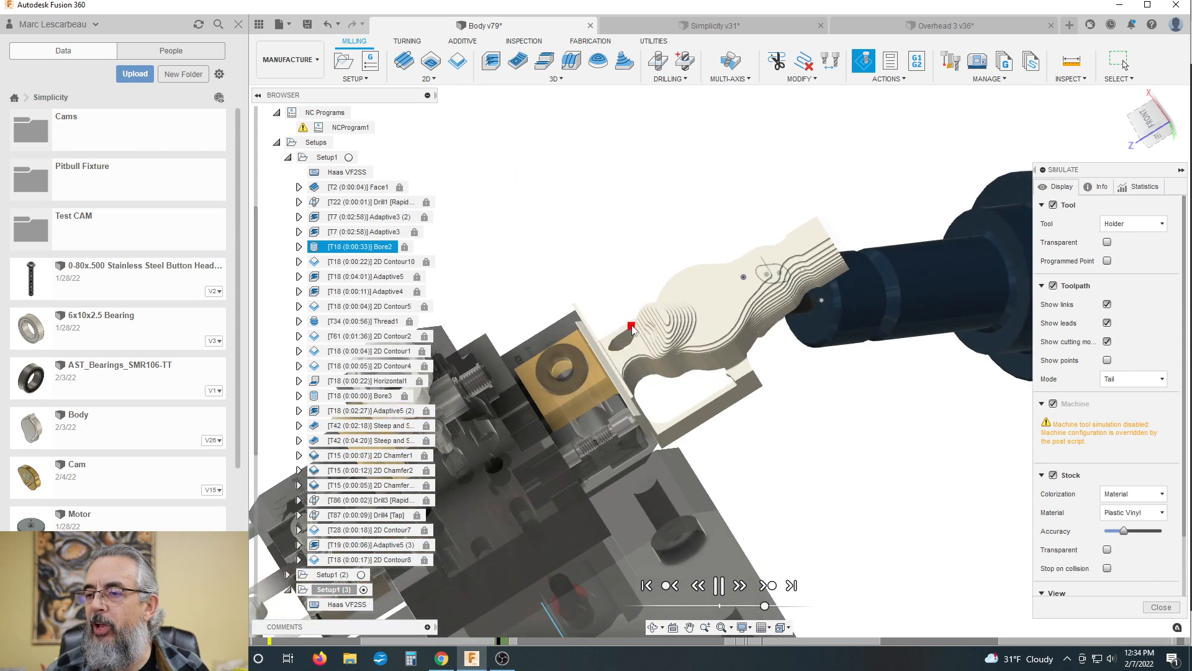
Step: Examine the Adaptive5 roughing of the body and its supporting frame from several sides, including the holder's clearance to the fixture
{"action": "middle_click_drag", "start_coordinate": [745, 377], "coordinate": [848, 456], "text": "shift"}
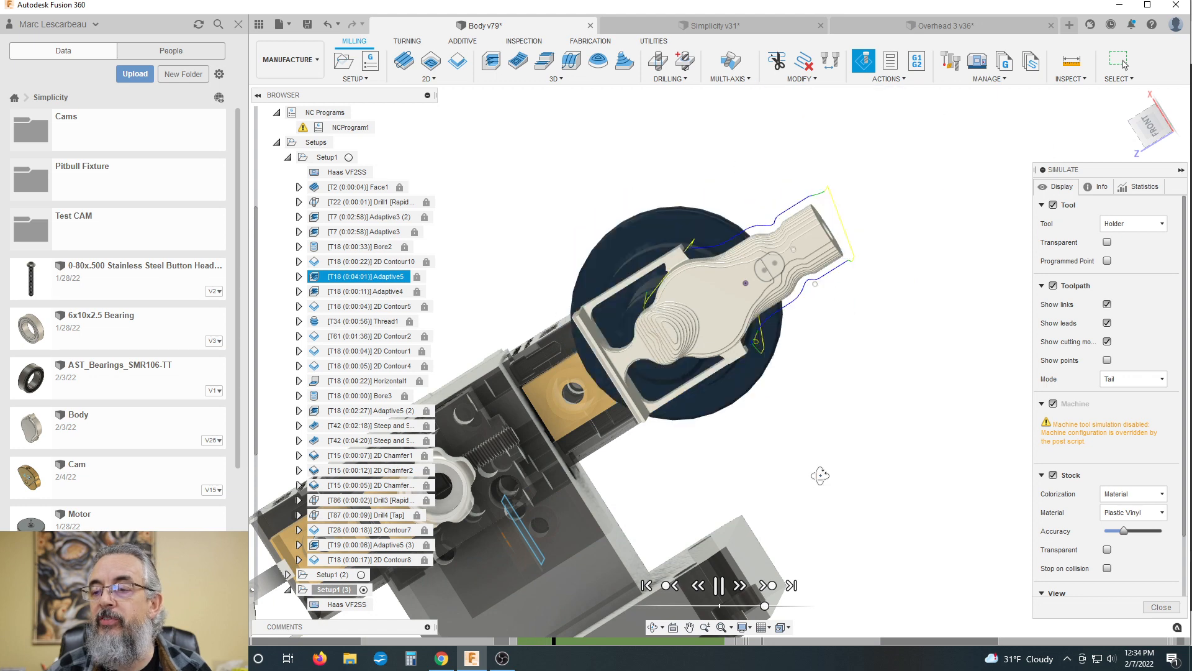
{"action": "middle_click_drag", "start_coordinate": [820, 474], "coordinate": [813, 449], "text": "shift"}
{"action": "scroll", "coordinate": [733, 364], "scroll_direction": "down", "scroll_amount": 1}
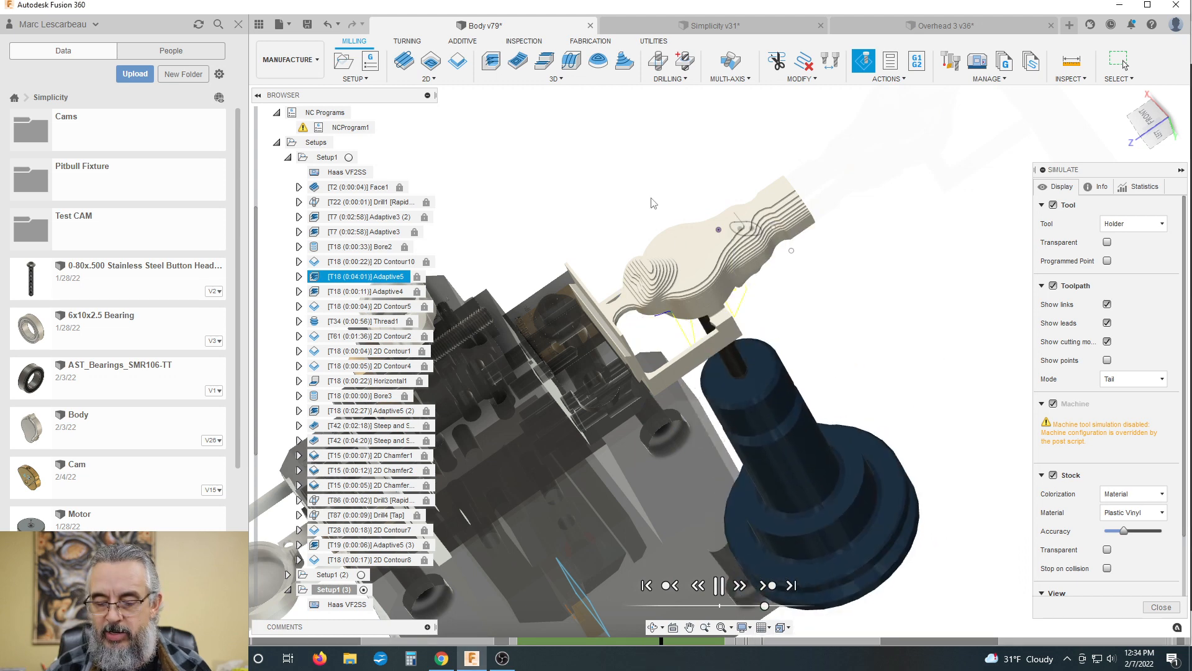
{"action": "middle_click_drag", "start_coordinate": [696, 257], "coordinate": [666, 337], "text": "shift"}
{"action": "scroll", "coordinate": [607, 314], "scroll_direction": "up", "scroll_amount": 3}
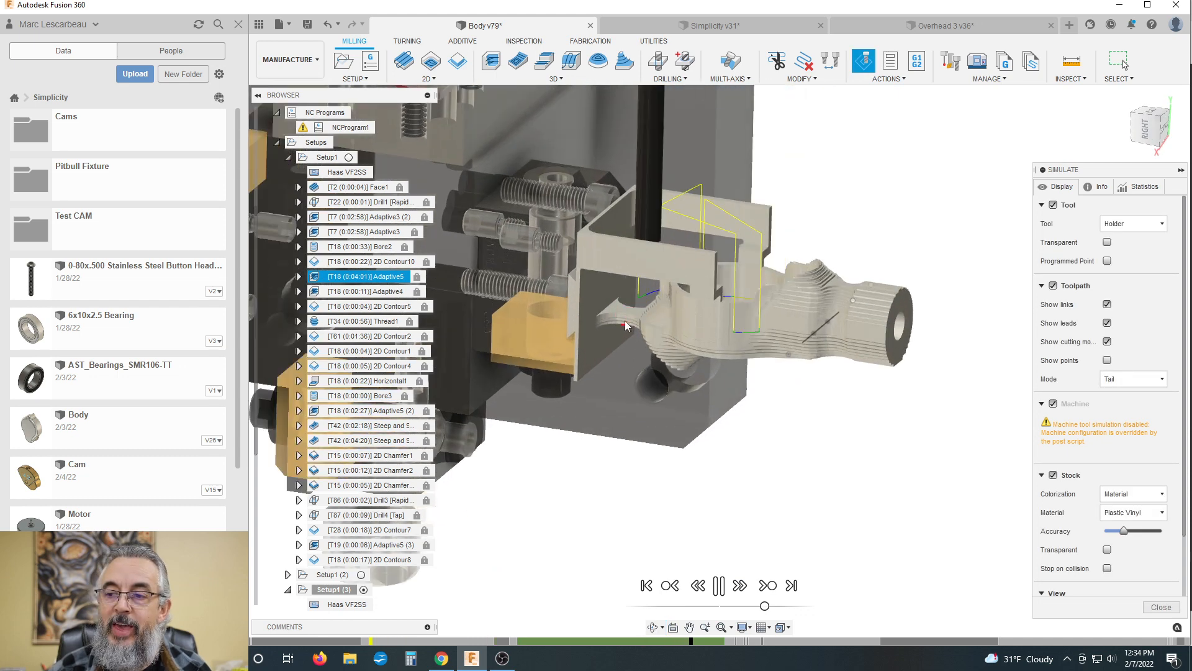
{"action": "scroll", "coordinate": [766, 297], "scroll_direction": "down", "scroll_amount": 2}
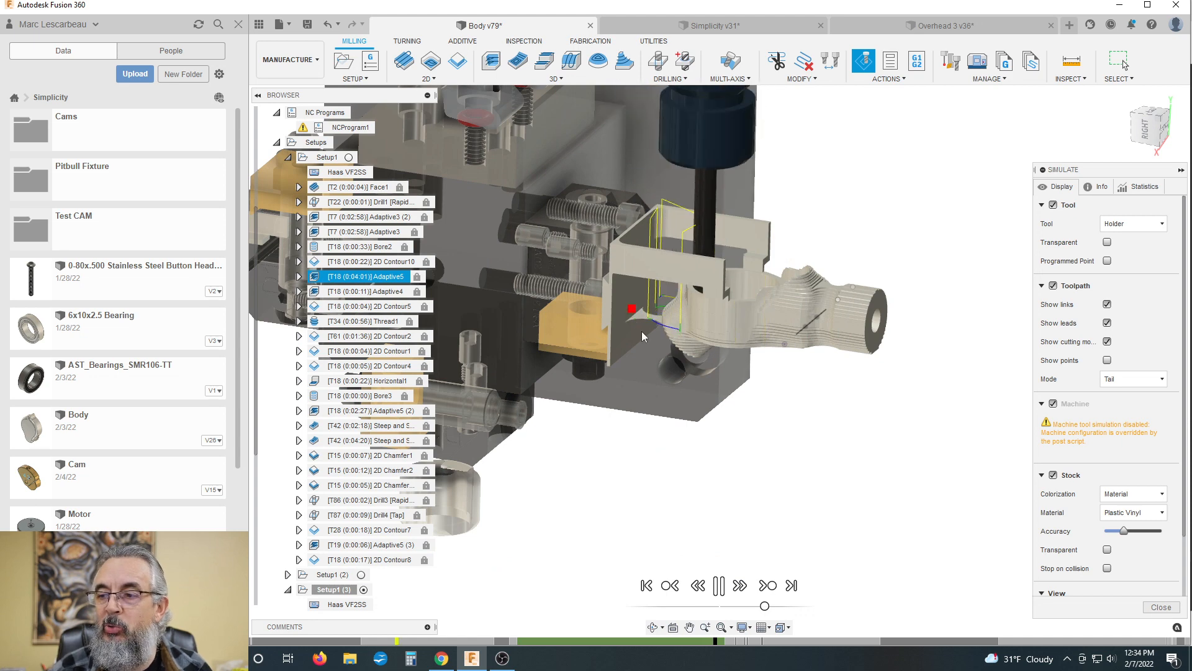
{"action": "scroll", "coordinate": [642, 330], "scroll_direction": "up", "scroll_amount": 3}
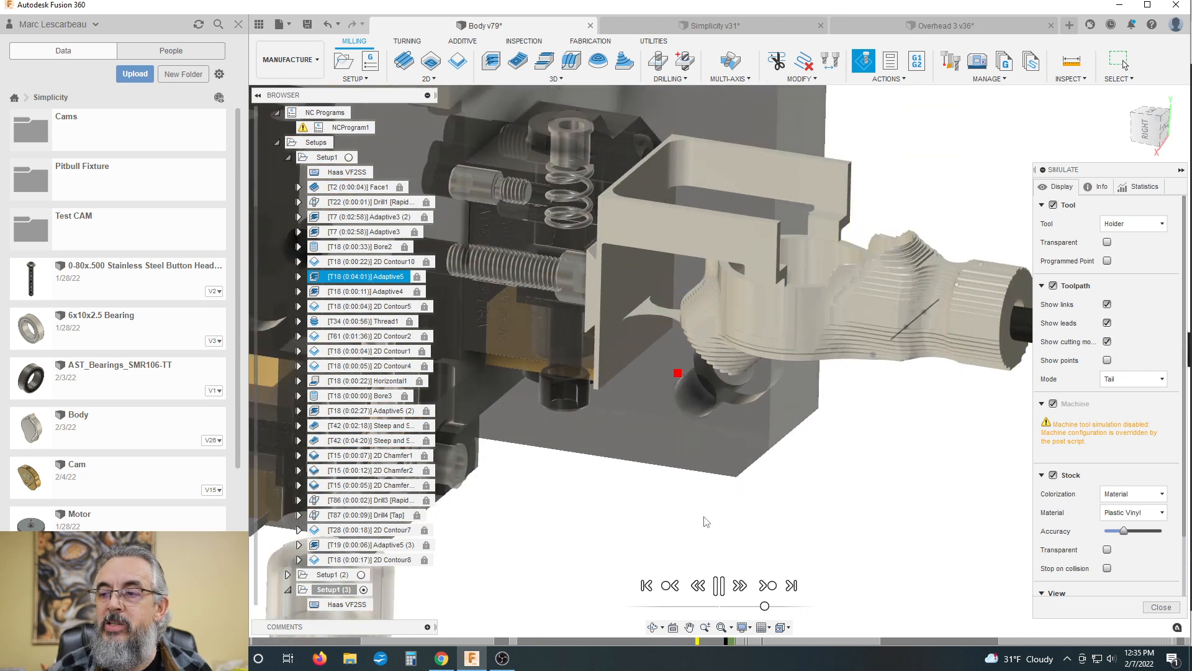
Step: Follow the simulated thread milling of the neck and the Horizontal1 and Adaptive5 (2) cuts on the upright body
{"action": "middle_click_drag", "start_coordinate": [711, 494], "coordinate": [642, 366], "text": "shift"}
{"action": "middle_click_drag", "start_coordinate": [760, 397], "coordinate": [712, 407]}
{"action": "scroll", "coordinate": [620, 238], "scroll_direction": "down", "scroll_amount": 2}
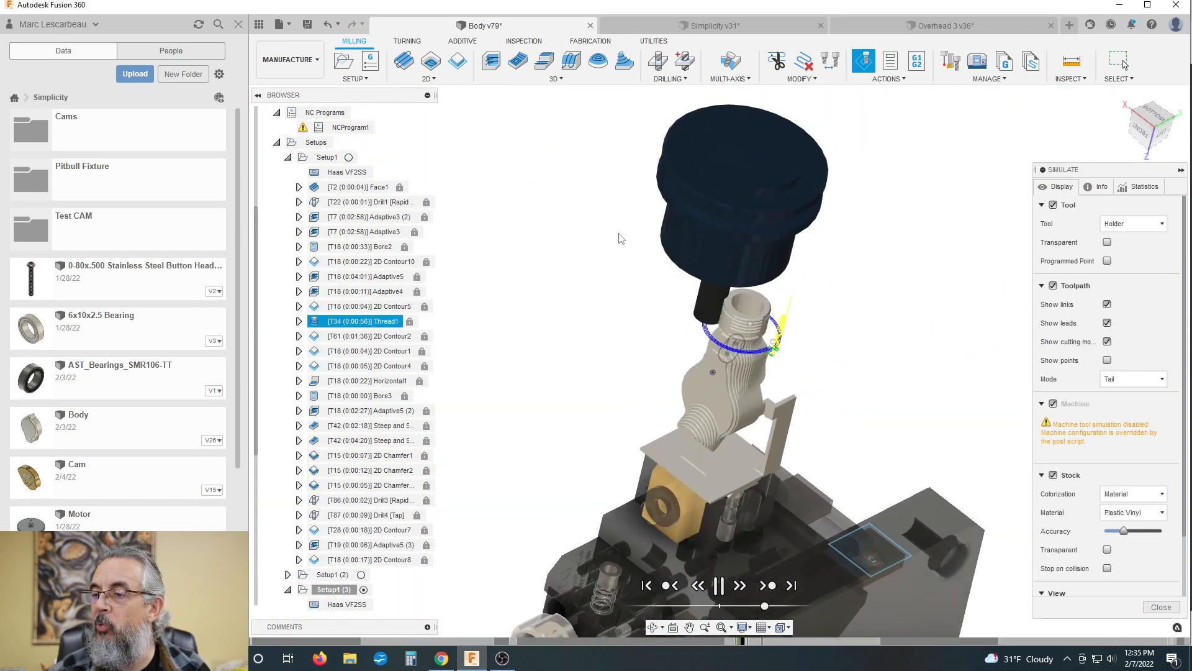
{"action": "scroll", "coordinate": [748, 338], "scroll_direction": "up", "scroll_amount": 4}
{"action": "scroll", "coordinate": [709, 270], "scroll_direction": "down", "scroll_amount": 5}
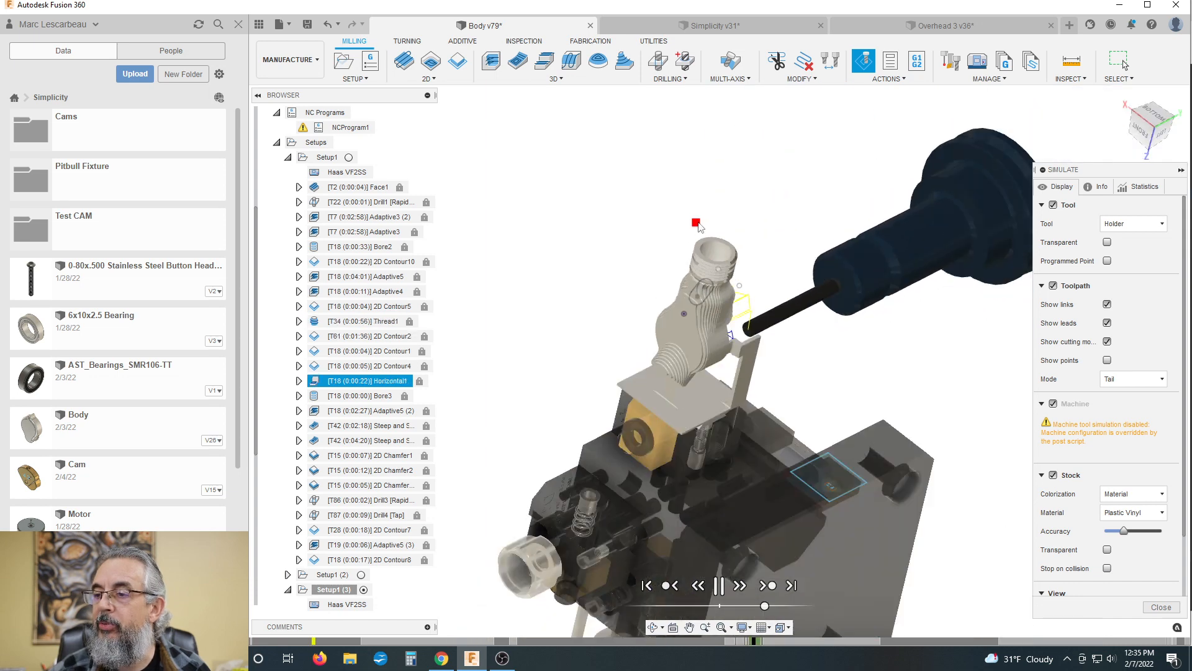
{"action": "scroll", "coordinate": [686, 320], "scroll_direction": "up", "scroll_amount": 1}
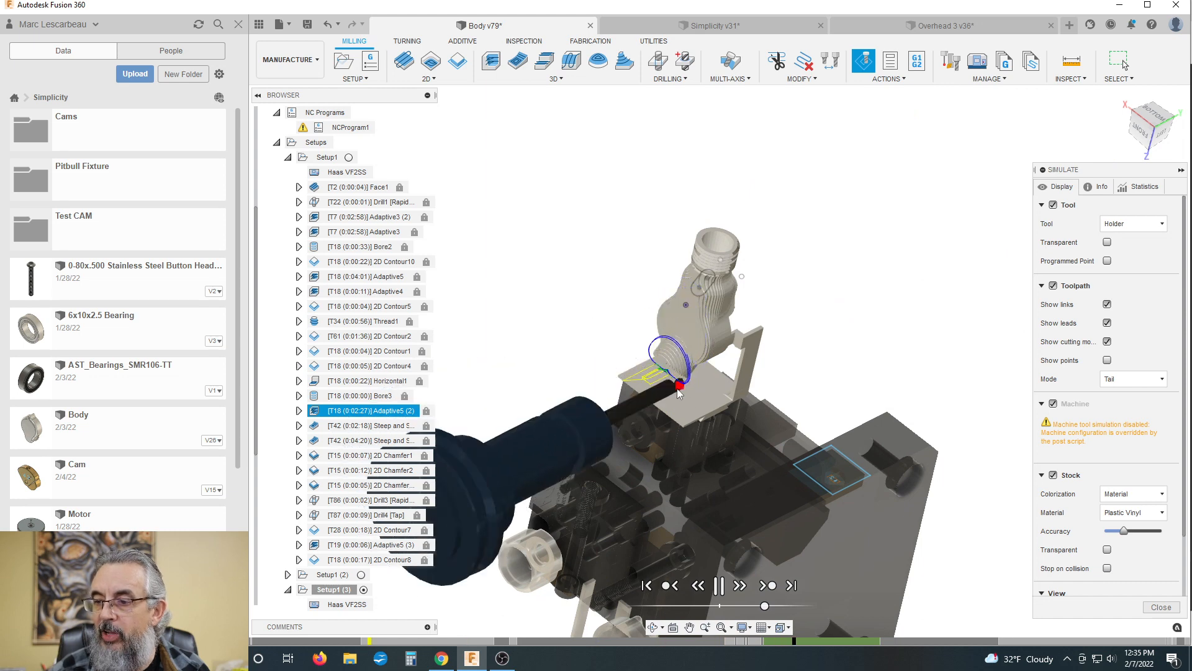
{"action": "scroll", "coordinate": [680, 391], "scroll_direction": "up", "scroll_amount": 2}
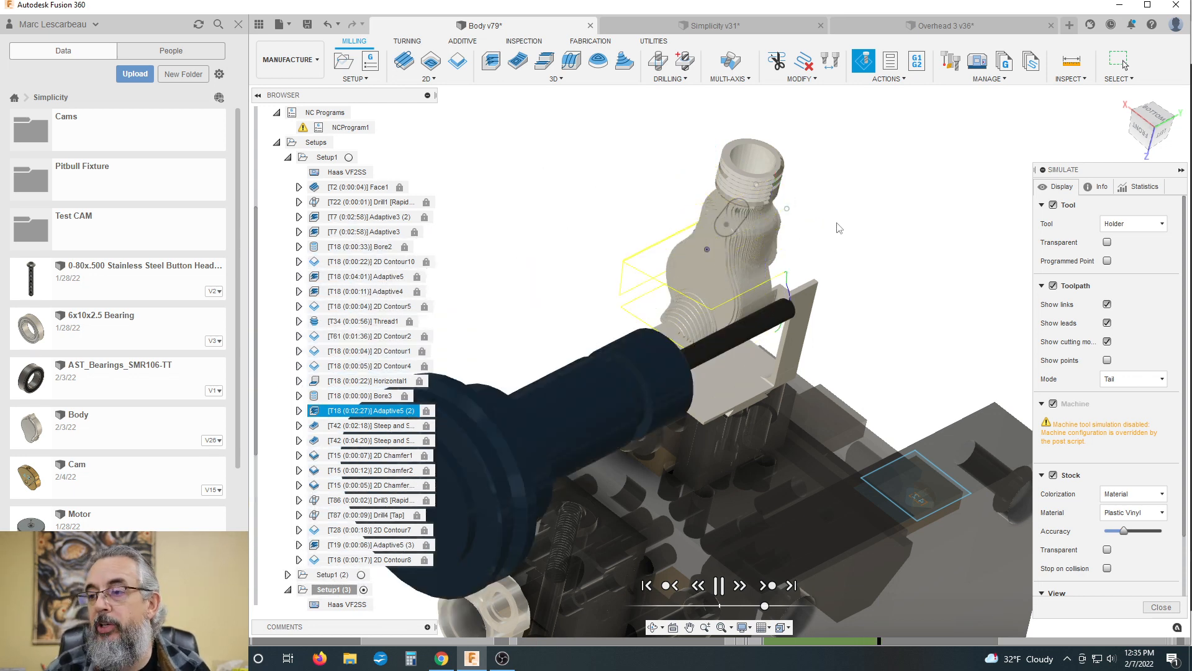
Step: Examine the first Steep and Shallow finishing pass on the body between the threaded neck and the supporting frame
{"action": "middle_click_drag", "start_coordinate": [839, 228], "coordinate": [776, 241], "text": "shift"}
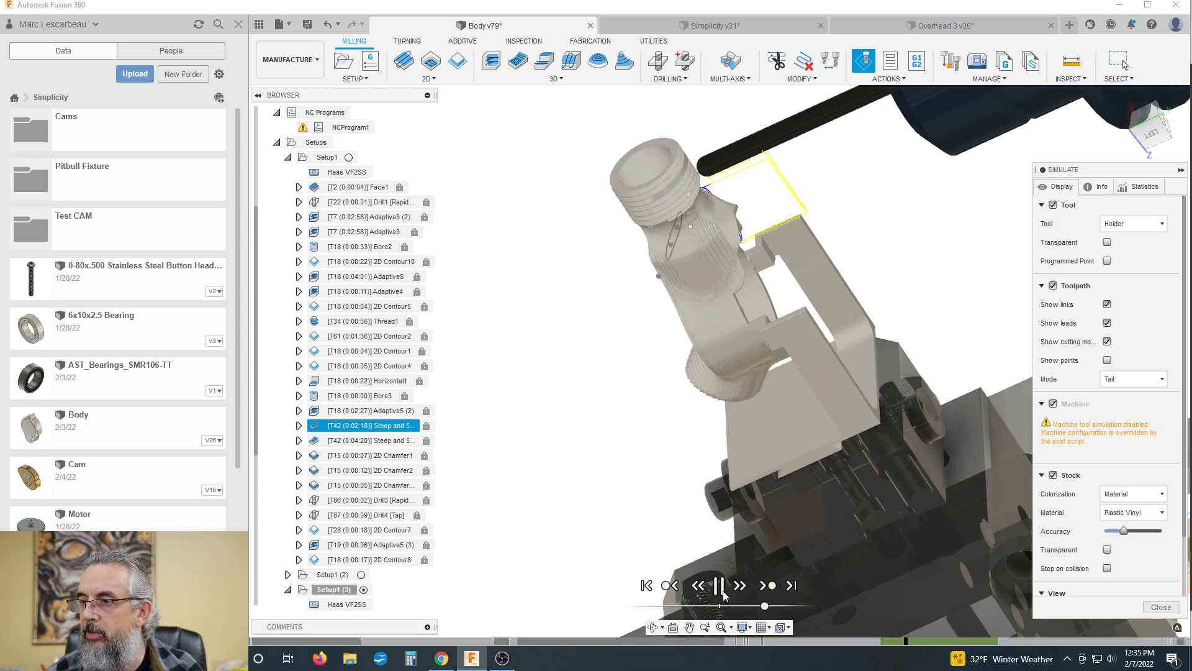
{"action": "scroll", "coordinate": [560, 292], "scroll_direction": "up", "scroll_amount": 1}
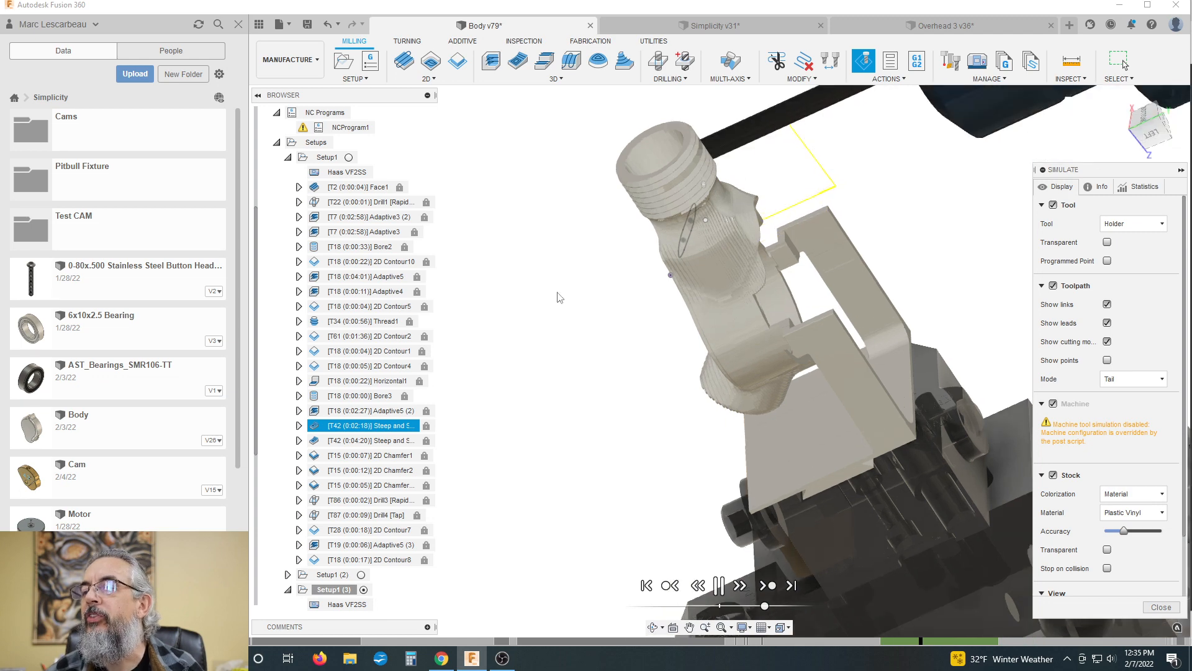
{"action": "scroll", "coordinate": [546, 298], "scroll_direction": "down", "scroll_amount": 2}
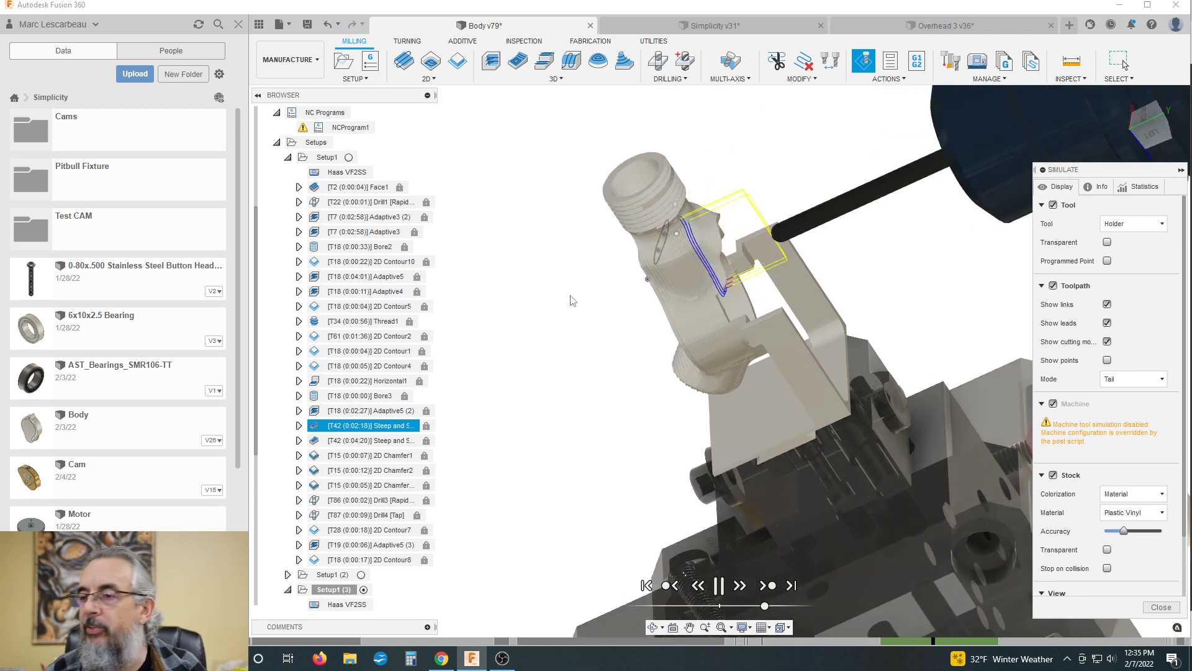
{"action": "middle_click_drag", "start_coordinate": [571, 296], "coordinate": [555, 282]}
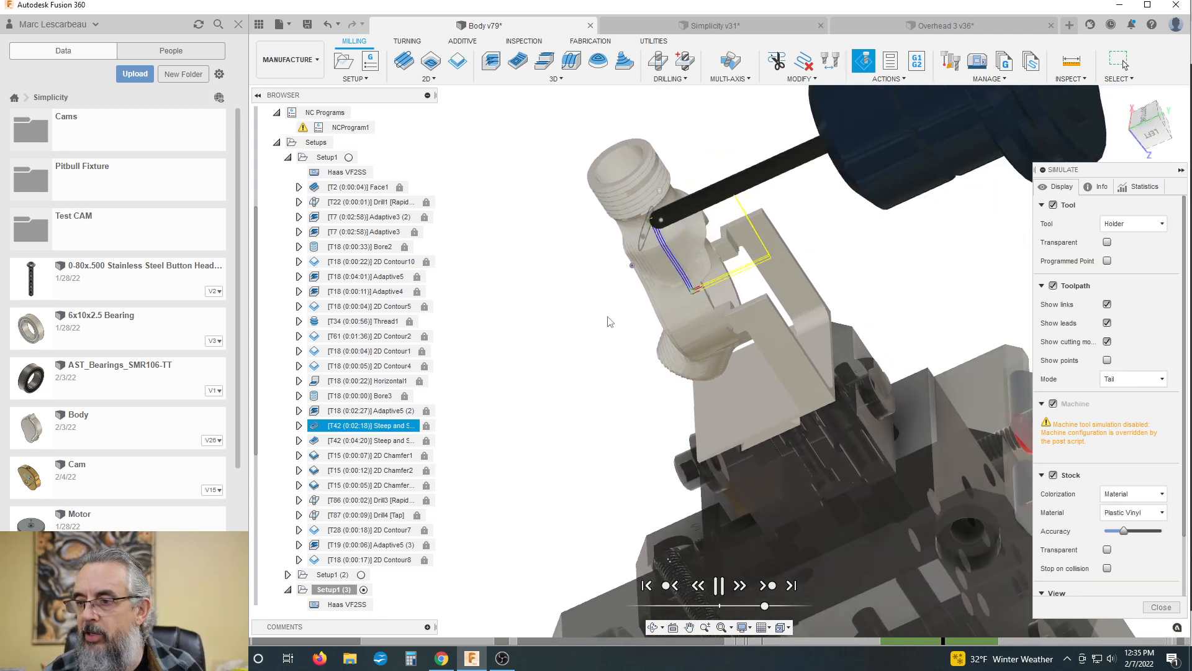
{"action": "middle_click_drag", "start_coordinate": [608, 316], "coordinate": [567, 291], "text": "shift"}
{"action": "scroll", "coordinate": [734, 254], "scroll_direction": "up", "scroll_amount": 2}
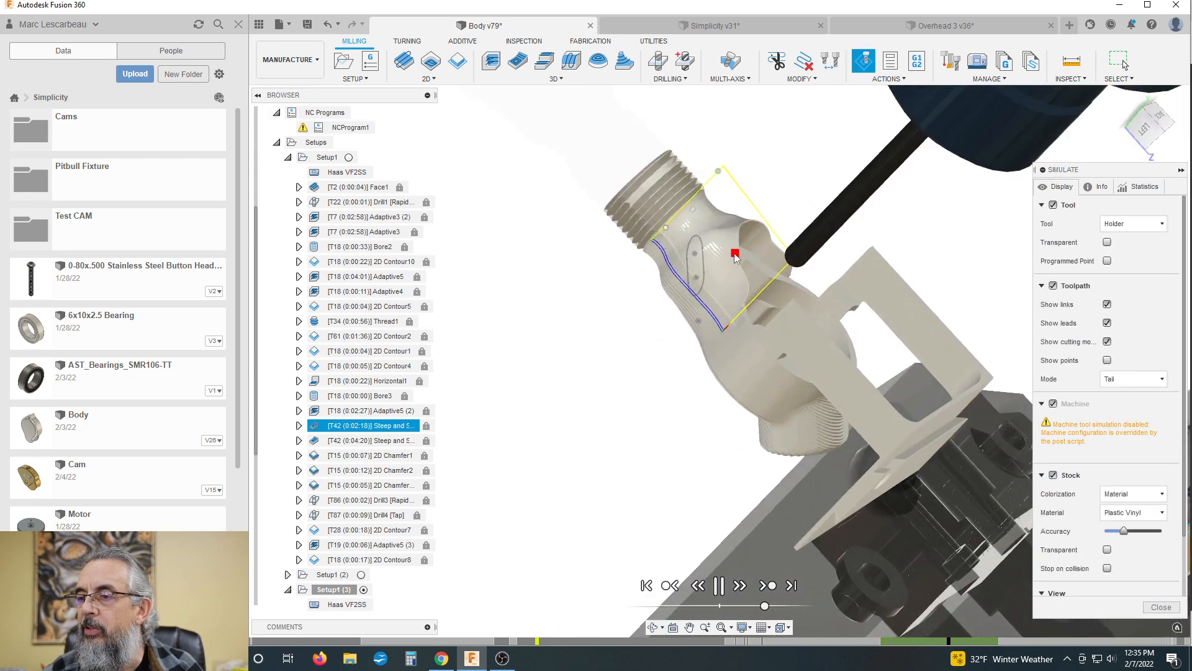
Step: Inspect the machined surface below the threaded neck up close and follow the second Steep and Shallow pass along the body
{"action": "scroll", "coordinate": [735, 256], "scroll_direction": "up", "scroll_amount": 5}
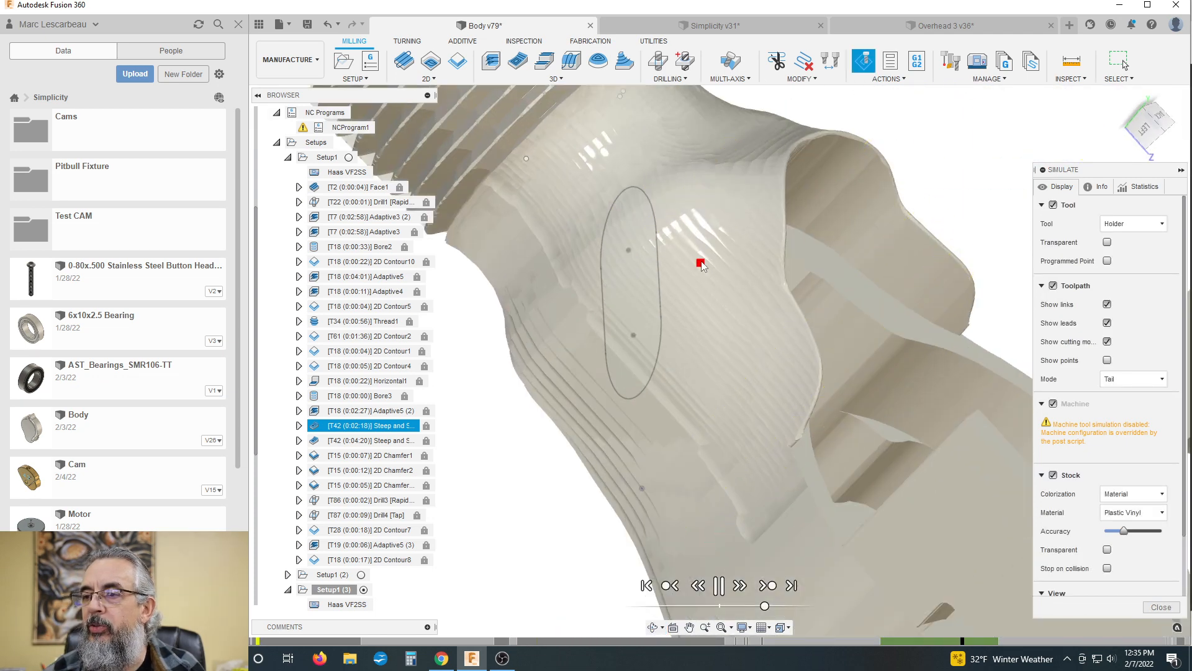
{"action": "scroll", "coordinate": [701, 264], "scroll_direction": "down", "scroll_amount": 4}
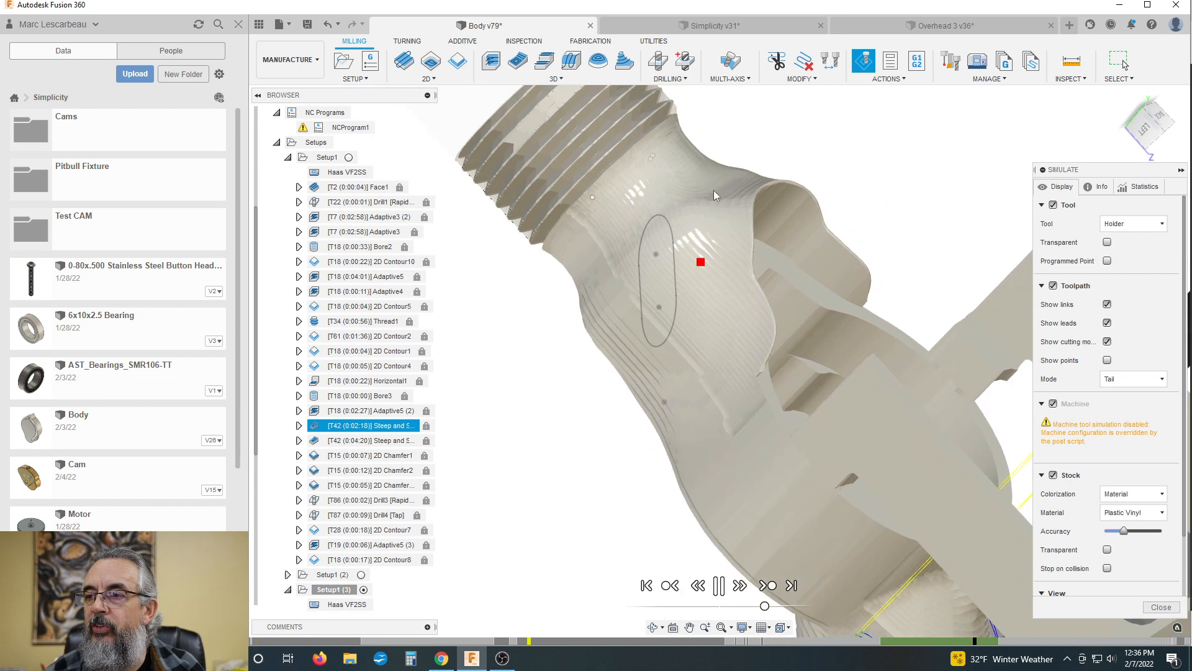
{"action": "scroll", "coordinate": [725, 197], "scroll_direction": "up", "scroll_amount": 3}
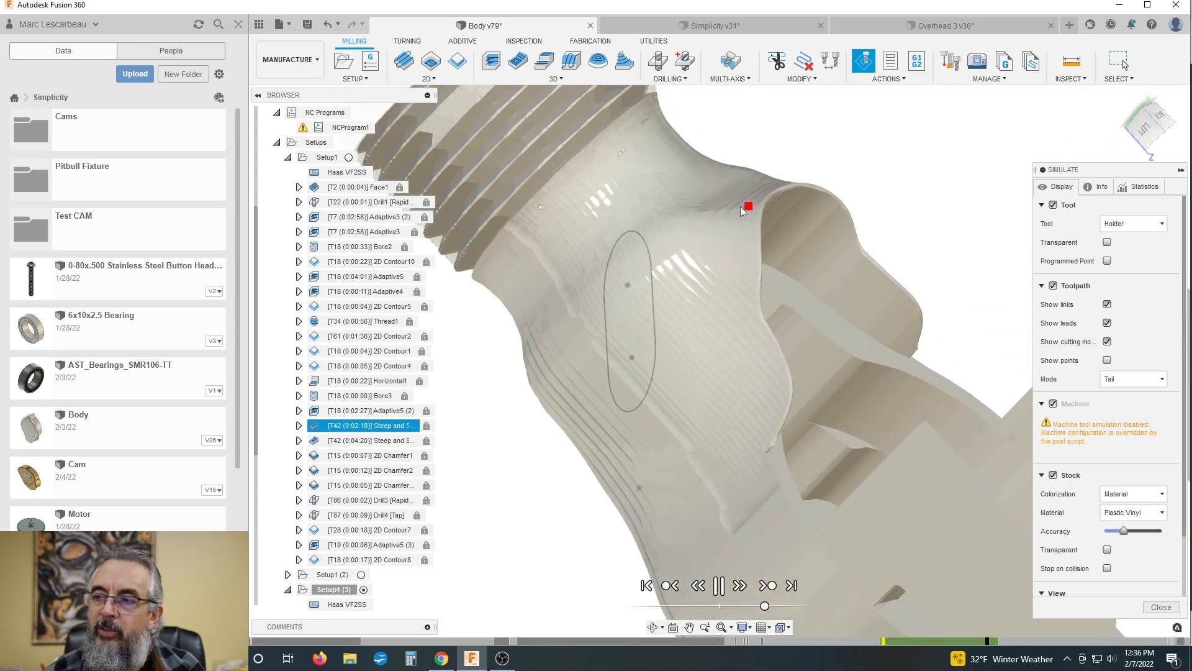
{"action": "scroll", "coordinate": [557, 244], "scroll_direction": "down", "scroll_amount": 4}
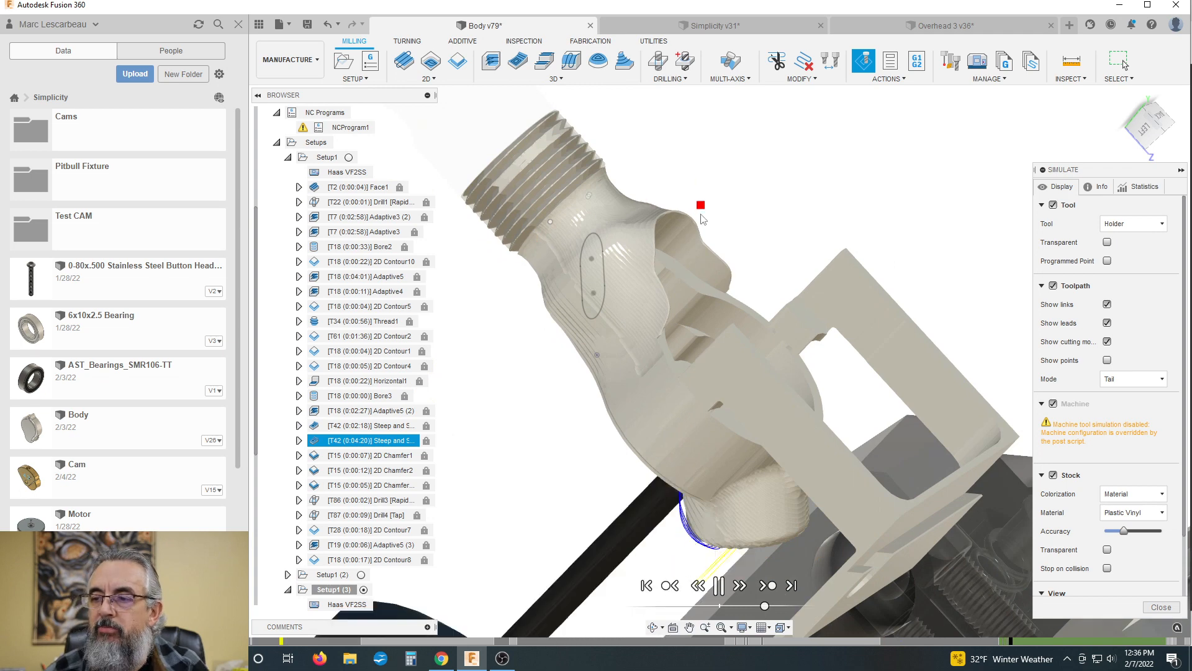
{"action": "scroll", "coordinate": [714, 199], "scroll_direction": "down", "scroll_amount": 1}
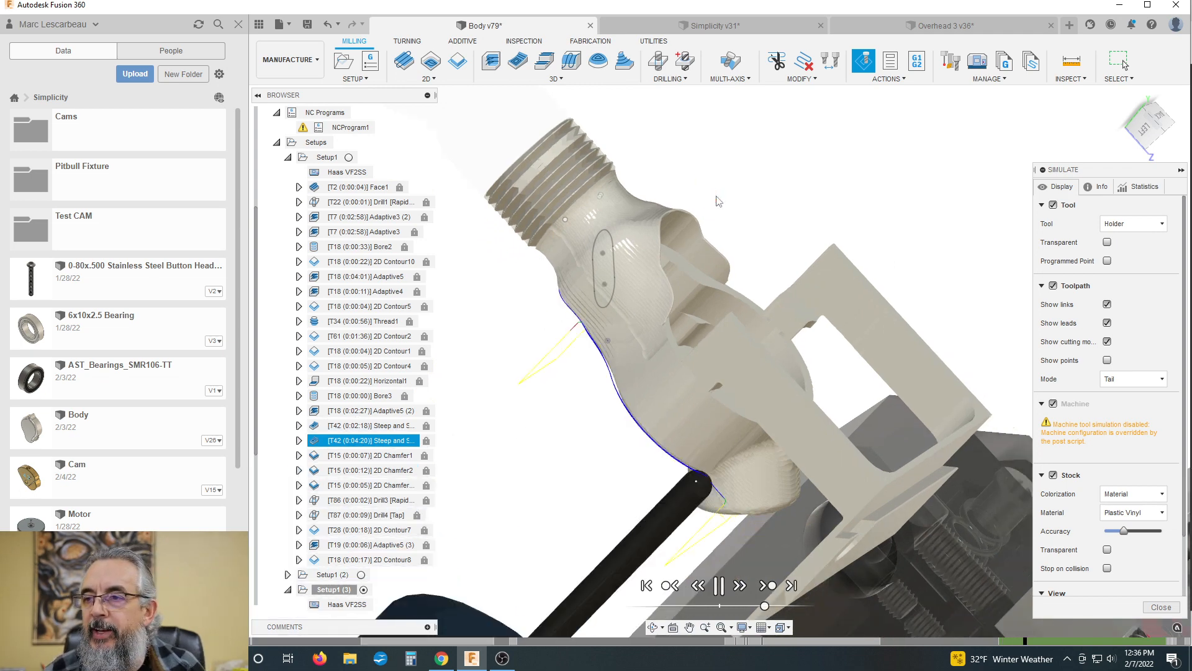
{"action": "middle_click_drag", "start_coordinate": [732, 199], "coordinate": [781, 161], "text": "shift"}
{"action": "scroll", "coordinate": [497, 322], "scroll_direction": "down", "scroll_amount": 3}
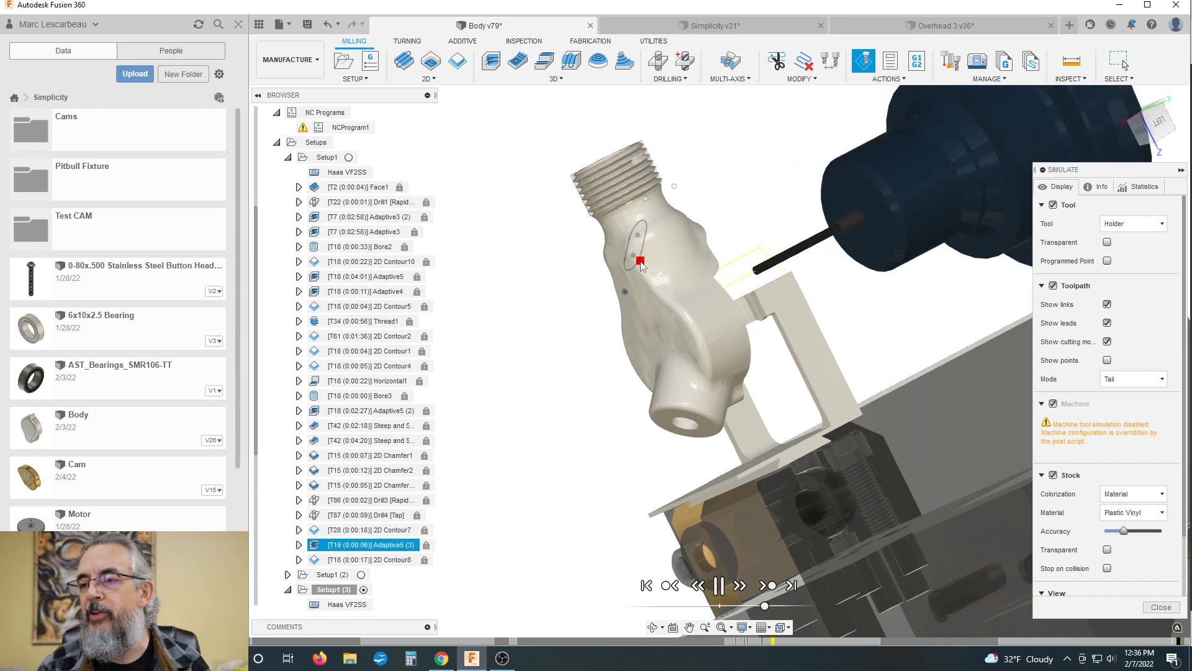
Step: Examine the Adaptive5 (3) and 2D Contour8 cuts where the body joins its supporting frame
{"action": "middle_click_drag", "start_coordinate": [636, 263], "coordinate": [695, 305], "text": "shift"}
{"action": "middle_click_drag", "start_coordinate": [816, 259], "coordinate": [724, 348], "text": "shift"}
{"action": "scroll", "coordinate": [732, 379], "scroll_direction": "up", "scroll_amount": 3}
{"action": "scroll", "coordinate": [732, 378], "scroll_direction": "up", "scroll_amount": 8}
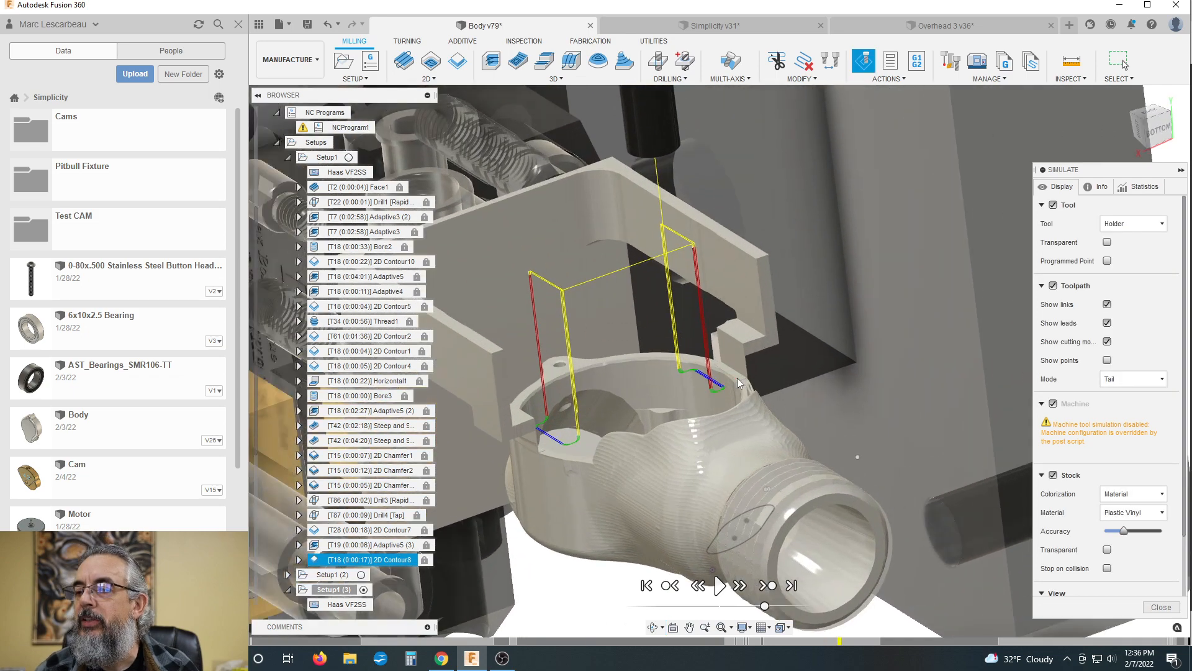
{"action": "scroll", "coordinate": [770, 273], "scroll_direction": "down", "scroll_amount": 5}
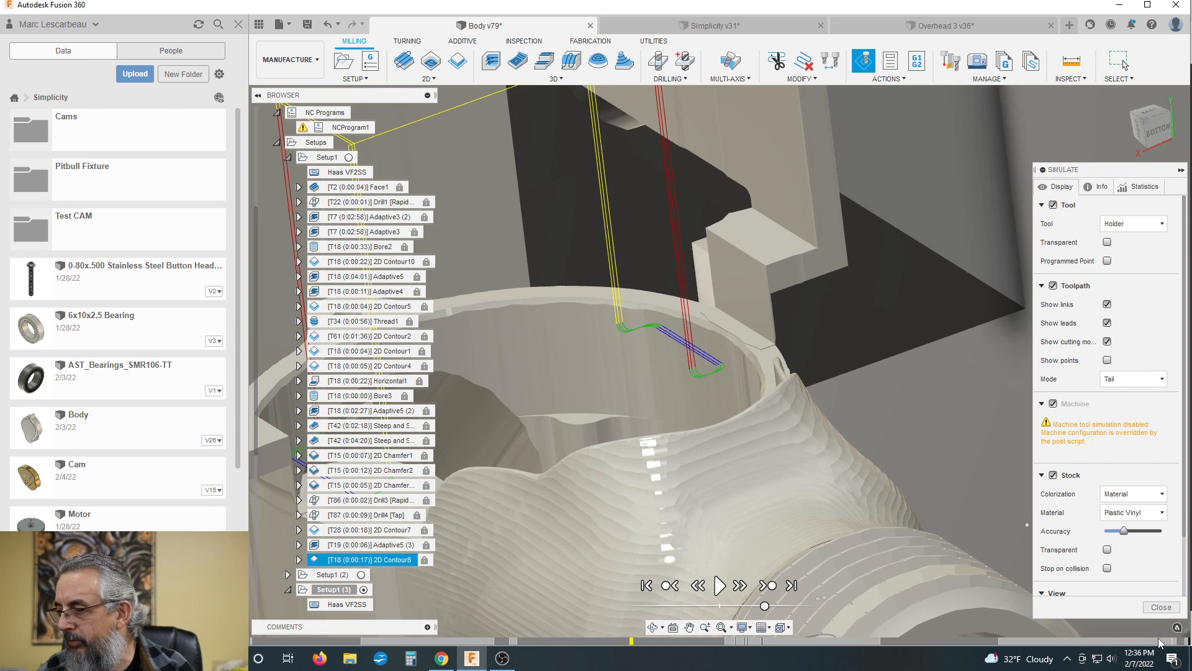
Step: Move the simulation back to the end of Adaptive5 (3) and inspect the material between the body and frame
{"action": "left_click", "coordinate": [1181, 640]}
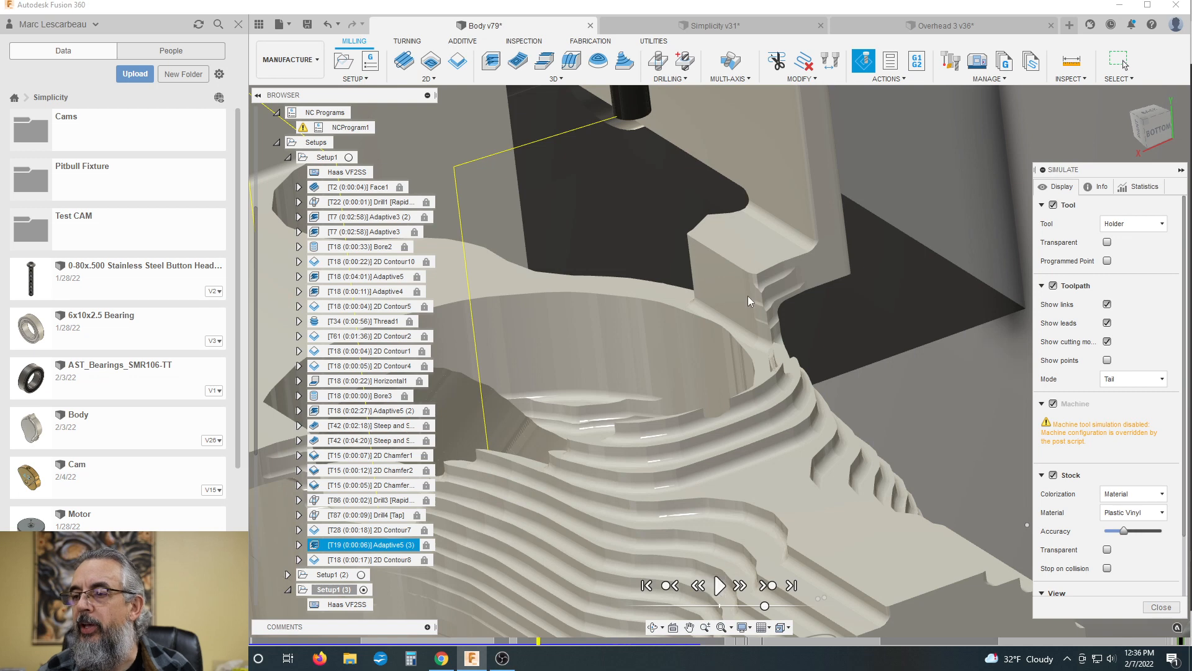
{"action": "scroll", "coordinate": [756, 318], "scroll_direction": "down", "scroll_amount": 5}
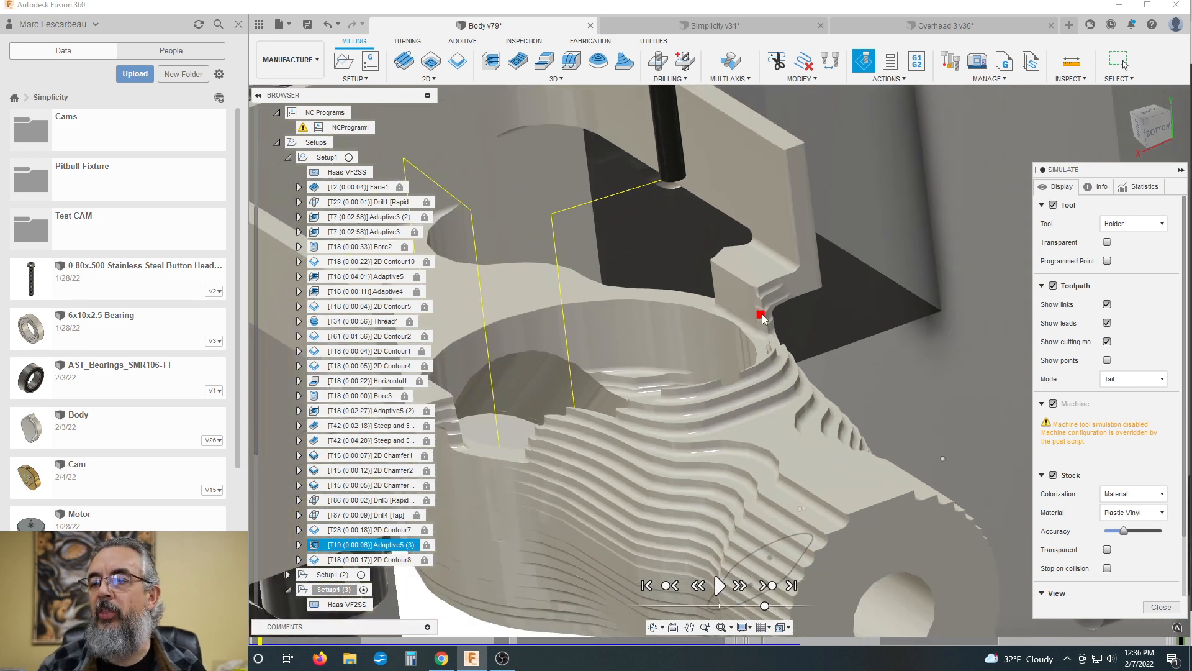
{"action": "middle_click_drag", "start_coordinate": [639, 402], "coordinate": [648, 405], "text": "shift"}
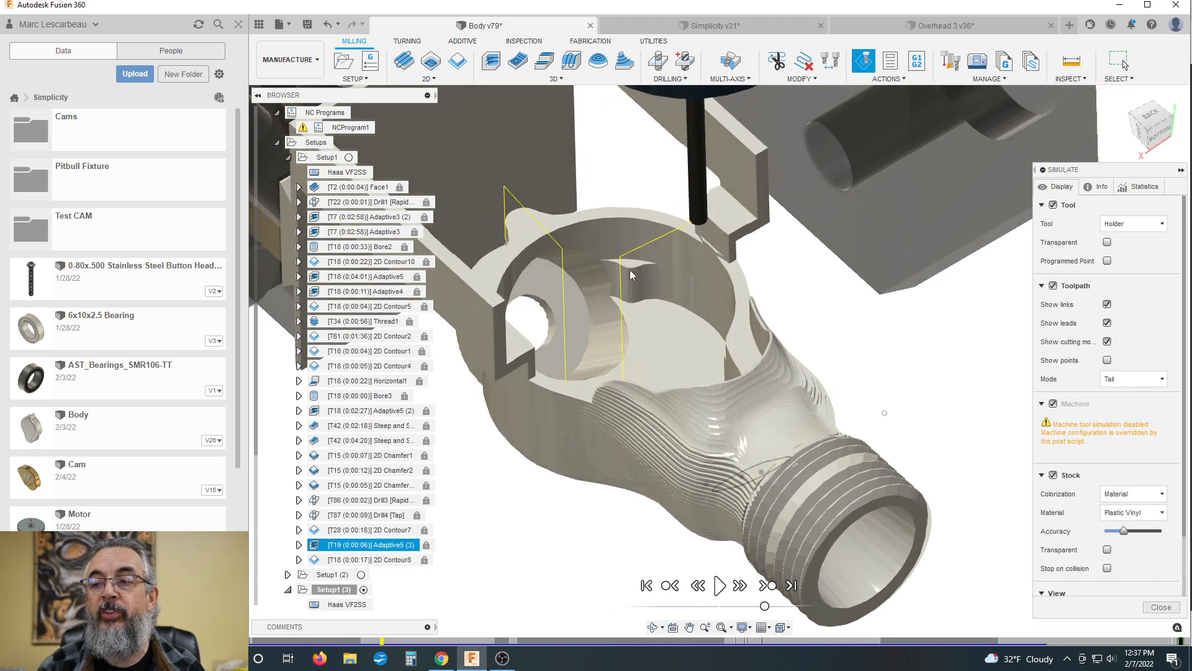
{"action": "scroll", "coordinate": [632, 336], "scroll_direction": "up", "scroll_amount": 4}
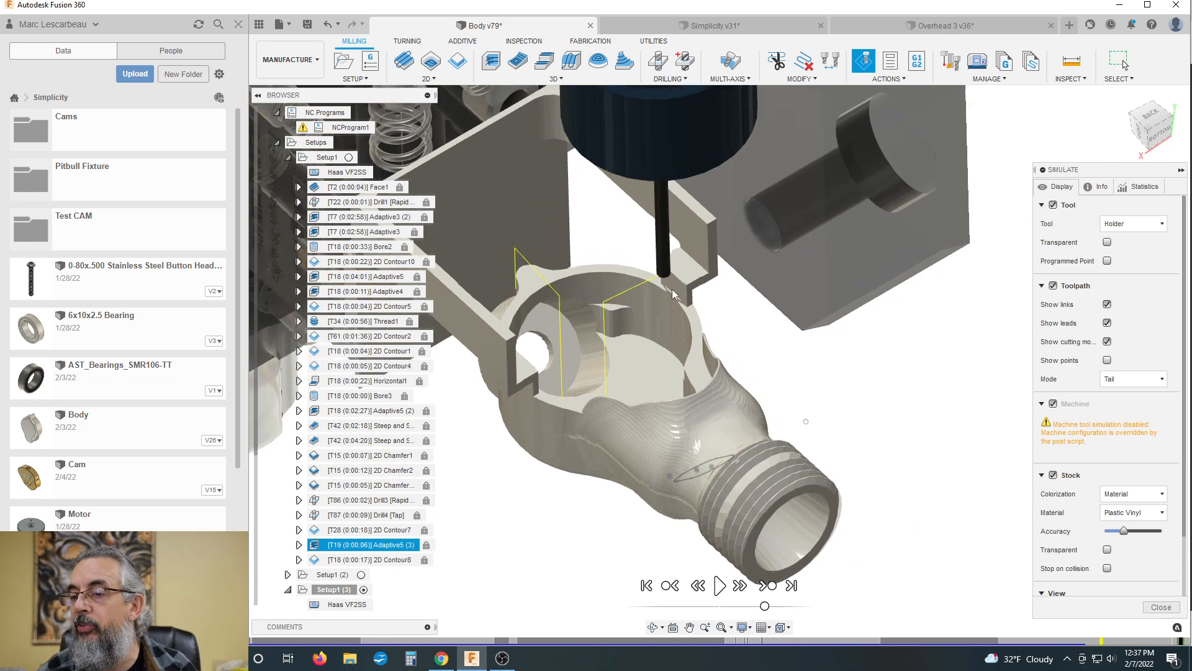
{"action": "scroll", "coordinate": [658, 273], "scroll_direction": "up", "scroll_amount": 2}
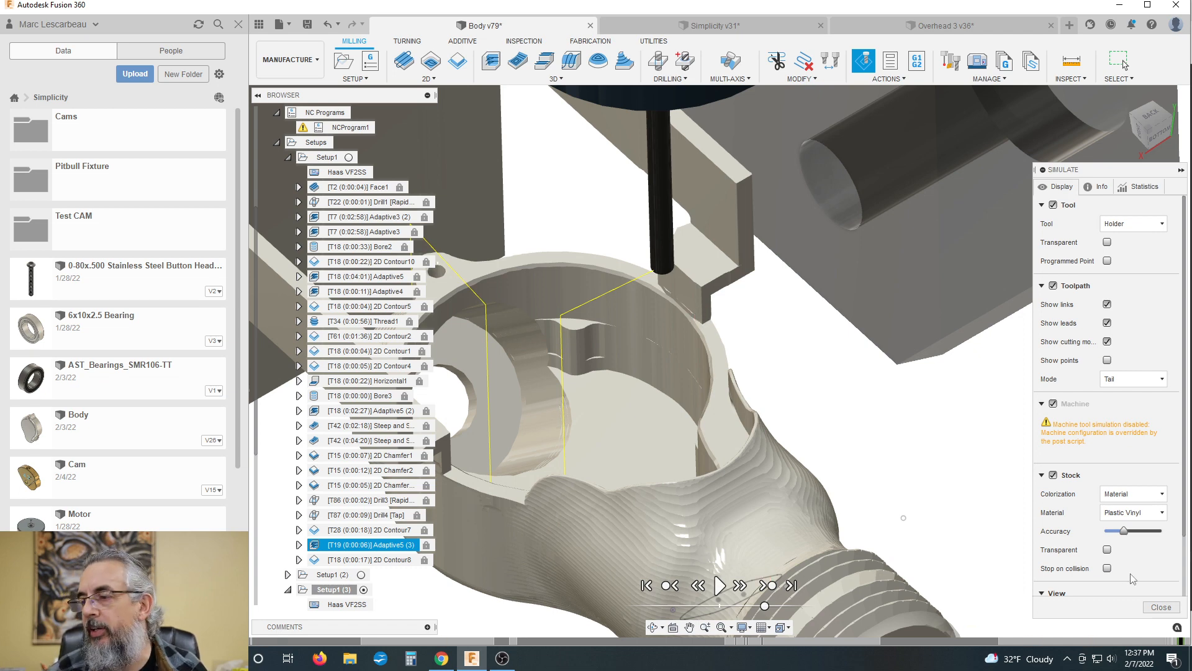
Step: Play the simulation through 2D Contour8 and inspect the separation cut between the body's rim and the frame
{"action": "left_click", "coordinate": [720, 585]}
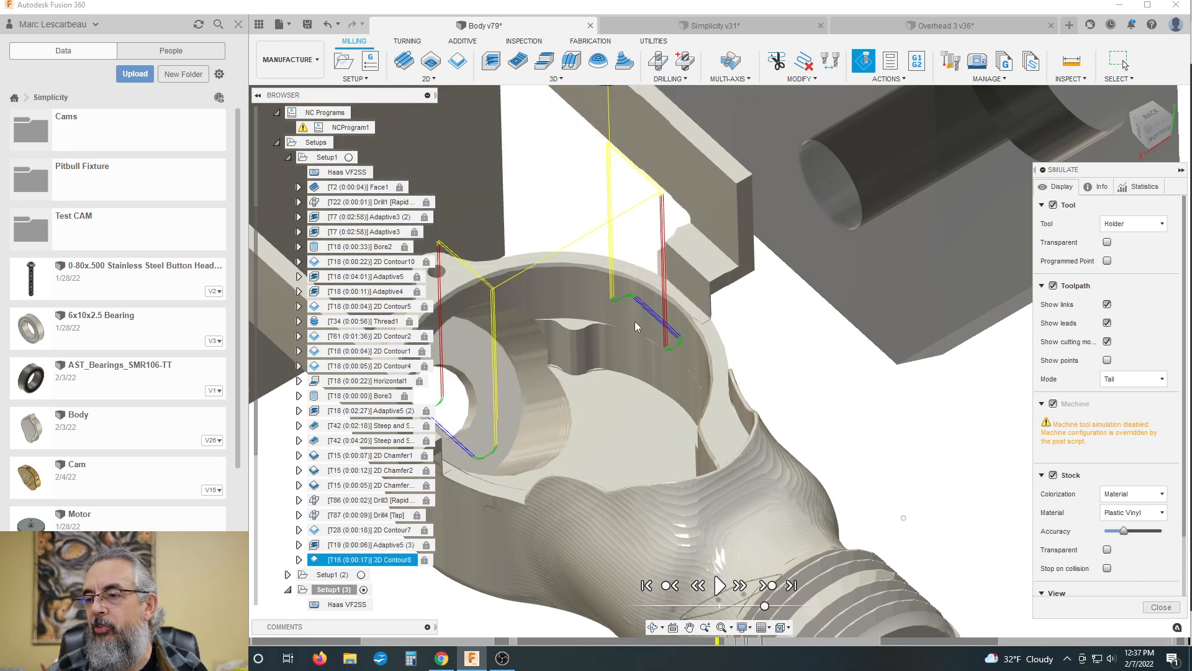
{"action": "scroll", "coordinate": [711, 278], "scroll_direction": "up", "scroll_amount": 6}
{"action": "mouse_move", "coordinate": [708, 321]}
{"action": "middle_mouse_down", "text": "shift"}
{"action": "mouse_move", "coordinate": [689, 312]}
{"action": "mouse_move", "coordinate": [717, 429]}
{"action": "mouse_move", "coordinate": [773, 498]}
{"action": "mouse_move", "coordinate": [733, 460]}
{"action": "mouse_move", "coordinate": [808, 468]}
{"action": "middle_mouse_up", "text": "shift"}
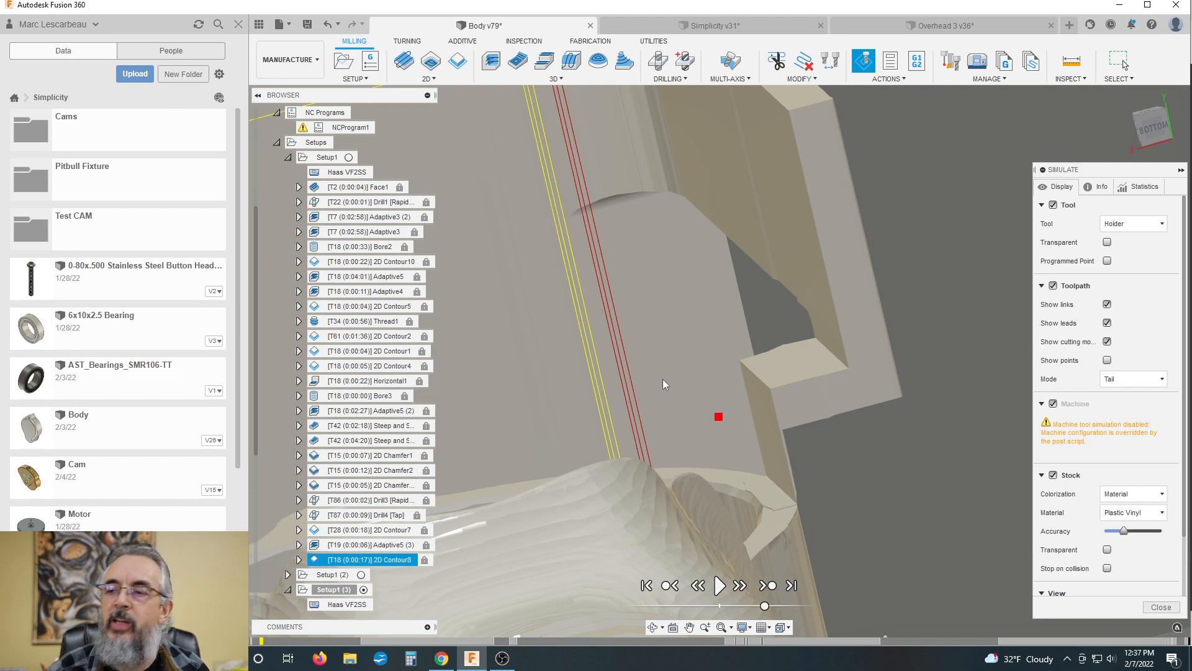
{"action": "scroll", "coordinate": [665, 373], "scroll_direction": "down", "scroll_amount": 6}
{"action": "middle_click_drag", "start_coordinate": [746, 376], "coordinate": [775, 386], "text": "shift"}
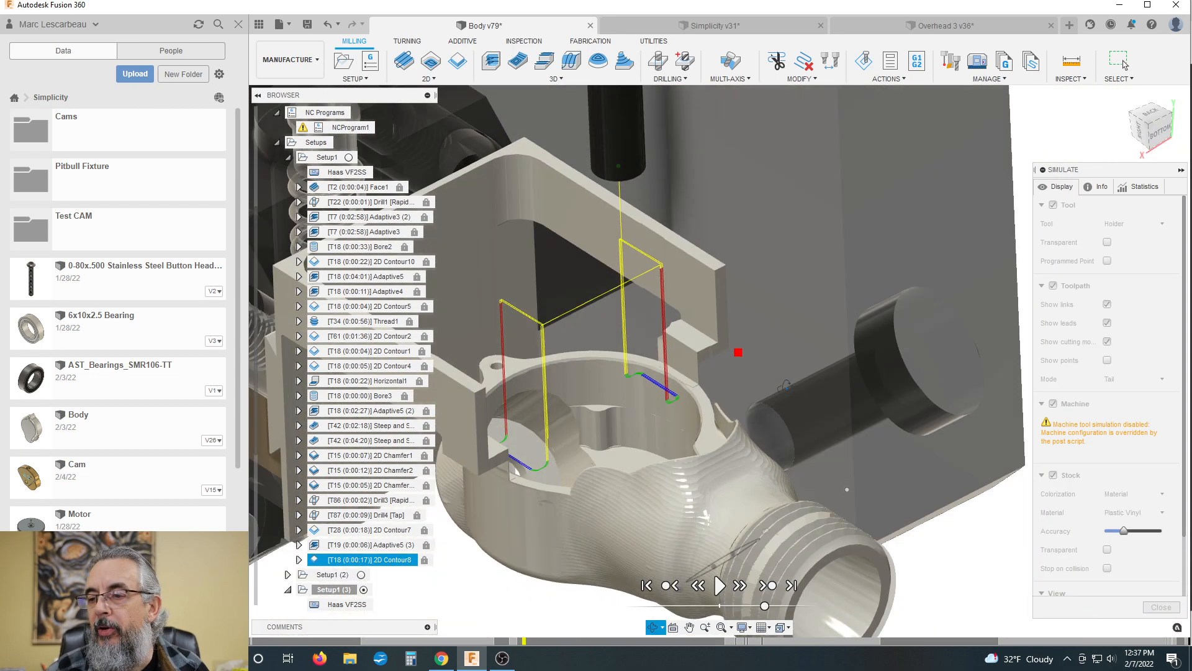
Step: Examine the finished body, the leftover frame and the tool holder in relation to the whole fixture
{"action": "scroll", "coordinate": [722, 323], "scroll_direction": "down", "scroll_amount": 3}
{"action": "scroll", "coordinate": [606, 331], "scroll_direction": "down", "scroll_amount": 1}
{"action": "scroll", "coordinate": [606, 330], "scroll_direction": "up", "scroll_amount": 1}
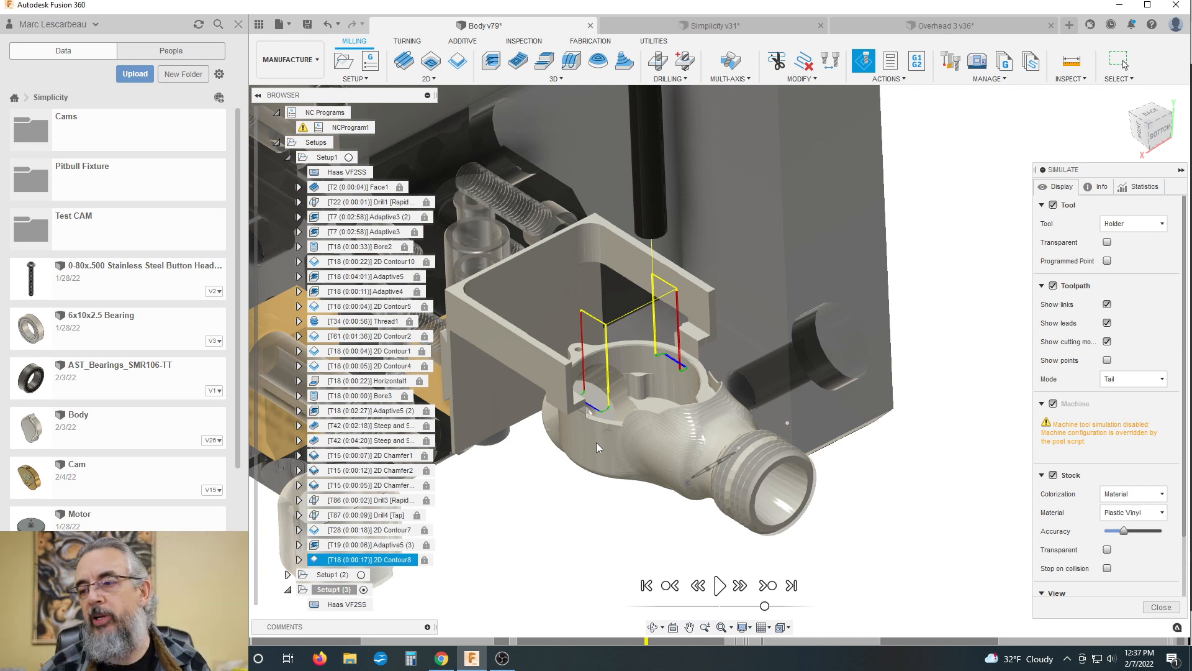
{"action": "scroll", "coordinate": [610, 324], "scroll_direction": "down", "scroll_amount": 1}
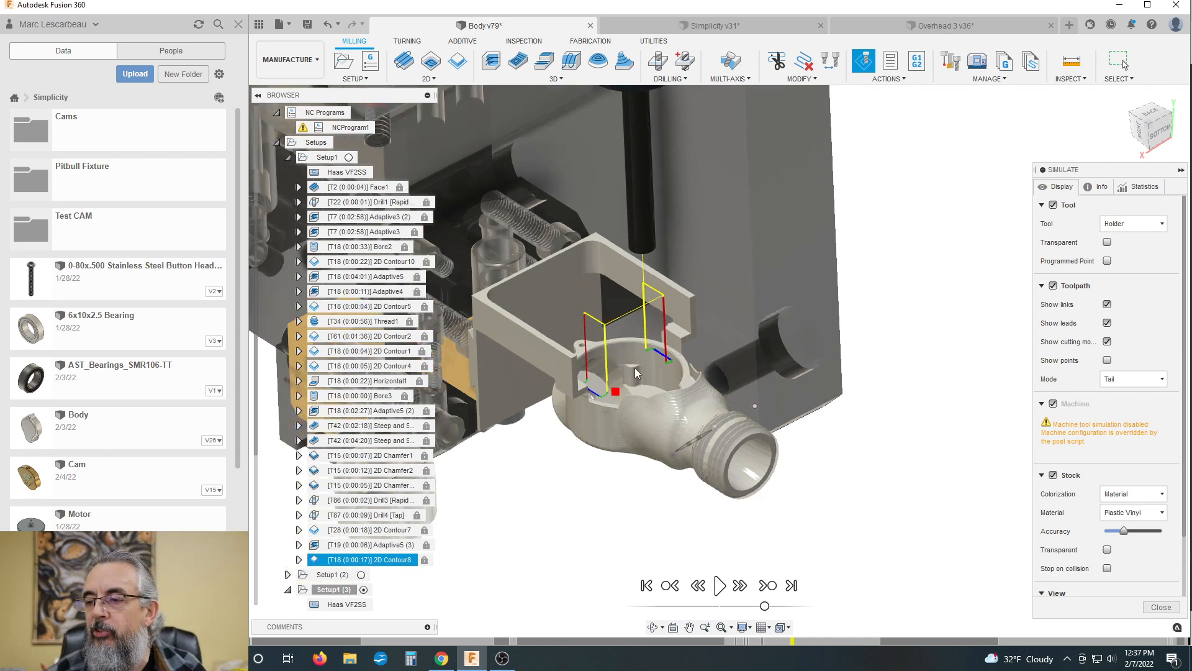
{"action": "scroll", "coordinate": [583, 304], "scroll_direction": "down", "scroll_amount": 1}
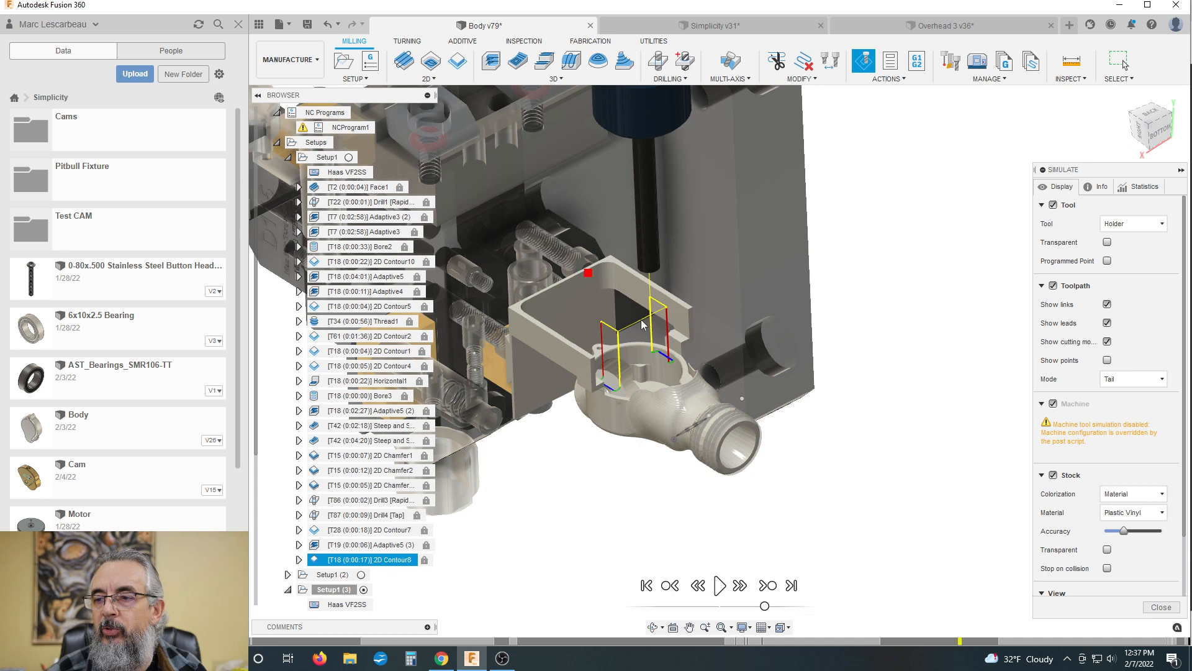
{"action": "scroll", "coordinate": [593, 346], "scroll_direction": "down", "scroll_amount": 2}
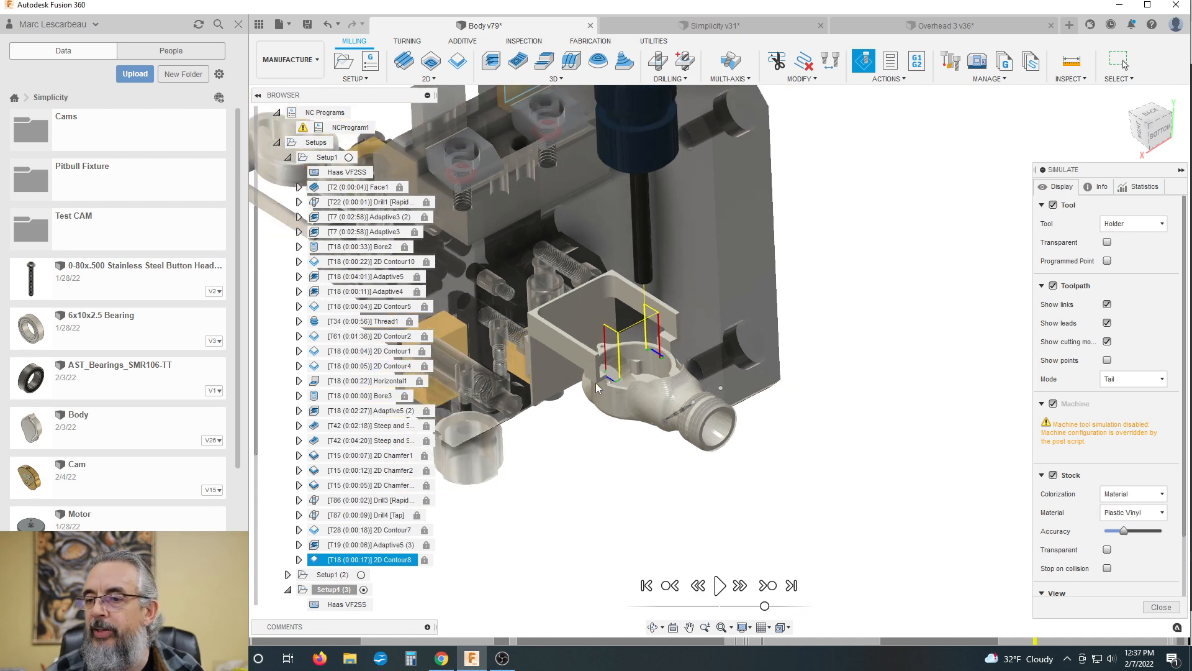
{"action": "scroll", "coordinate": [910, 492], "scroll_direction": "down", "scroll_amount": 2}
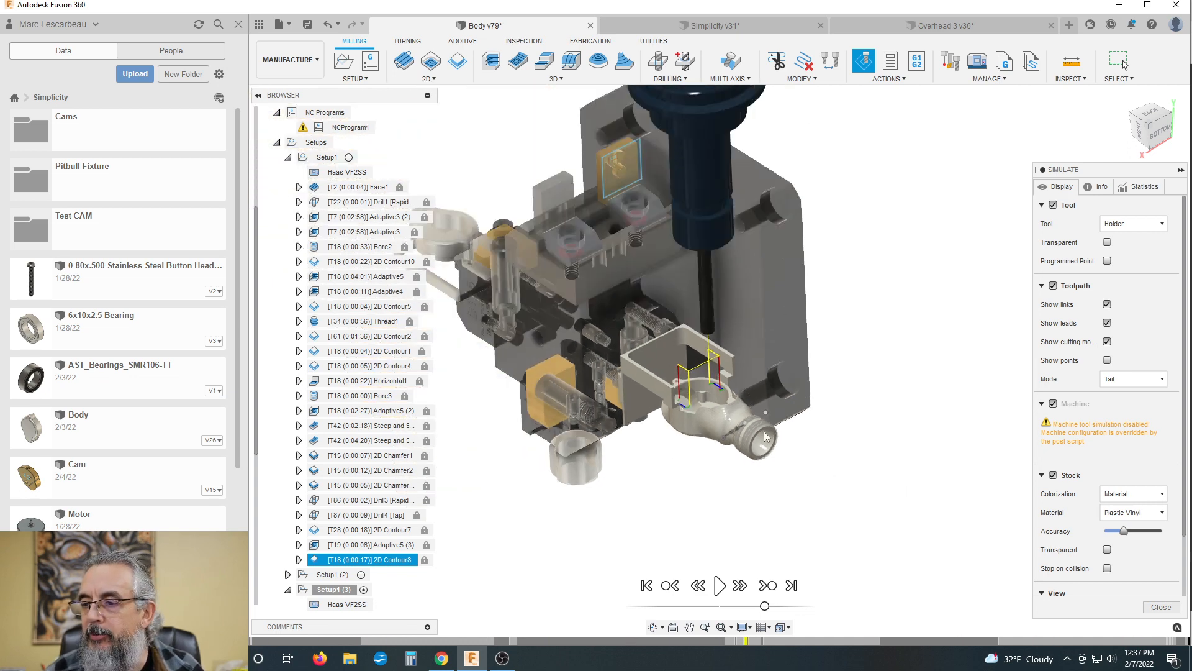
Step: Inspect the separated body beneath the long tool and compare it with the parts held on the fixture's other sides
{"action": "scroll", "coordinate": [722, 410], "scroll_direction": "up", "scroll_amount": 3}
{"action": "scroll", "coordinate": [730, 381], "scroll_direction": "down", "scroll_amount": 1}
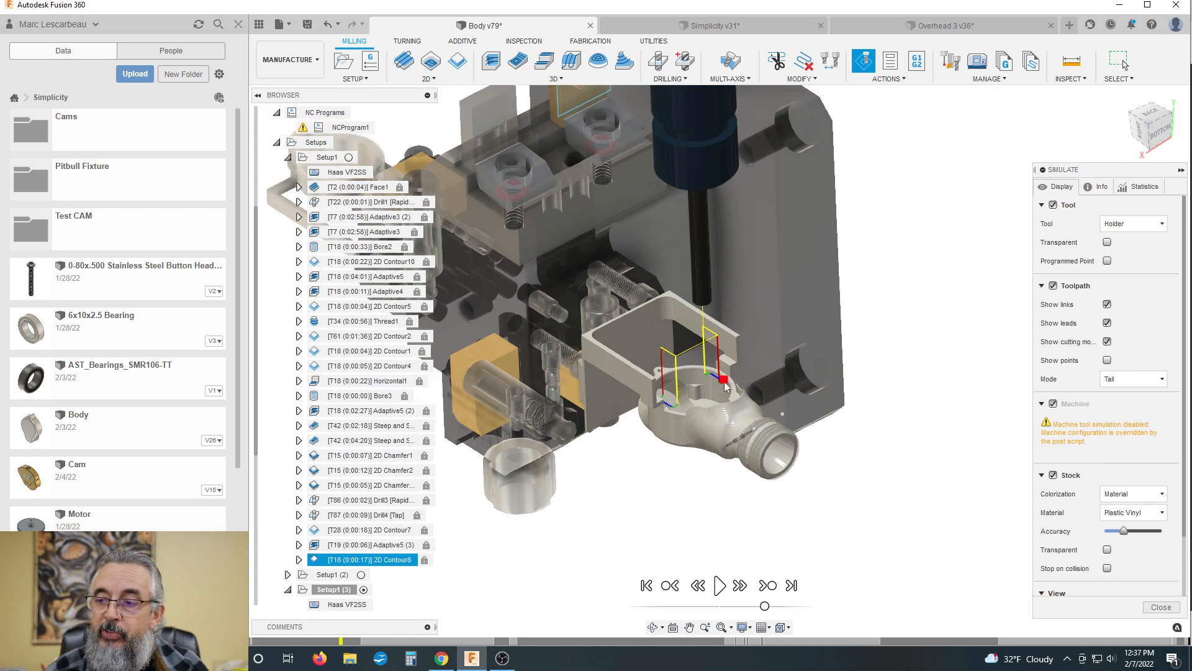
{"action": "scroll", "coordinate": [789, 379], "scroll_direction": "down", "scroll_amount": 1}
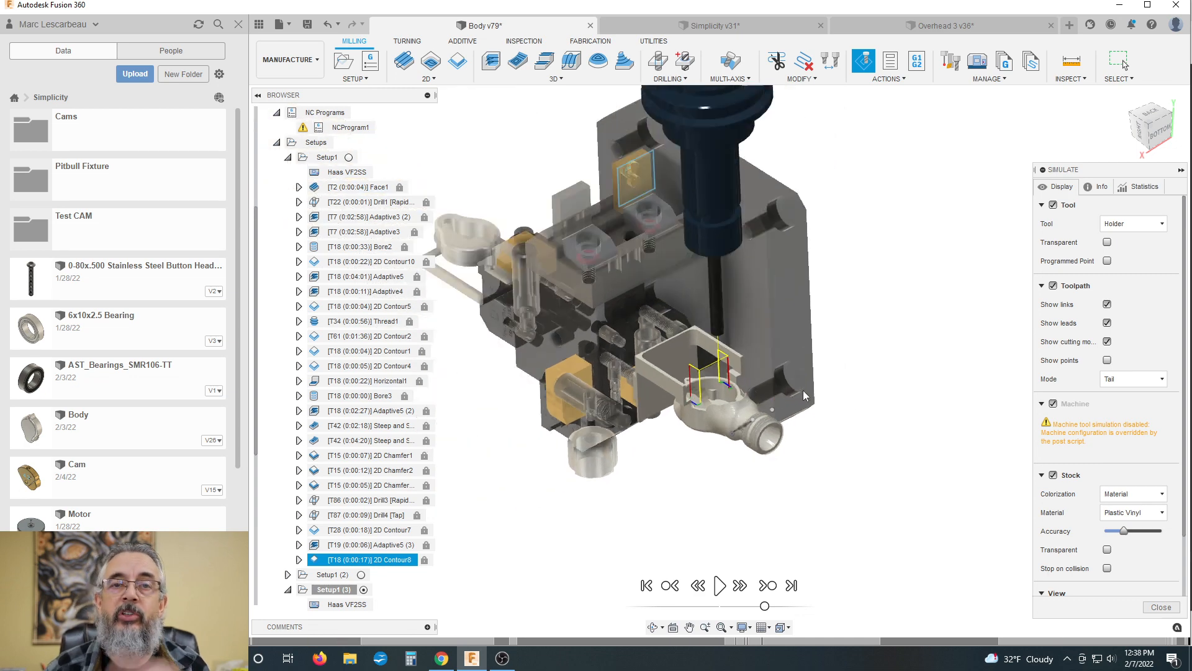
{"action": "scroll", "coordinate": [798, 397], "scroll_direction": "down", "scroll_amount": 1}
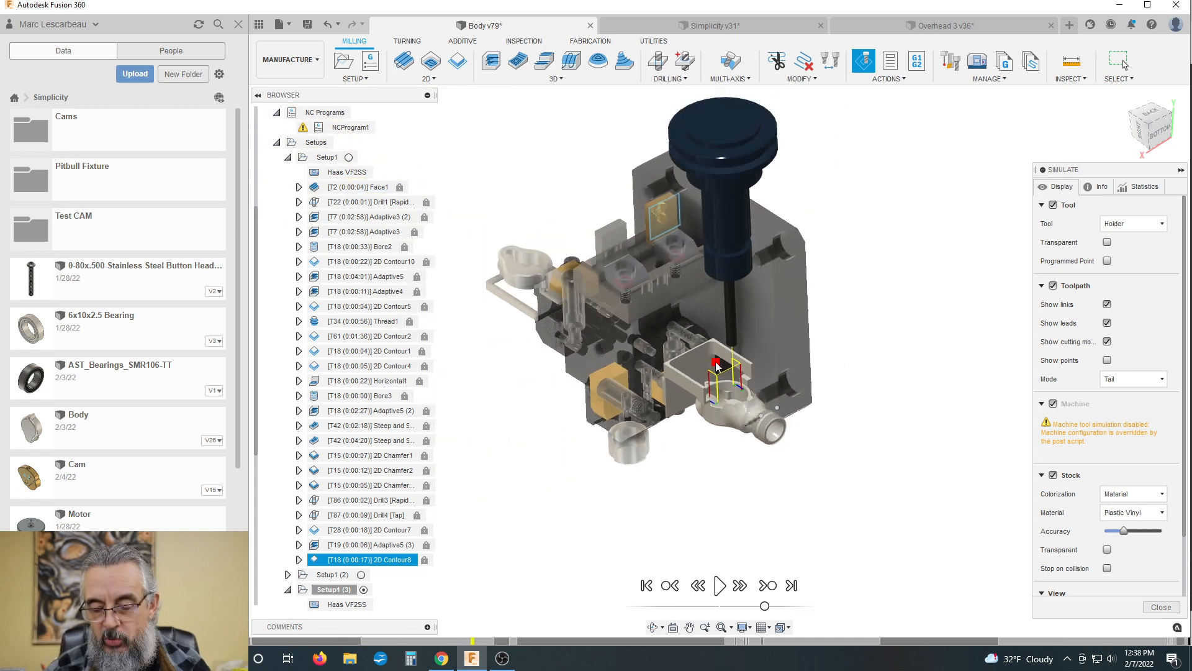
{"action": "scroll", "coordinate": [652, 341], "scroll_direction": "down", "scroll_amount": 1}
{"action": "scroll", "coordinate": [587, 317], "scroll_direction": "up", "scroll_amount": 3}
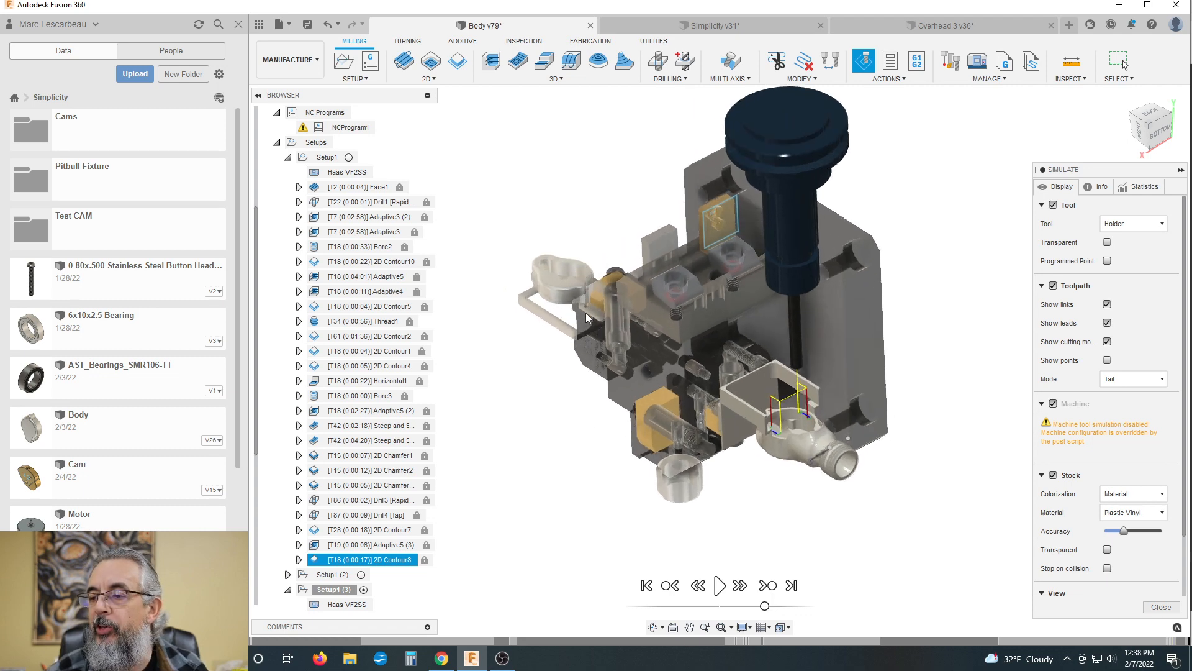
{"action": "scroll", "coordinate": [587, 319], "scroll_direction": "up", "scroll_amount": 2}
{"action": "scroll", "coordinate": [582, 338], "scroll_direction": "down", "scroll_amount": 5}
{"action": "scroll", "coordinate": [596, 275], "scroll_direction": "up", "scroll_amount": 2}
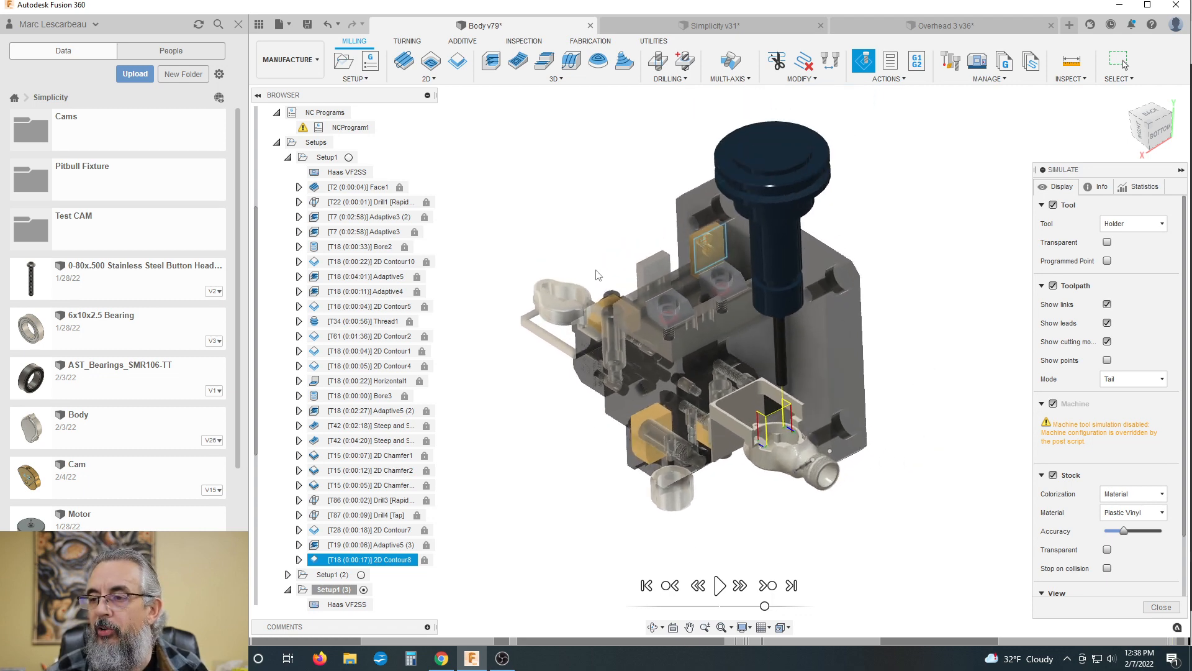
{"action": "scroll", "coordinate": [612, 307], "scroll_direction": "down", "scroll_amount": 2}
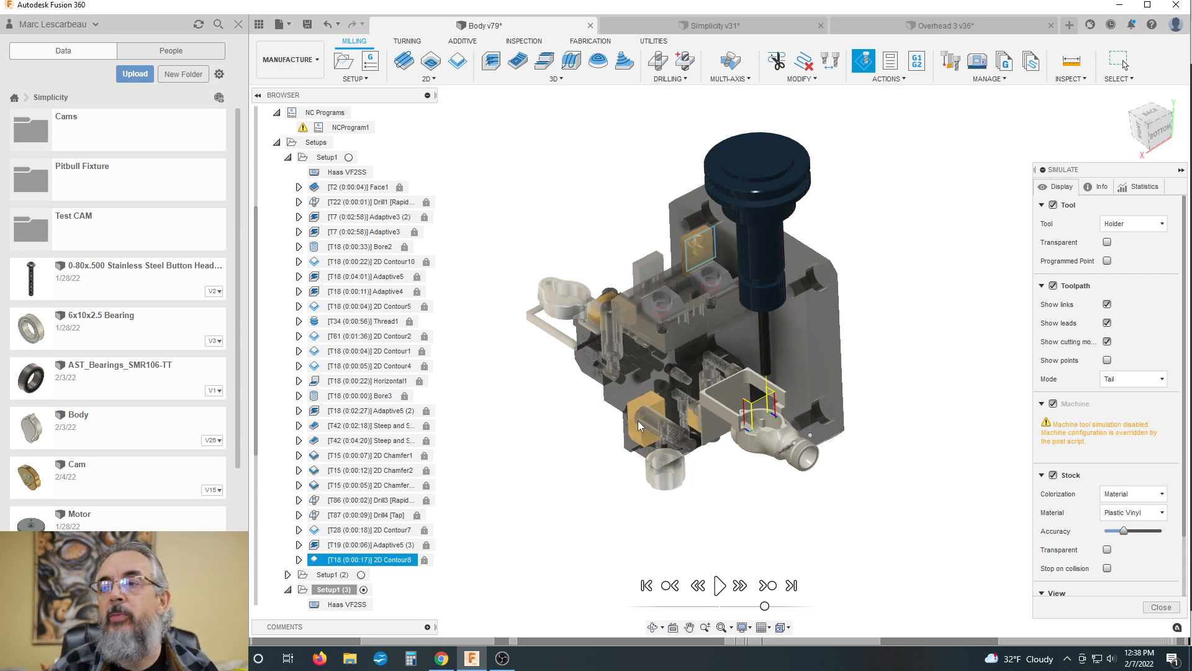
{"action": "scroll", "coordinate": [610, 390], "scroll_direction": "down", "scroll_amount": 2}
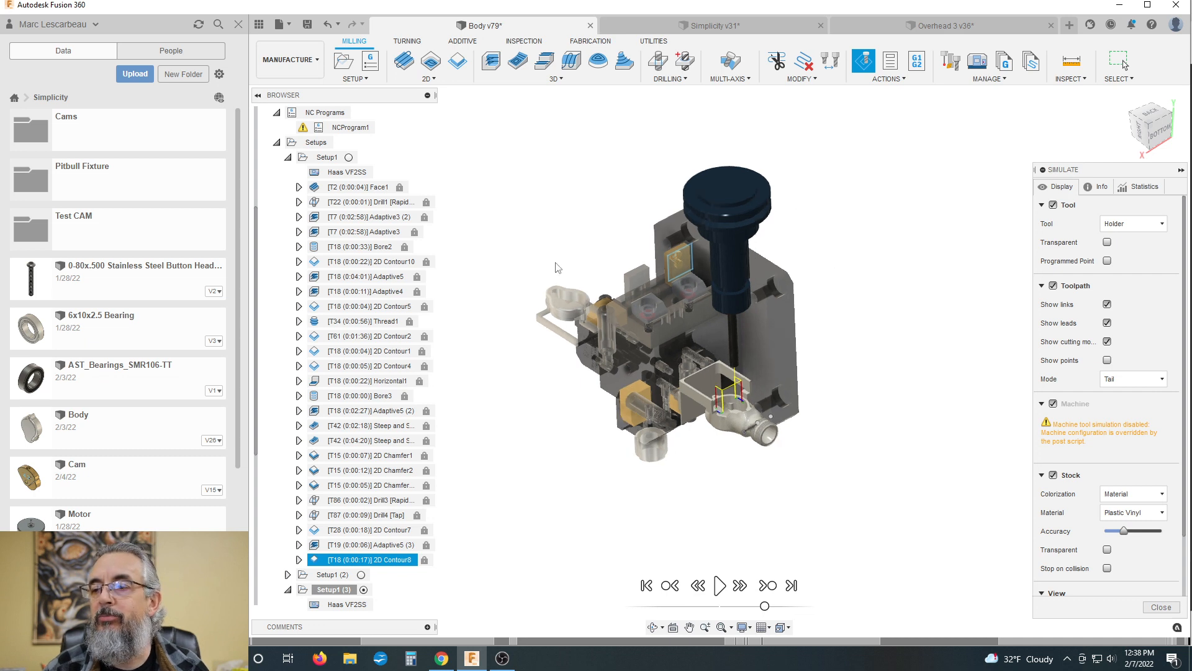
{"action": "scroll", "coordinate": [557, 268], "scroll_direction": "down", "scroll_amount": 1}
{"action": "scroll", "coordinate": [582, 371], "scroll_direction": "up", "scroll_amount": 1}
{"action": "scroll", "coordinate": [799, 371], "scroll_direction": "down", "scroll_amount": 1}
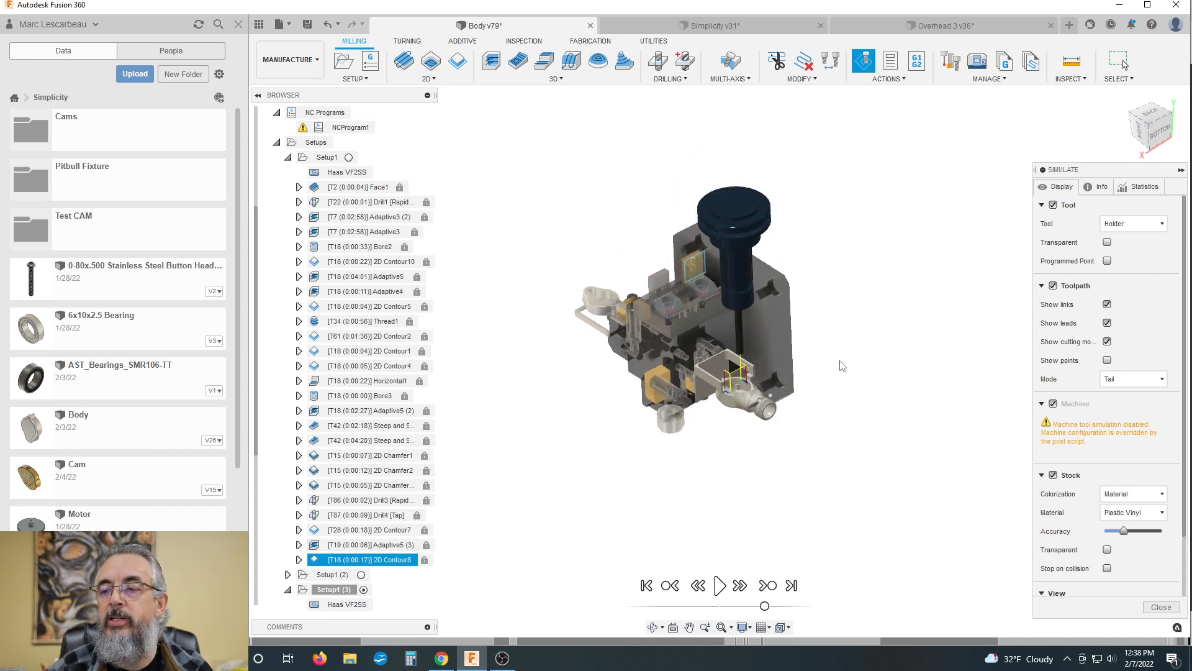
{"action": "scroll", "coordinate": [842, 365], "scroll_direction": "down", "scroll_amount": 1}
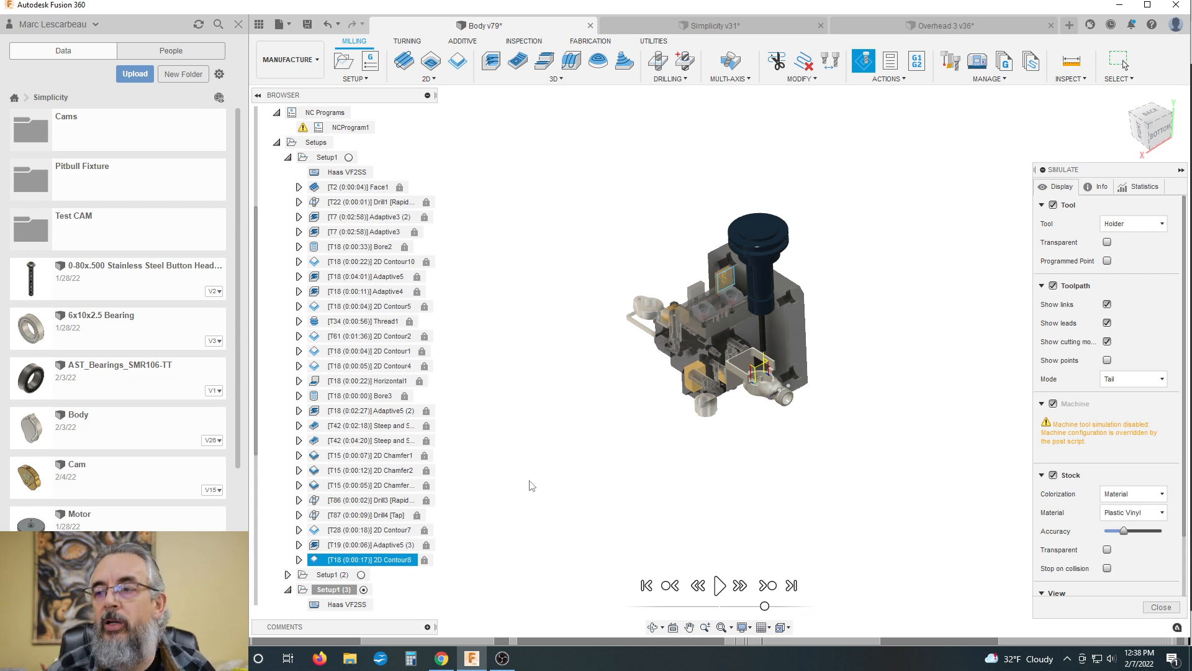
{"action": "scroll", "coordinate": [706, 303], "scroll_direction": "down", "scroll_amount": 1}
{"action": "scroll", "coordinate": [706, 302], "scroll_direction": "up", "scroll_amount": 4}
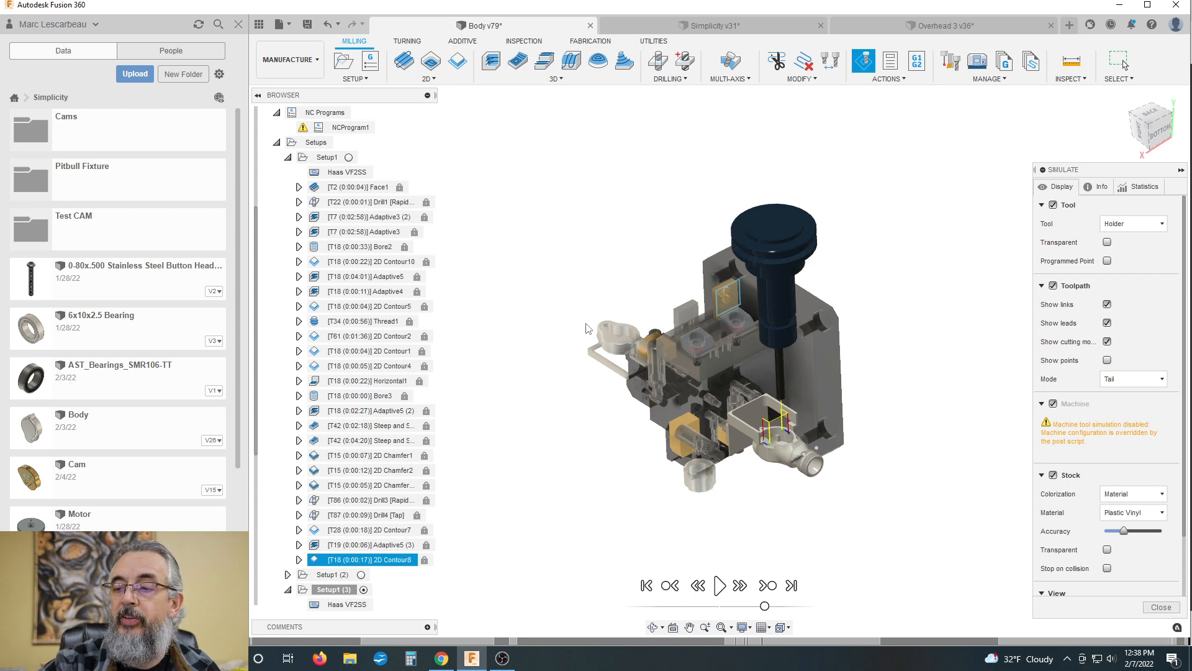
Step: Examine the whole fixture, its mounted parts and the tool holder from a slightly rotated angle
{"action": "mouse_move", "coordinate": [596, 287]}
{"action": "middle_mouse_down", "text": "shift"}
{"action": "mouse_move", "coordinate": [577, 261]}
{"action": "mouse_move", "coordinate": [606, 271]}
{"action": "mouse_move", "coordinate": [601, 281]}
{"action": "middle_mouse_up", "text": "shift"}
{"action": "scroll", "coordinate": [601, 282], "scroll_direction": "down", "scroll_amount": 3}
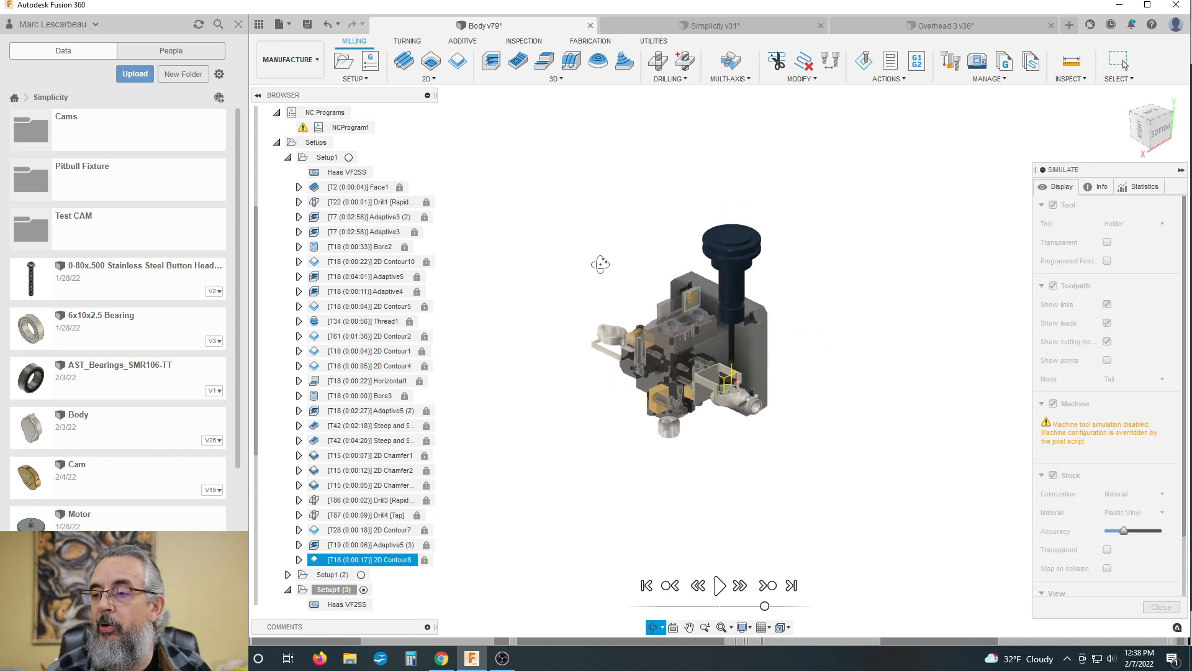
{"action": "scroll", "coordinate": [720, 435], "scroll_direction": "up", "scroll_amount": 2}
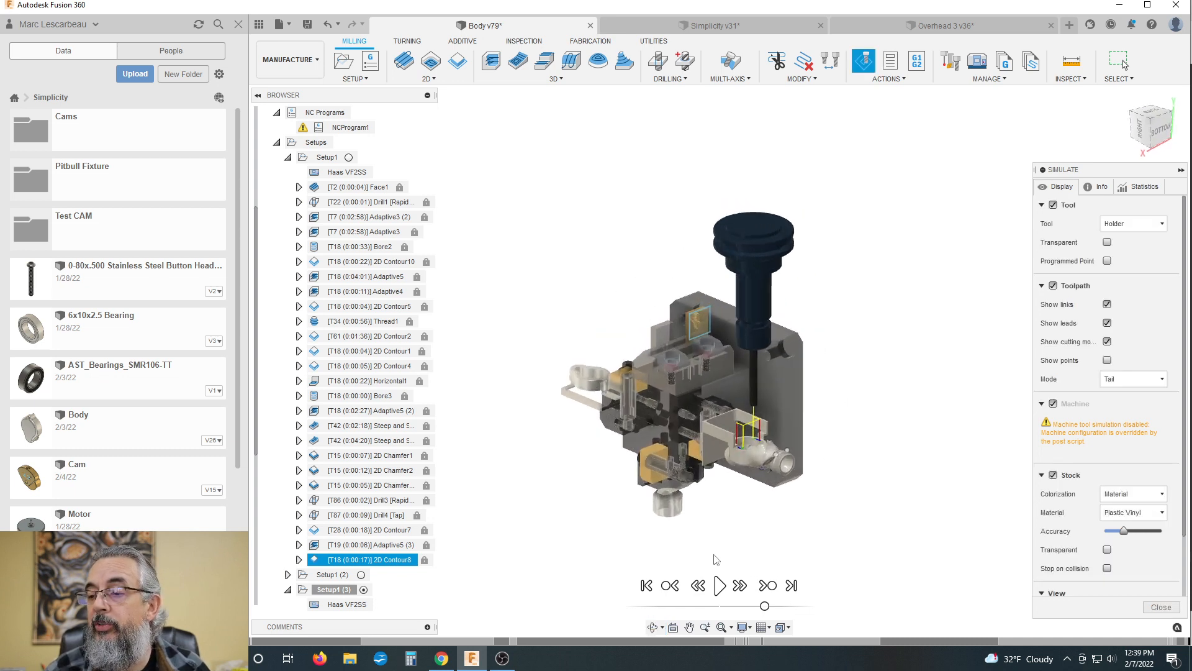
{"action": "scroll", "coordinate": [714, 515], "scroll_direction": "up", "scroll_amount": 2}
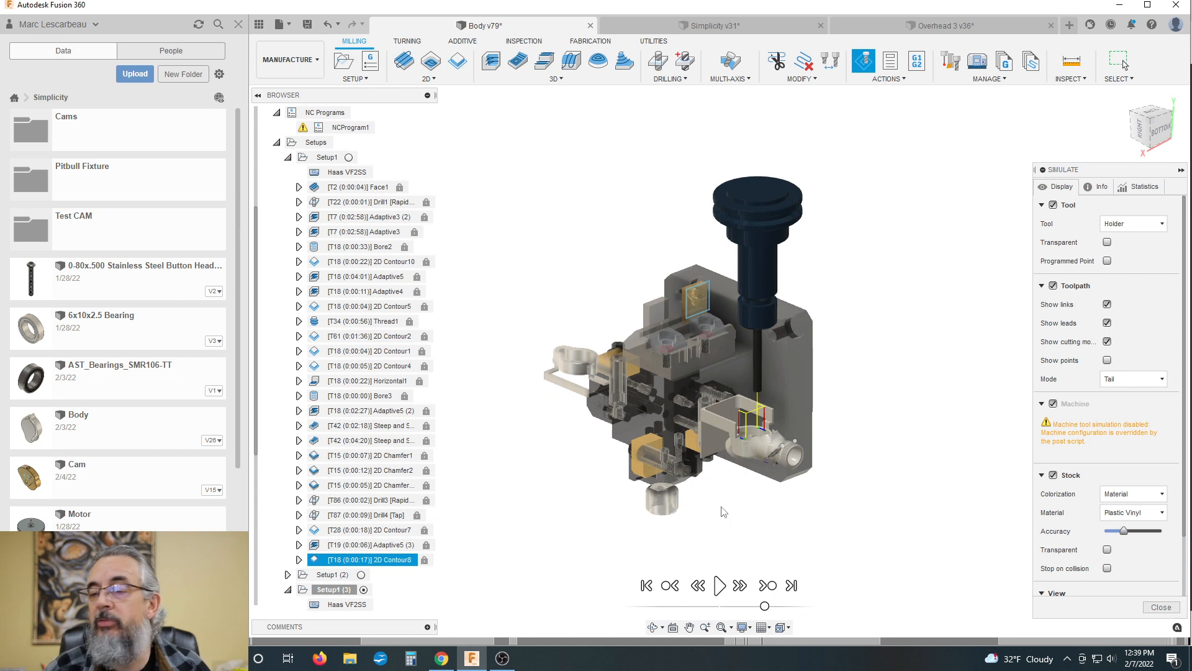
{"action": "scroll", "coordinate": [714, 516], "scroll_direction": "down", "scroll_amount": 2}
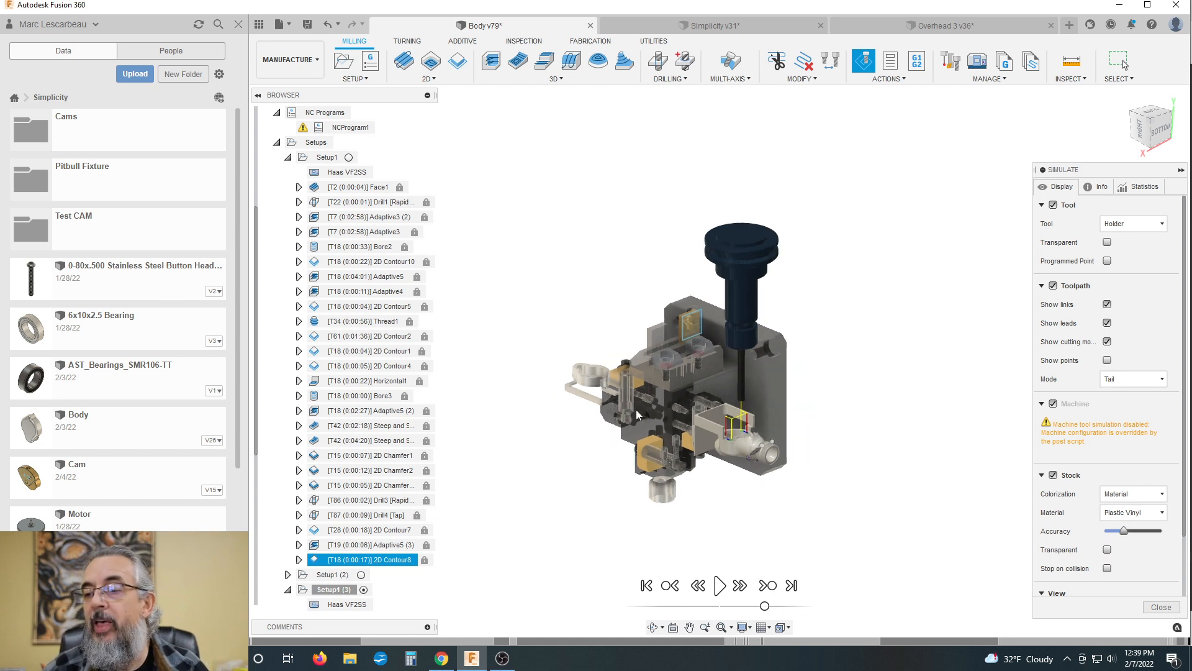
{"action": "scroll", "coordinate": [706, 431], "scroll_direction": "up", "scroll_amount": 2}
{"action": "scroll", "coordinate": [827, 259], "scroll_direction": "up", "scroll_amount": 1}
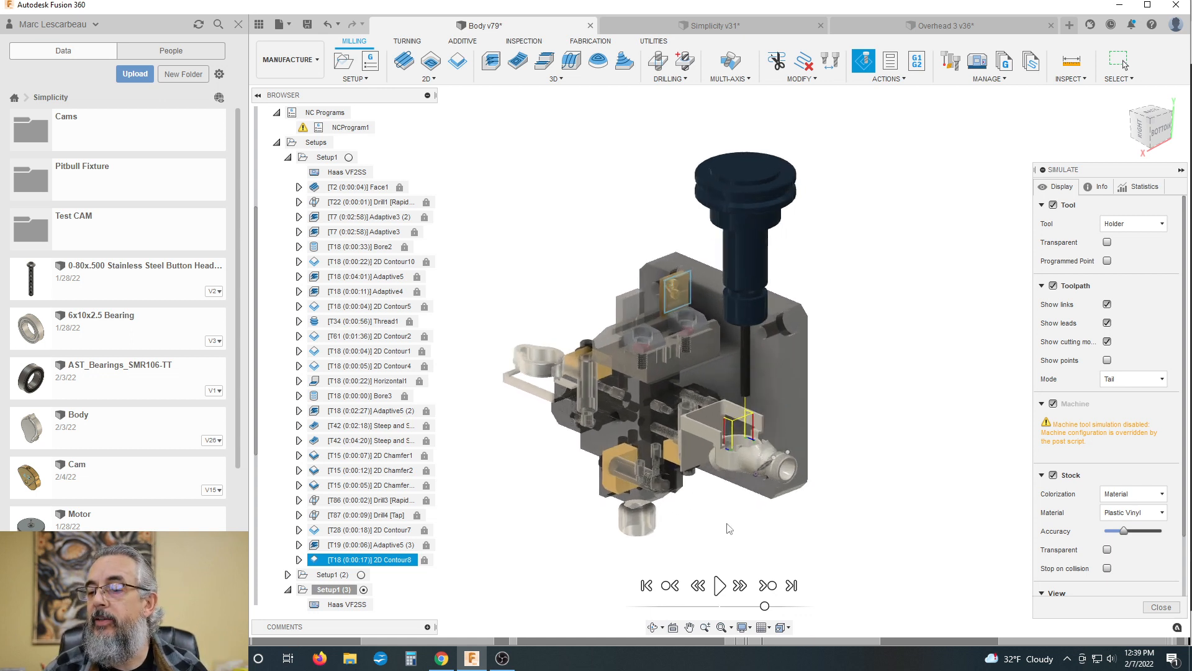